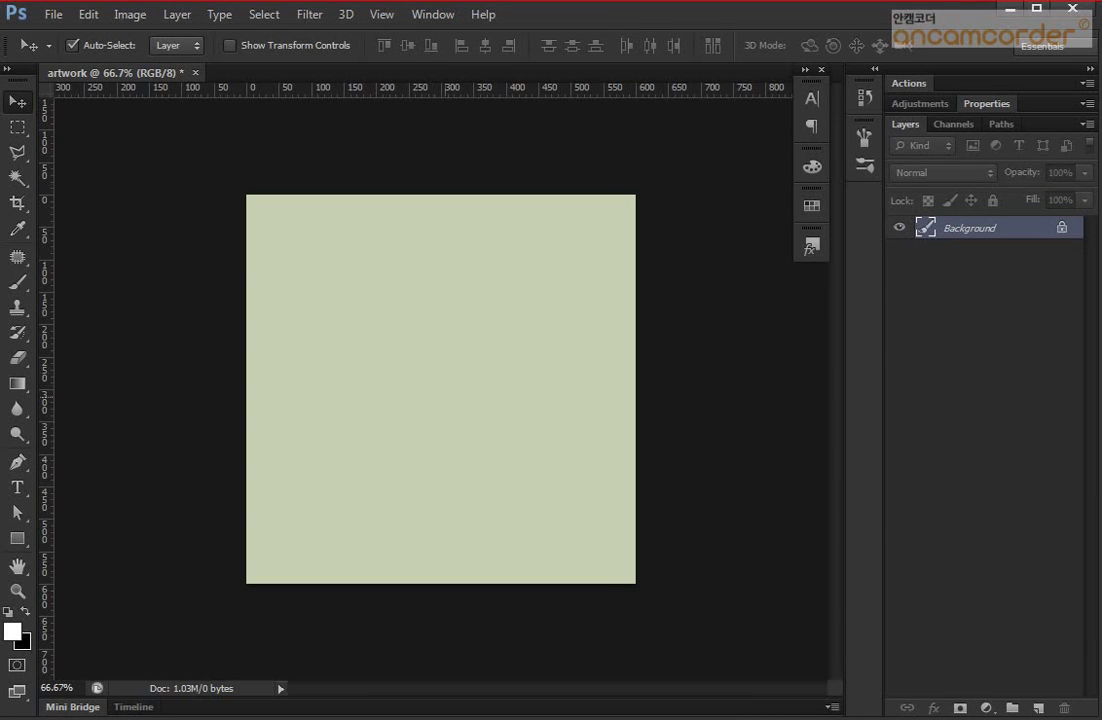
- Switch from Photoshop to the browser showing the Google homepage
{"action": "key", "text": "alt+Tab"}
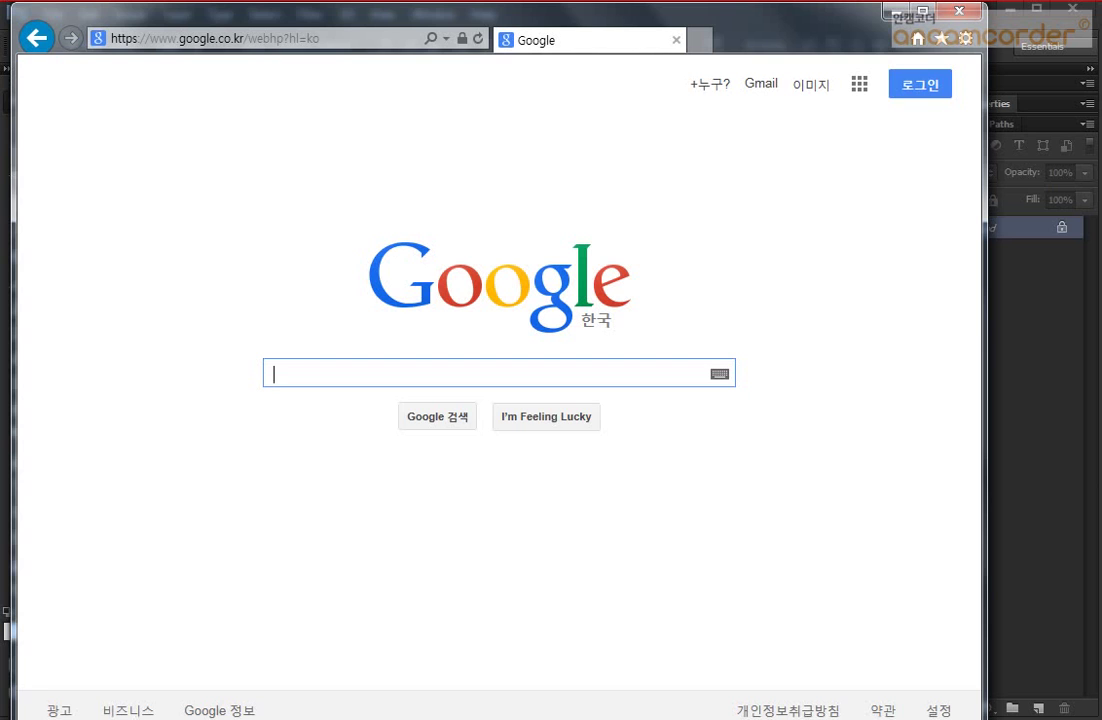
- Search Google Images for 'side face' and browse the image results
{"action": "type", "text": "side"}
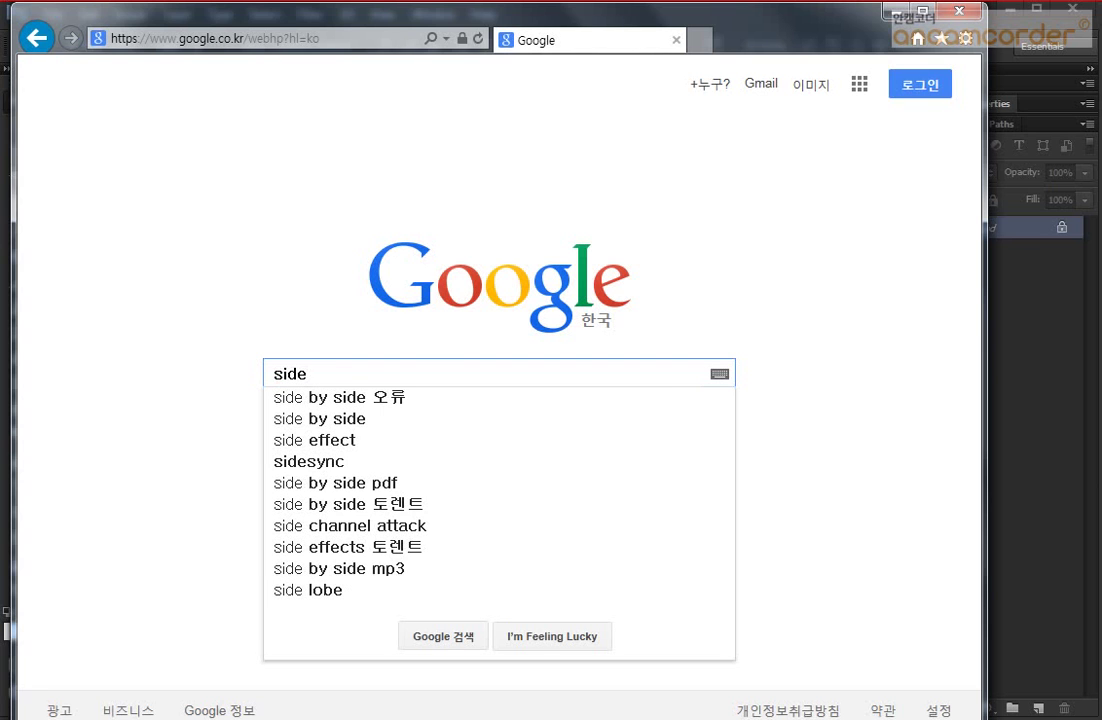
{"action": "type", "text": " face"}
{"action": "key", "text": "Return"}
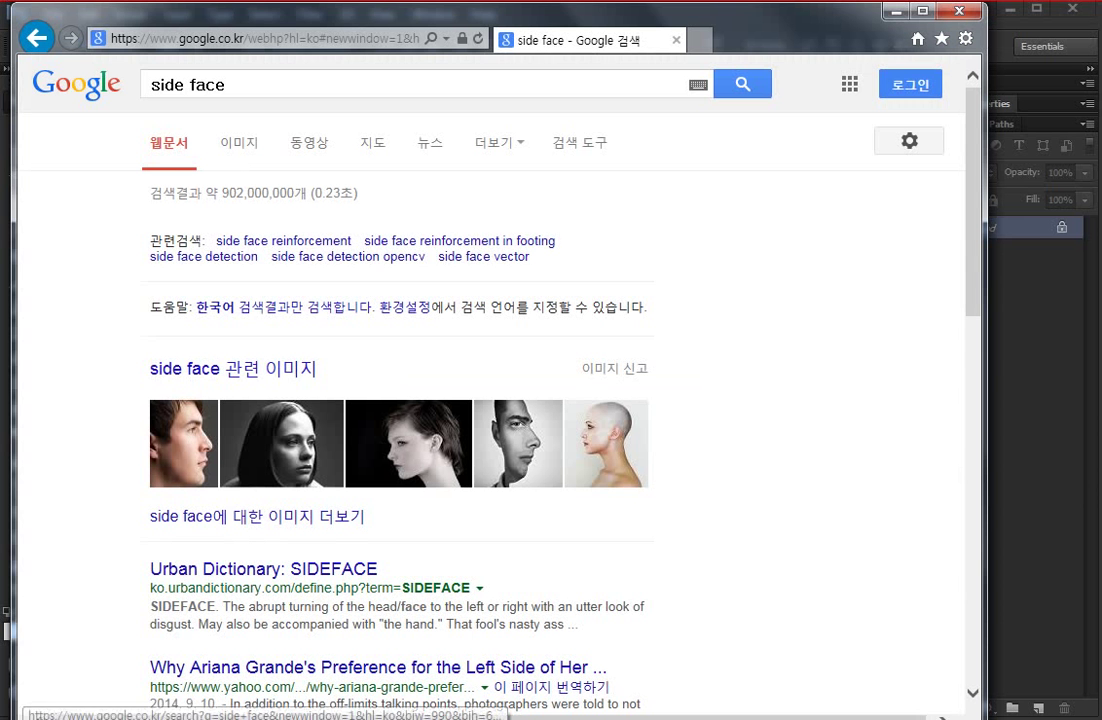
{"action": "left_click", "coordinate": [233, 368]}
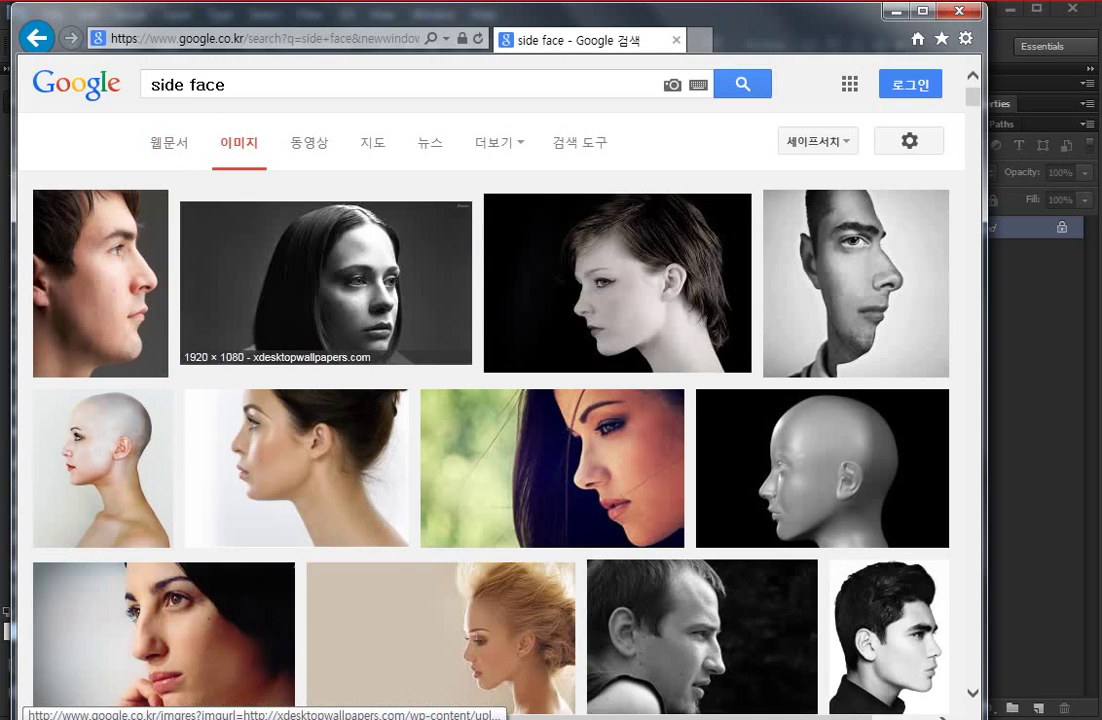
{"action": "scroll", "coordinate": [390, 330], "scroll_direction": "down", "scroll_amount": 2}
{"action": "scroll", "coordinate": [240, 225], "scroll_direction": "down", "scroll_amount": 1}
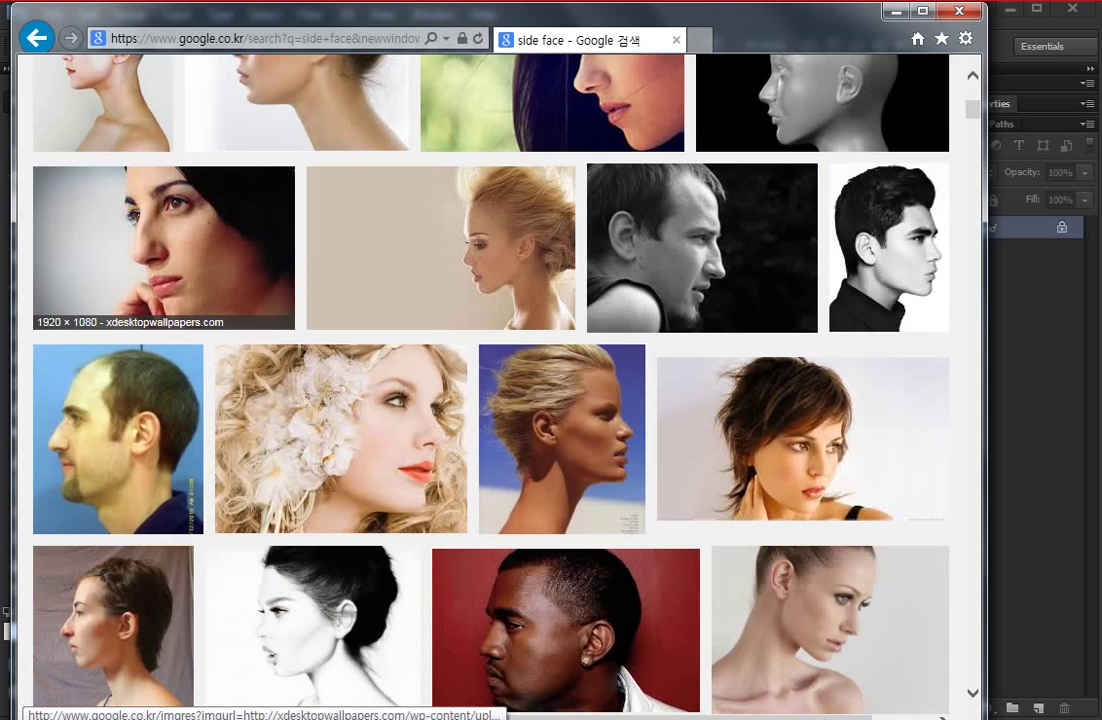
{"action": "scroll", "coordinate": [240, 300], "scroll_direction": "down", "scroll_amount": 2}
{"action": "scroll", "coordinate": [240, 300], "scroll_direction": "down", "scroll_amount": 2}
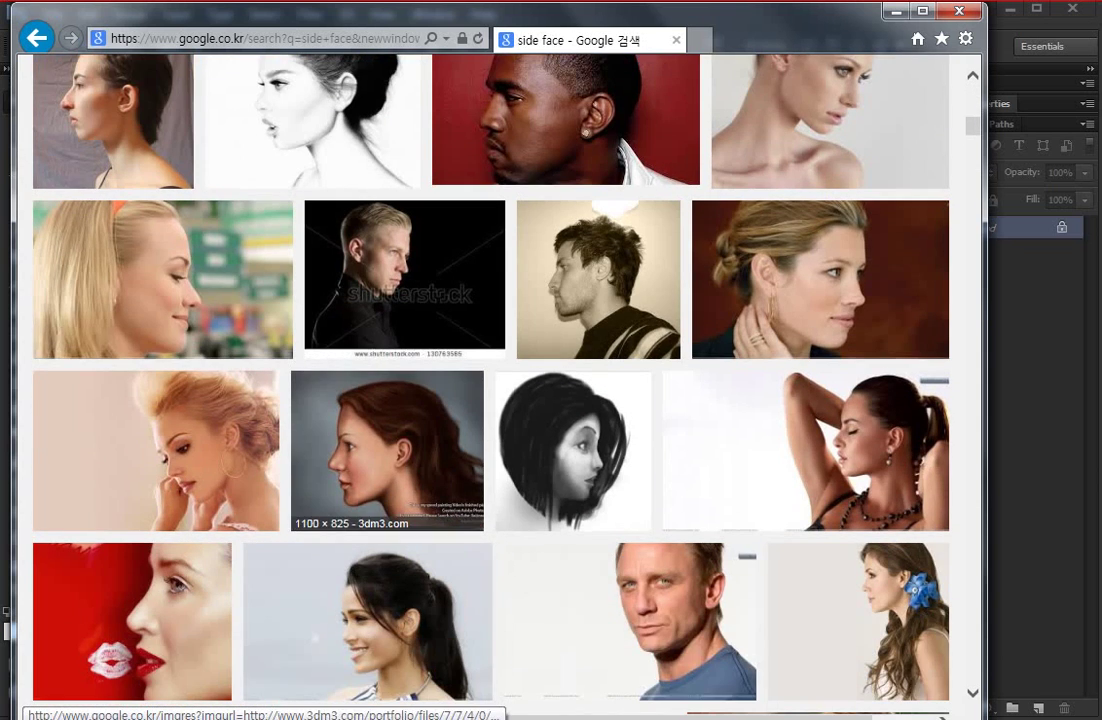
{"action": "scroll", "coordinate": [780, 420], "scroll_direction": "down", "scroll_amount": 3}
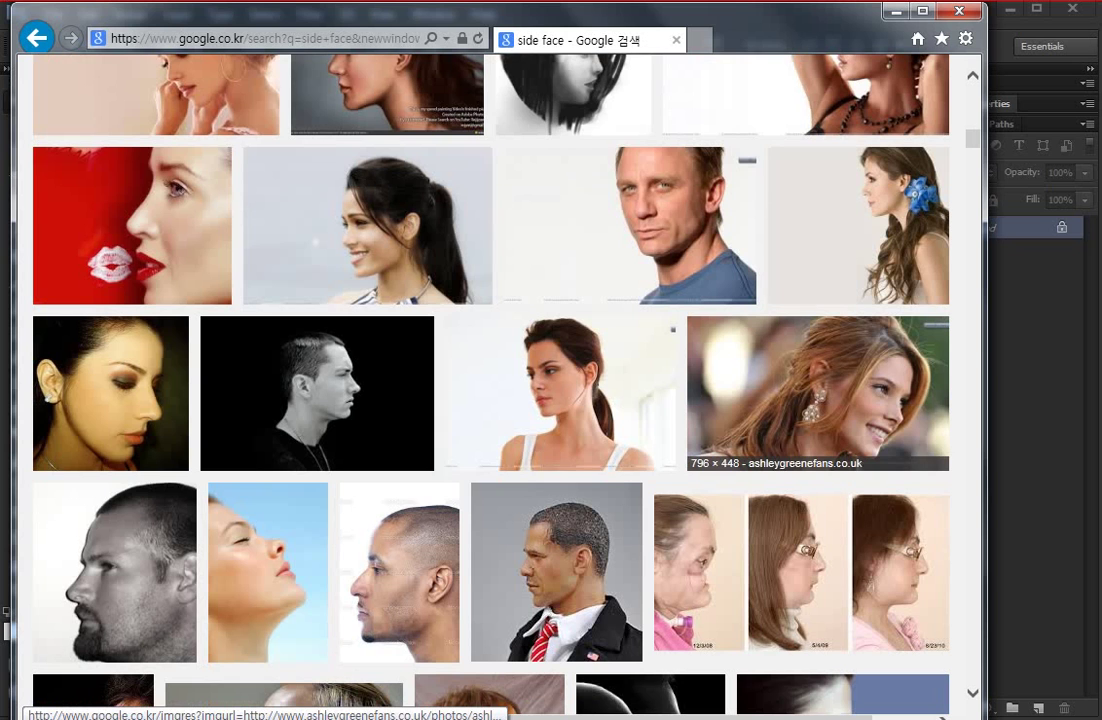
{"action": "scroll", "coordinate": [500, 440], "scroll_direction": "down", "scroll_amount": 2}
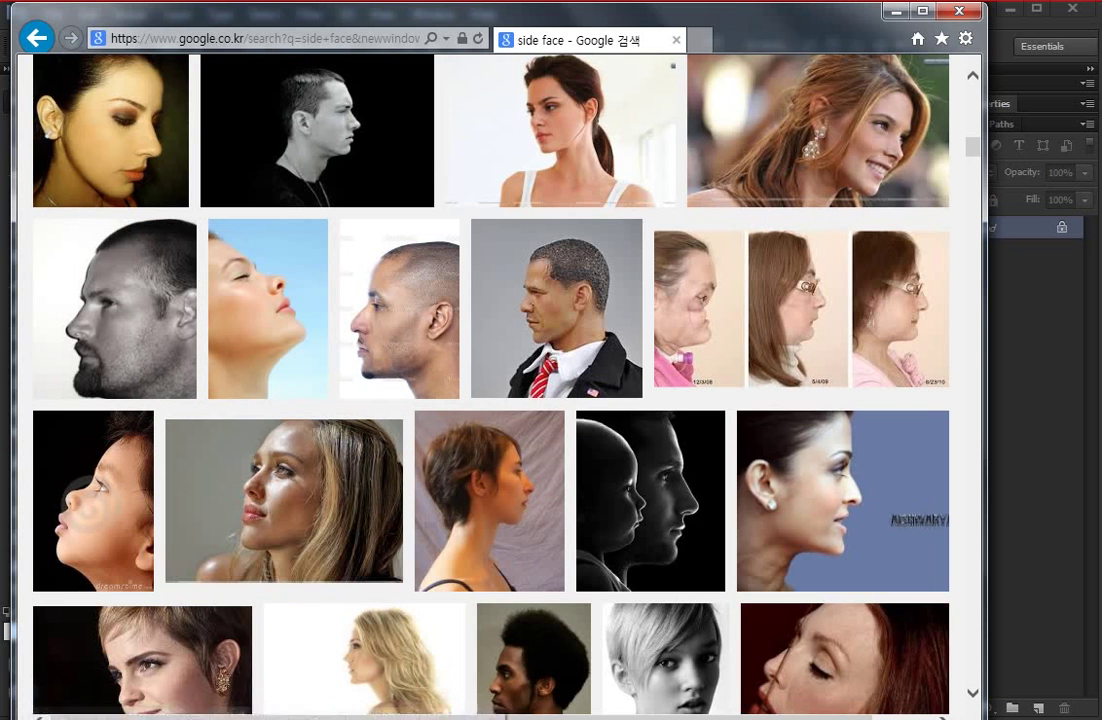
{"action": "scroll", "coordinate": [800, 480], "scroll_direction": "down", "scroll_amount": 1}
{"action": "scroll", "coordinate": [530, 420], "scroll_direction": "down", "scroll_amount": 2}
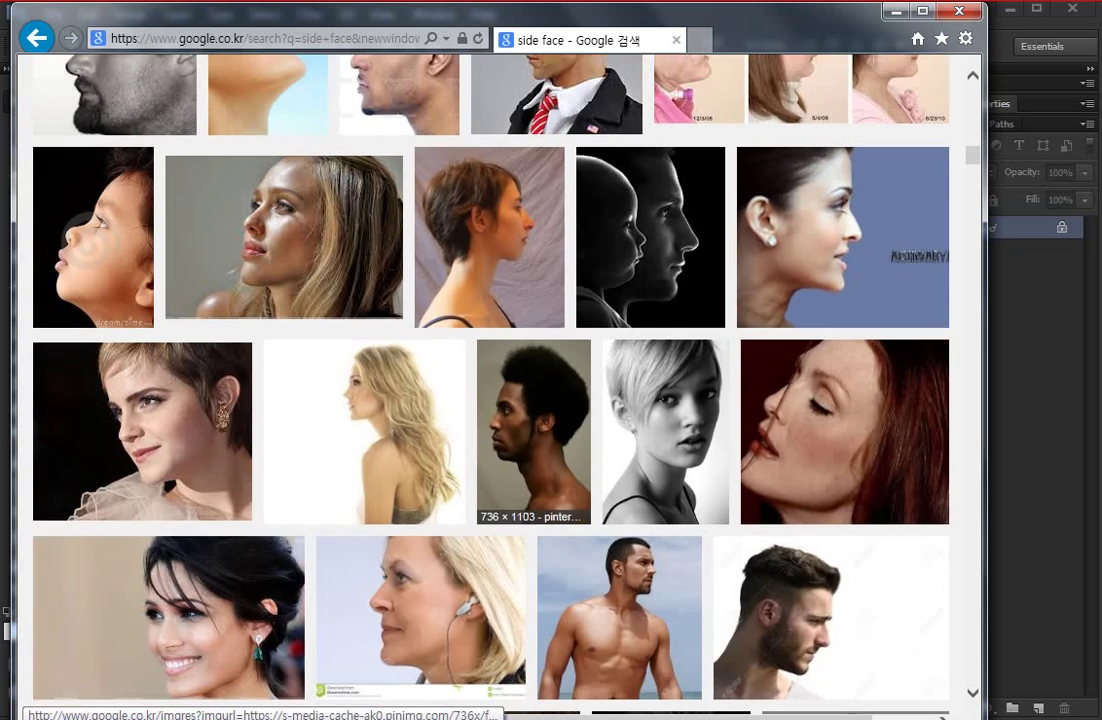
{"action": "scroll", "coordinate": [530, 420], "scroll_direction": "down", "scroll_amount": 3}
{"action": "scroll", "coordinate": [540, 500], "scroll_direction": "up", "scroll_amount": 2}
{"action": "scroll", "coordinate": [540, 500], "scroll_direction": "up", "scroll_amount": 5}
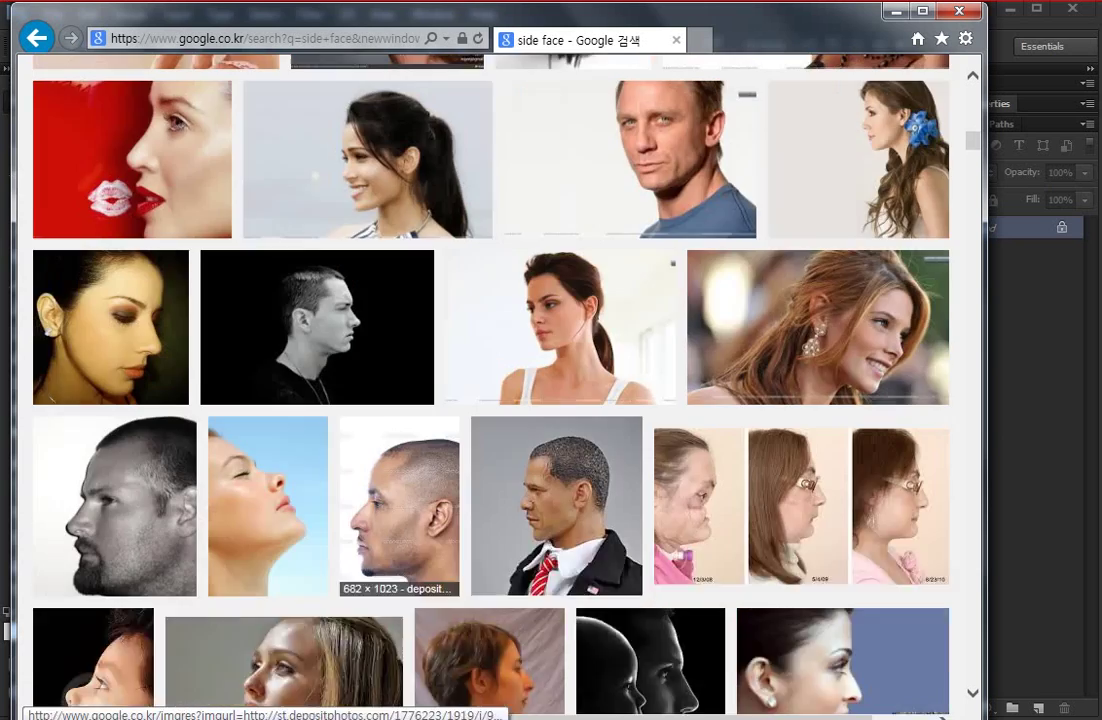
{"action": "scroll", "coordinate": [540, 500], "scroll_direction": "up", "scroll_amount": 3}
{"action": "scroll", "coordinate": [600, 450], "scroll_direction": "up", "scroll_amount": 3}
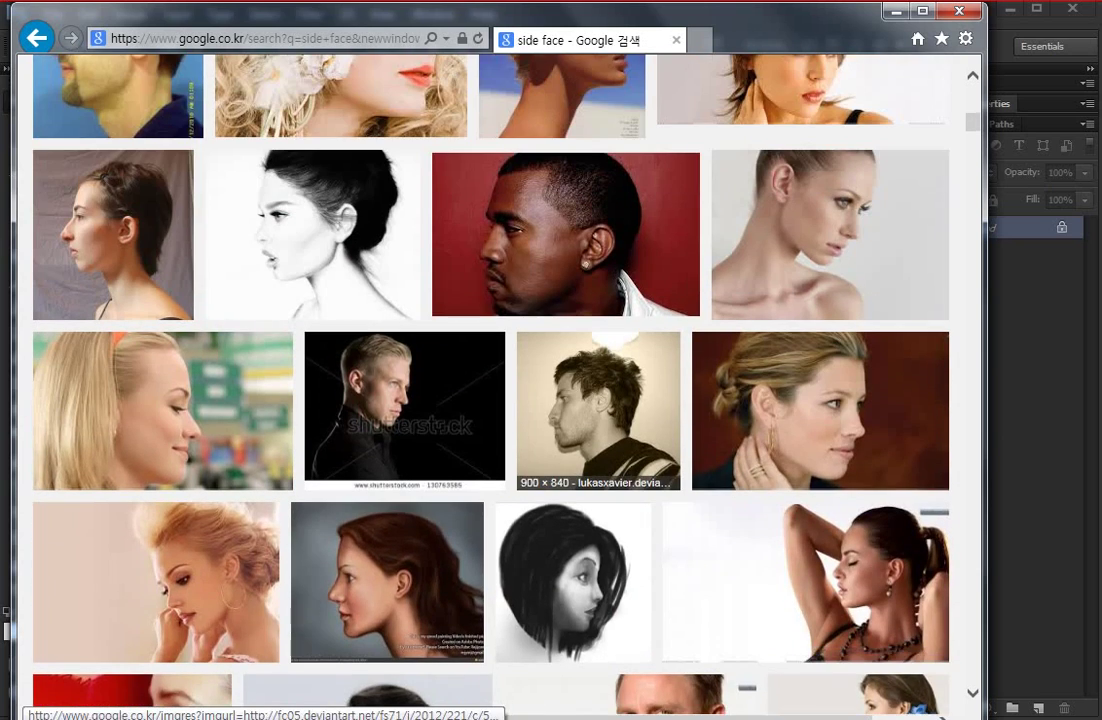
{"action": "scroll", "coordinate": [600, 440], "scroll_direction": "up", "scroll_amount": 2}
{"action": "scroll", "coordinate": [600, 440], "scroll_direction": "up", "scroll_amount": 3}
{"action": "scroll", "coordinate": [500, 450], "scroll_direction": "down", "scroll_amount": 1}
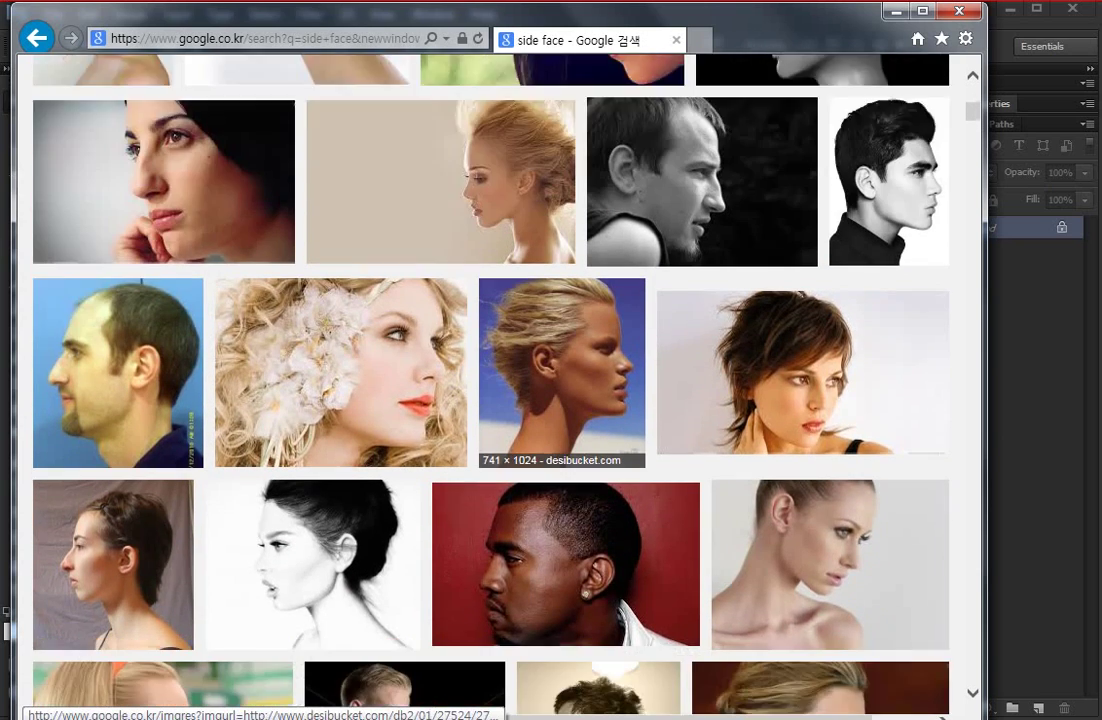
{"action": "scroll", "coordinate": [500, 450], "scroll_direction": "up", "scroll_amount": 3}
{"action": "scroll", "coordinate": [500, 450], "scroll_direction": "up", "scroll_amount": 3}
{"action": "scroll", "coordinate": [520, 360], "scroll_direction": "down", "scroll_amount": 2}
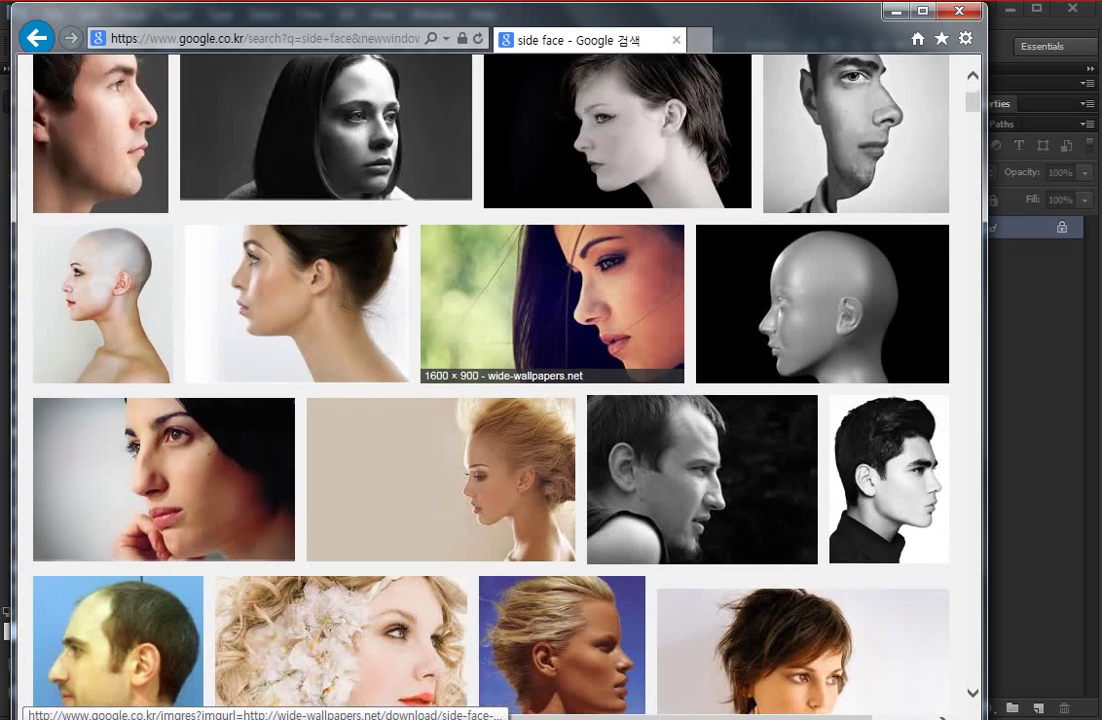
{"action": "scroll", "coordinate": [520, 360], "scroll_direction": "down", "scroll_amount": 1}
{"action": "scroll", "coordinate": [520, 360], "scroll_direction": "down", "scroll_amount": 1}
- Open the blonde profile photo at full size and copy it to the clipboard
{"action": "left_click", "coordinate": [520, 360]}
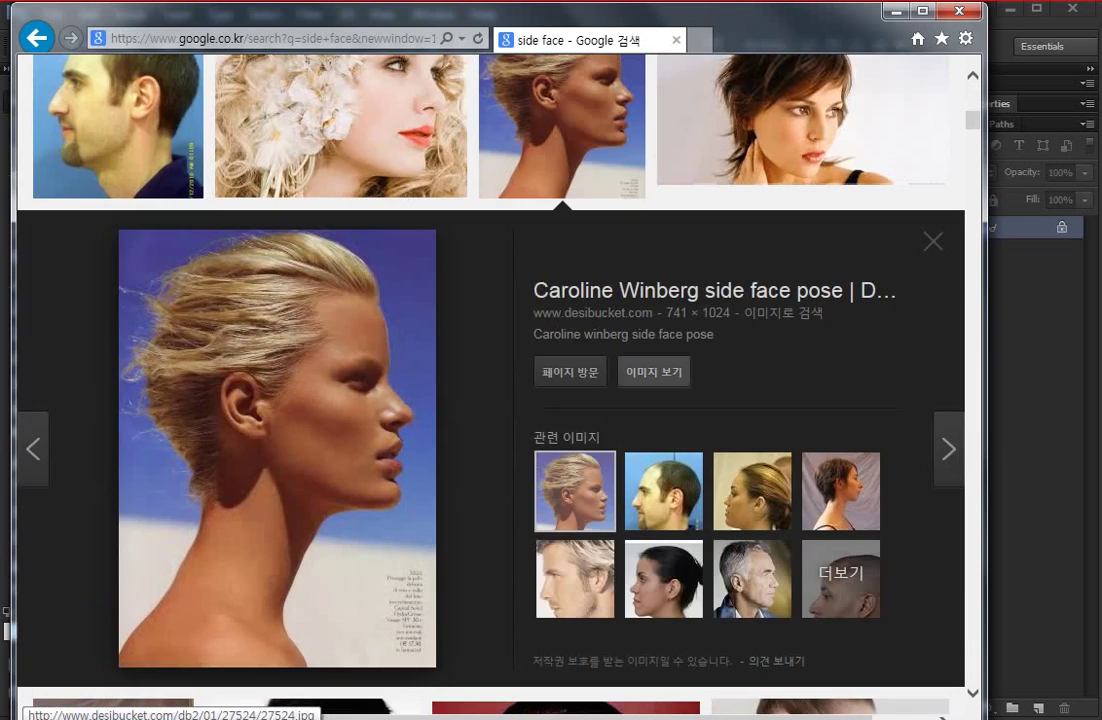
{"action": "left_click", "coordinate": [654, 372]}
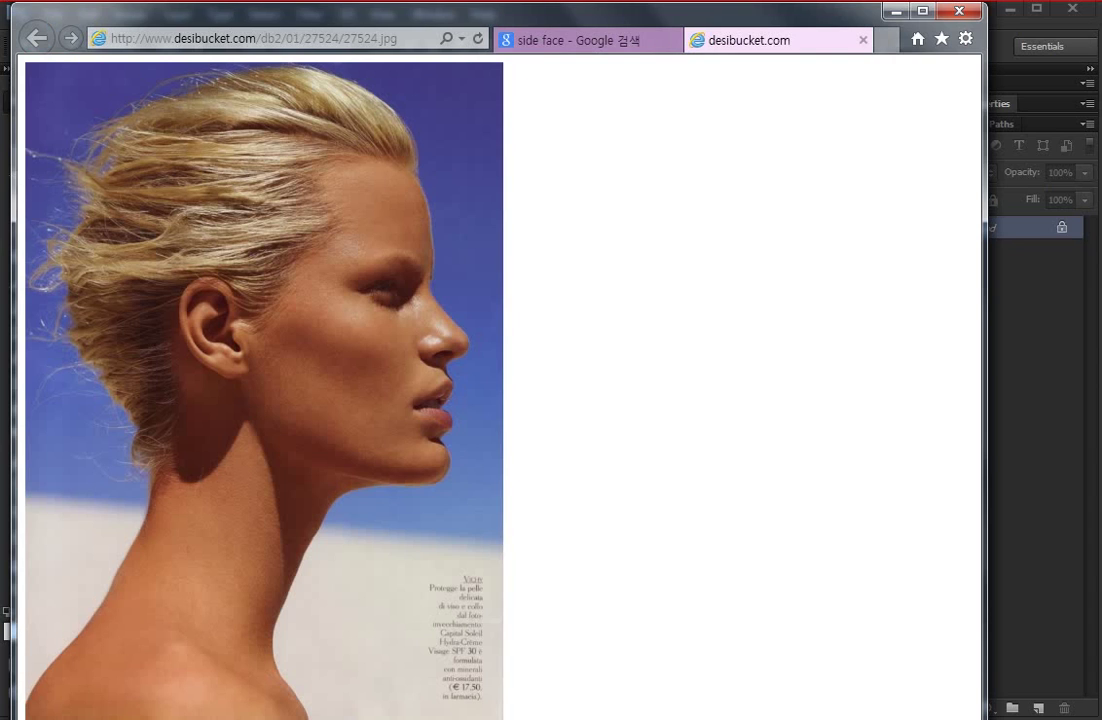
{"action": "right_click", "coordinate": [80, 256]}
{"action": "left_click", "coordinate": [115, 543]}
- Paste the profile photo into the artwork as a new layer and position the face on canvas
{"action": "key", "text": "ctrl+w"}
{"action": "key", "text": "alt+Tab"}
{"action": "key", "text": "ctrl+v"}
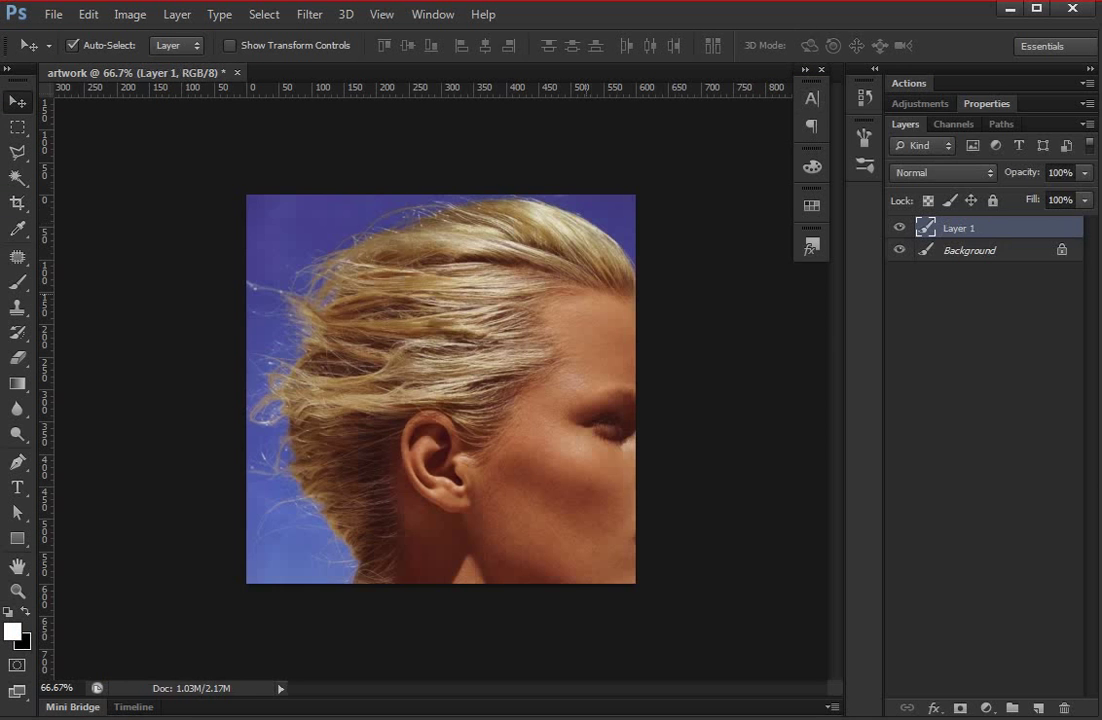
{"action": "left_click_drag", "start_coordinate": [534, 393], "coordinate": [448, 275]}
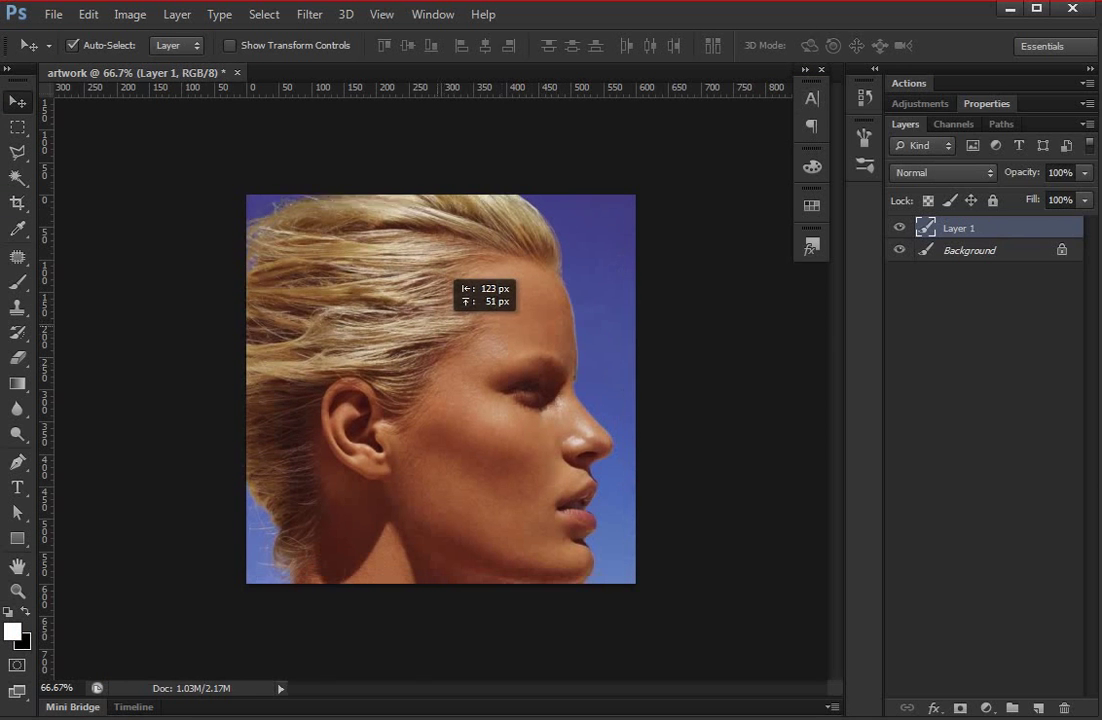
- Scale the photo down to fit inside the sage canvas
{"action": "key", "text": "ctrl+t"}
{"action": "mouse_move", "coordinate": [644, 152]}
{"action": "left_mouse_down"}
{"action": "mouse_move", "coordinate": [535, 303]}
{"action": "mouse_move", "coordinate": [540, 250]}
{"action": "left_mouse_up"}
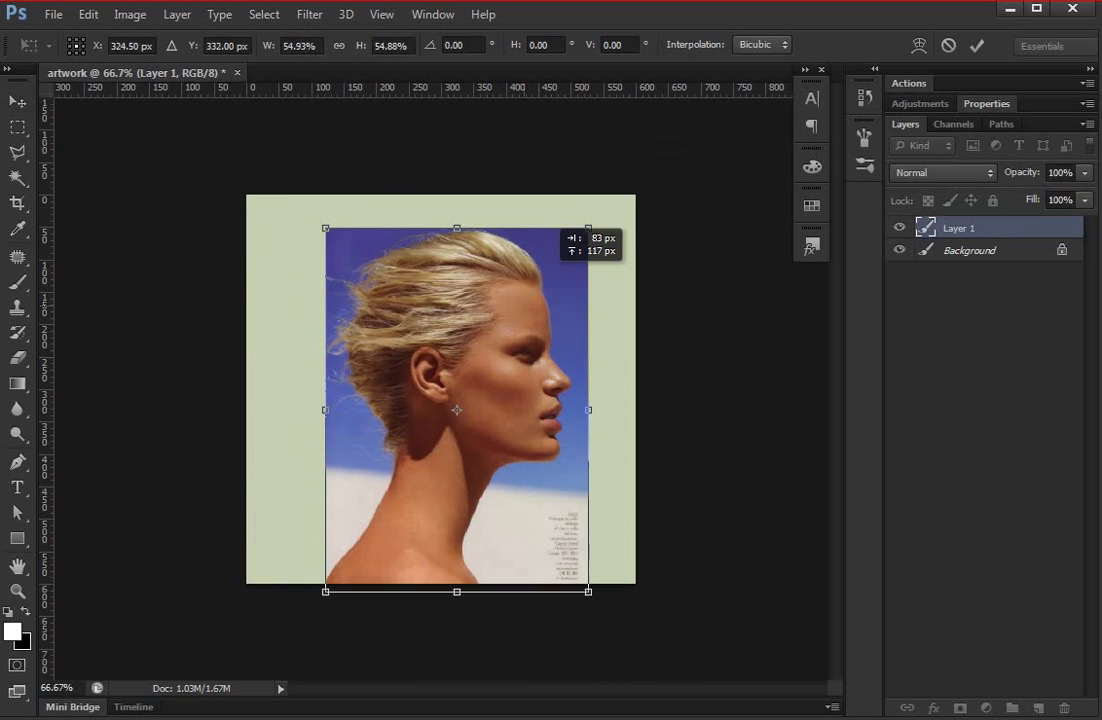
{"action": "key", "text": "Return"}
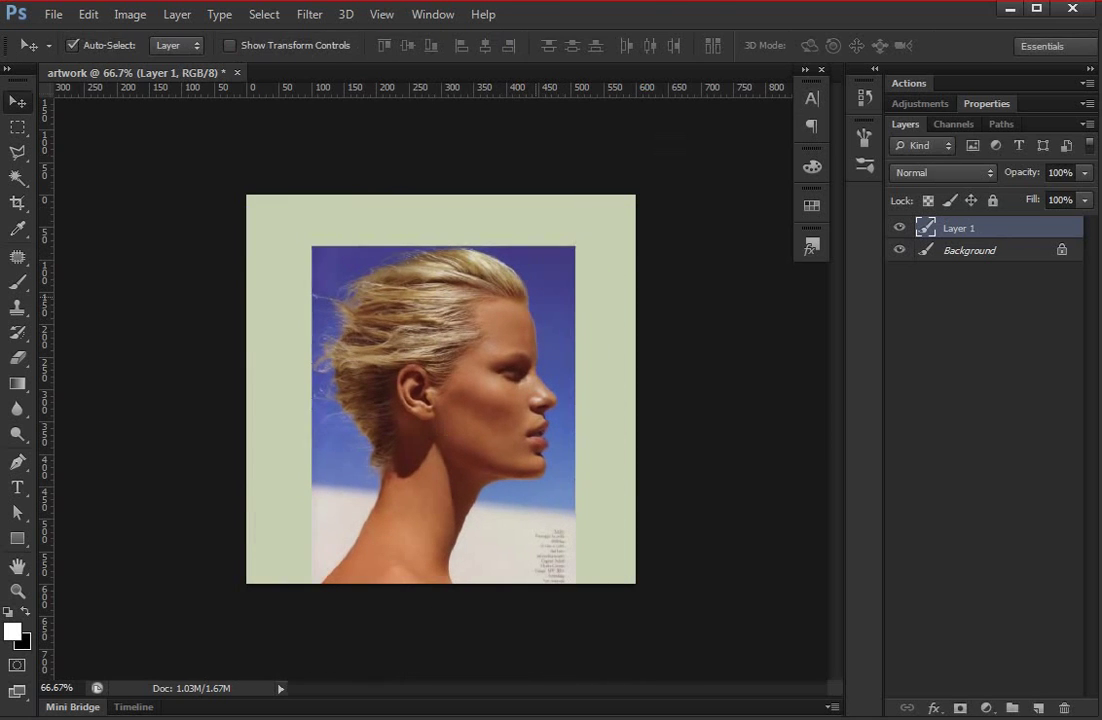
- Flip the photo horizontally so the face looks left, adjusting its size slightly
{"action": "key", "text": "ctrl+t"}
{"action": "right_click", "coordinate": [455, 327]}
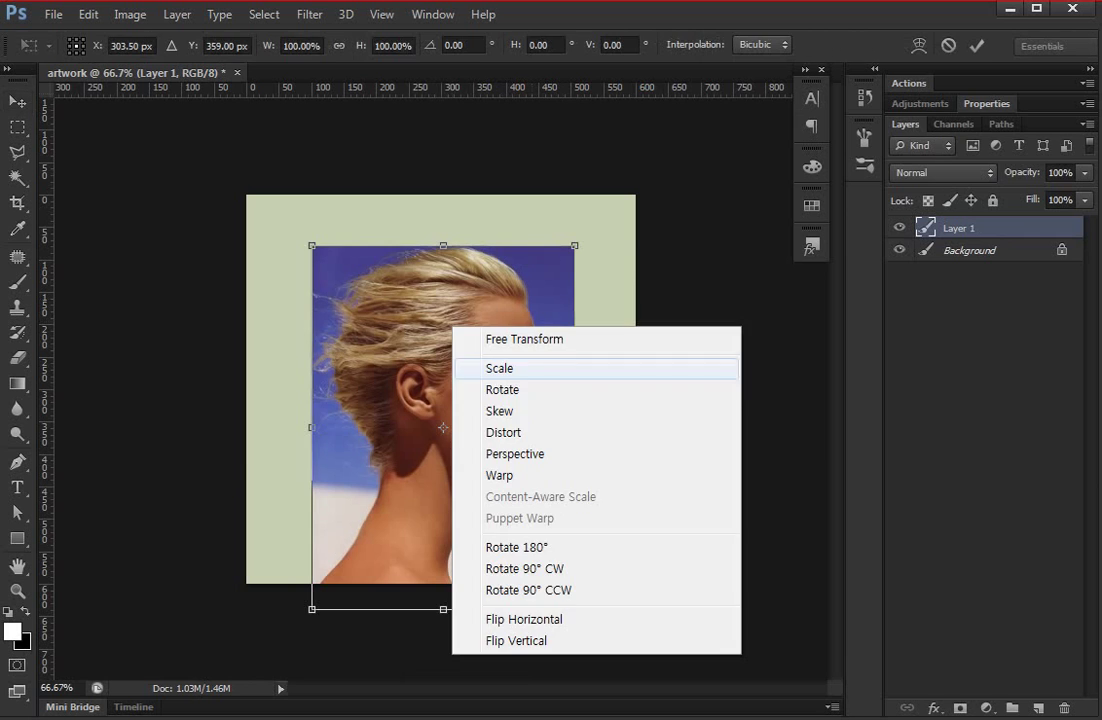
{"action": "left_click", "coordinate": [492, 619]}
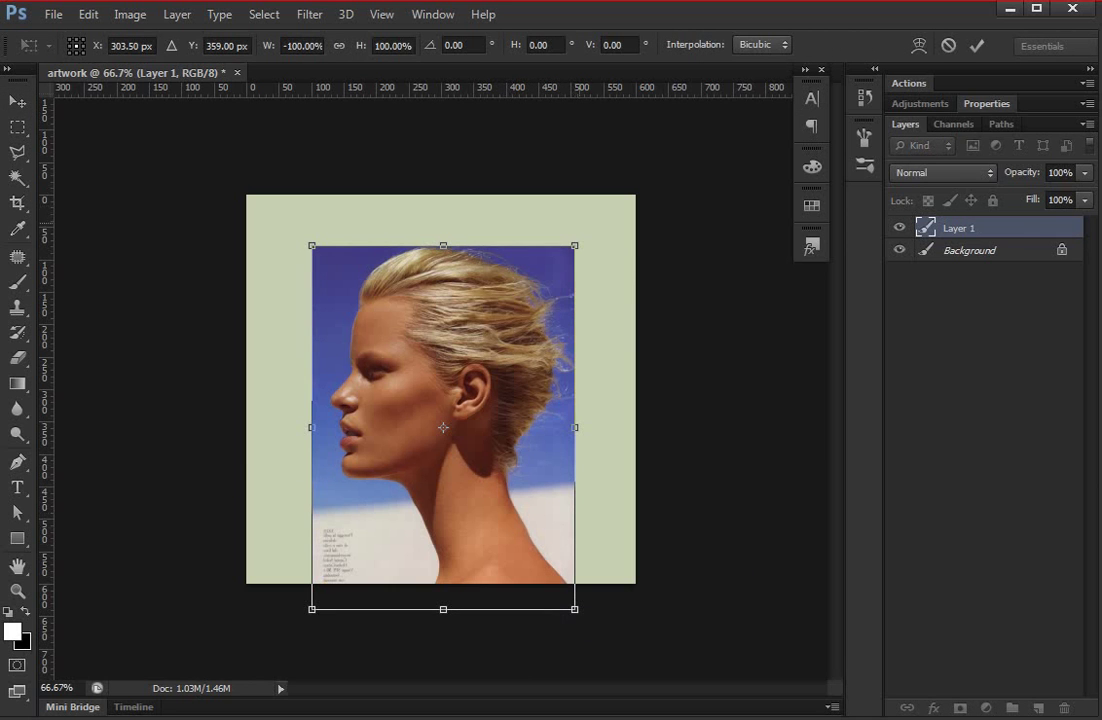
{"action": "left_click_drag", "start_coordinate": [574, 245], "coordinate": [568, 251]}
{"action": "key", "text": "Return"}
{"action": "key", "text": "ctrl+1"}
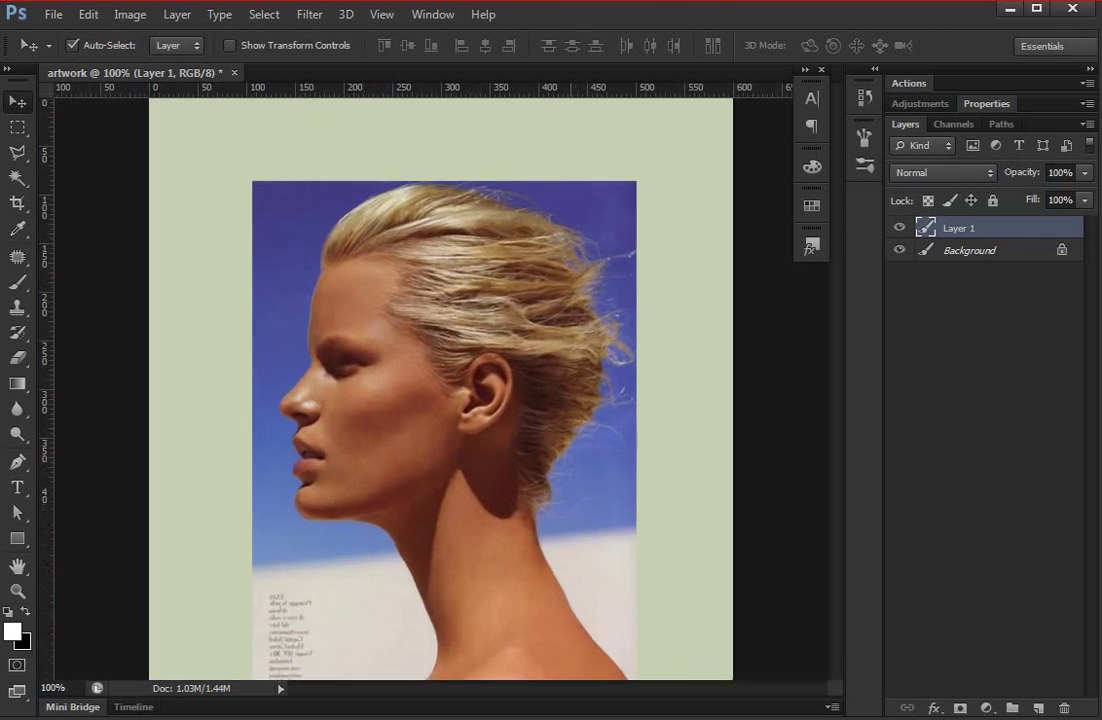
{"action": "key", "text": "ctrl+plus"}
{"action": "key", "text": "ctrl+minus"}
- Quick-select the blue sky and pale background around the hair, face and neck
{"action": "key", "text": "w"}
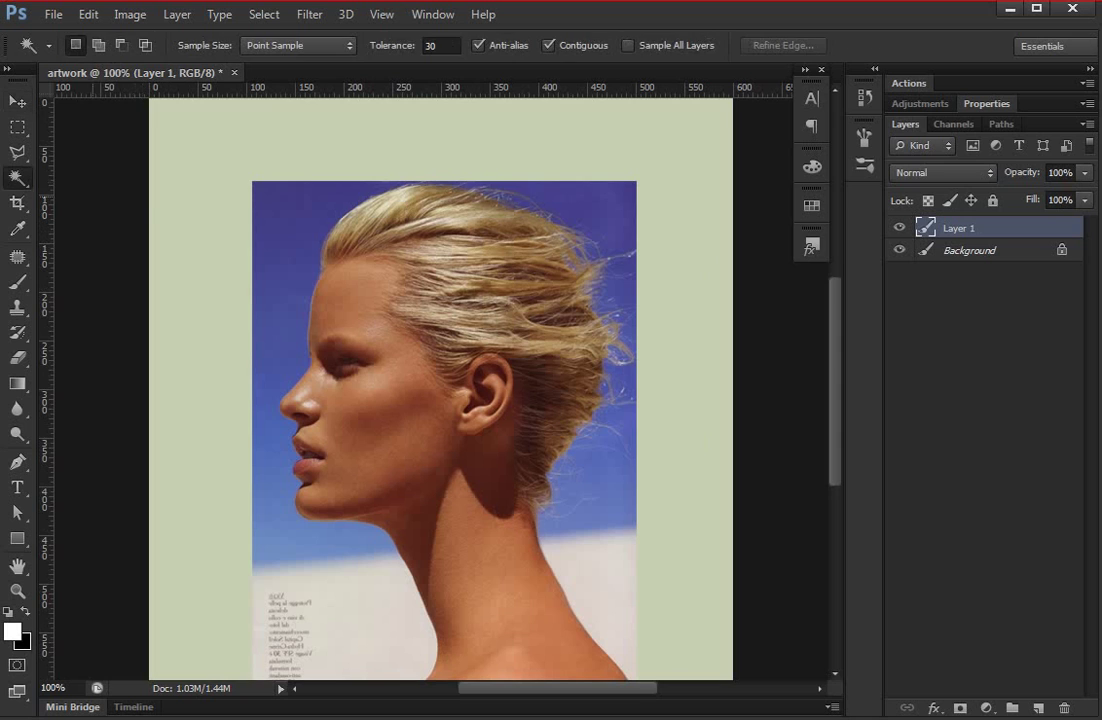
{"action": "key", "text": "shift+w"}
{"action": "left_click_drag", "start_coordinate": [275, 200], "coordinate": [285, 320]}
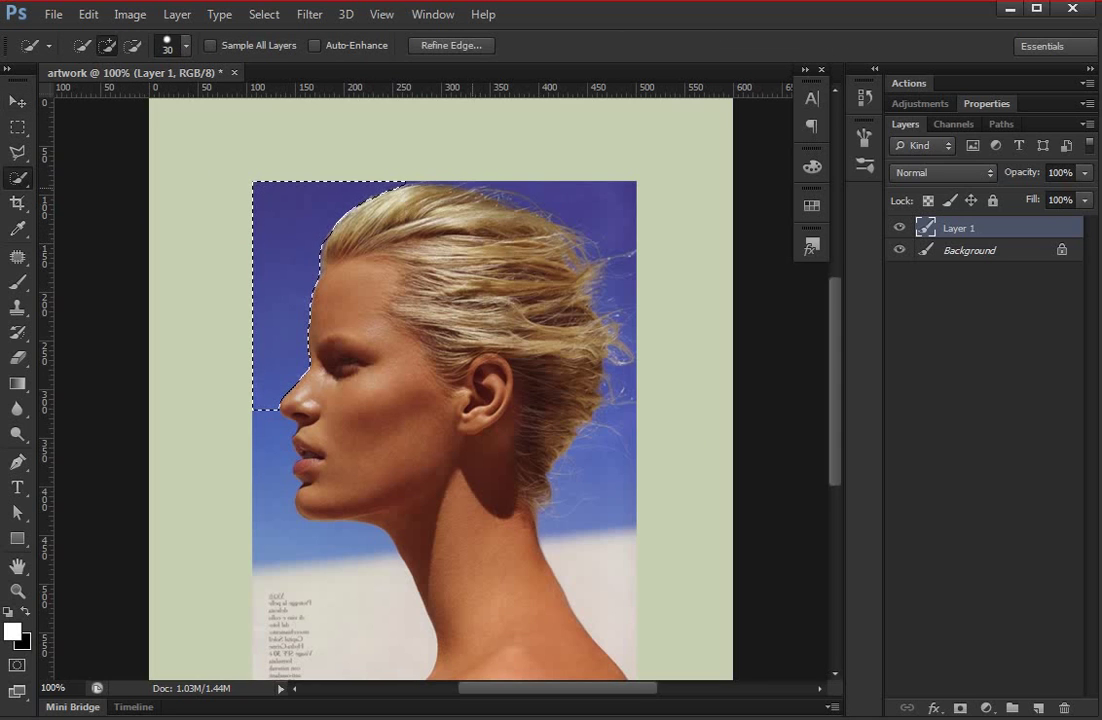
{"action": "key", "text": "bracketleft"}
{"action": "key", "text": "bracketleft"}
{"action": "key", "text": "bracketleft"}
{"action": "left_click", "coordinate": [490, 192]}
{"action": "mouse_move", "coordinate": [455, 192]}
{"action": "left_mouse_down"}
{"action": "mouse_move", "coordinate": [410, 192]}
{"action": "mouse_move", "coordinate": [500, 520]}
{"action": "left_mouse_up"}
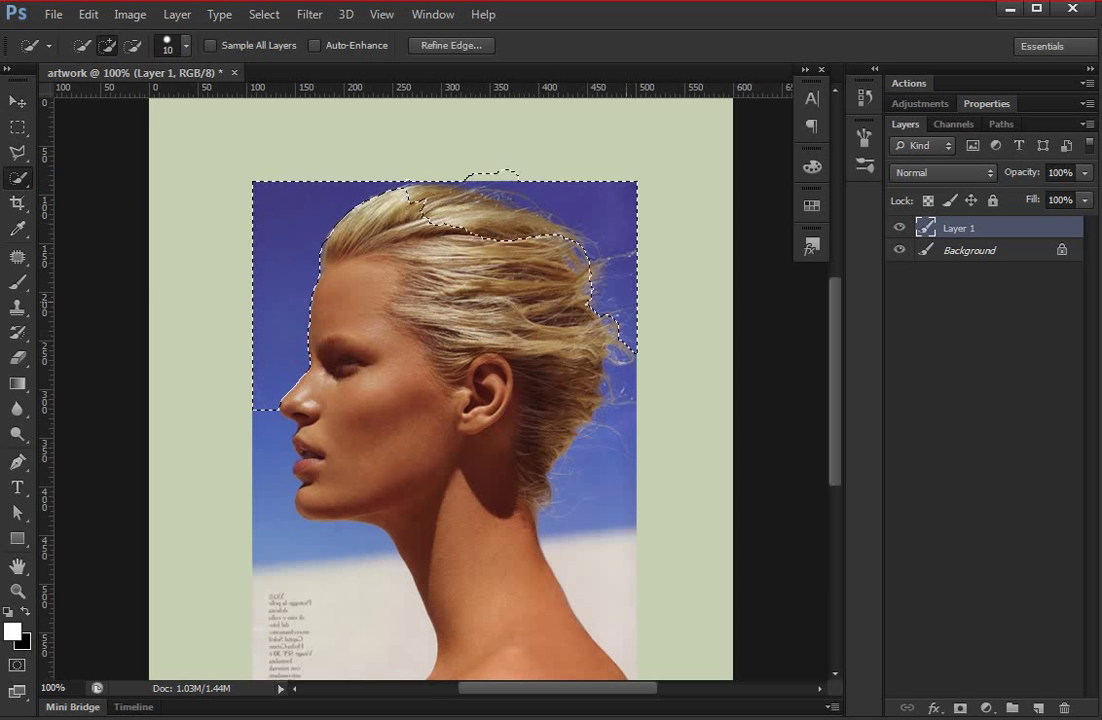
{"action": "left_click_drag", "start_coordinate": [275, 430], "coordinate": [300, 560]}
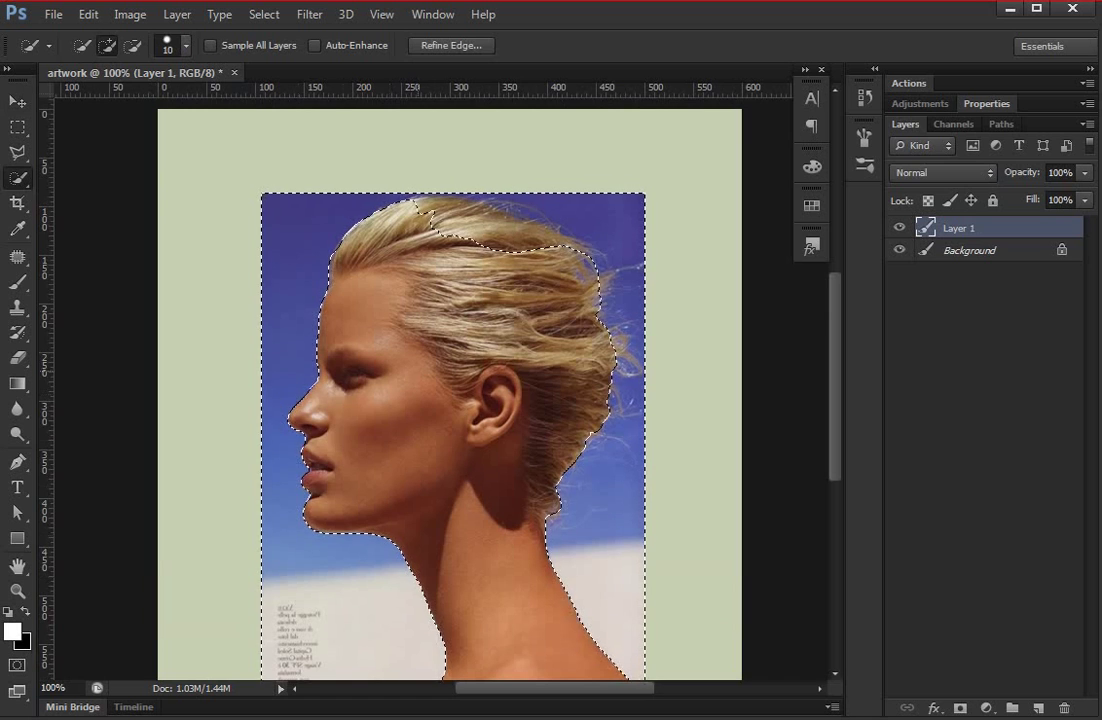
- Trim the selection at the top of the hair and invert it onto the head and neck
{"action": "key", "text": "alt"}
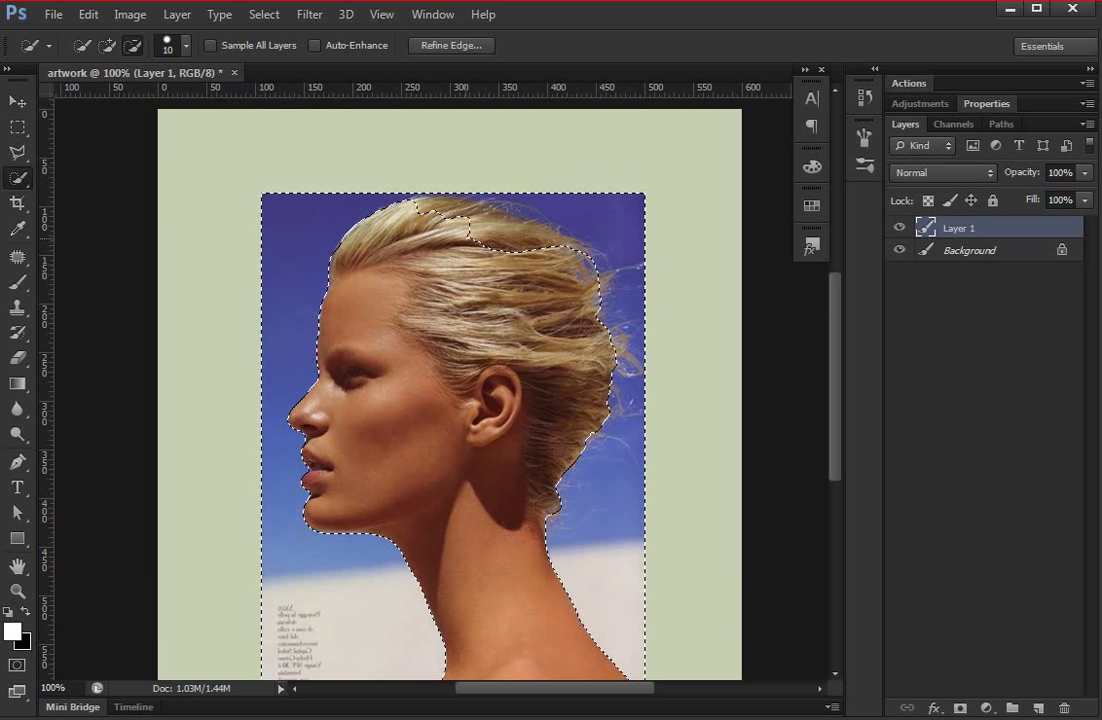
{"action": "left_click_drag", "start_coordinate": [440, 225], "coordinate": [505, 245]}
{"action": "key", "text": "alt"}
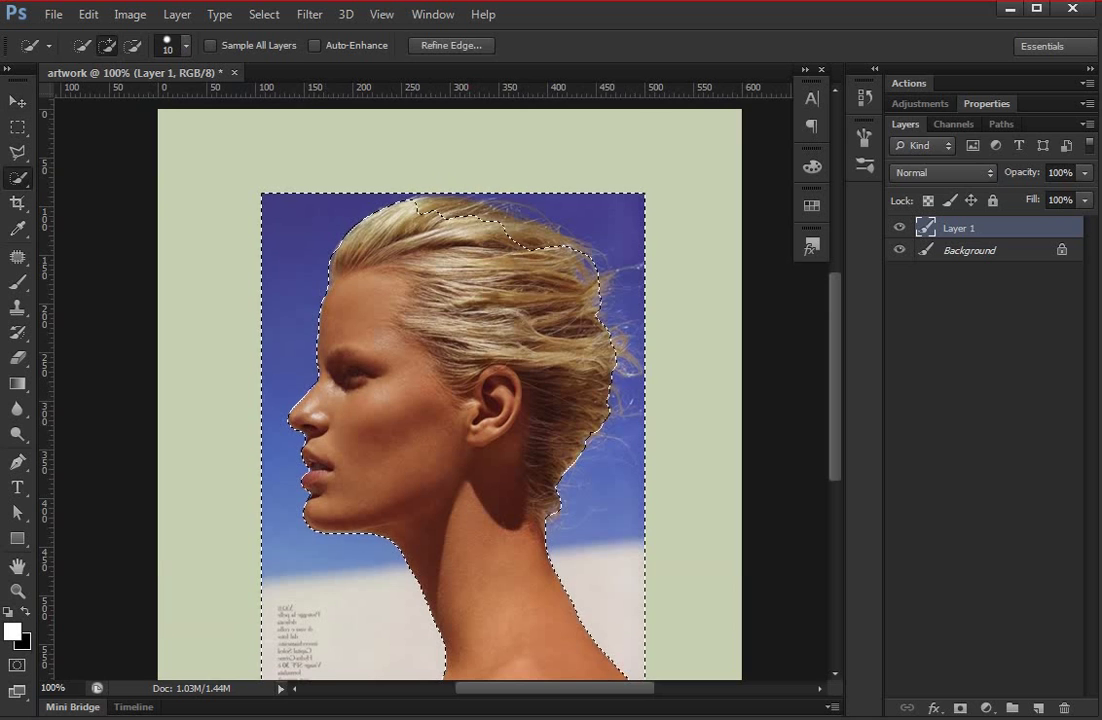
{"action": "key", "text": "ctrl+shift+i"}
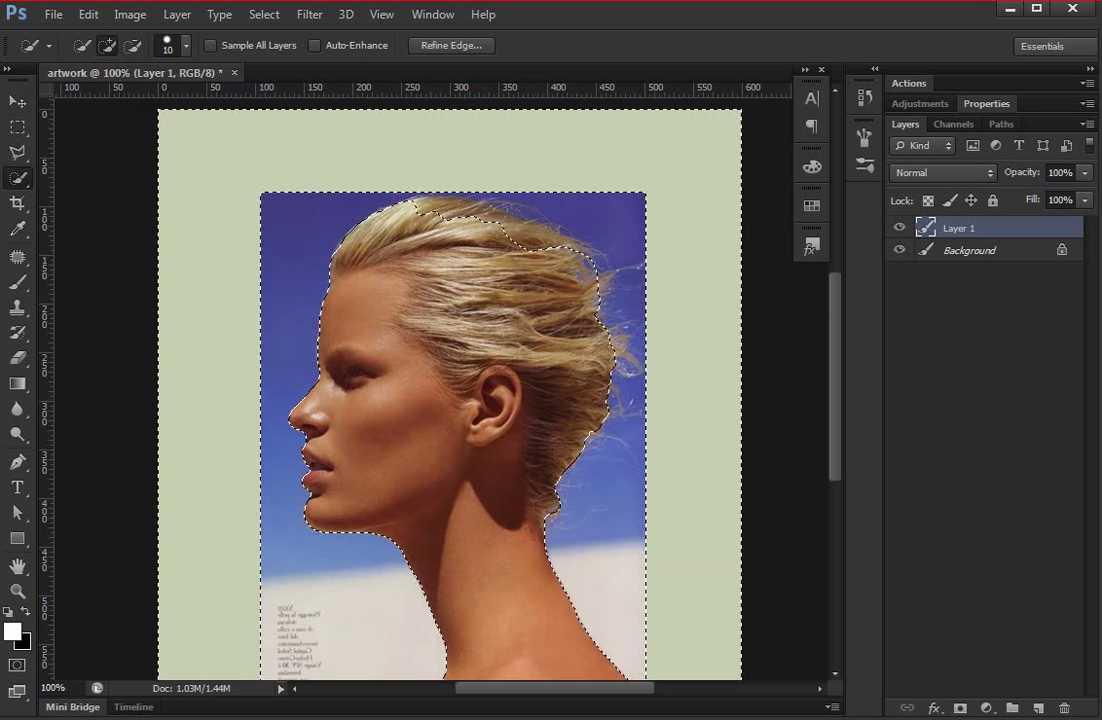
{"action": "left_click", "coordinate": [451, 45]}
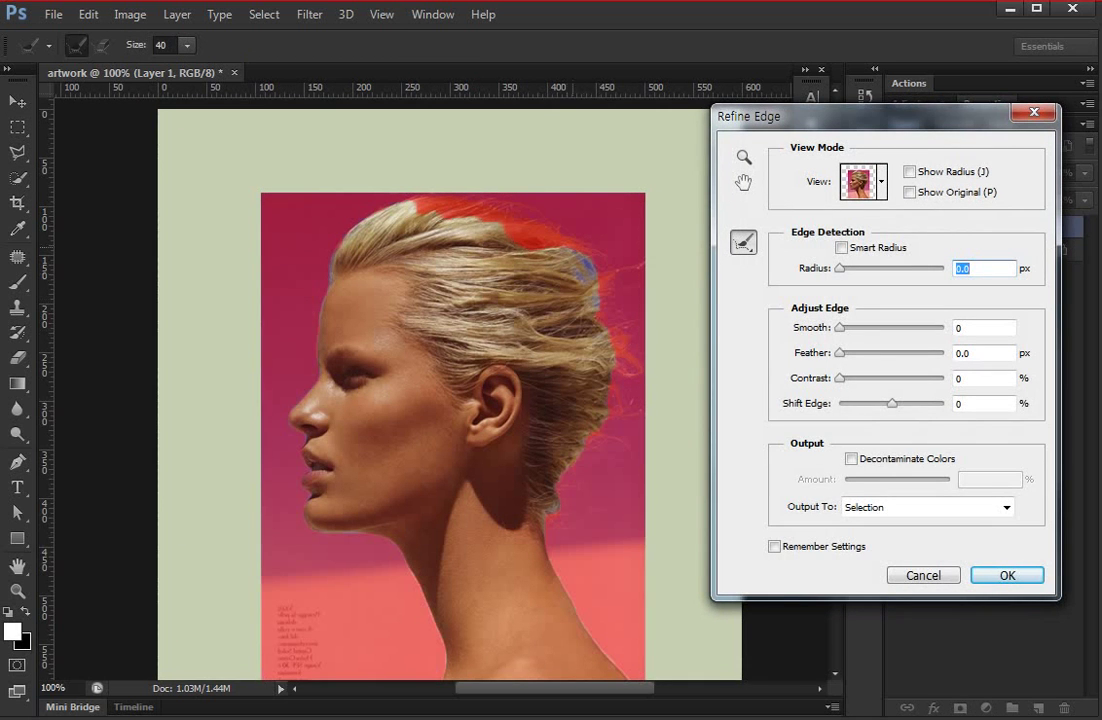
- Refine the edges along both sides of the neck and output the cutout to a new layer
{"action": "left_click_drag", "start_coordinate": [603, 370], "coordinate": [605, 672]}
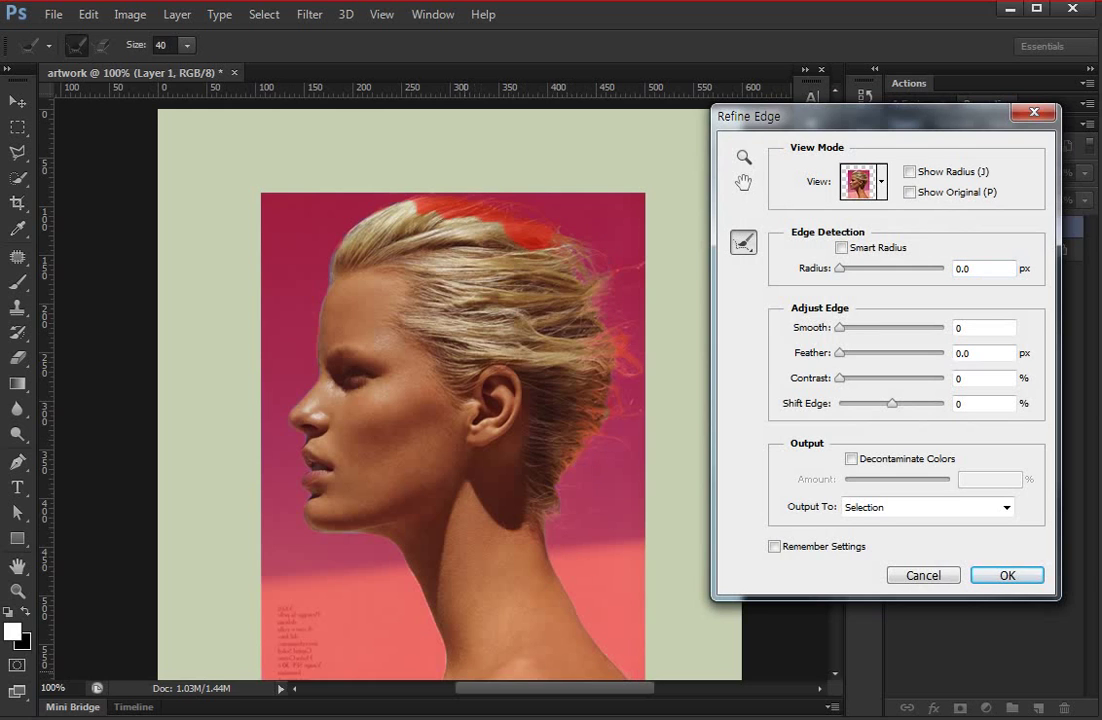
{"action": "left_click_drag", "start_coordinate": [432, 672], "coordinate": [300, 462]}
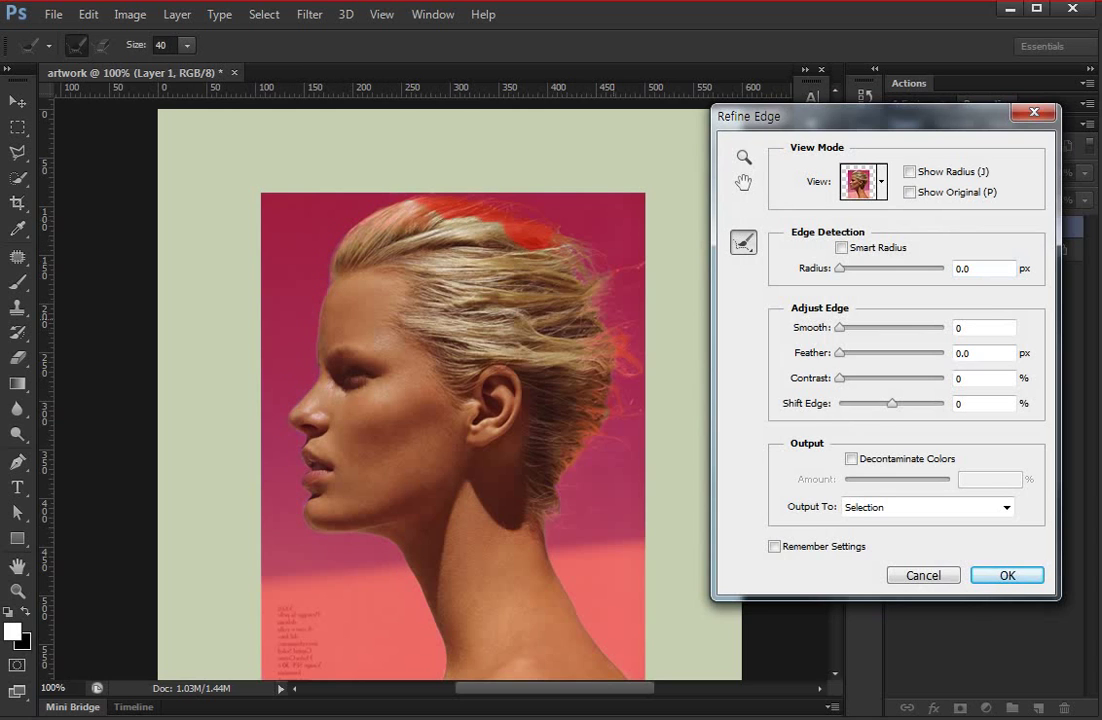
{"action": "left_click", "coordinate": [927, 507]}
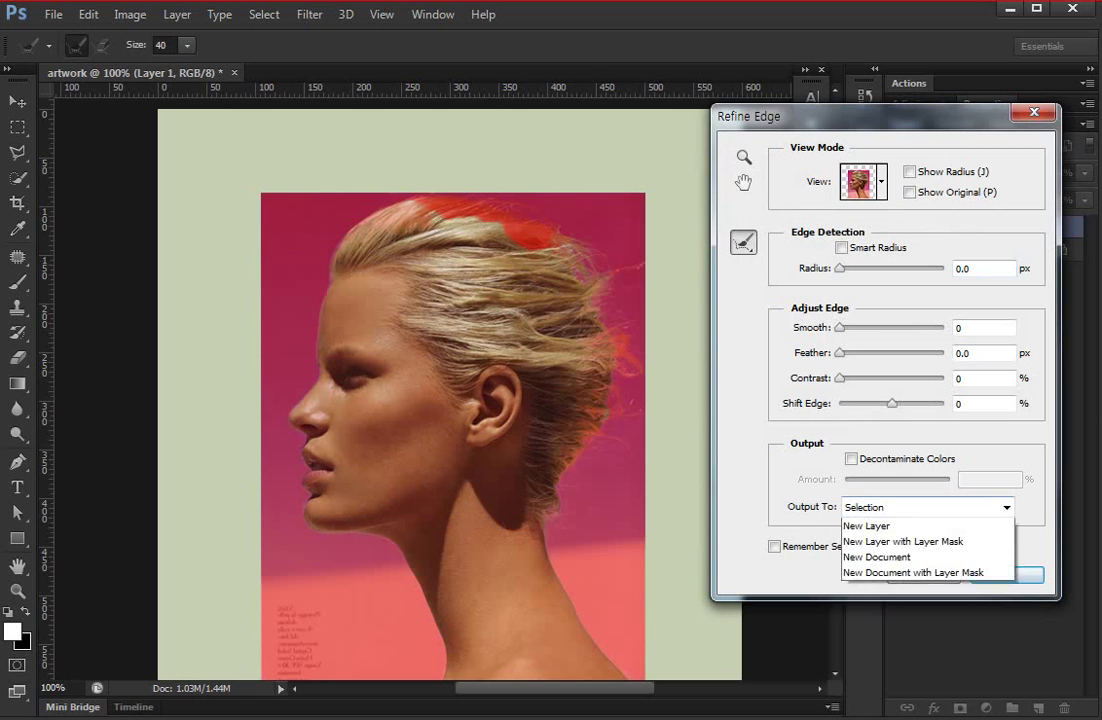
{"action": "left_click", "coordinate": [880, 556]}
{"action": "key", "text": "Return"}
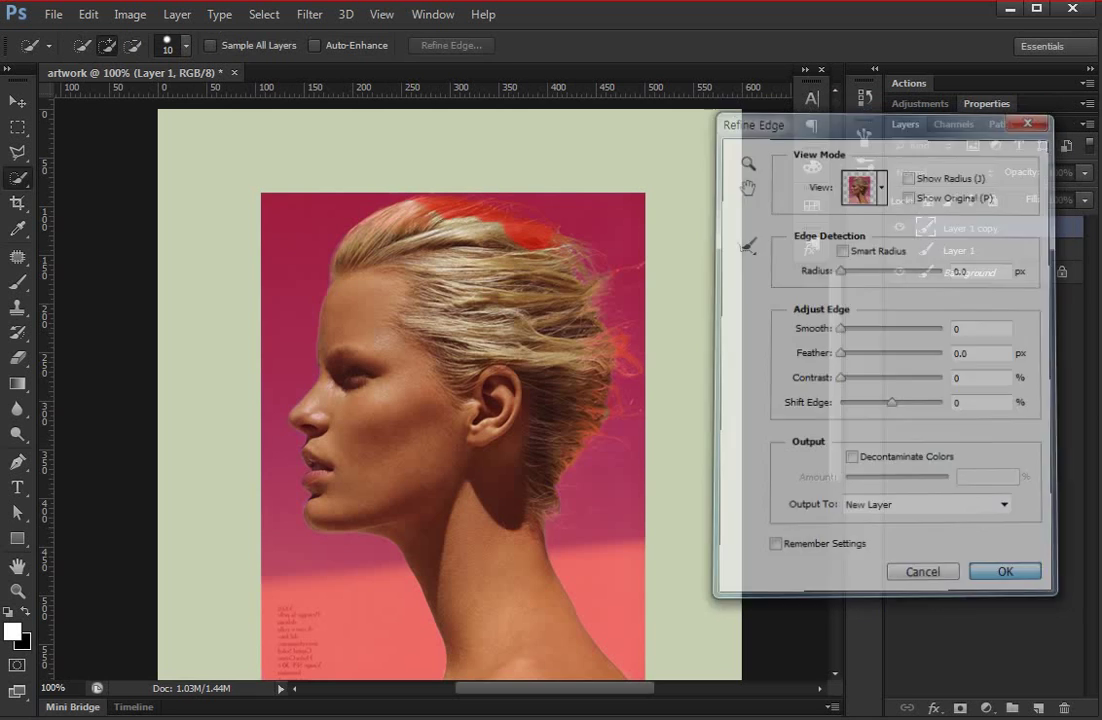
- Copy a rectangle around the head and neck onto new Layer 2
{"action": "key", "text": "v"}
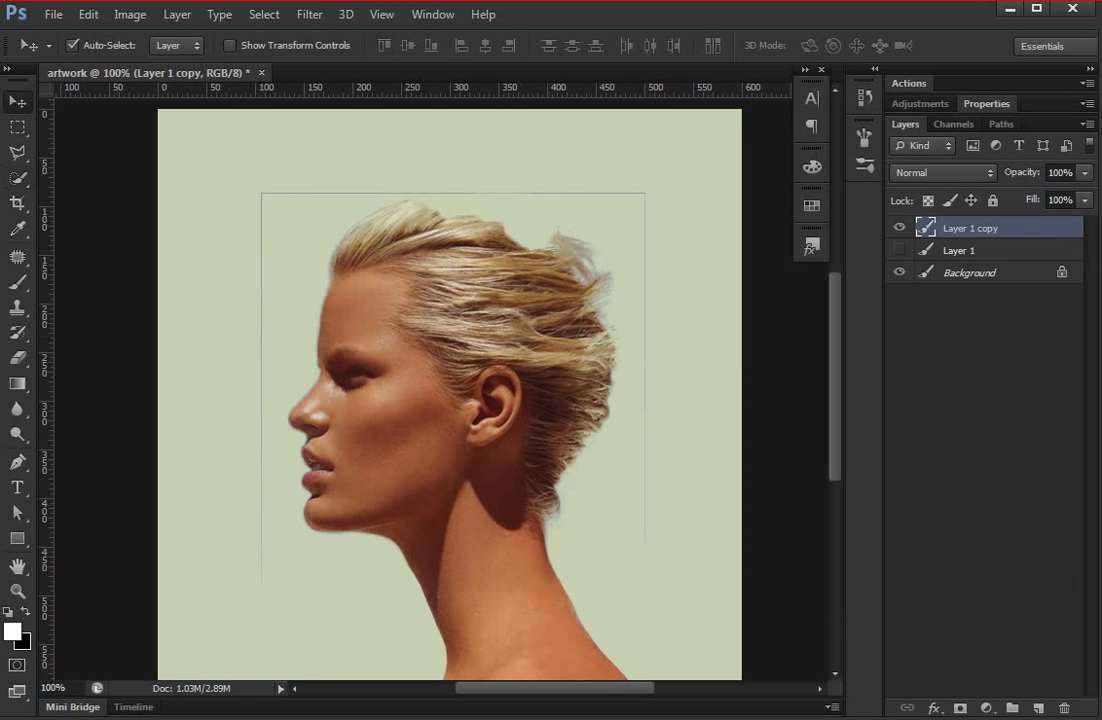
{"action": "key", "text": "m"}
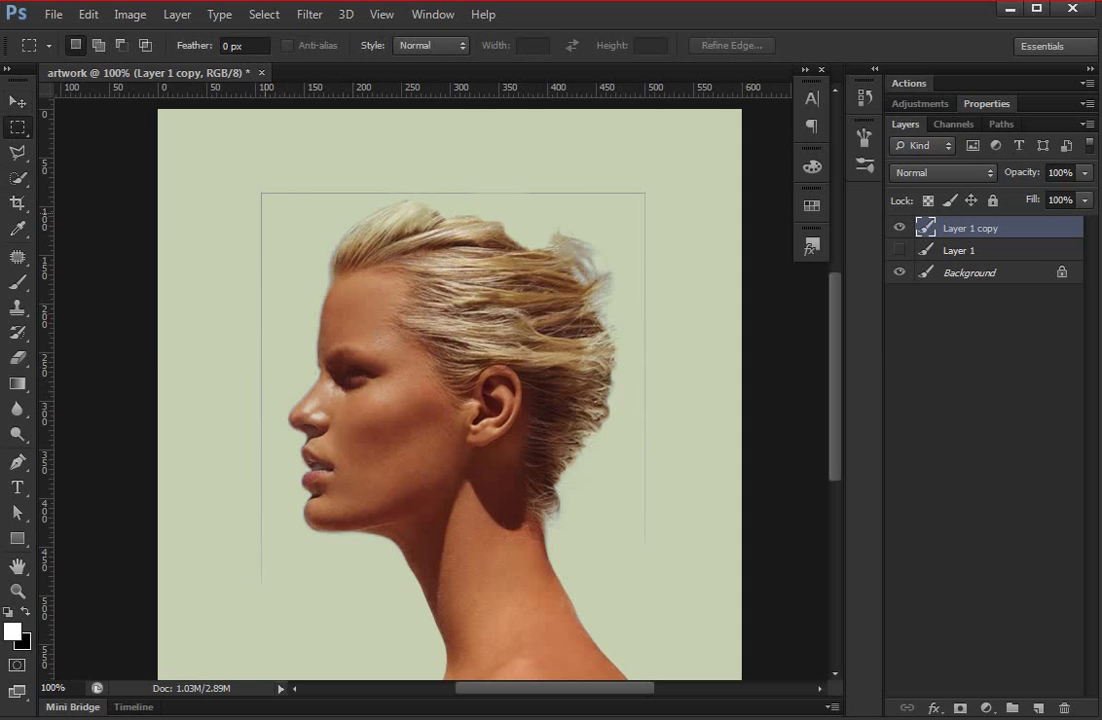
{"action": "mouse_move", "coordinate": [271, 198]}
{"action": "left_mouse_down"}
{"action": "mouse_move", "coordinate": [636, 593]}
{"action": "mouse_move", "coordinate": [633, 618]}
{"action": "left_mouse_up"}
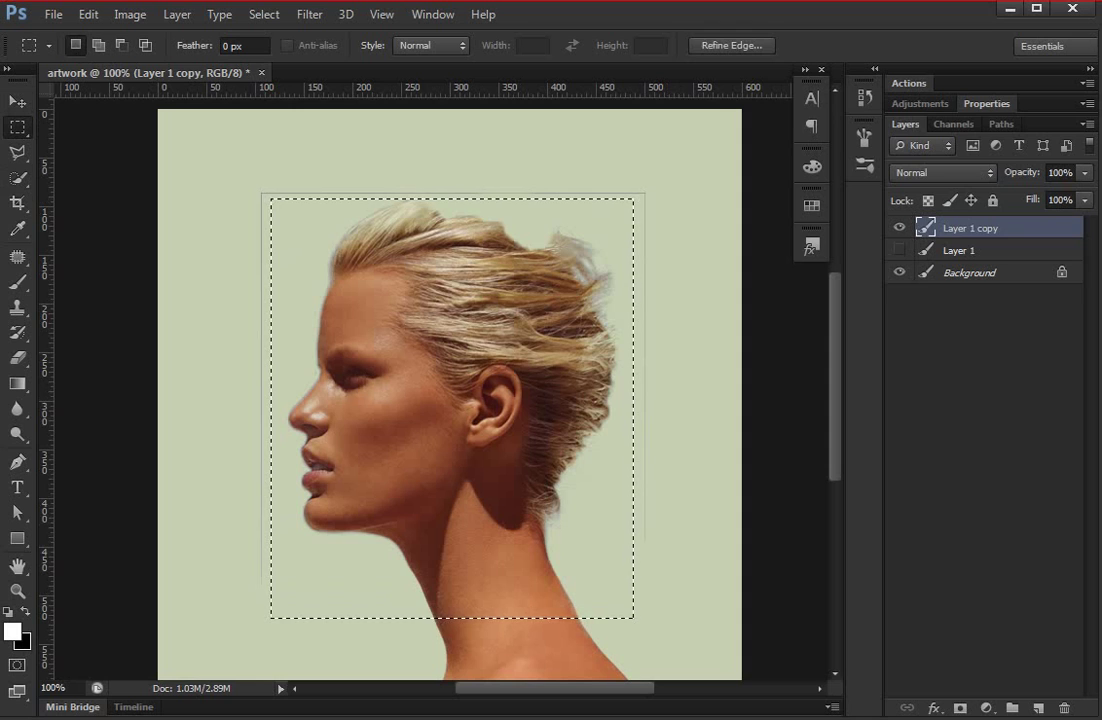
{"action": "key", "text": "ctrl+j"}
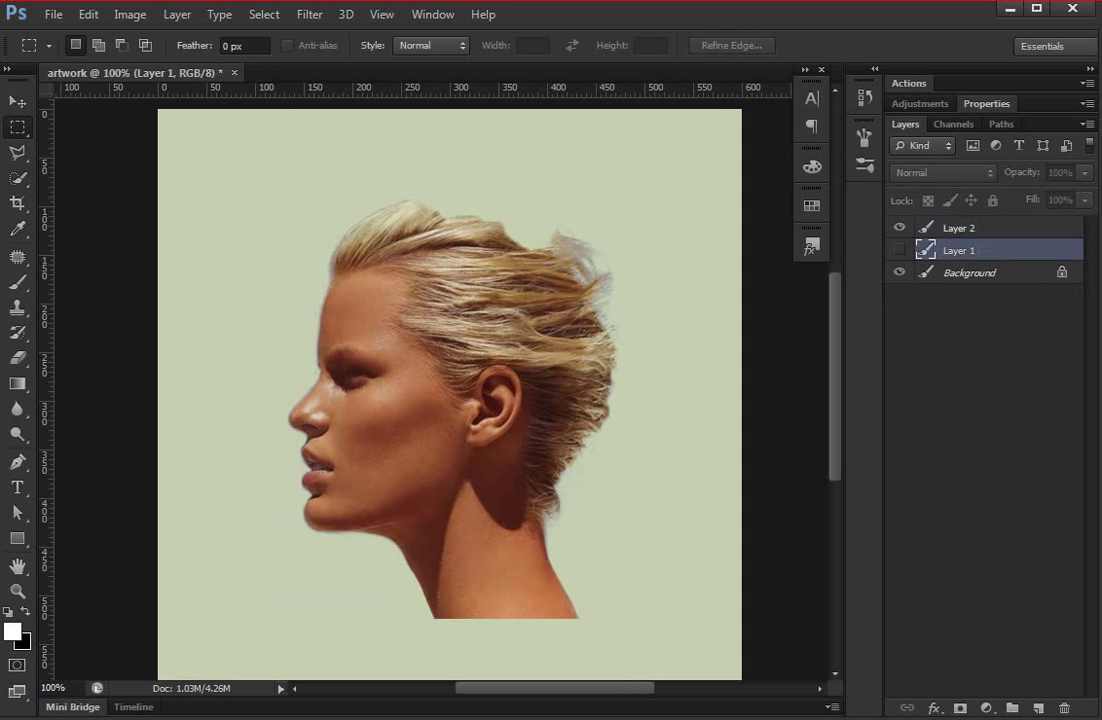
- Delete Layer 1 copy and Layer 1, leaving Layer 2 active over Background
{"action": "key", "text": "Delete"}
{"action": "key", "text": "alt+bracketright"}
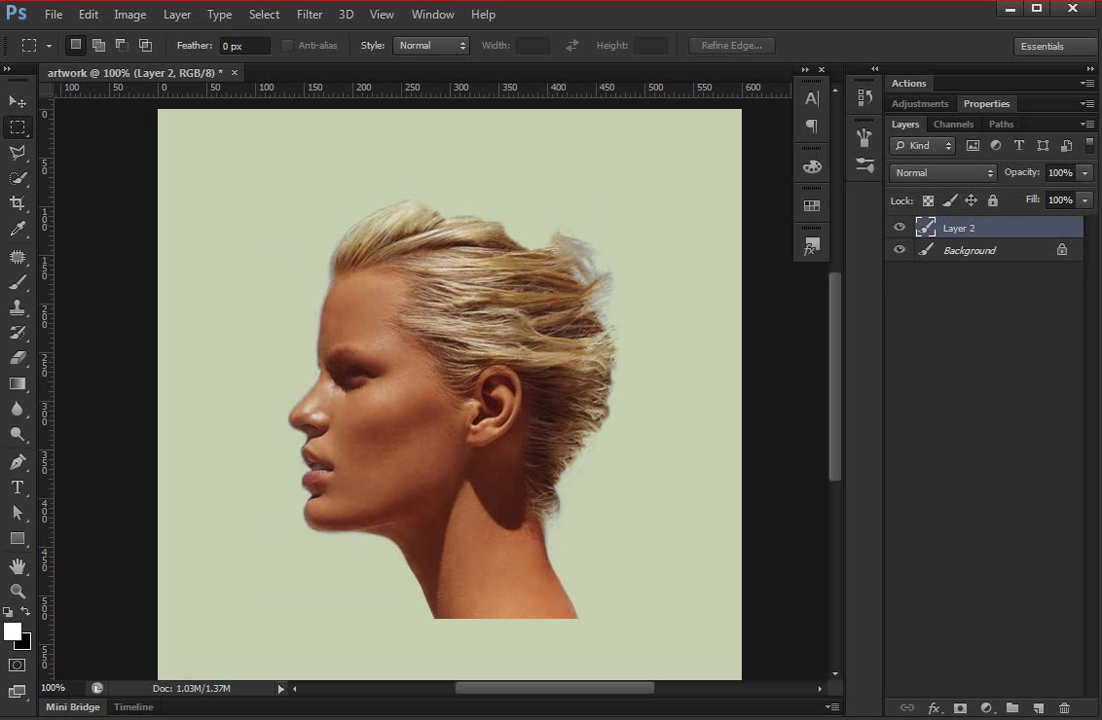
{"action": "key", "text": "ctrl+minus"}
{"action": "key", "text": "v"}
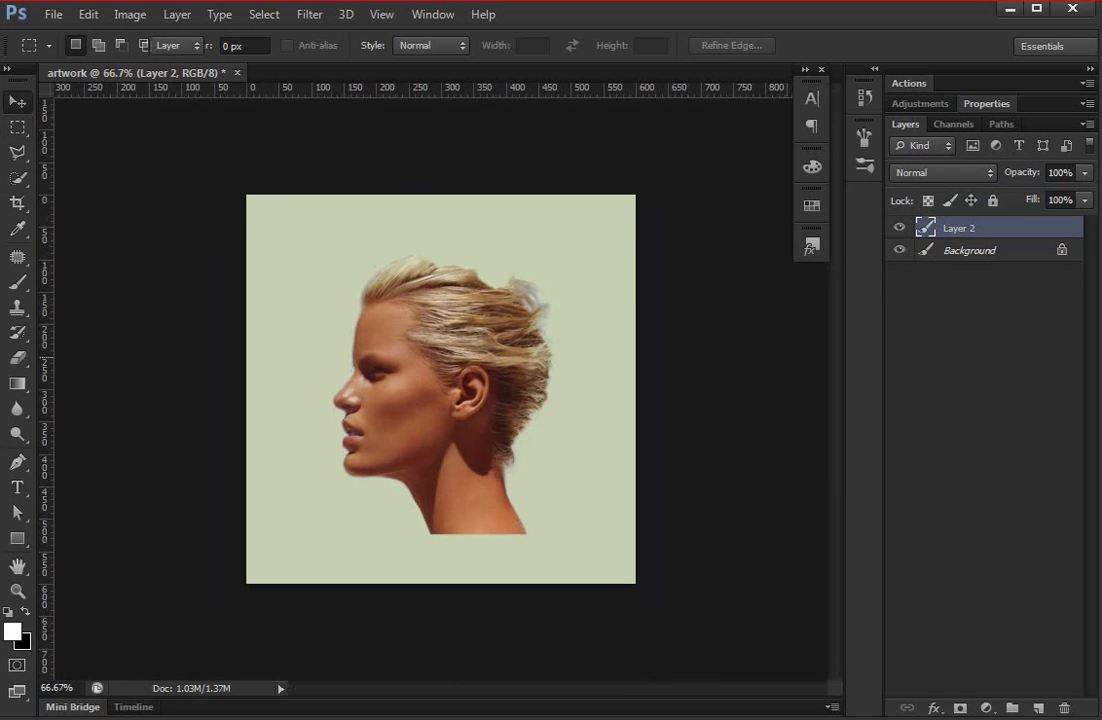
{"action": "key", "text": "alt+bracketright"}
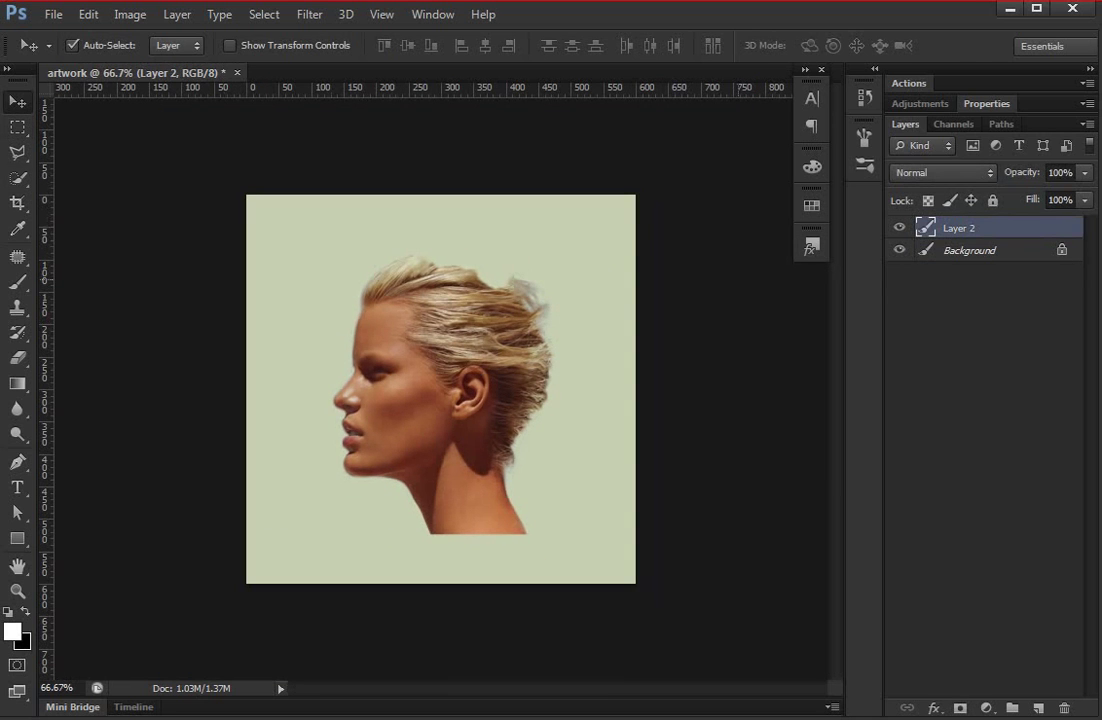
- Scale Layer 2's head to about 87%, nudge it up and left, then return to the browser
{"action": "key", "text": "ctrl+t"}
{"action": "left_click_drag", "start_coordinate": [555, 254], "coordinate": [537, 276]}
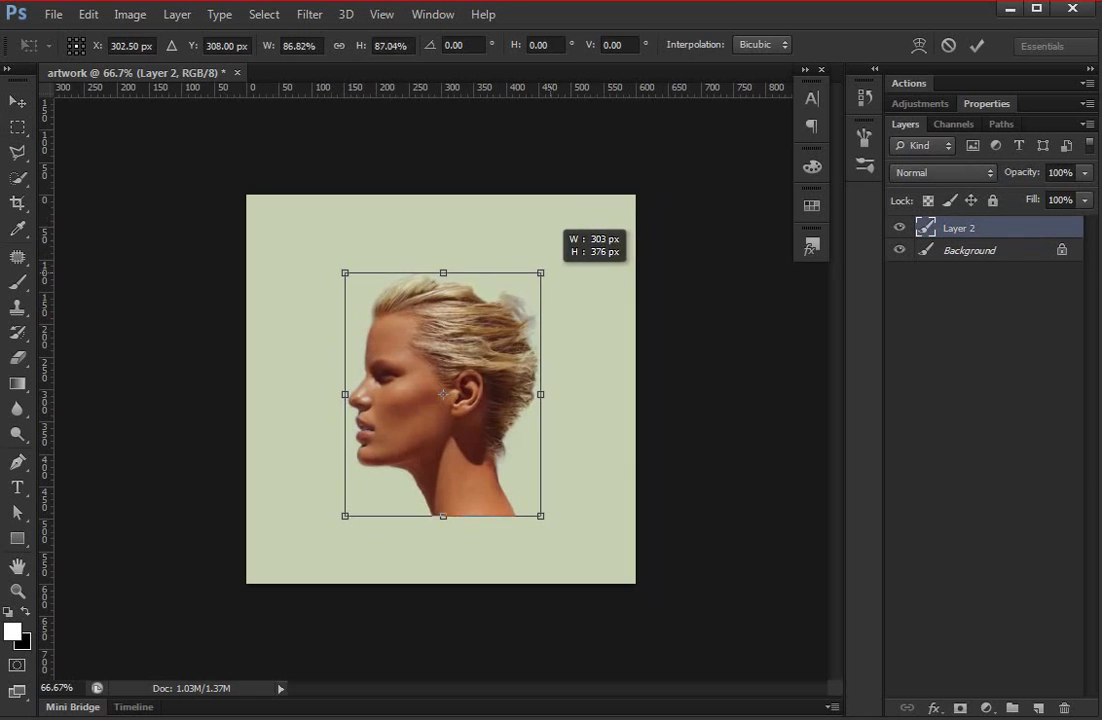
{"action": "key", "text": "Return"}
{"action": "key", "text": "shift+Up"}
{"action": "key", "text": "shift+Up"}
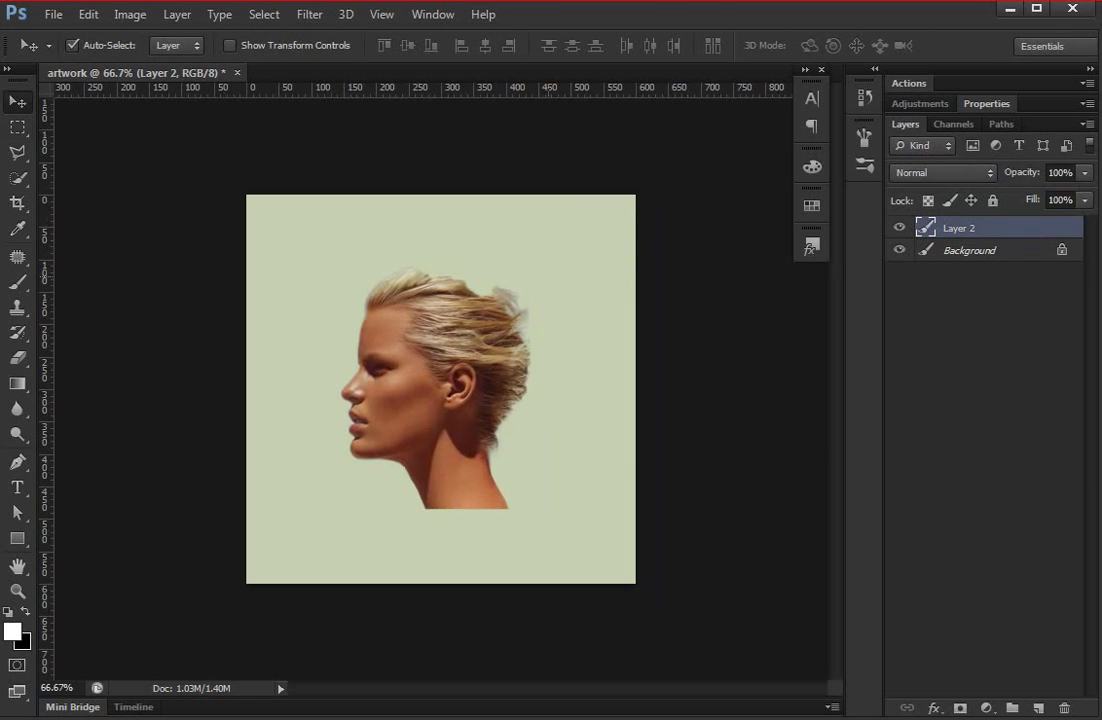
{"action": "key", "text": "shift+Left"}
{"action": "left_click", "coordinate": [985, 400]}
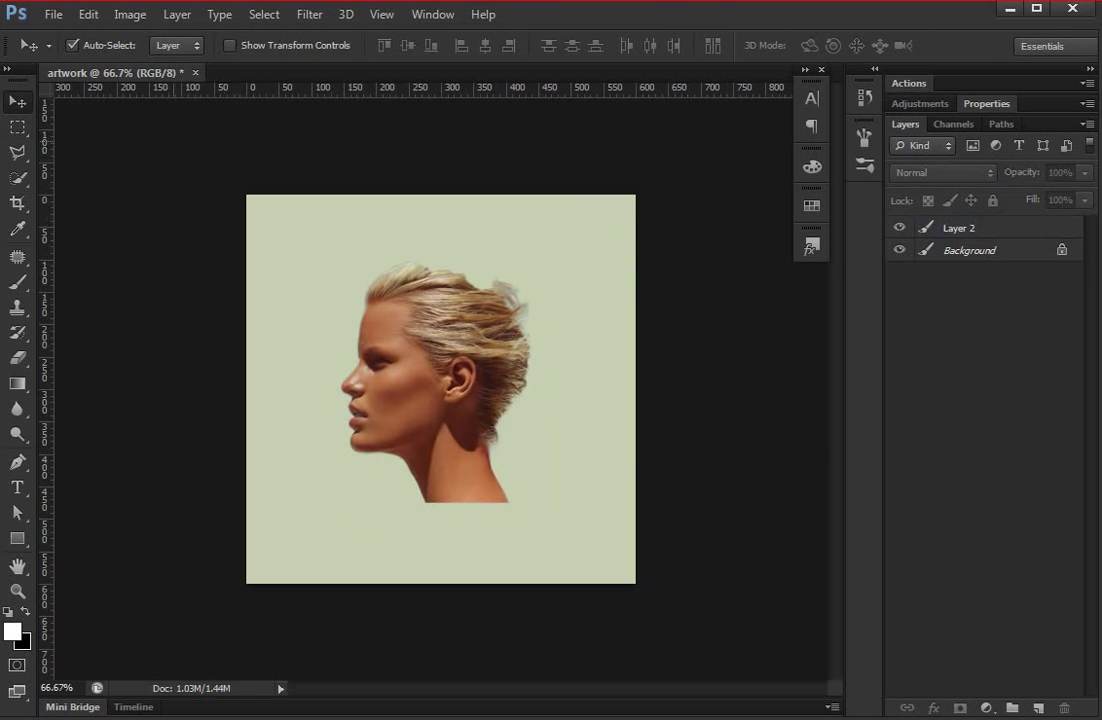
{"action": "key", "text": "alt+Tab"}
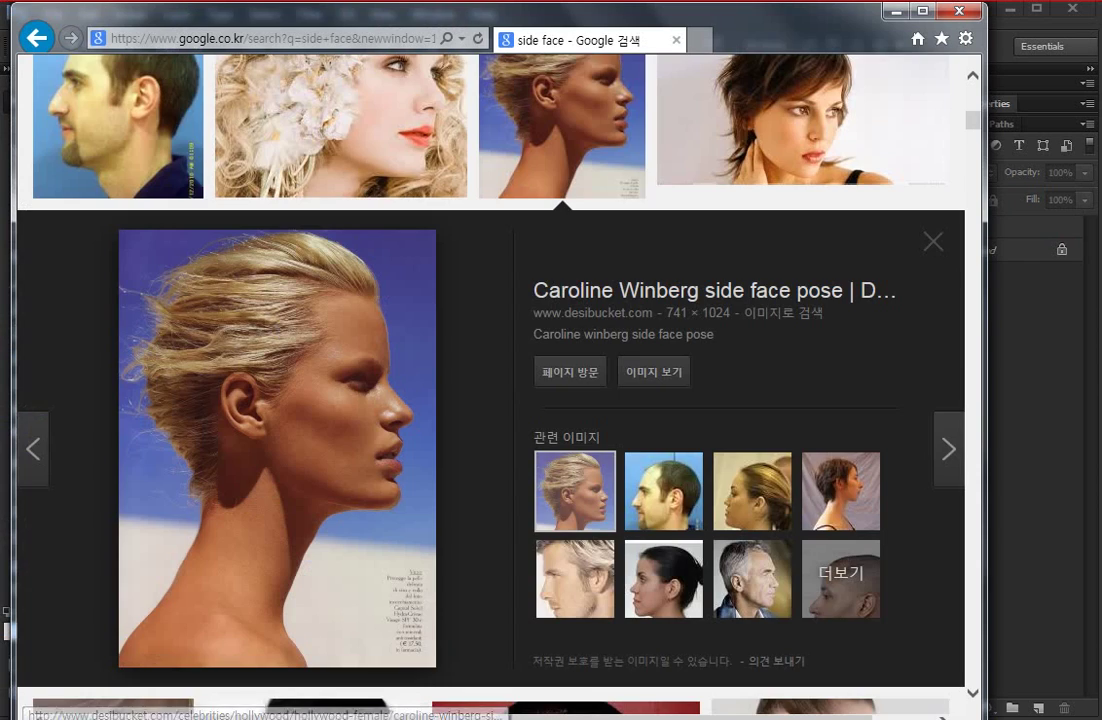
- Replace the image search with 'tree' and browse the results
{"action": "scroll", "coordinate": [500, 400], "scroll_direction": "up", "scroll_amount": 5}
{"action": "scroll", "coordinate": [500, 400], "scroll_direction": "up", "scroll_amount": 3}
{"action": "key", "text": "ctrl+a"}
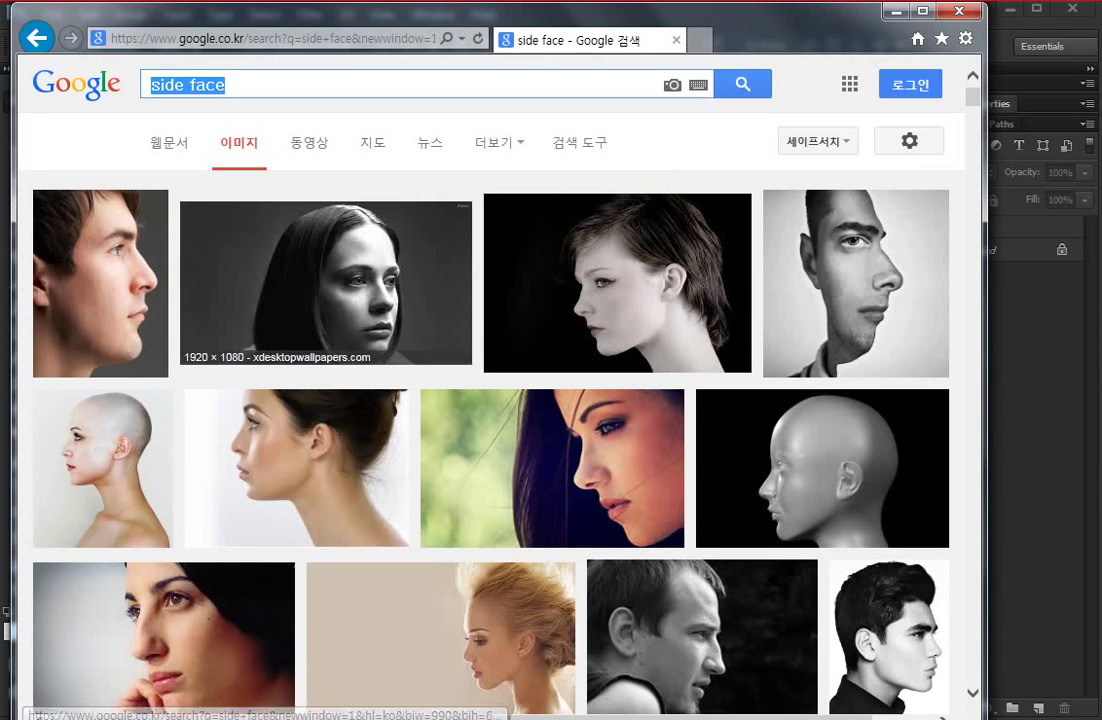
{"action": "type", "text": "tree"}
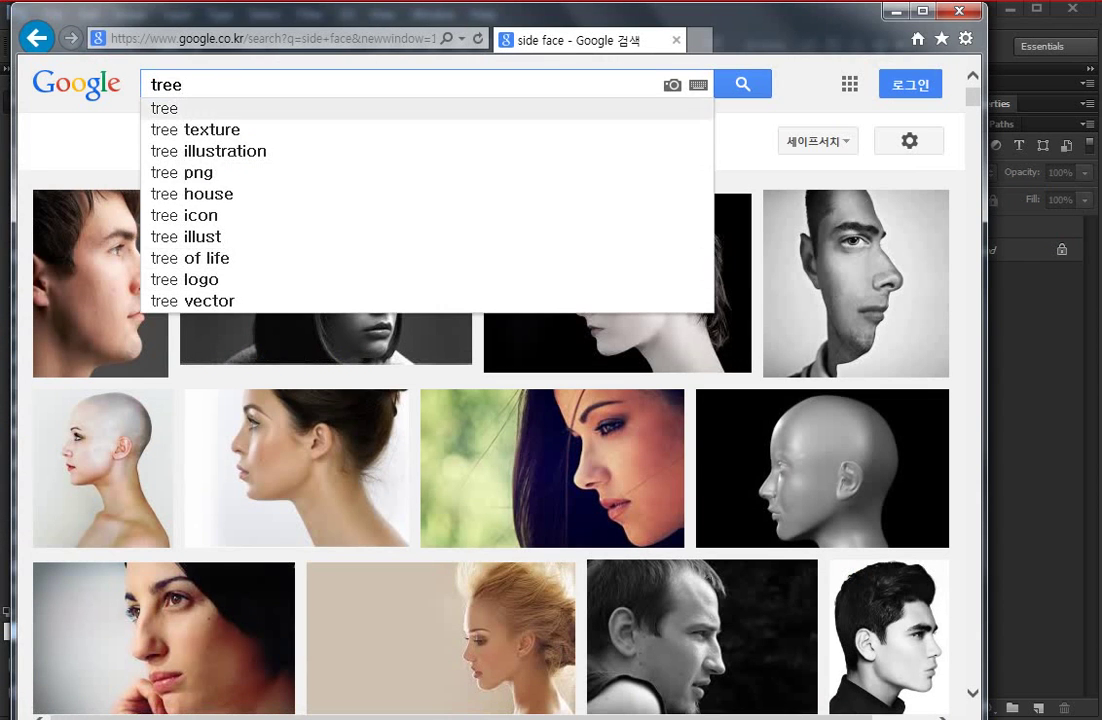
{"action": "left_click", "coordinate": [165, 108]}
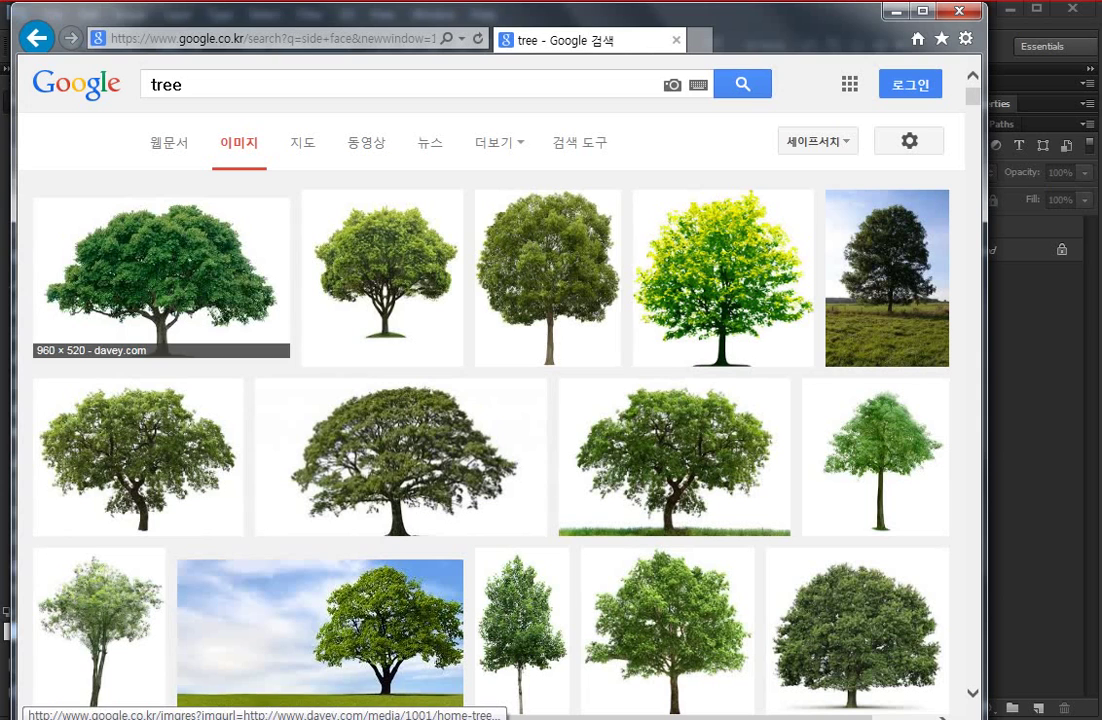
{"action": "scroll", "coordinate": [857, 500], "scroll_direction": "down", "scroll_amount": 2}
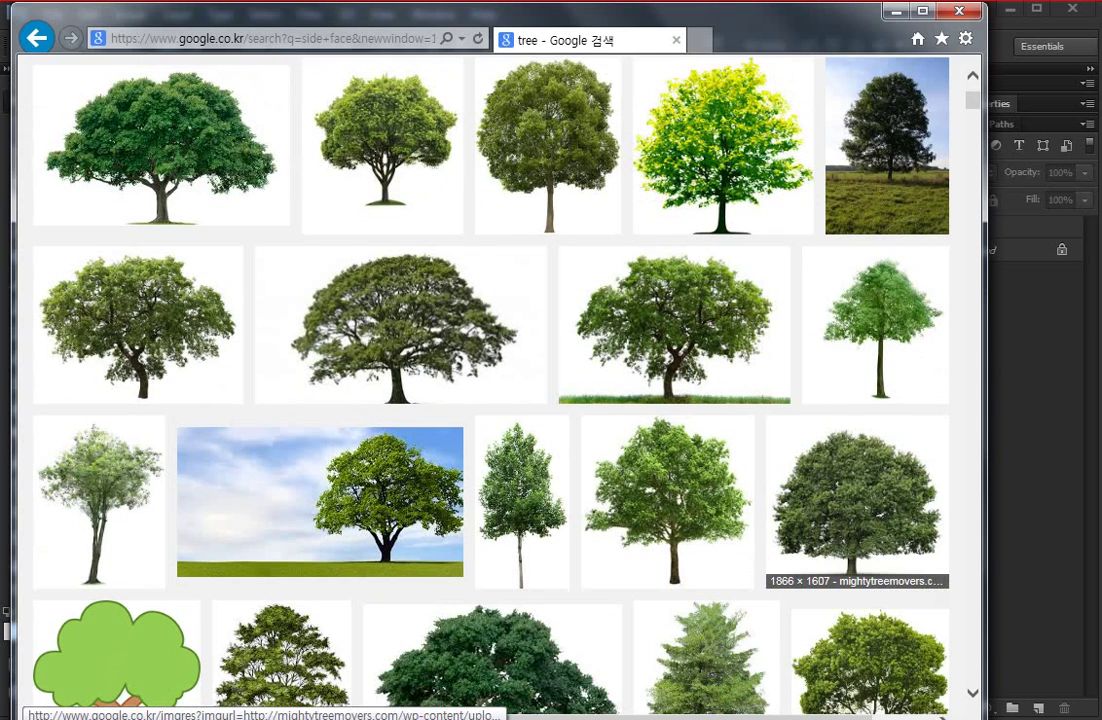
{"action": "scroll", "coordinate": [706, 450], "scroll_direction": "down", "scroll_amount": 4}
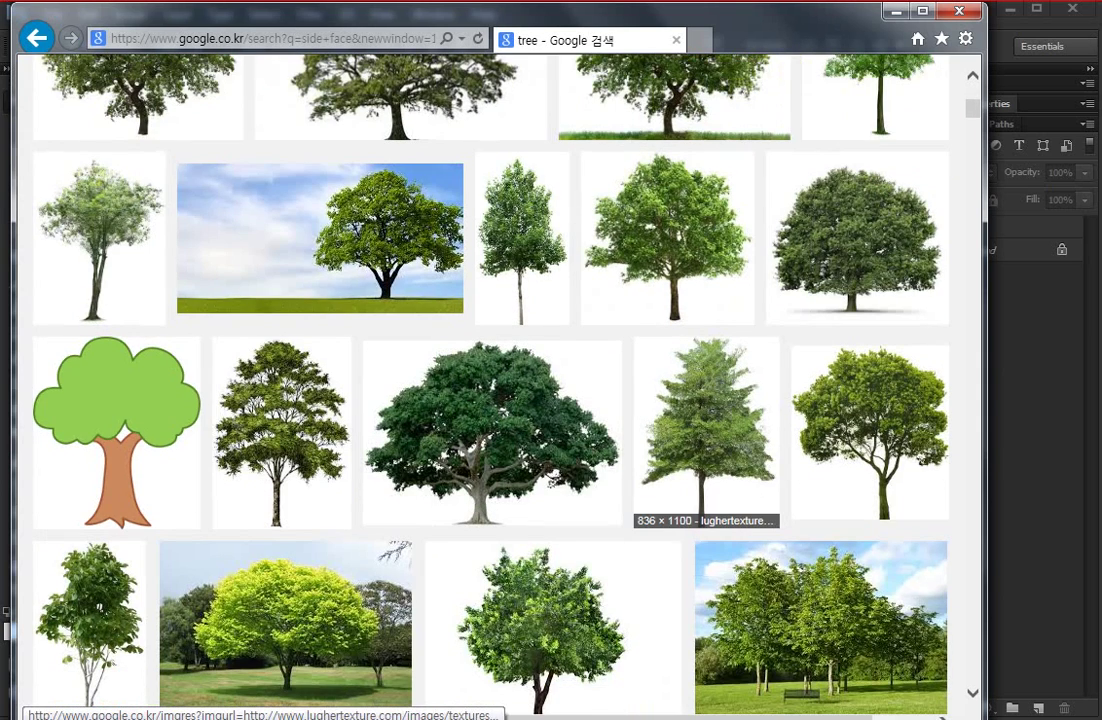
{"action": "scroll", "coordinate": [706, 450], "scroll_direction": "down", "scroll_amount": 4}
{"action": "scroll", "coordinate": [720, 480], "scroll_direction": "down", "scroll_amount": 1}
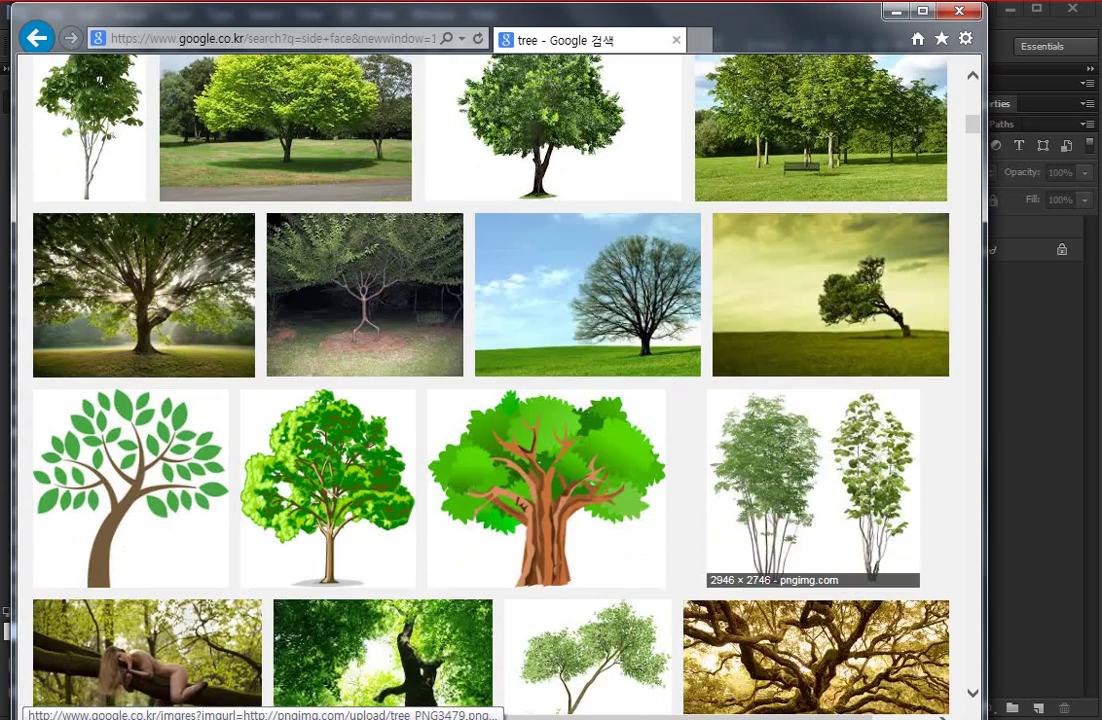
{"action": "scroll", "coordinate": [400, 500], "scroll_direction": "up", "scroll_amount": 8}
{"action": "scroll", "coordinate": [400, 500], "scroll_direction": "up", "scroll_amount": 2}
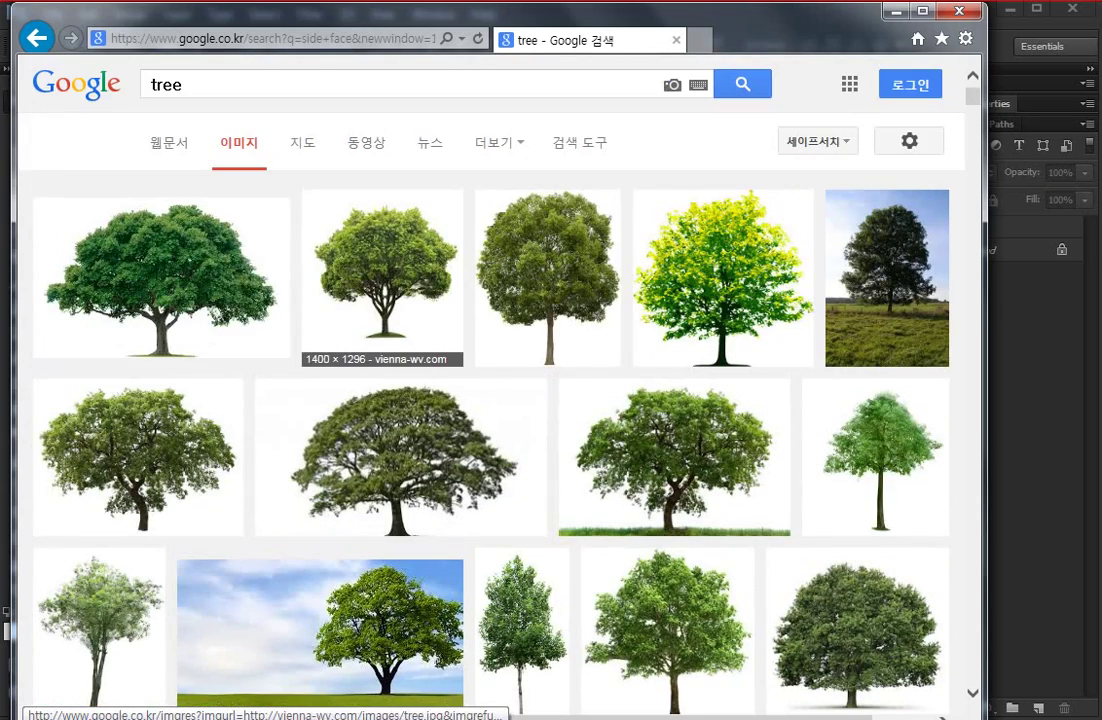
- Open the leafy tree photo at full size and copy it
{"action": "left_click", "coordinate": [383, 270]}
{"action": "left_click", "coordinate": [280, 400]}
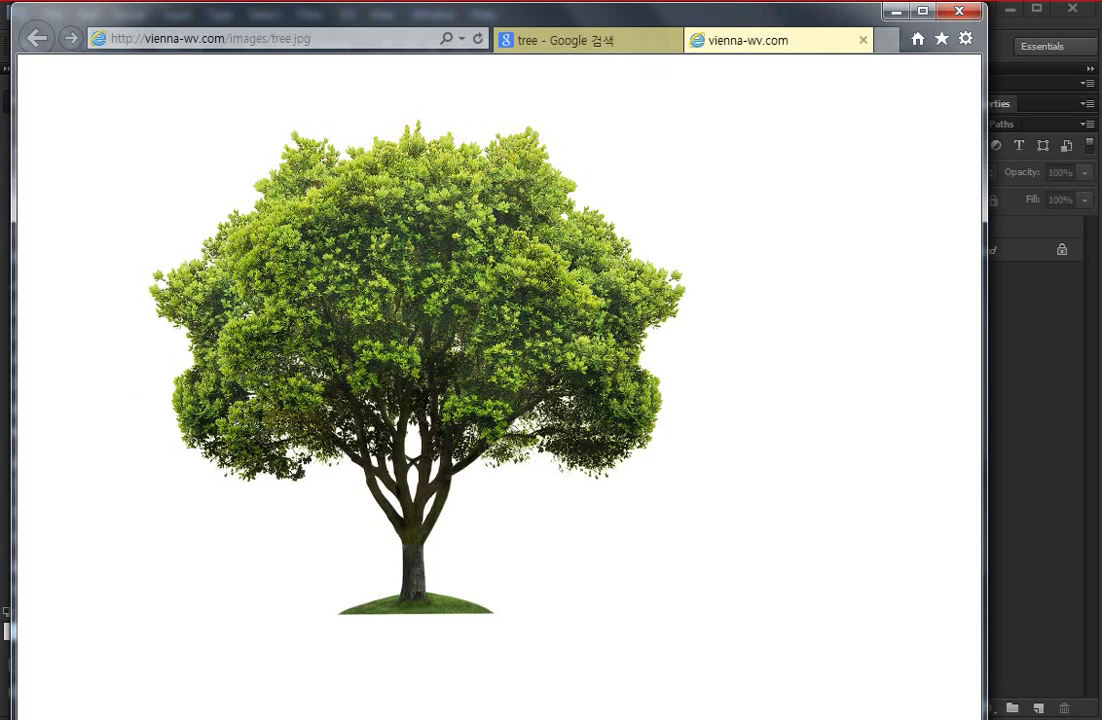
{"action": "right_click", "coordinate": [180, 257]}
{"action": "left_click", "coordinate": [233, 542]}
- Paste the tree into a new untitled document instead of the artwork
{"action": "left_click", "coordinate": [896, 12]}
{"action": "key", "text": "ctrl+v"}
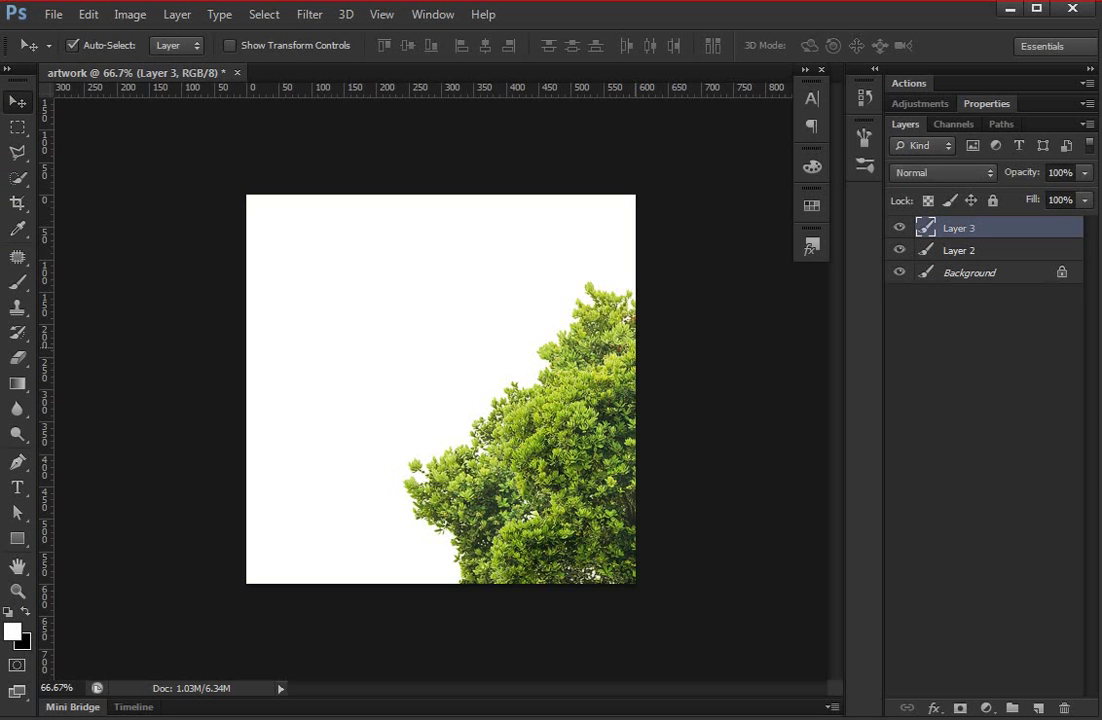
{"action": "key", "text": "ctrl+z"}
{"action": "key", "text": "ctrl+n"}
{"action": "key", "text": "Return"}
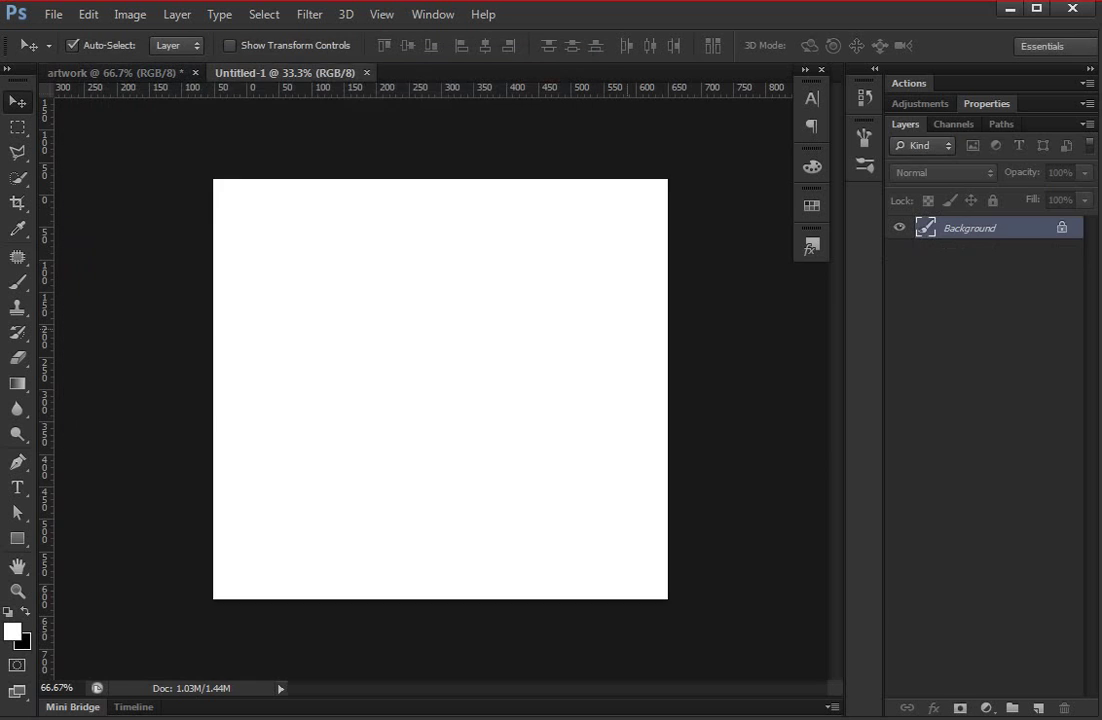
{"action": "key", "text": "ctrl+v"}
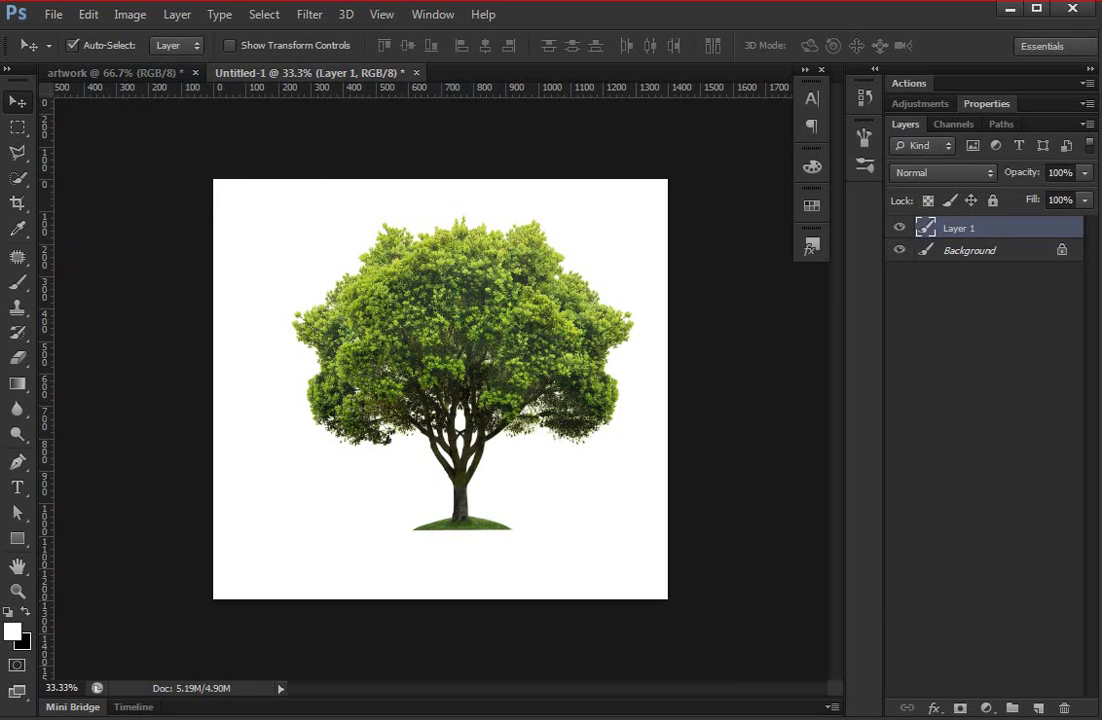
- Quick-select the white background and invert the selection onto the tree
{"action": "key", "text": "w"}
{"action": "mouse_move", "coordinate": [276, 282]}
{"action": "left_mouse_down"}
{"action": "mouse_move", "coordinate": [296, 248]}
{"action": "mouse_move", "coordinate": [420, 200]}
{"action": "mouse_move", "coordinate": [620, 250]}
{"action": "left_mouse_up"}
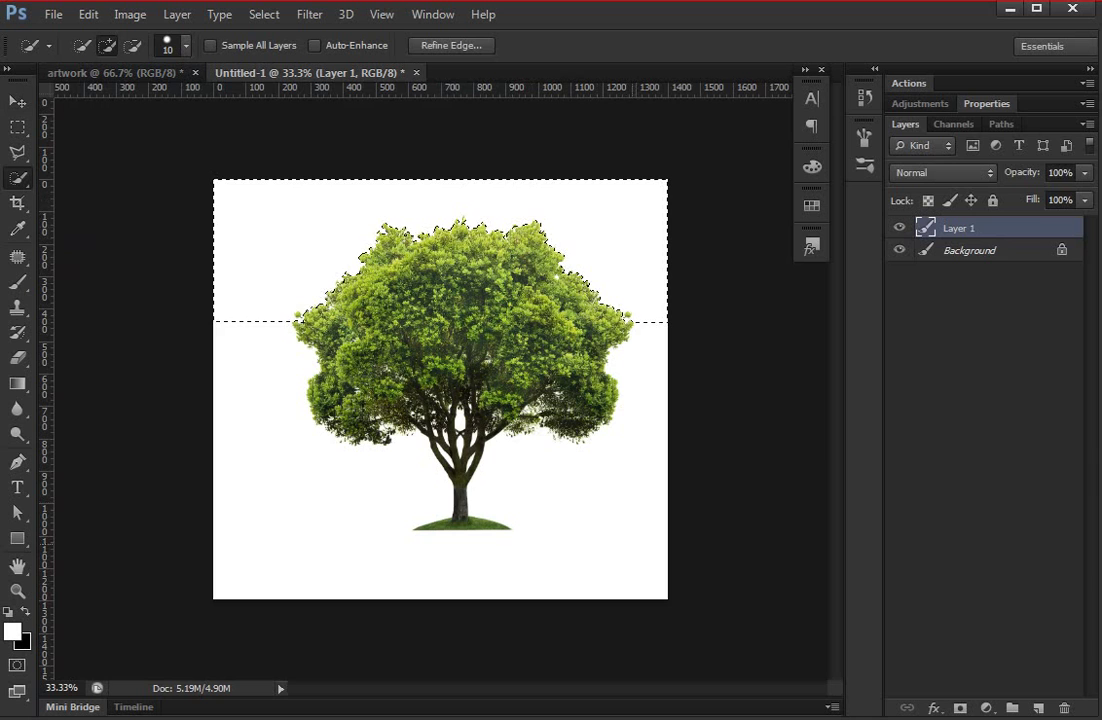
{"action": "left_click_drag", "start_coordinate": [632, 457], "coordinate": [260, 560]}
{"action": "key", "text": "ctrl+d"}
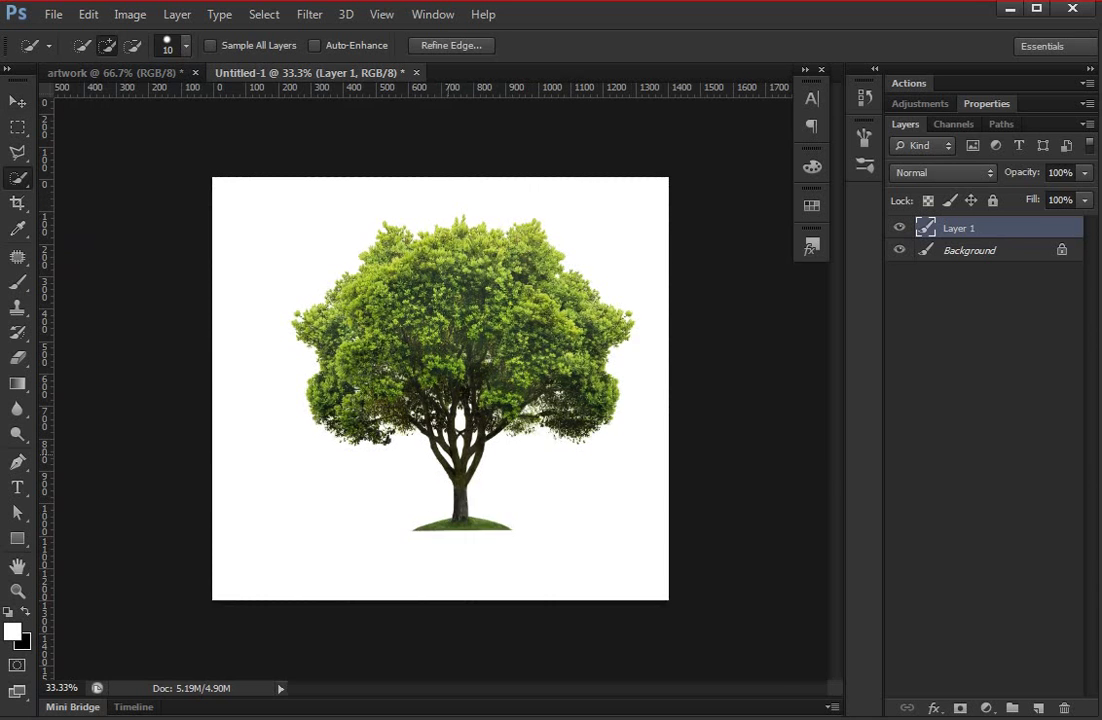
{"action": "key", "text": "ctrl+shift+i"}
{"action": "key", "text": "ctrl+plus"}
{"action": "key", "text": "ctrl+minus"}
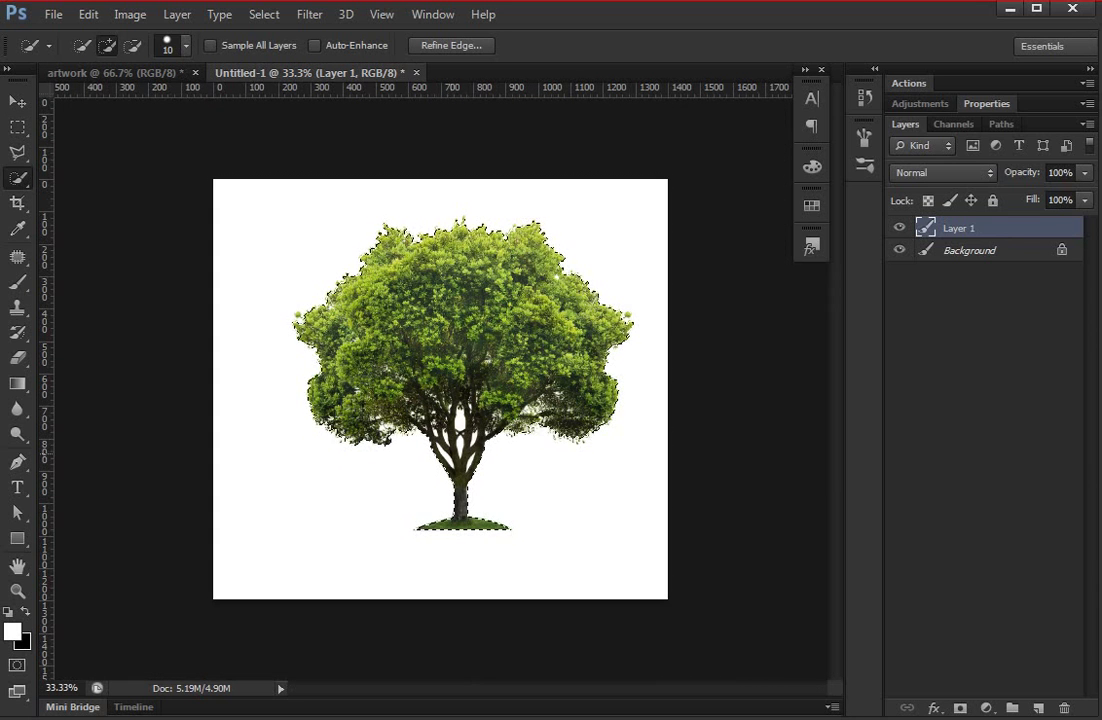
{"action": "key", "text": "ctrl+alt+r"}
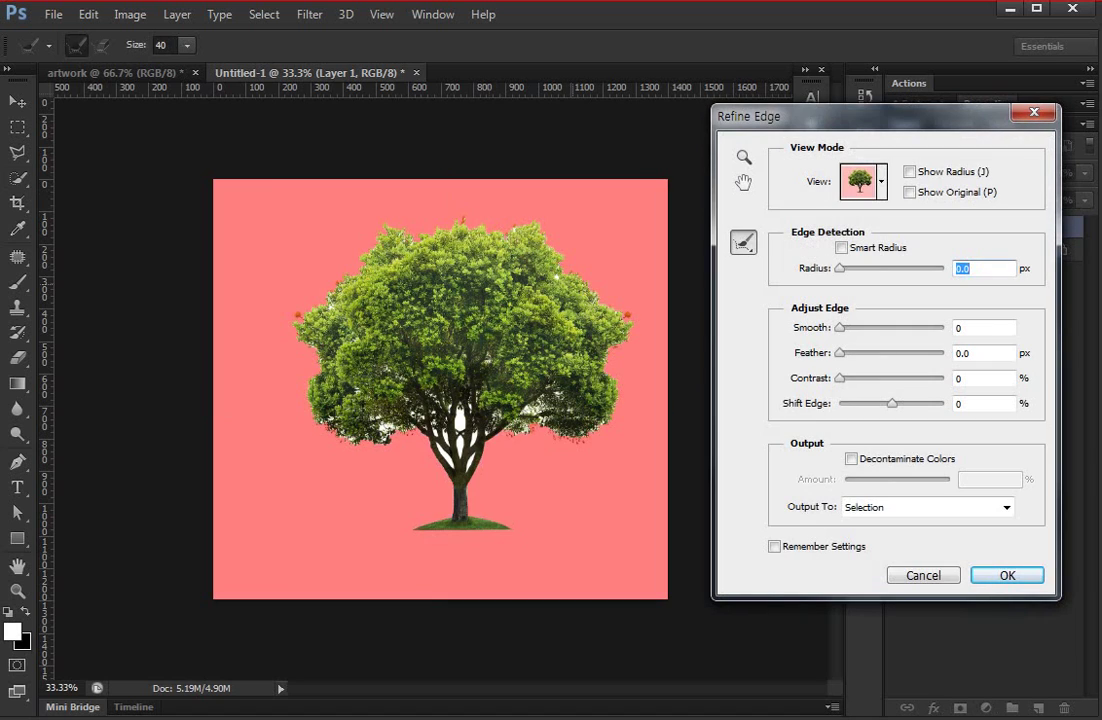
- Brush Refine Radius around the tree's canopy and trunk edges
{"action": "left_click_drag", "start_coordinate": [298, 314], "coordinate": [322, 300]}
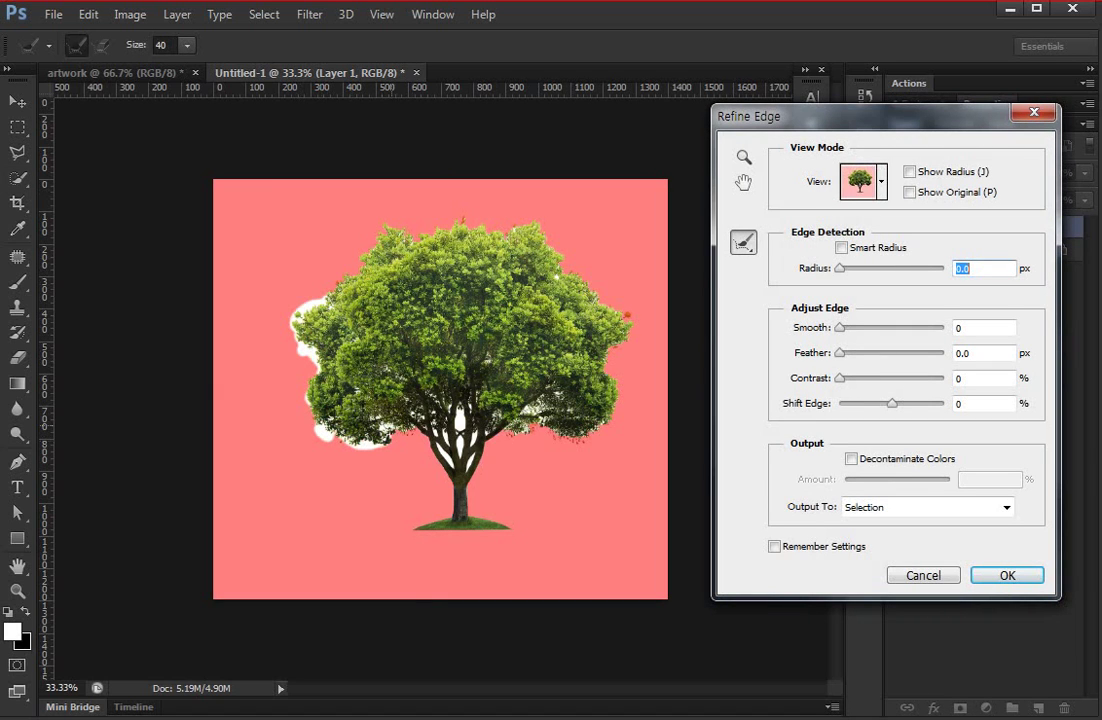
{"action": "left_click_drag", "start_coordinate": [385, 440], "coordinate": [440, 468]}
{"action": "left_click_drag", "start_coordinate": [430, 375], "coordinate": [530, 432]}
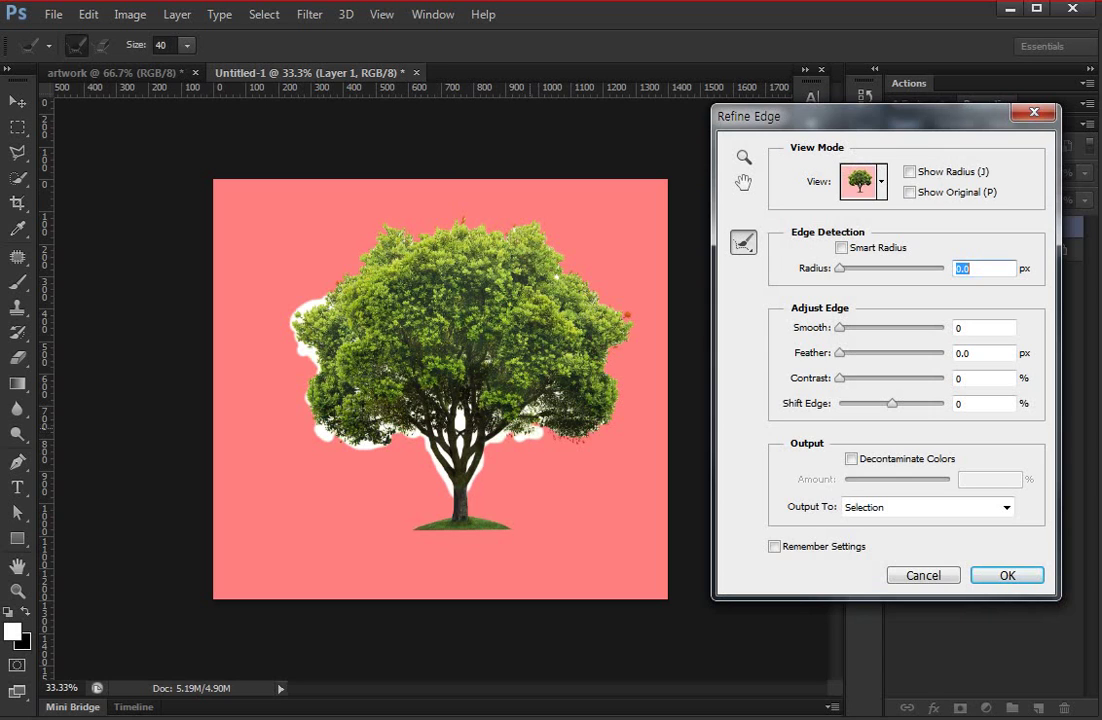
{"action": "mouse_move", "coordinate": [468, 375]}
{"action": "left_mouse_down"}
{"action": "mouse_move", "coordinate": [515, 374]}
{"action": "mouse_move", "coordinate": [530, 350]}
{"action": "left_mouse_up"}
{"action": "left_click_drag", "start_coordinate": [535, 296], "coordinate": [542, 275]}
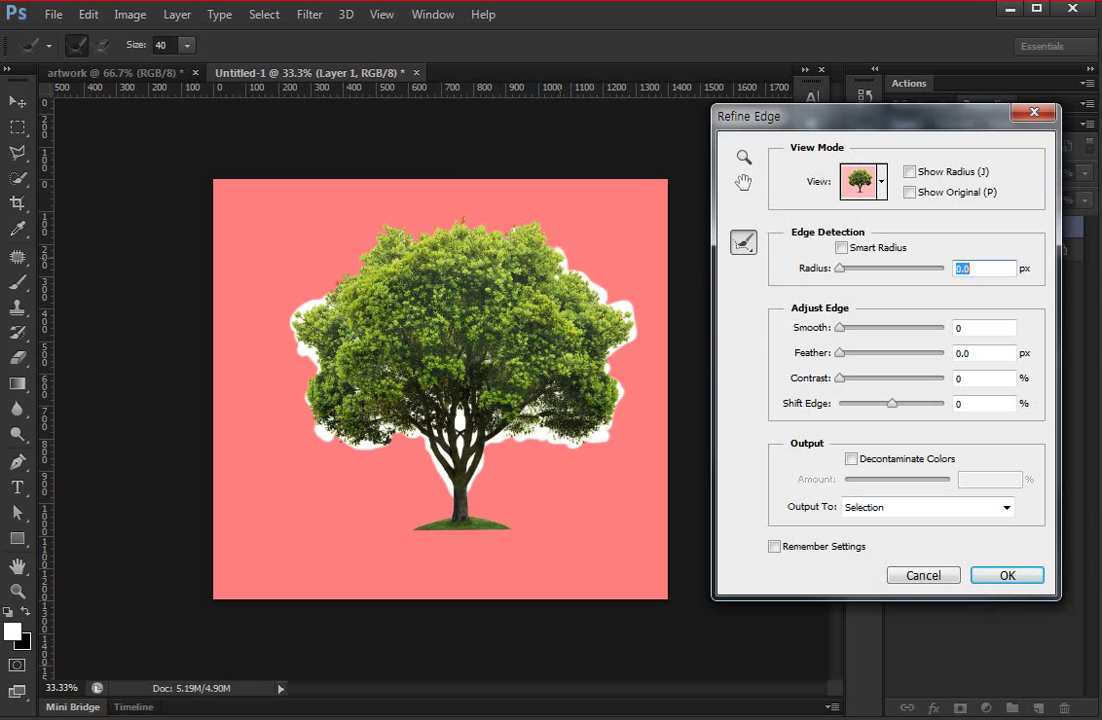
{"action": "mouse_move", "coordinate": [545, 250]}
{"action": "left_mouse_down"}
{"action": "mouse_move", "coordinate": [470, 208]}
{"action": "mouse_move", "coordinate": [399, 188]}
{"action": "mouse_move", "coordinate": [338, 198]}
{"action": "left_mouse_up"}
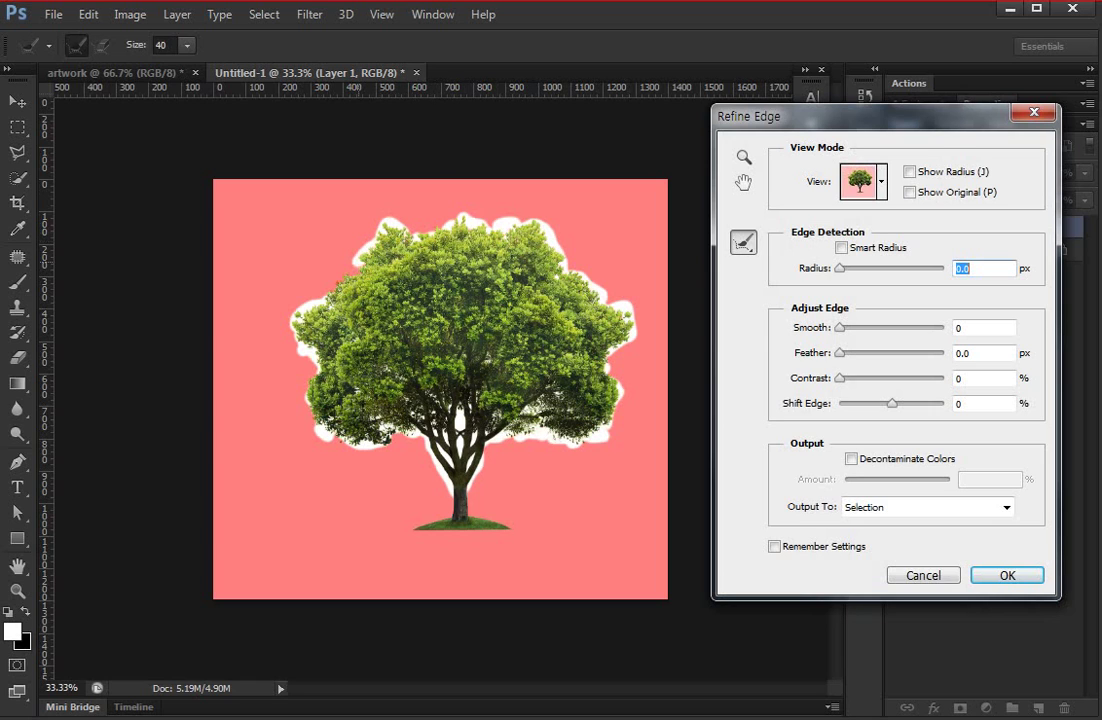
{"action": "left_click_drag", "start_coordinate": [281, 252], "coordinate": [281, 256]}
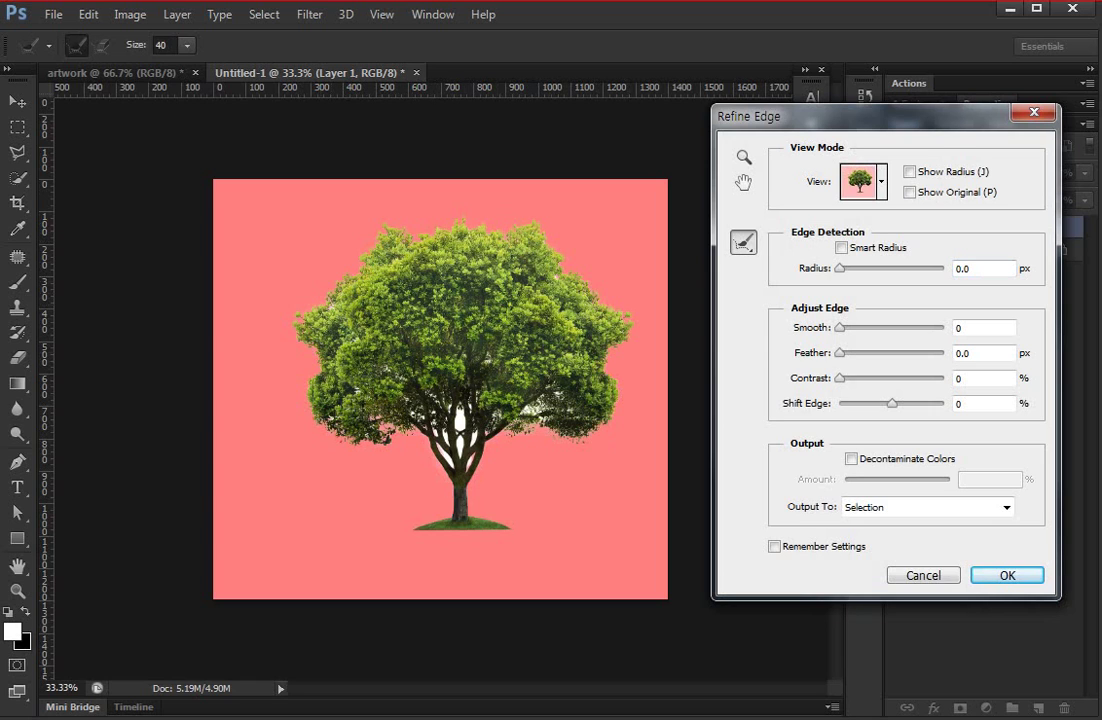
- Output the refined tree to a new layer and confirm
{"action": "left_click", "coordinate": [928, 507]}
{"action": "left_click", "coordinate": [880, 556]}
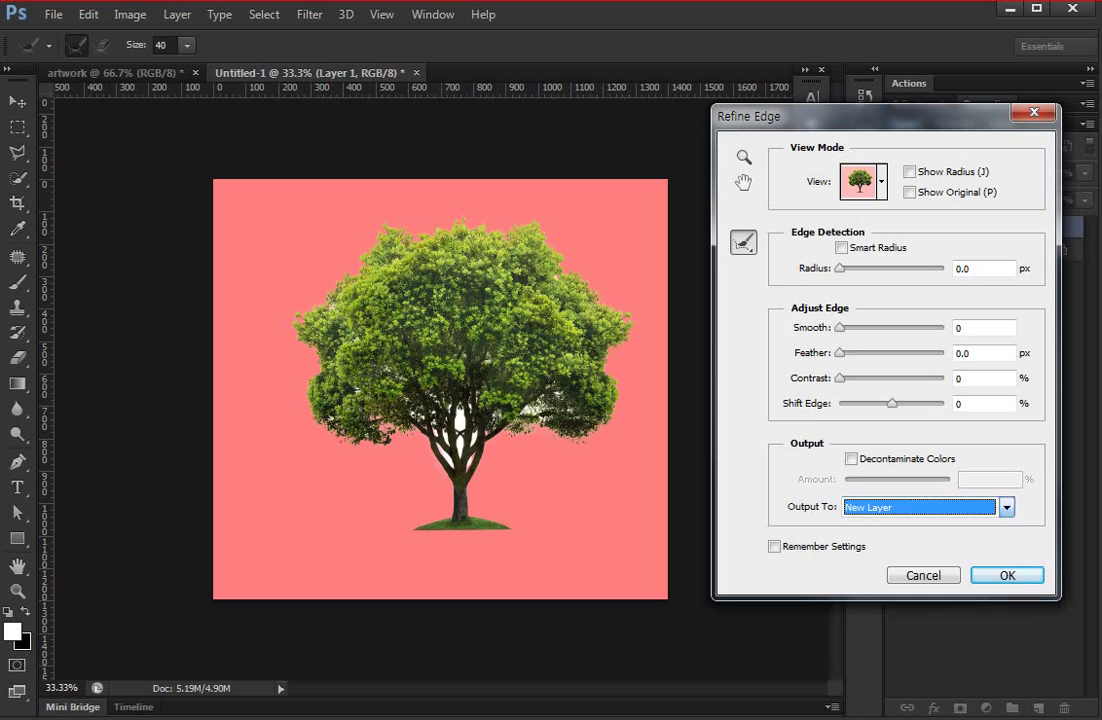
{"action": "left_click", "coordinate": [1007, 575]}
- Delete the unrefined tree layer and marquee-select the refined tree cut-out
{"action": "key", "text": "alt+bracketleft"}
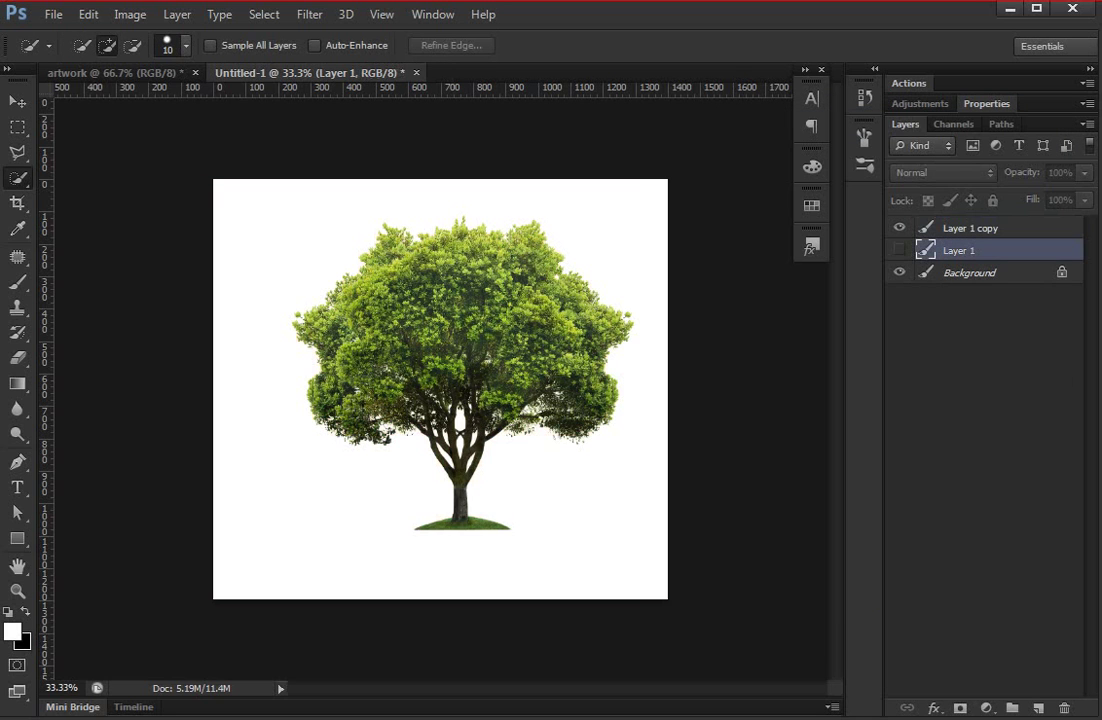
{"action": "key", "text": "Delete"}
{"action": "key", "text": "alt+bracketright"}
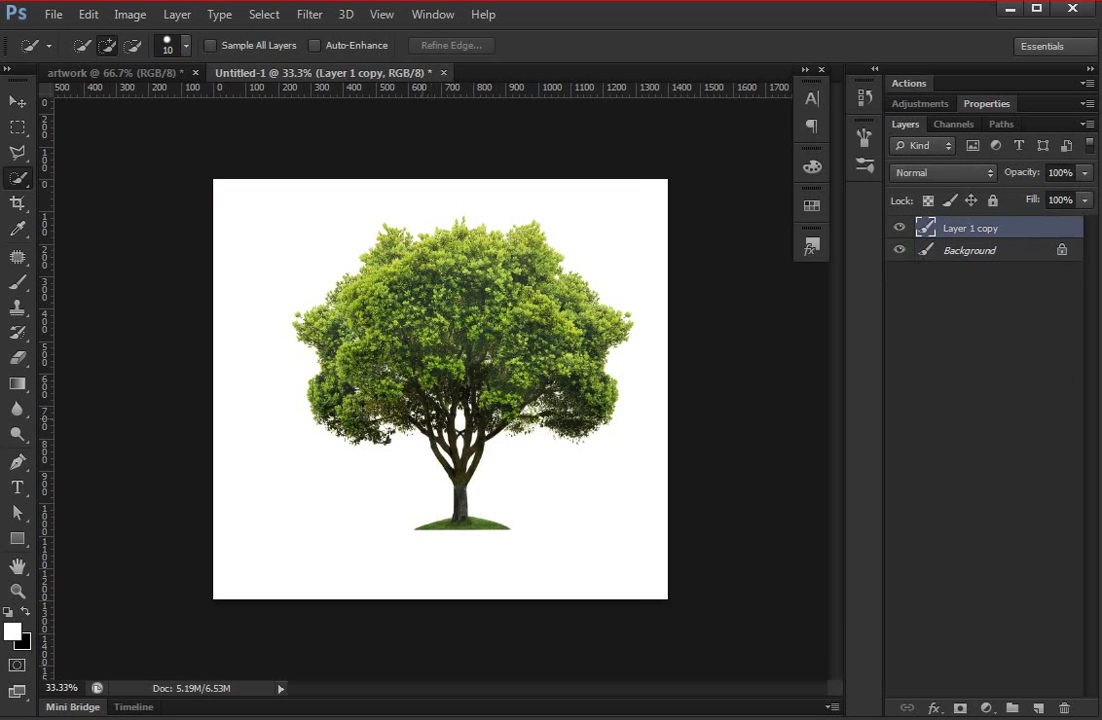
{"action": "key", "text": "m"}
{"action": "left_click_drag", "start_coordinate": [268, 194], "coordinate": [647, 542]}
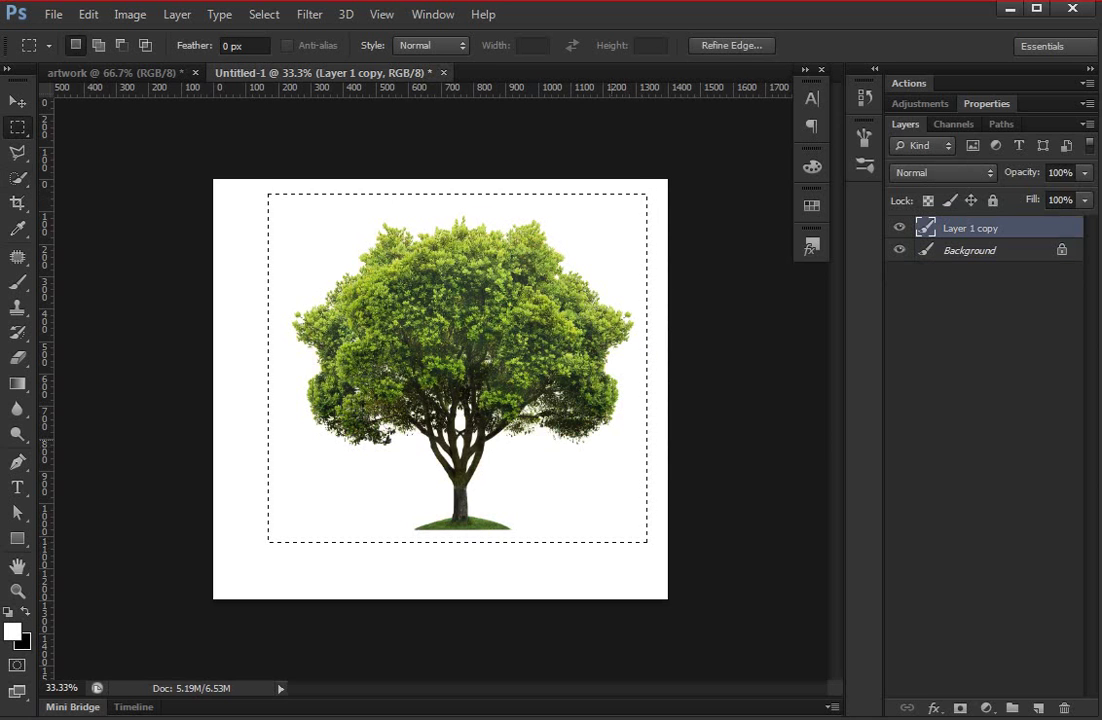
- Close the tree document without saving and paste the tree into the artwork
{"action": "key", "text": "ctrl+w"}
{"action": "key", "text": "n"}
{"action": "key", "text": "ctrl+v"}
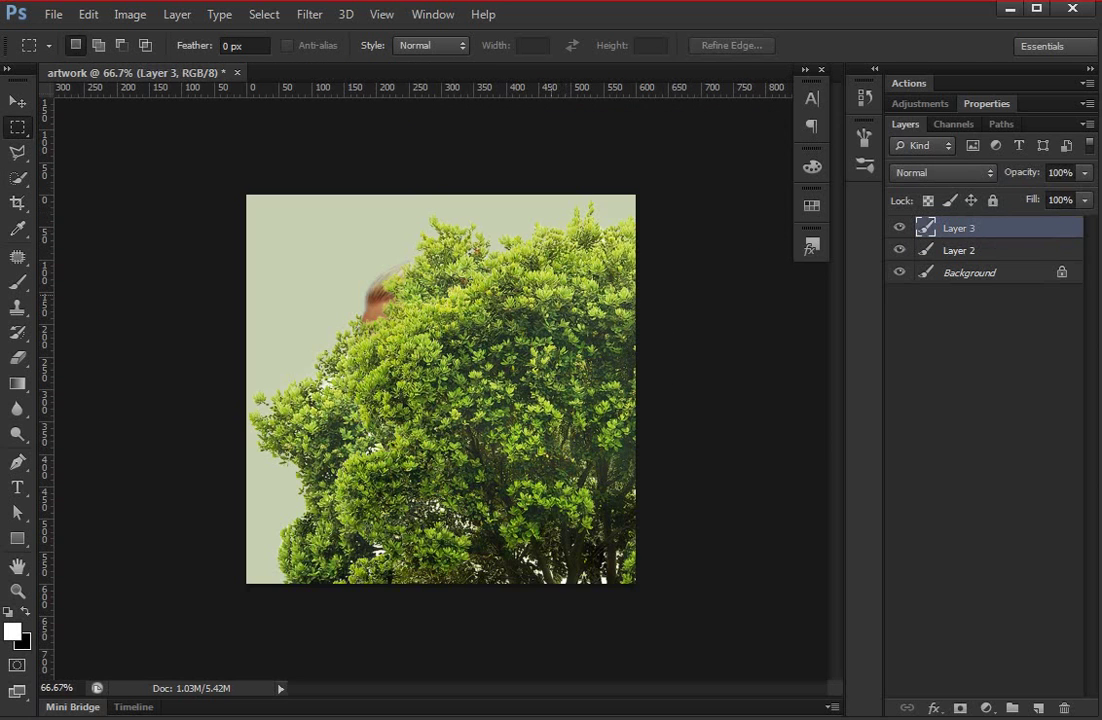
- Scale the pasted tree to about 58% and rotate it about 73° over the head
{"action": "key", "text": "ctrl+t"}
{"action": "left_click_drag", "start_coordinate": [598, 320], "coordinate": [406, 271]}
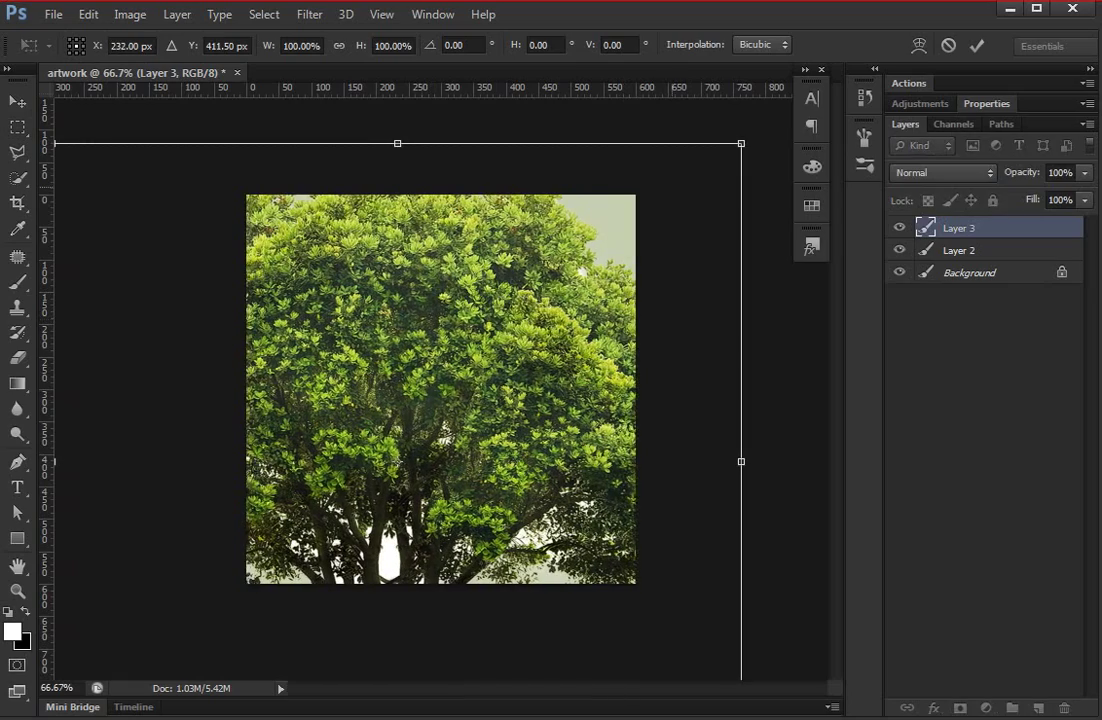
{"action": "mouse_move", "coordinate": [741, 143]}
{"action": "left_mouse_down"}
{"action": "mouse_move", "coordinate": [608, 265]}
{"action": "mouse_move", "coordinate": [617, 259]}
{"action": "mouse_move", "coordinate": [590, 560]}
{"action": "left_mouse_up"}
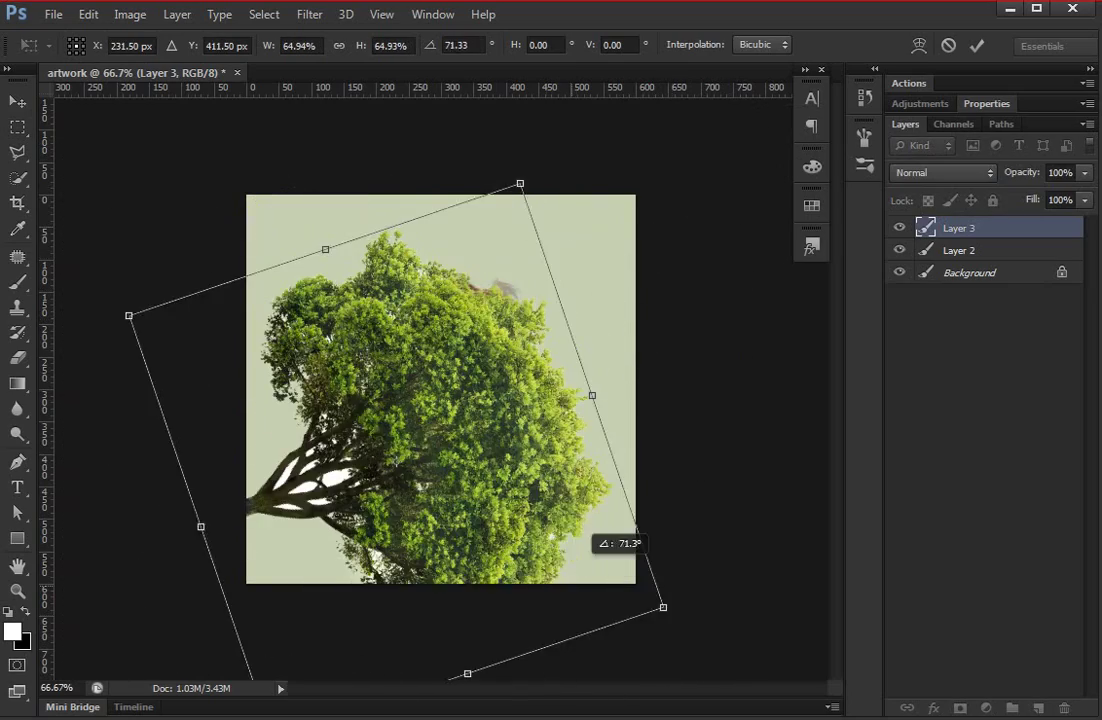
{"action": "mouse_move", "coordinate": [550, 495]}
{"action": "left_mouse_down"}
{"action": "mouse_move", "coordinate": [188, 500]}
{"action": "mouse_move", "coordinate": [444, 442]}
{"action": "left_mouse_up"}
{"action": "mouse_move", "coordinate": [537, 425]}
{"action": "left_mouse_down"}
{"action": "mouse_move", "coordinate": [586, 432]}
{"action": "mouse_move", "coordinate": [522, 450]}
{"action": "mouse_move", "coordinate": [546, 458]}
{"action": "left_mouse_up"}
{"action": "mouse_move", "coordinate": [600, 544]}
{"action": "left_mouse_down"}
{"action": "mouse_move", "coordinate": [655, 505]}
{"action": "mouse_move", "coordinate": [650, 497]}
{"action": "left_mouse_up"}
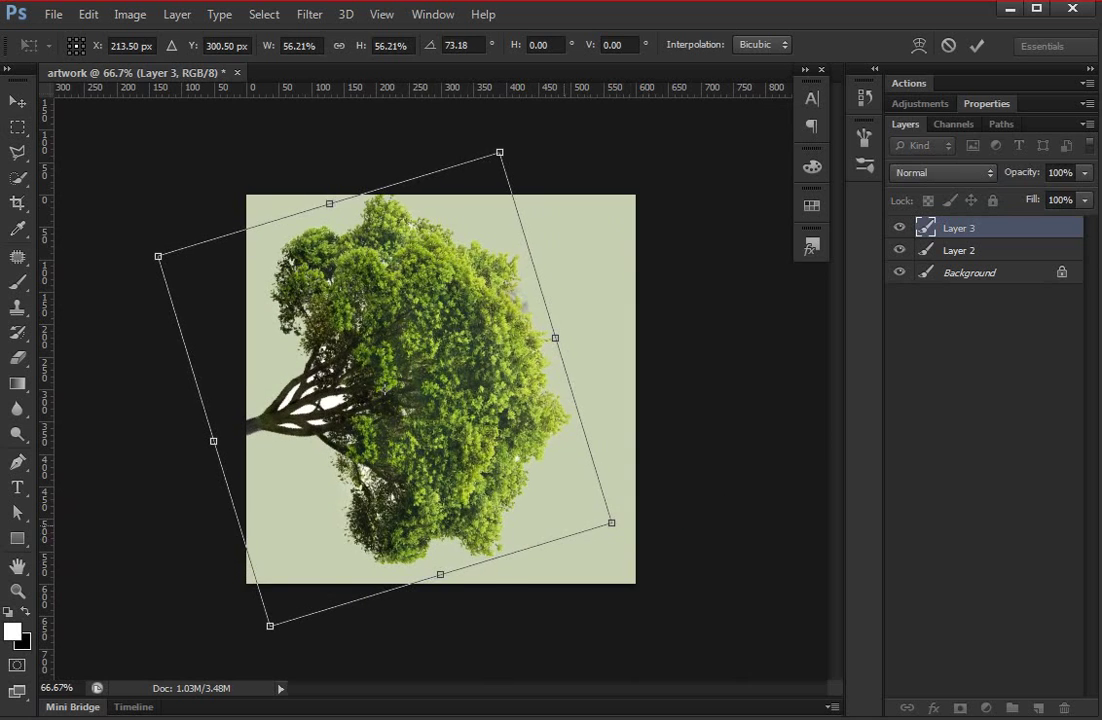
{"action": "left_click_drag", "start_coordinate": [567, 480], "coordinate": [590, 488]}
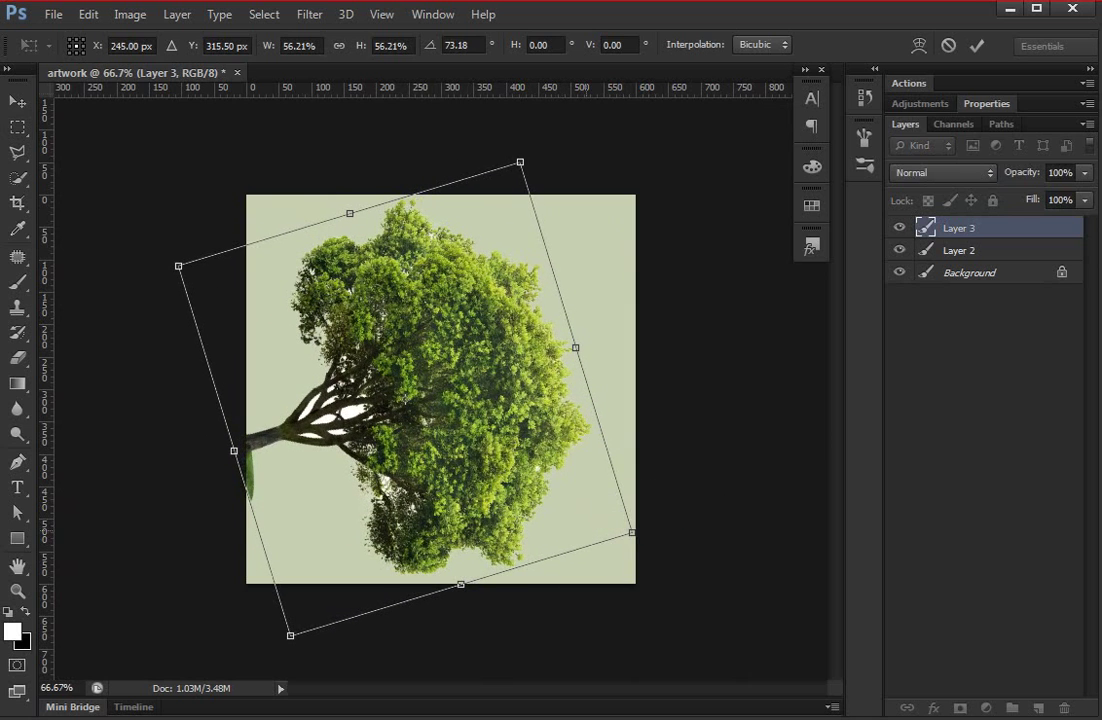
{"action": "left_click_drag", "start_coordinate": [539, 300], "coordinate": [520, 305]}
{"action": "left_click_drag", "start_coordinate": [615, 535], "coordinate": [622, 538]}
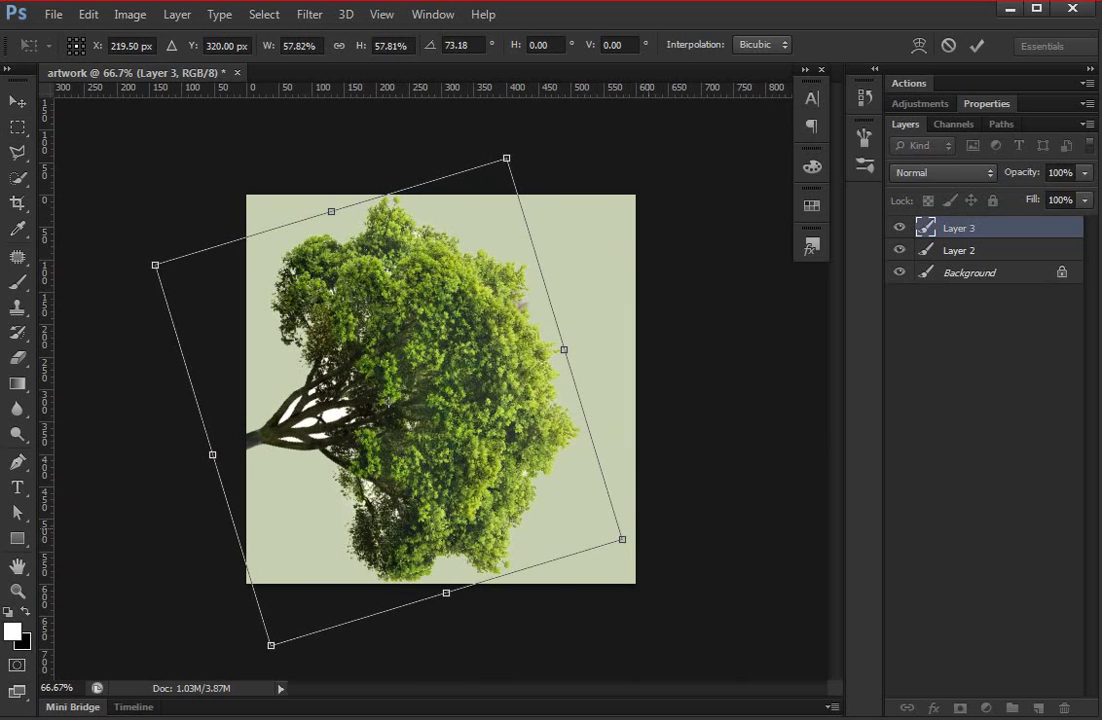
{"action": "key", "text": "Return"}
{"action": "key", "text": "m"}
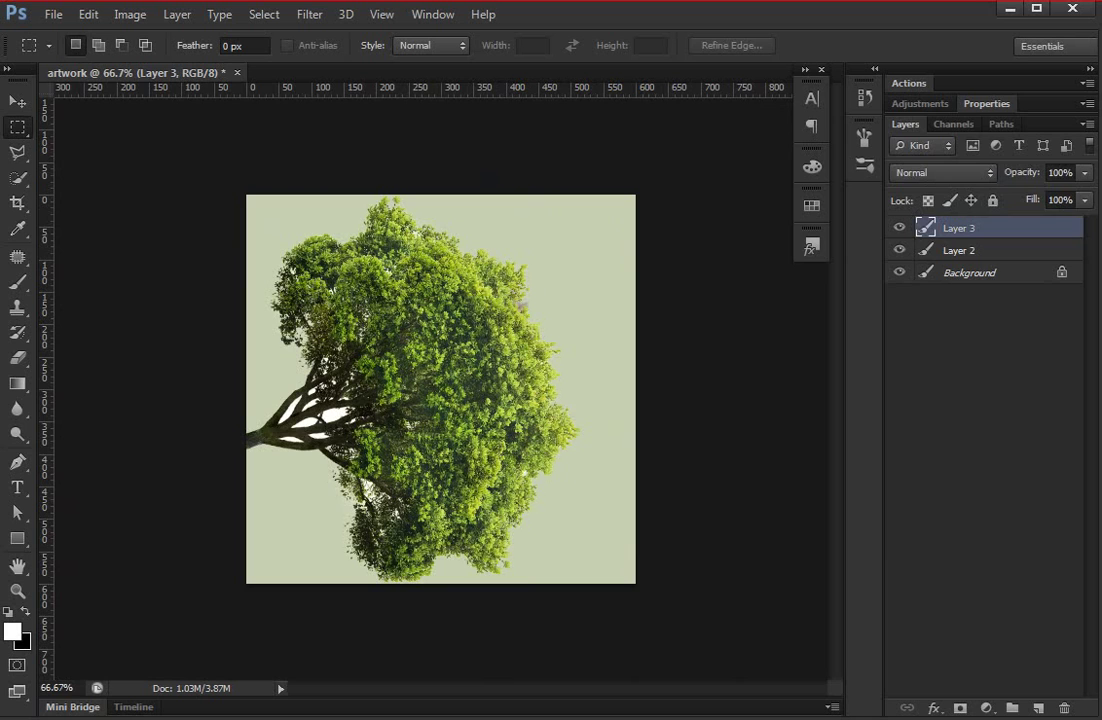
{"action": "left_click", "coordinate": [958, 250]}
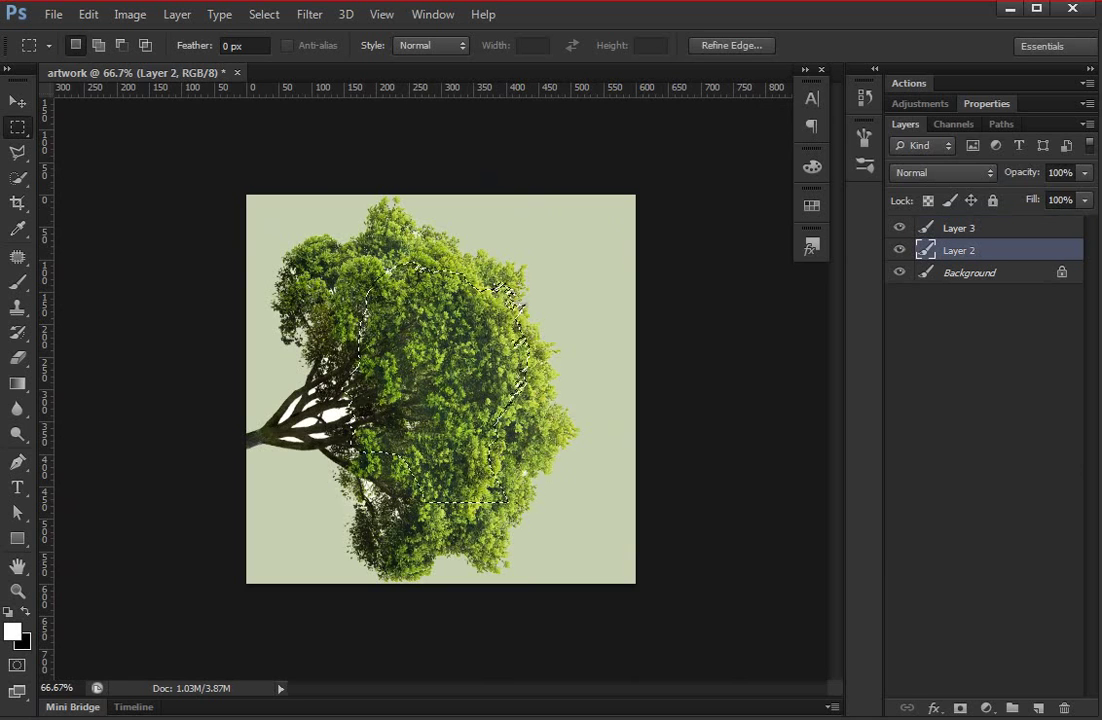
- Nudge the tree layer about 17 px left and check it against the head outline
{"action": "key", "text": "ctrl+d"}
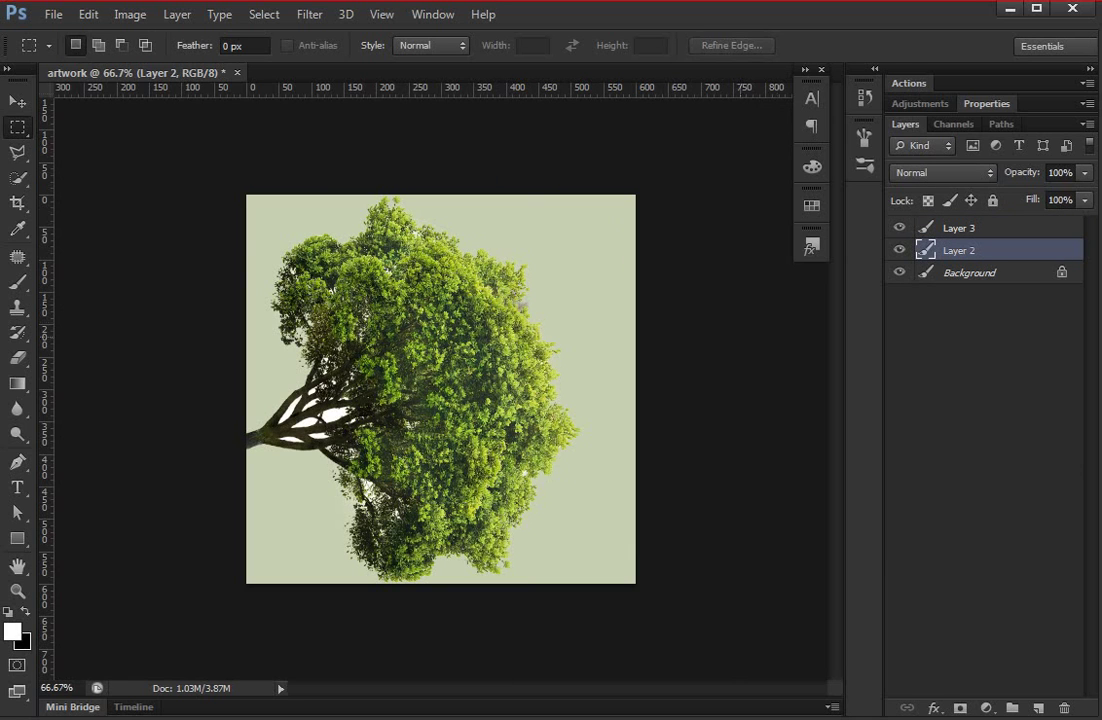
{"action": "key", "text": "v"}
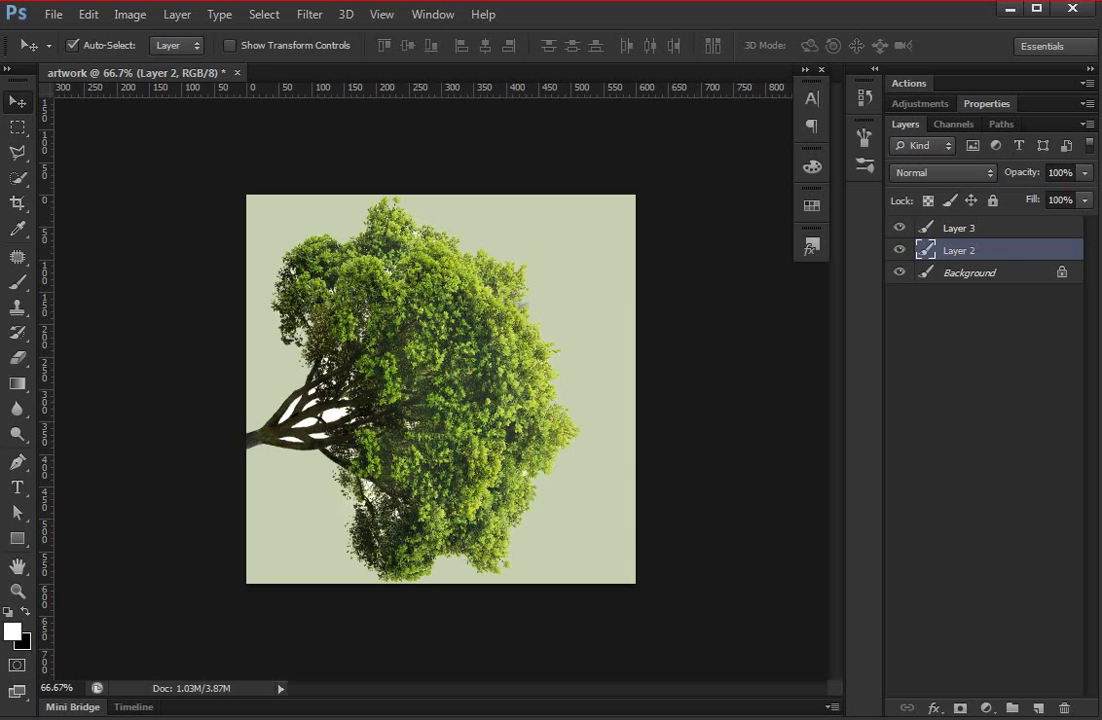
{"action": "key", "text": "alt+bracketright"}
{"action": "left_click_drag", "start_coordinate": [490, 270], "coordinate": [479, 270]}
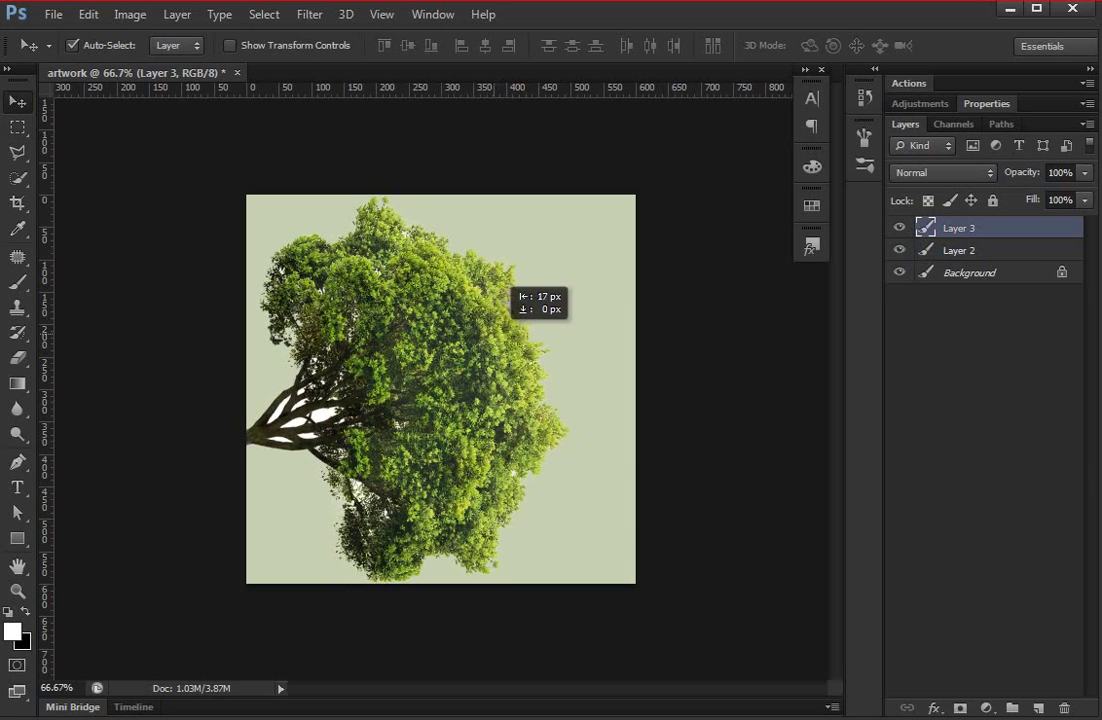
{"action": "key", "text": "ctrl+shift+d"}
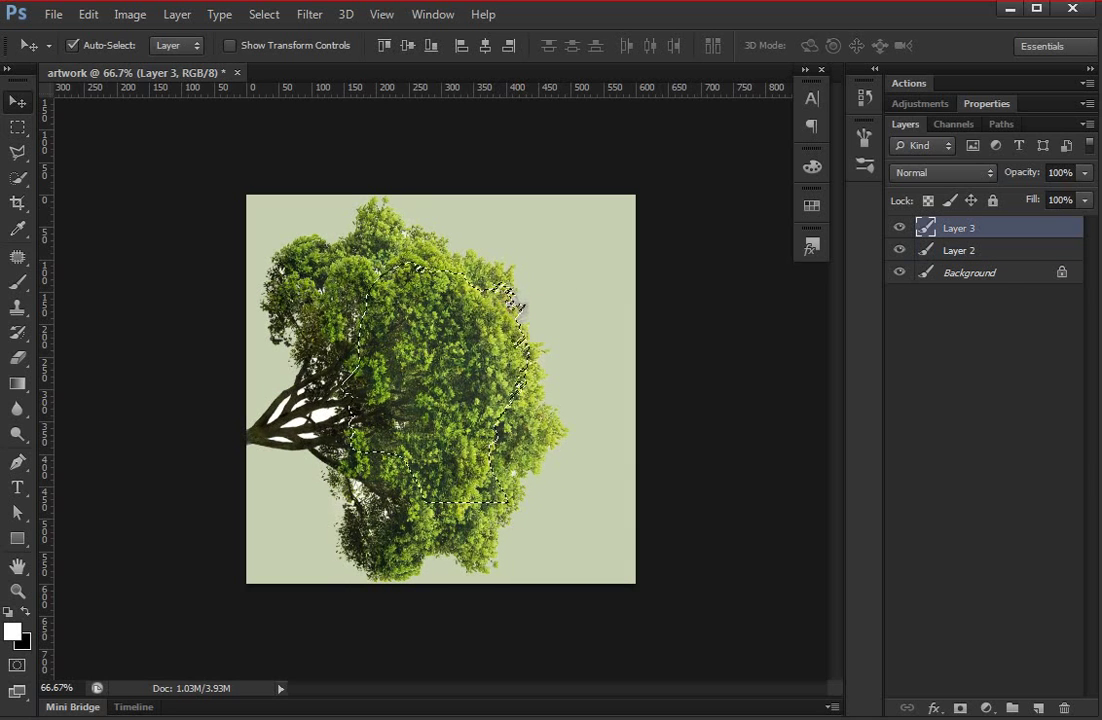
{"action": "key", "text": "ctrl+d"}
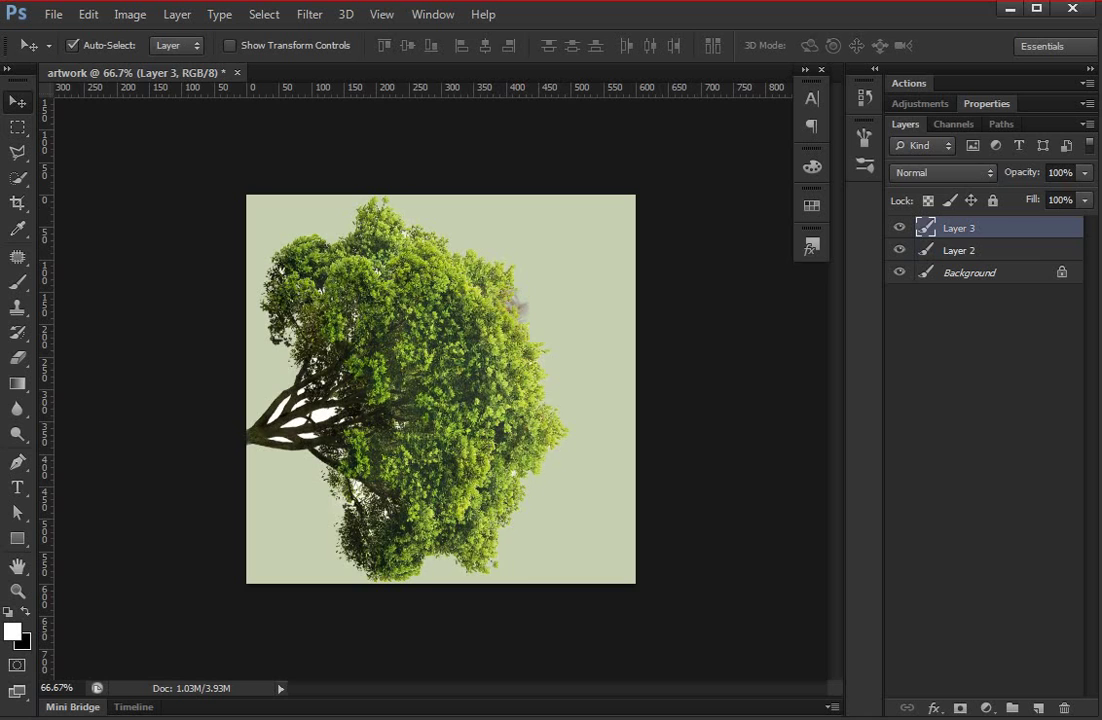
- Check the head outline, then duplicate the tree layer and hide the copy
{"action": "key", "text": "alt+bracketleft"}
{"action": "key", "text": "ctrl+shift+d"}
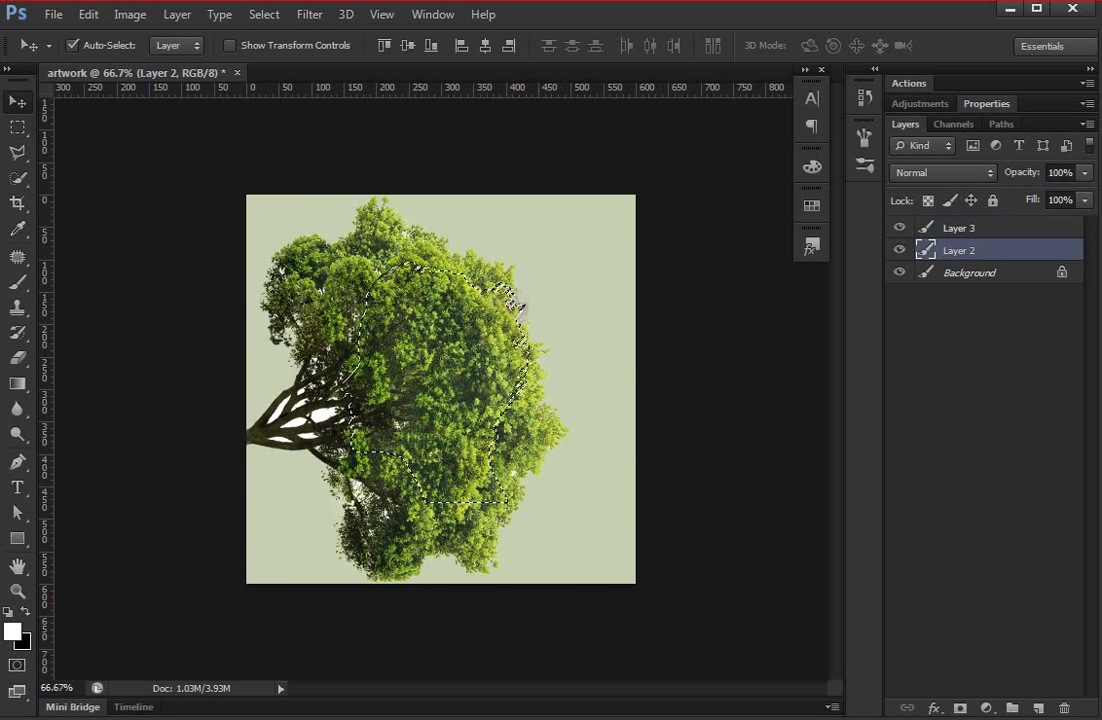
{"action": "key", "text": "ctrl+shift+i"}
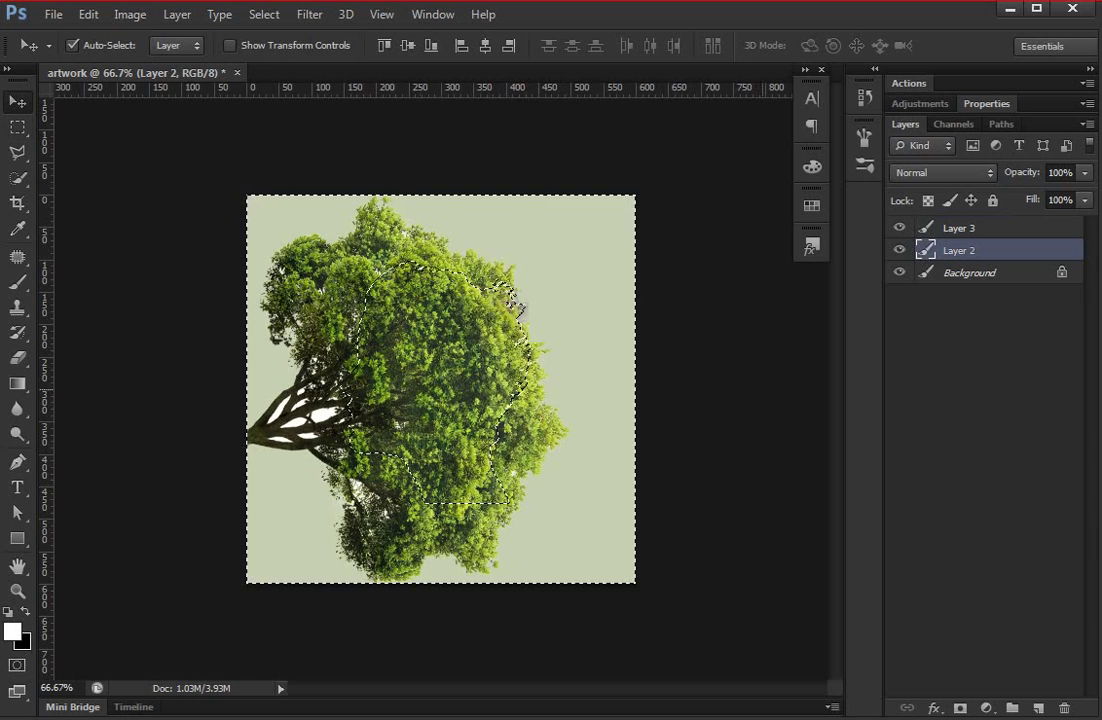
{"action": "key", "text": "ctrl+d"}
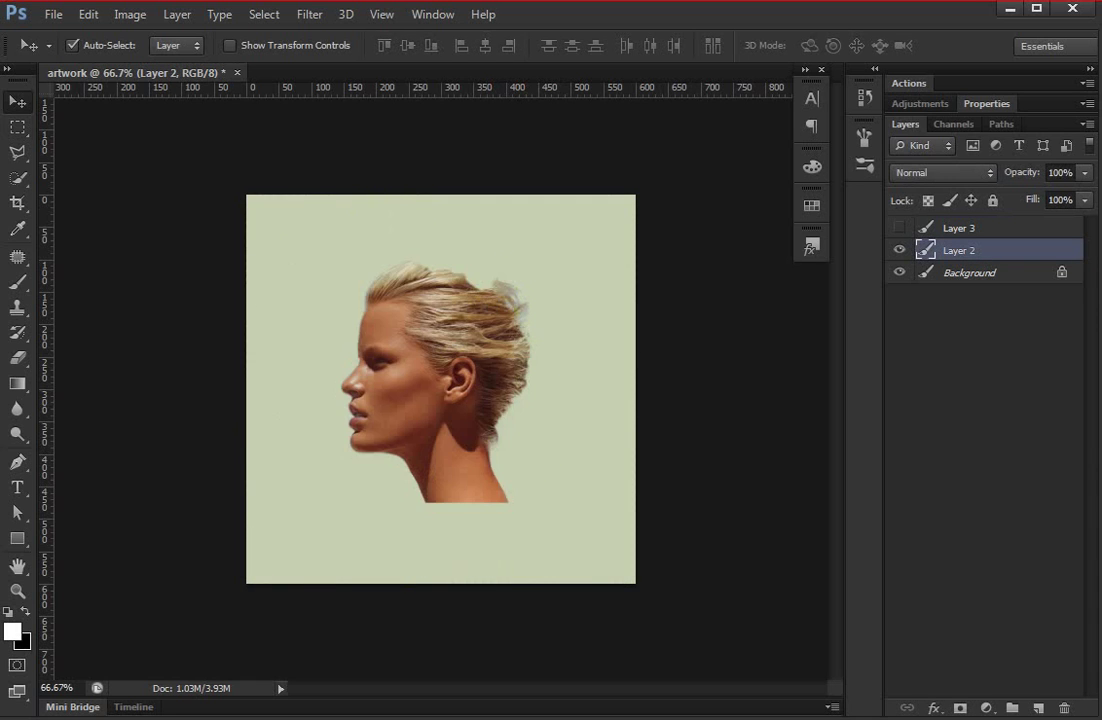
{"action": "key", "text": "alt+bracketright"}
{"action": "key", "text": "ctrl+j"}
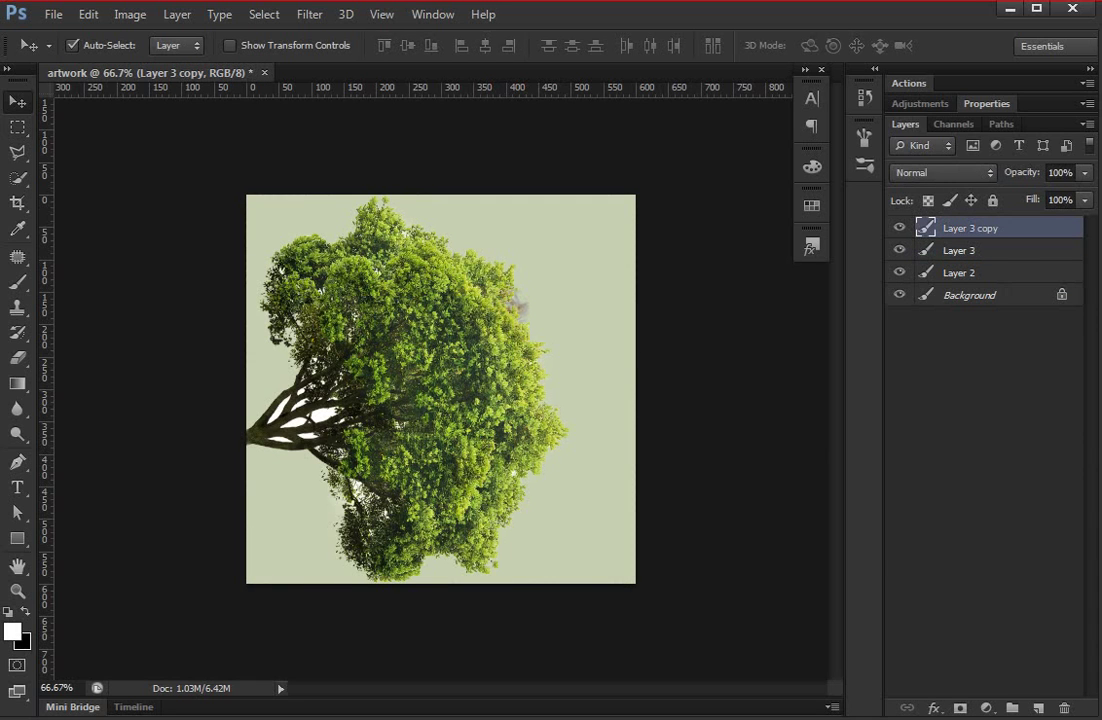
{"action": "key", "text": "ctrl+comma"}
- Delete all tree foliage lying outside the head silhouette
{"action": "key", "text": "alt+bracketleft"}
{"action": "key", "text": "alt+bracketleft"}
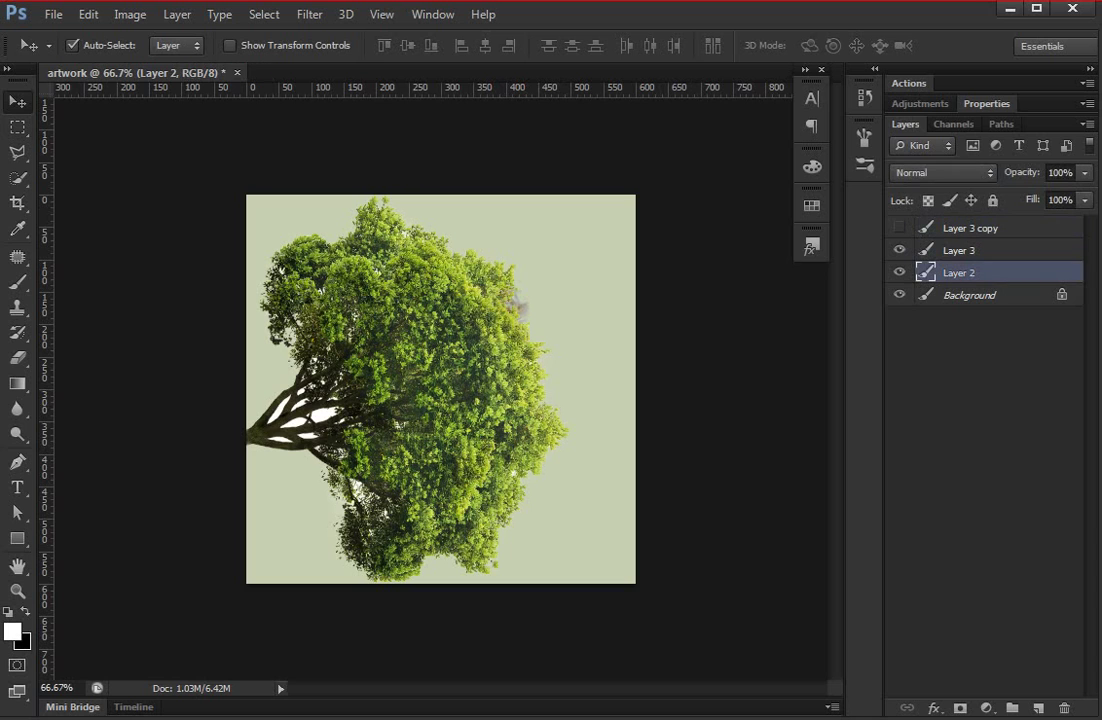
{"action": "key", "text": "ctrl+shift+i"}
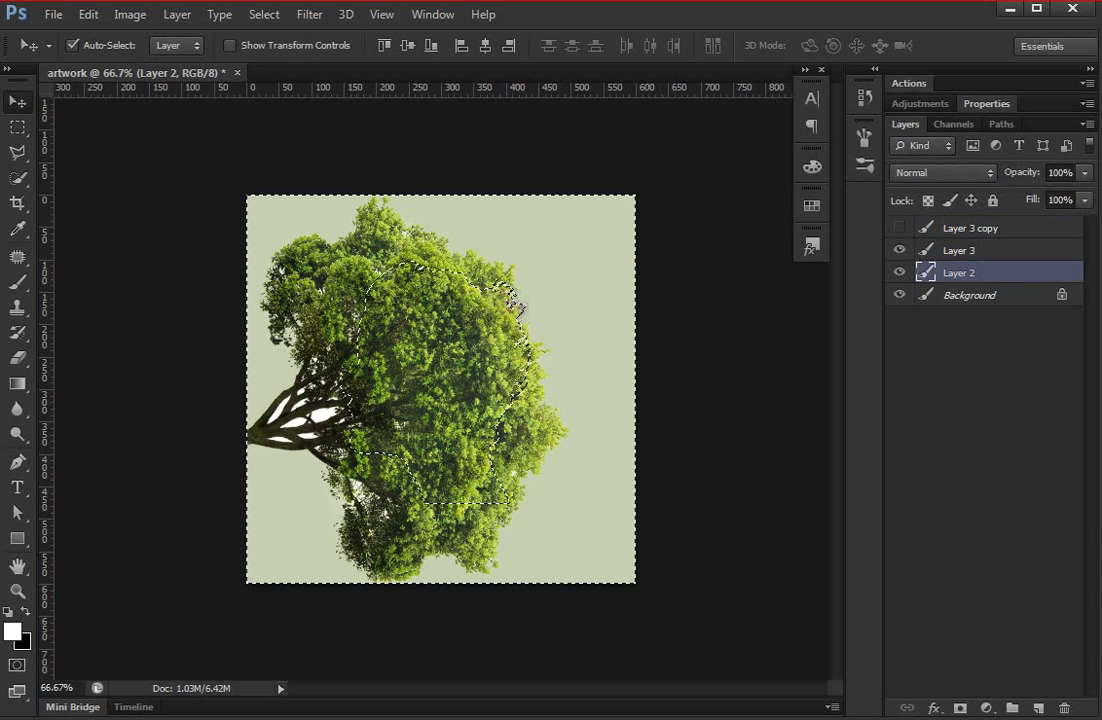
{"action": "key", "text": "alt+bracketright"}
{"action": "key", "text": "Delete"}
{"action": "key", "text": "ctrl+d"}
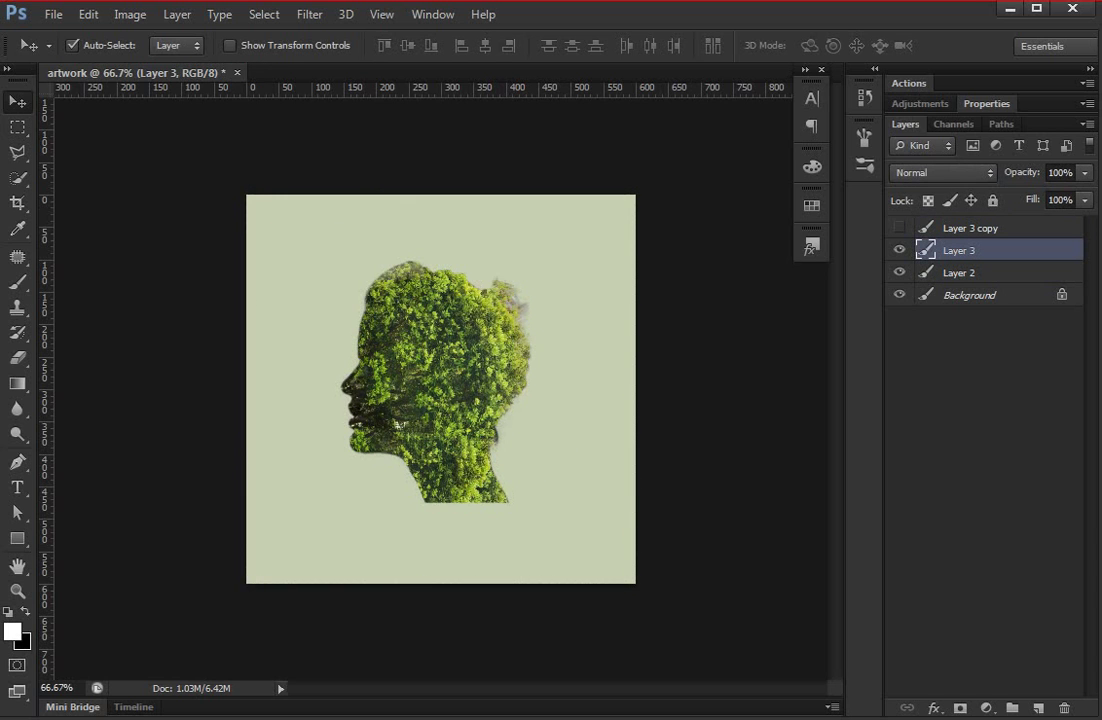
- Merge the head layer into the background and hide the full-tree copy
{"action": "key", "text": "ctrl+comma"}
{"action": "key", "text": "ctrl+comma"}
{"action": "key", "text": "alt+bracketleft"}
{"action": "key", "text": "ctrl+e"}
{"action": "key", "text": "ctrl+comma"}
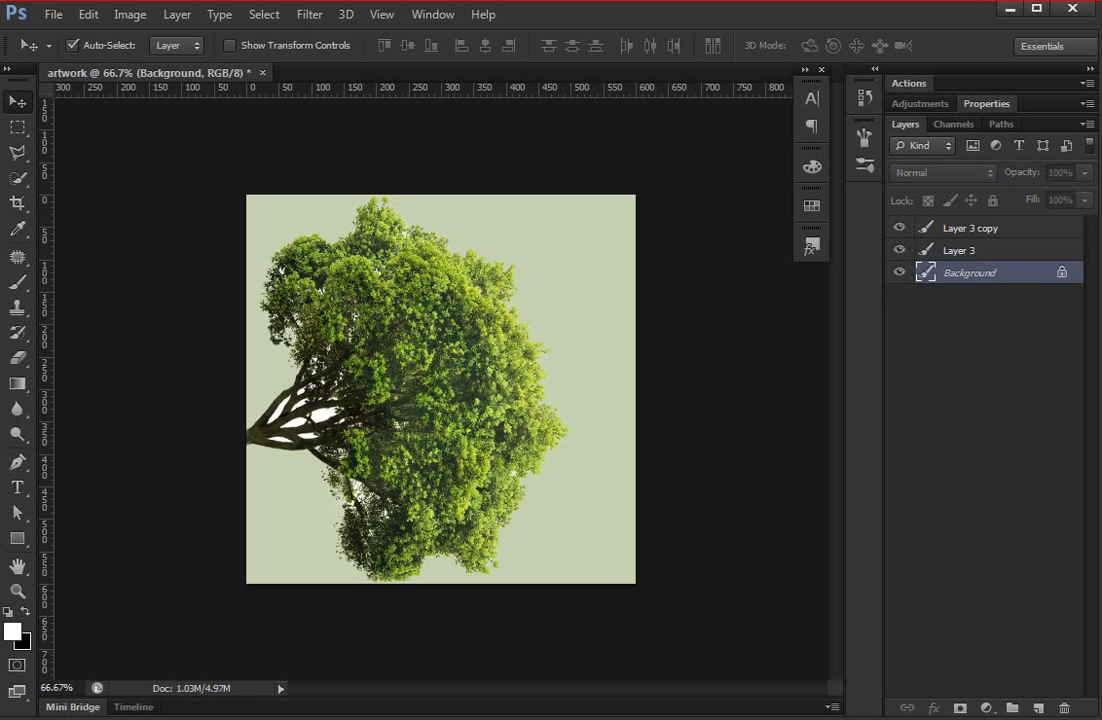
{"action": "key", "text": "ctrl+comma"}
{"action": "key", "text": "ctrl+comma"}
{"action": "key", "text": "ctrl+comma"}
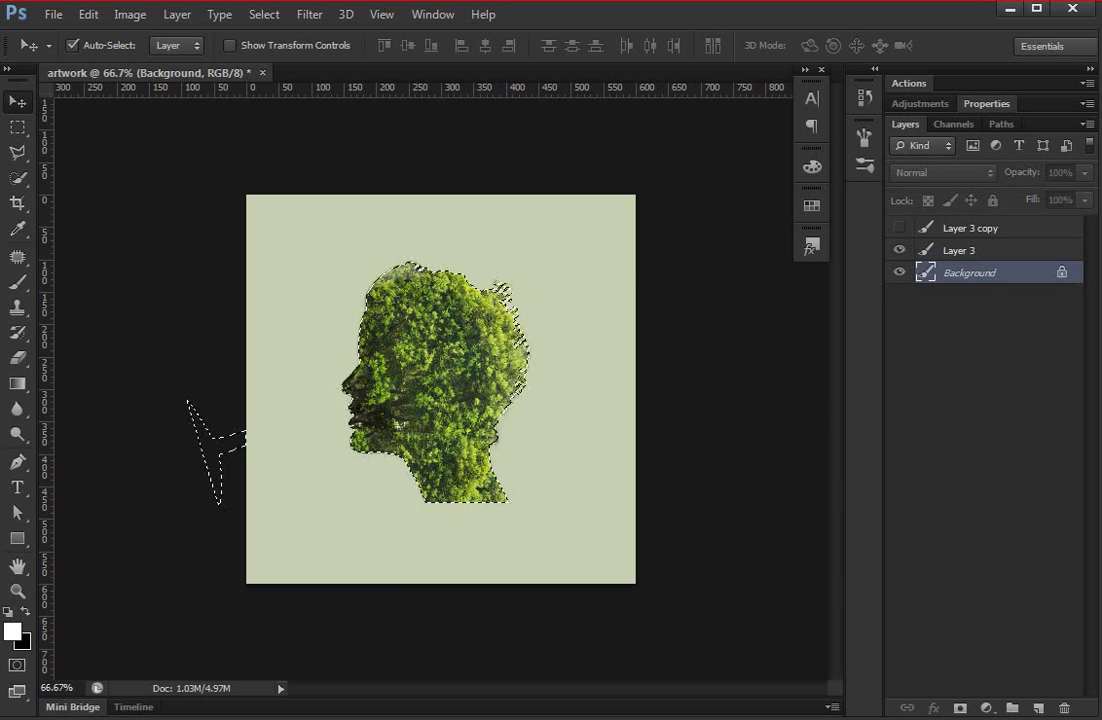
- Show the full-tree copy and select everything outside the head-shaped tree
{"action": "key", "text": "alt+bracketright"}
{"action": "key", "text": "alt+bracketright"}
{"action": "key", "text": "ctrl+comma"}
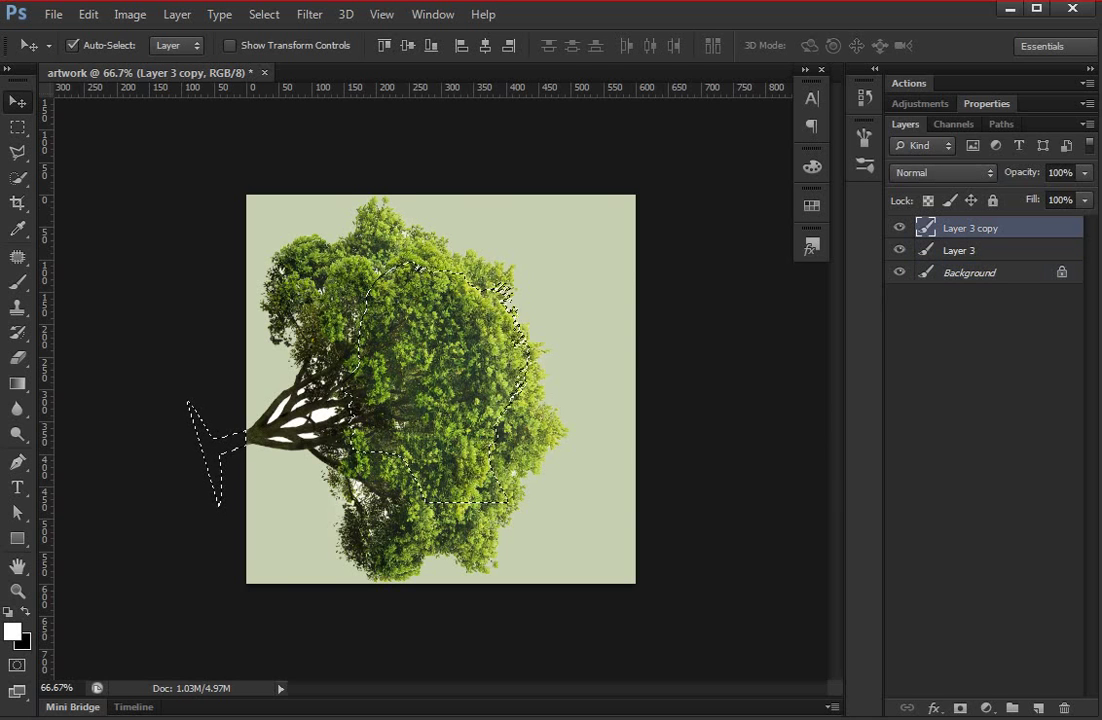
{"action": "key", "text": "ctrl+shift+i"}
{"action": "key", "text": "e"}
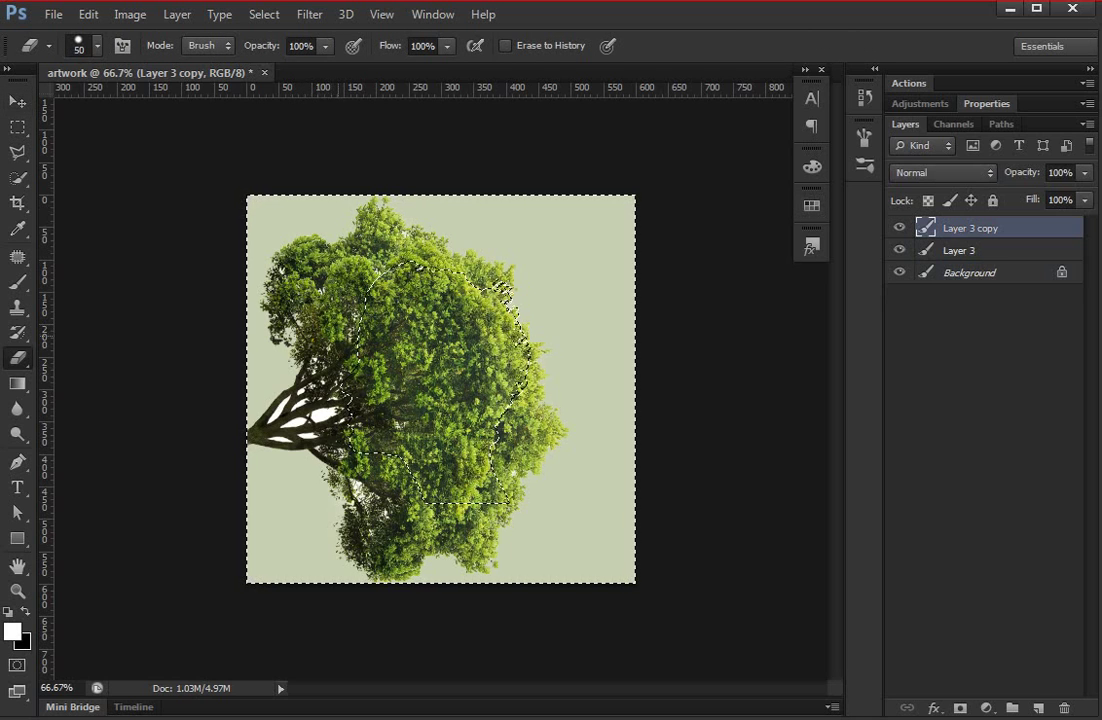
{"action": "key", "text": "bracketright"}
{"action": "key", "text": "bracketright"}
{"action": "key", "text": "bracketright"}
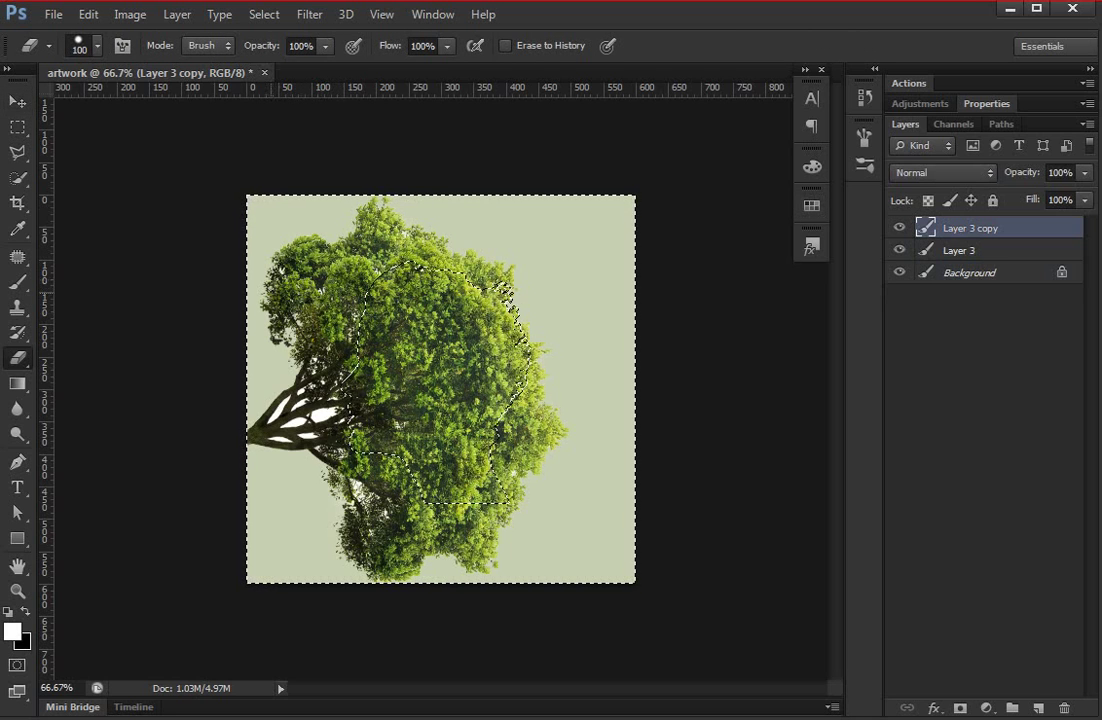
- Erase the copy's left-reaching branches to carve the face, chin and neck profile
{"action": "mouse_move", "coordinate": [240, 230]}
{"action": "left_mouse_down"}
{"action": "mouse_move", "coordinate": [265, 350]}
{"action": "mouse_move", "coordinate": [243, 293]}
{"action": "left_mouse_up"}
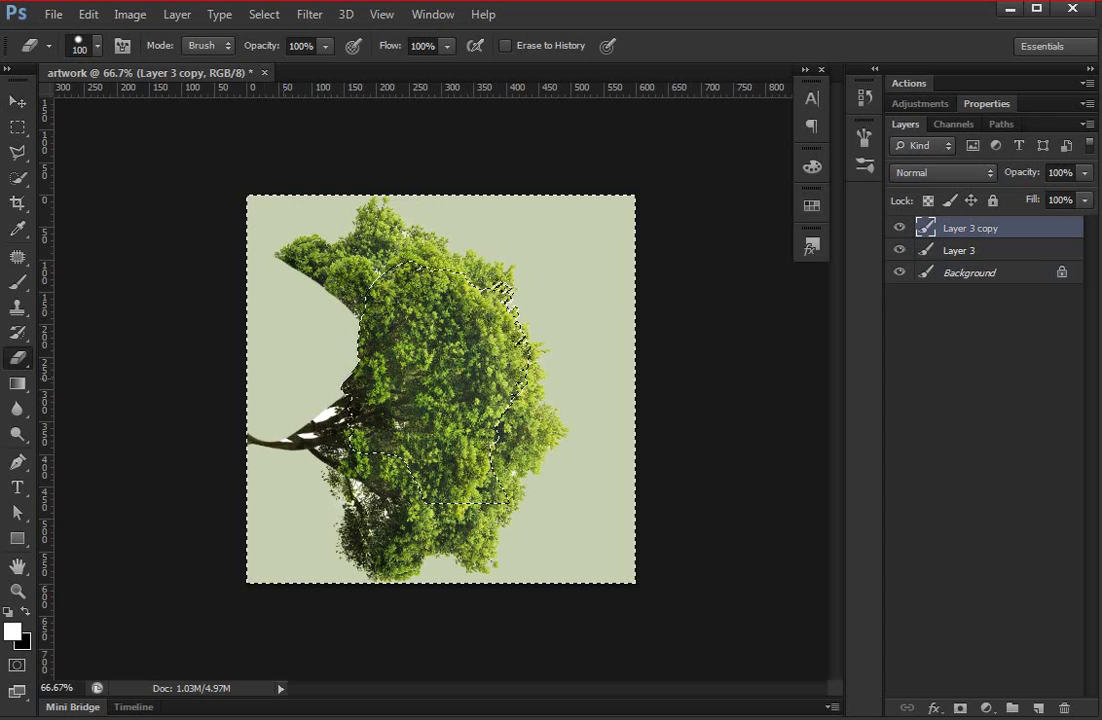
{"action": "left_click_drag", "start_coordinate": [240, 380], "coordinate": [270, 440]}
{"action": "mouse_move", "coordinate": [260, 355]}
{"action": "left_mouse_down"}
{"action": "mouse_move", "coordinate": [300, 395]}
{"action": "mouse_move", "coordinate": [290, 415]}
{"action": "mouse_move", "coordinate": [305, 430]}
{"action": "left_mouse_up"}
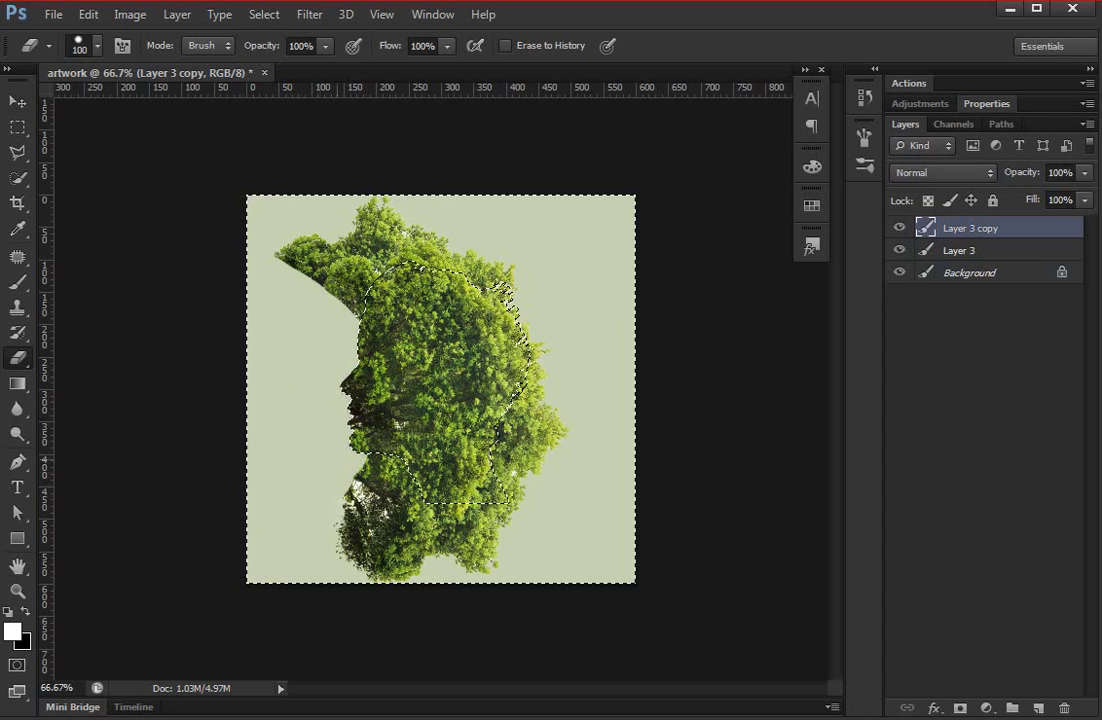
{"action": "mouse_move", "coordinate": [350, 465]}
{"action": "left_mouse_down"}
{"action": "mouse_move", "coordinate": [385, 510]}
{"action": "mouse_move", "coordinate": [345, 545]}
{"action": "left_mouse_up"}
{"action": "left_click_drag", "start_coordinate": [392, 512], "coordinate": [355, 568]}
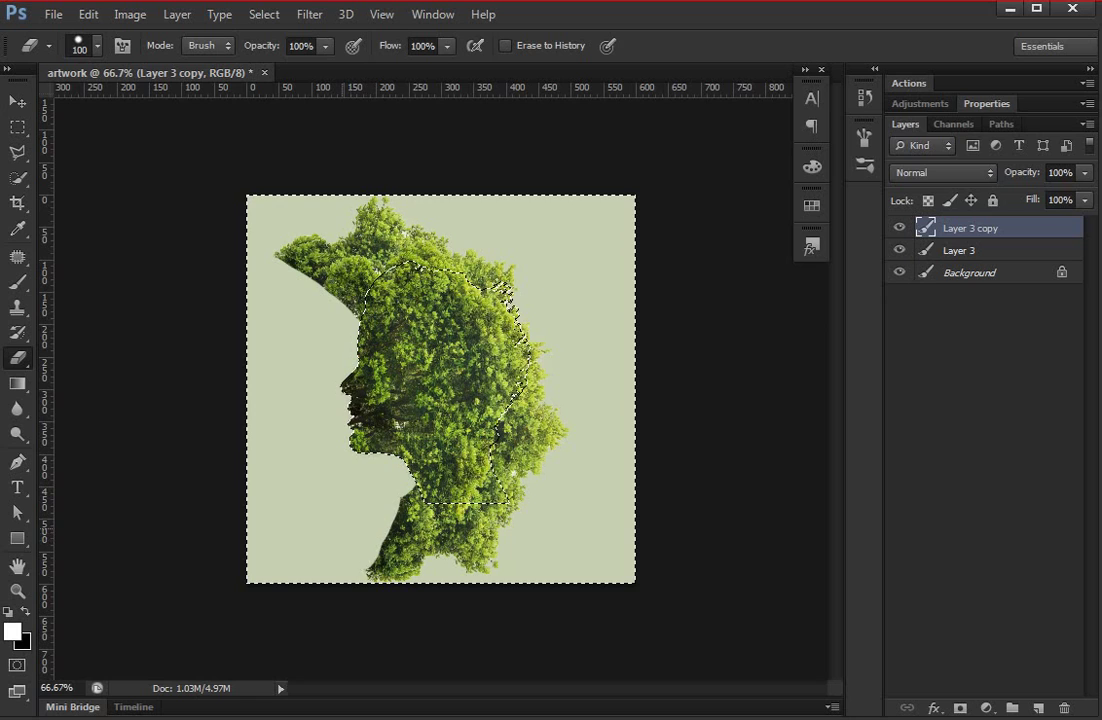
{"action": "mouse_move", "coordinate": [312, 272]}
{"action": "left_mouse_down"}
{"action": "mouse_move", "coordinate": [305, 222]}
{"action": "mouse_move", "coordinate": [258, 245]}
{"action": "mouse_move", "coordinate": [305, 240]}
{"action": "left_mouse_up"}
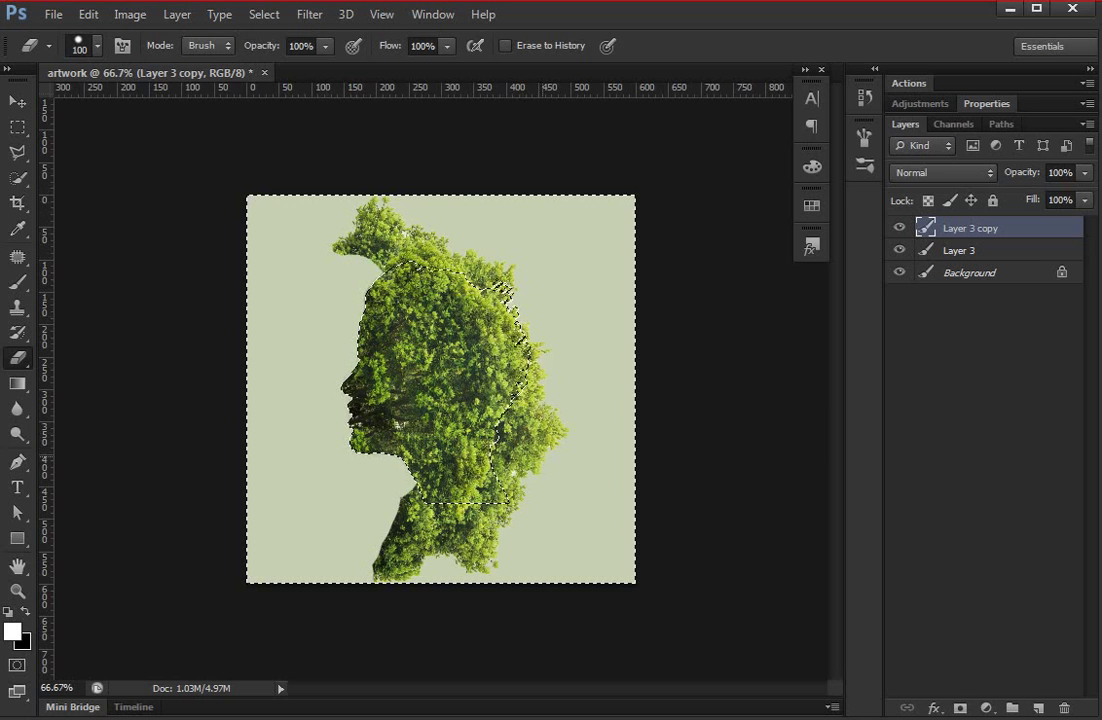
{"action": "key", "text": "ctrl+d"}
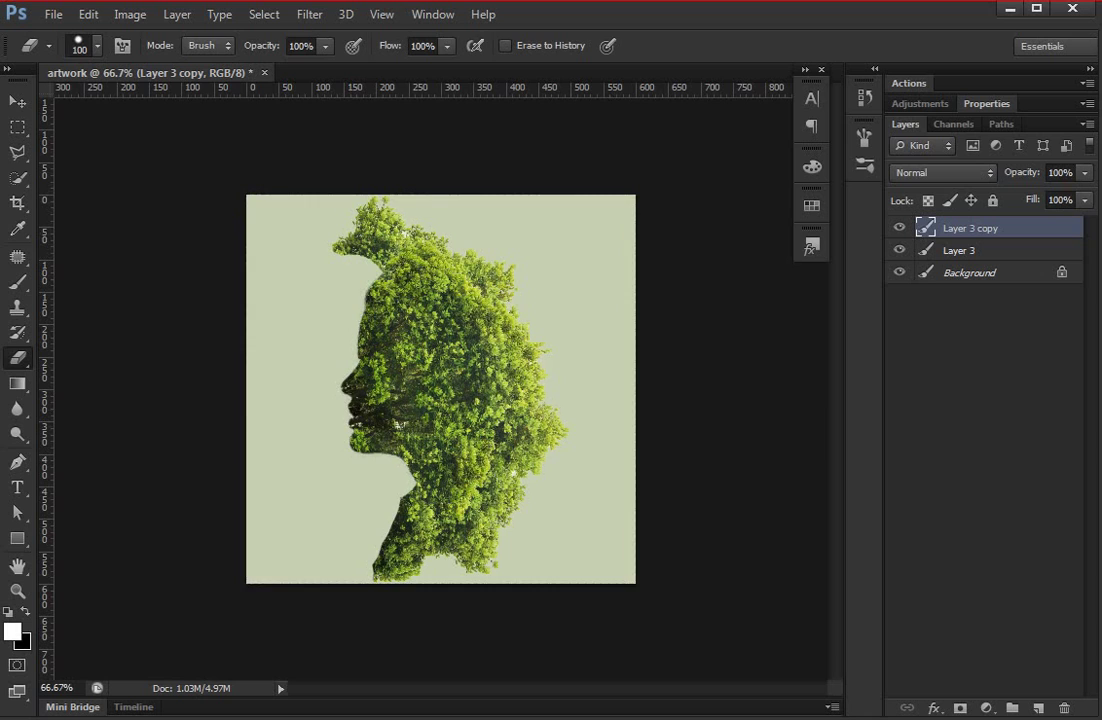
- Compare the tree layers and delete Layer 3, keeping the trimmed tree copy
{"action": "key", "text": "v"}
{"action": "left_click", "coordinate": [899, 228]}
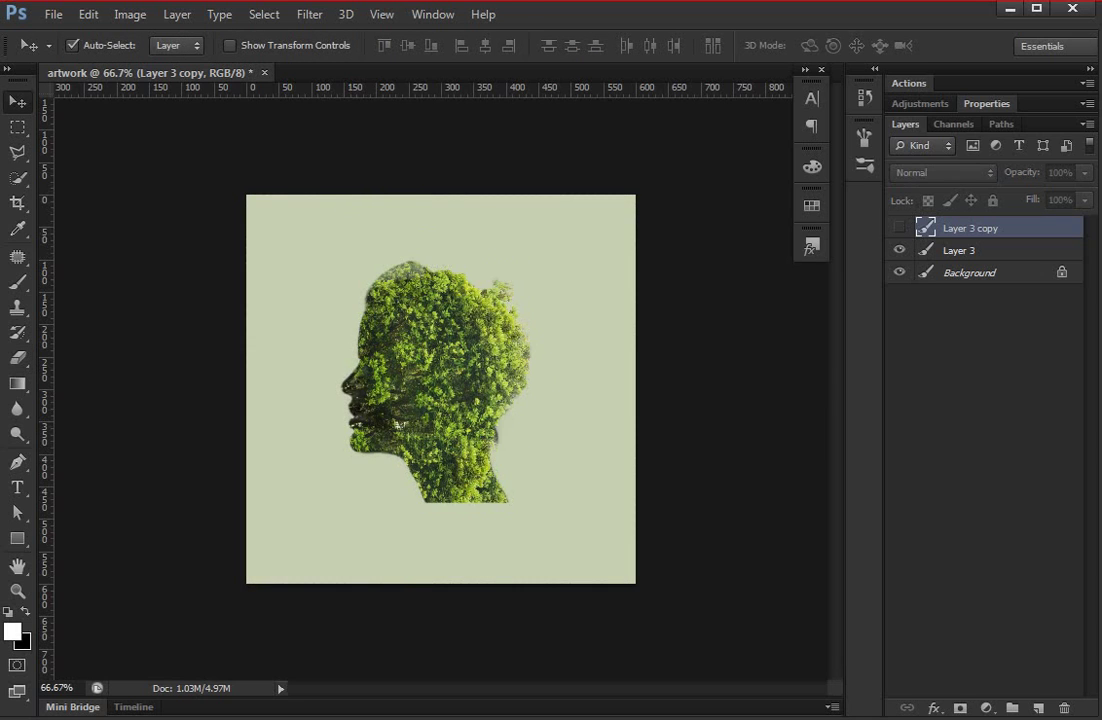
{"action": "left_click", "coordinate": [899, 228]}
{"action": "left_click", "coordinate": [899, 250]}
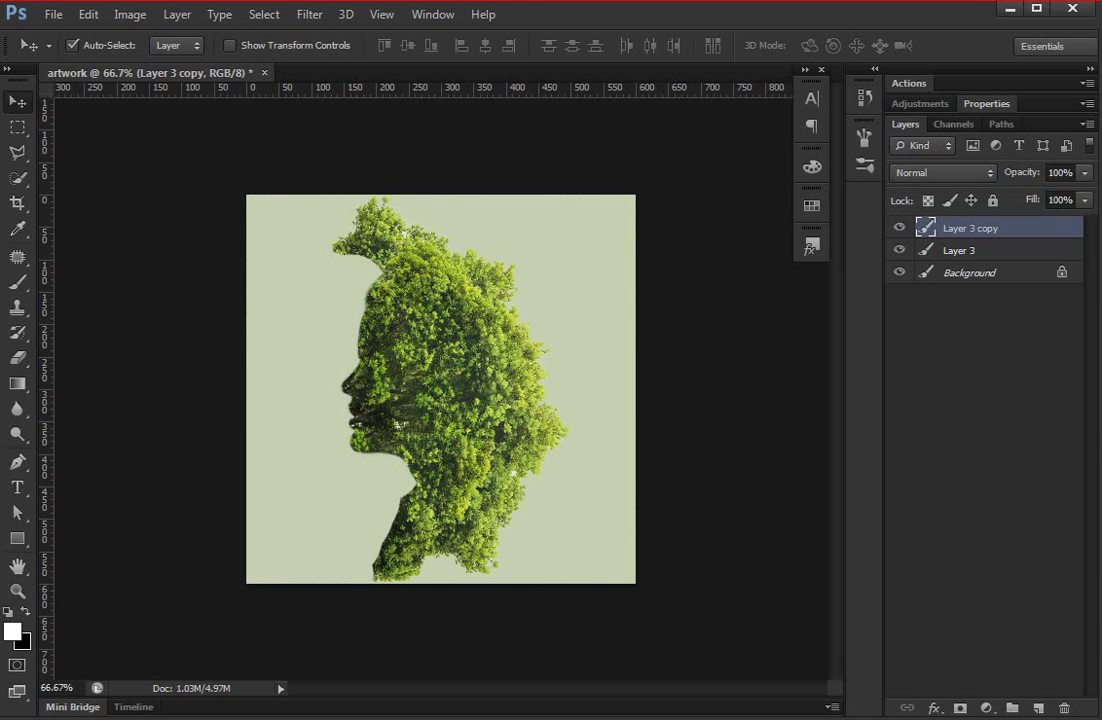
{"action": "left_click", "coordinate": [899, 228]}
{"action": "left_click", "coordinate": [899, 228]}
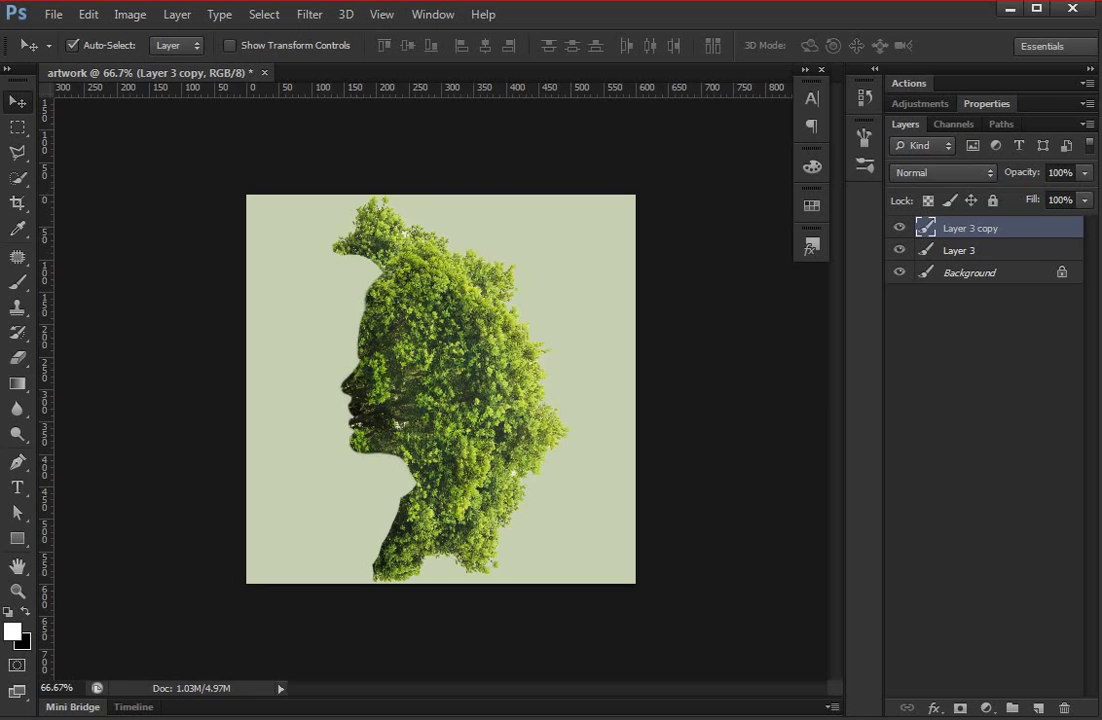
{"action": "key", "text": "Delete"}
{"action": "key", "text": "ctrl+z"}
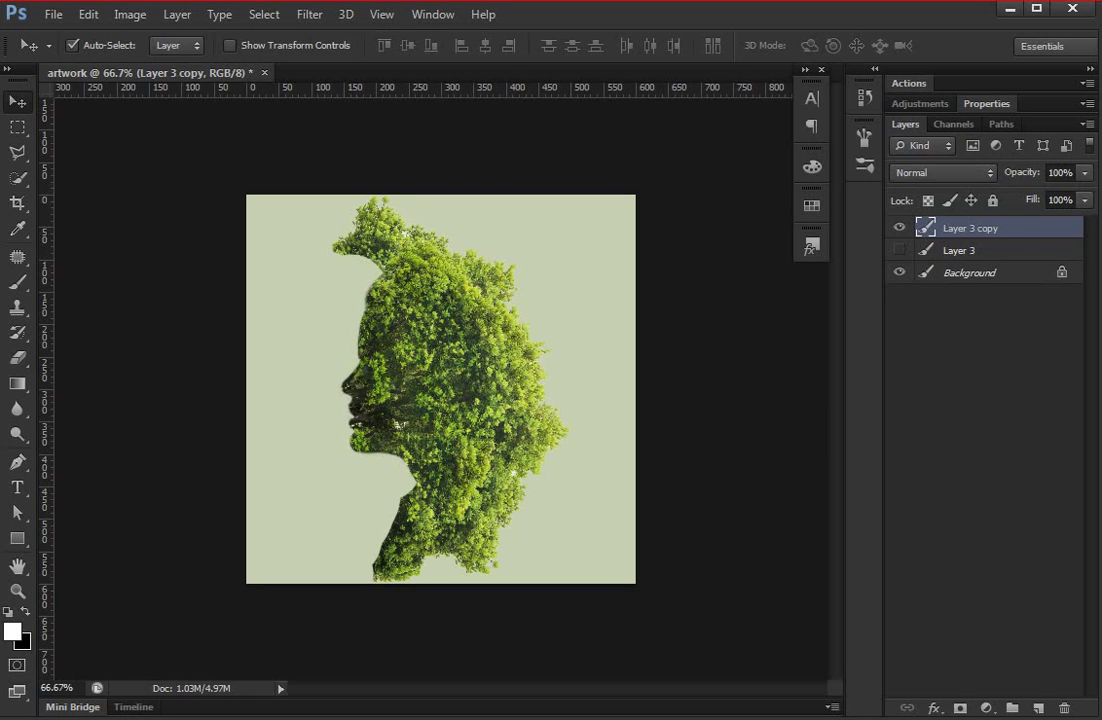
{"action": "key", "text": "ctrl+z"}
- Scale the Layer 3 copy tree-head down slightly
{"action": "key", "text": "alt+bracketright"}
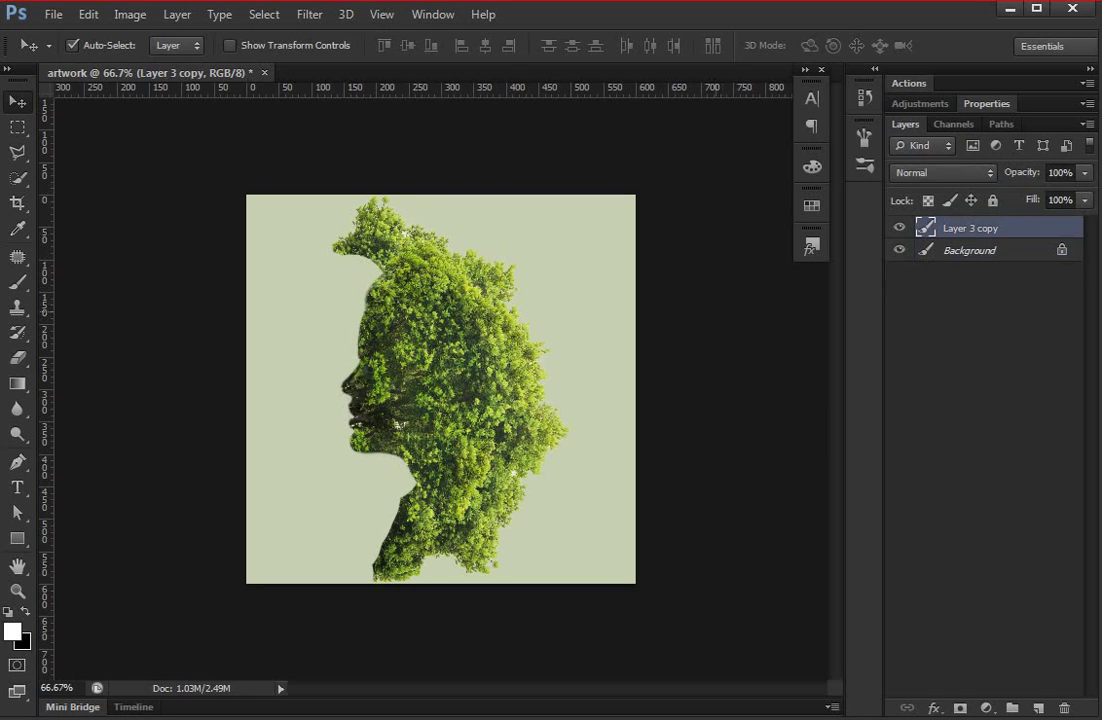
{"action": "key", "text": "ctrl+t"}
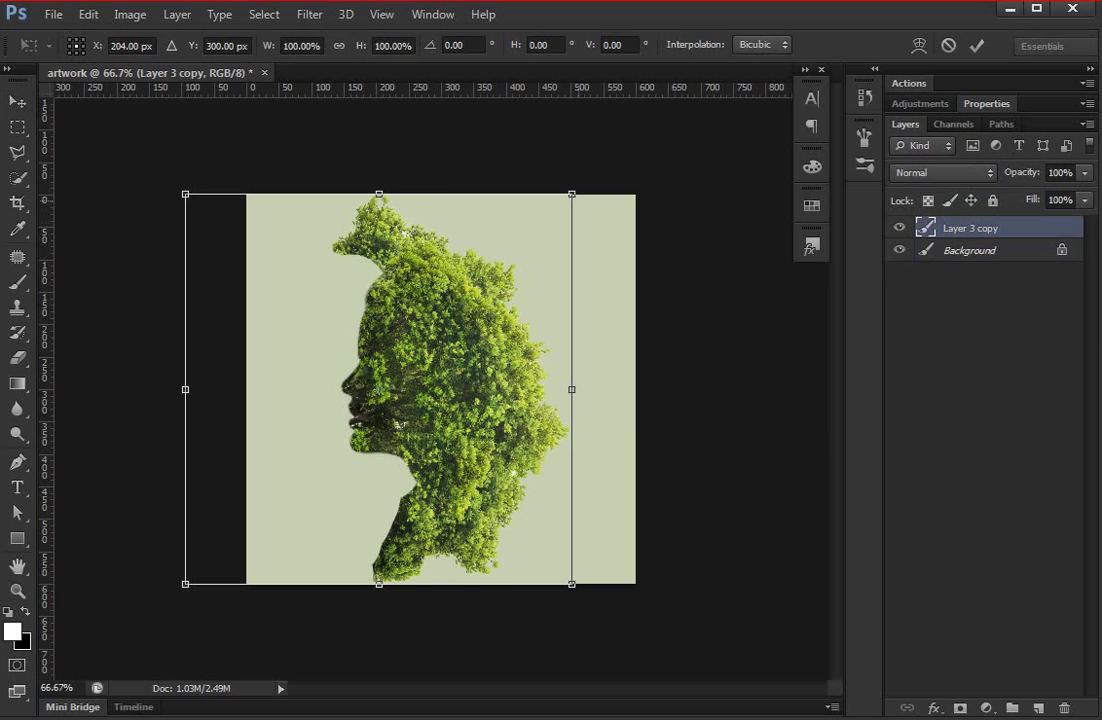
{"action": "left_click_drag", "start_coordinate": [571, 193], "coordinate": [562, 203]}
{"action": "key", "text": "Return"}
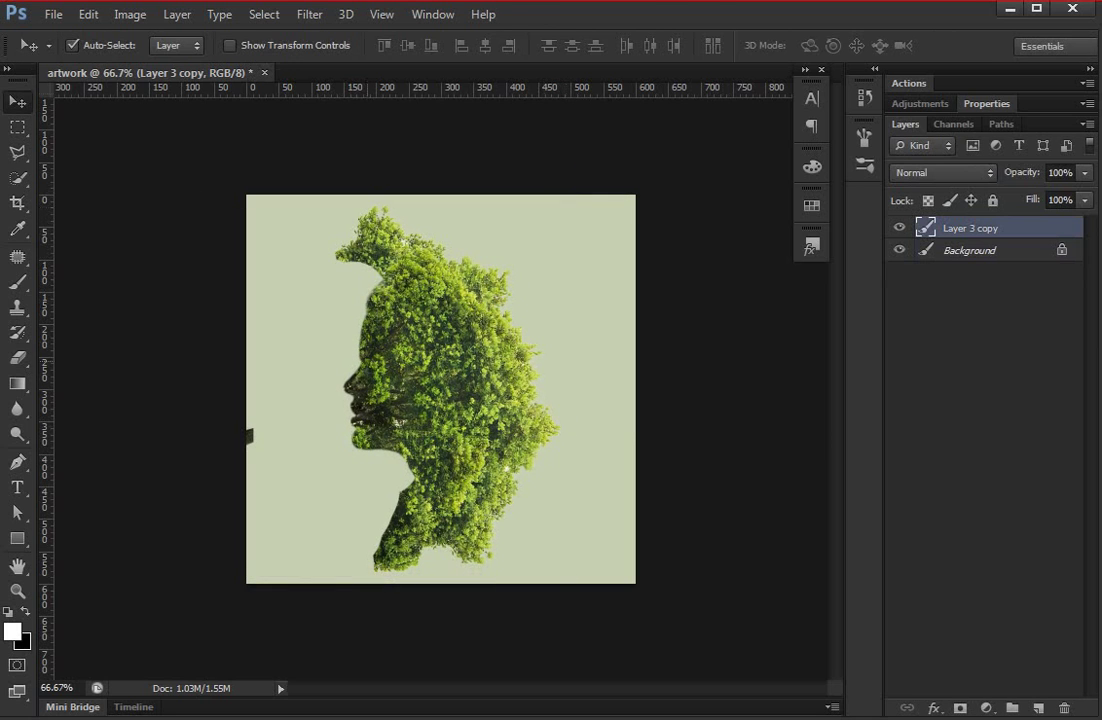
{"action": "key", "text": "e"}
{"action": "key", "text": "v"}
- Darken the tree-head with Curves points 154→146 and 125→111, and lift the blacks slightly
{"action": "key", "text": "ctrl+m"}
{"action": "left_click", "coordinate": [802, 267]}
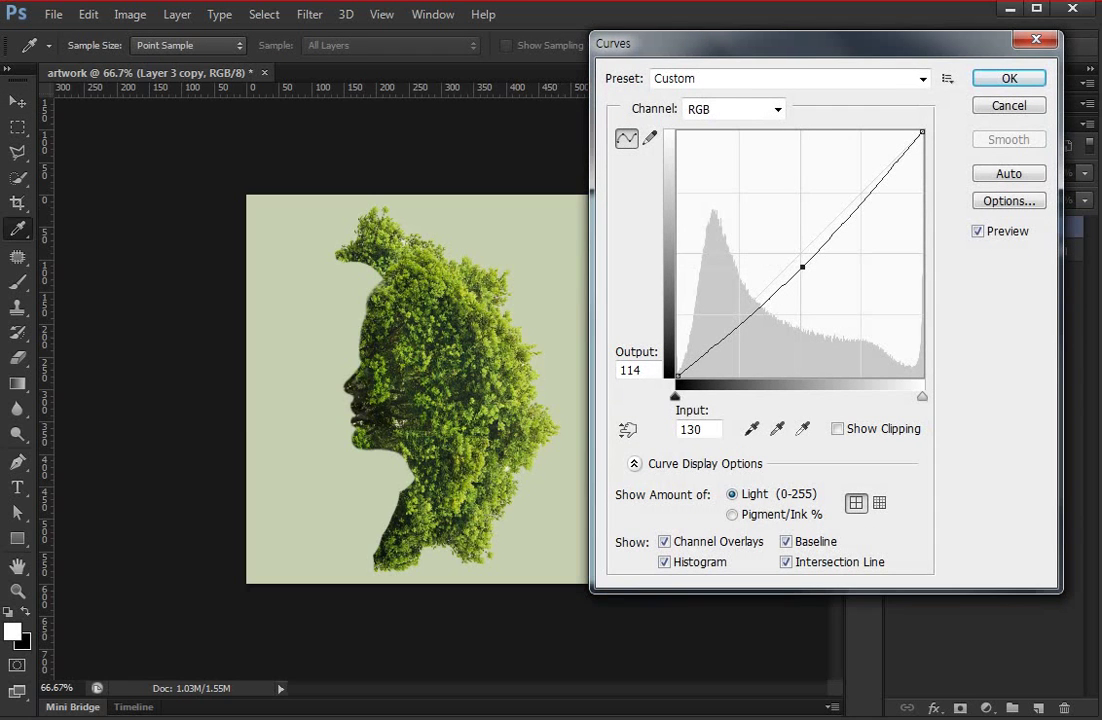
{"action": "left_click", "coordinate": [825, 236]}
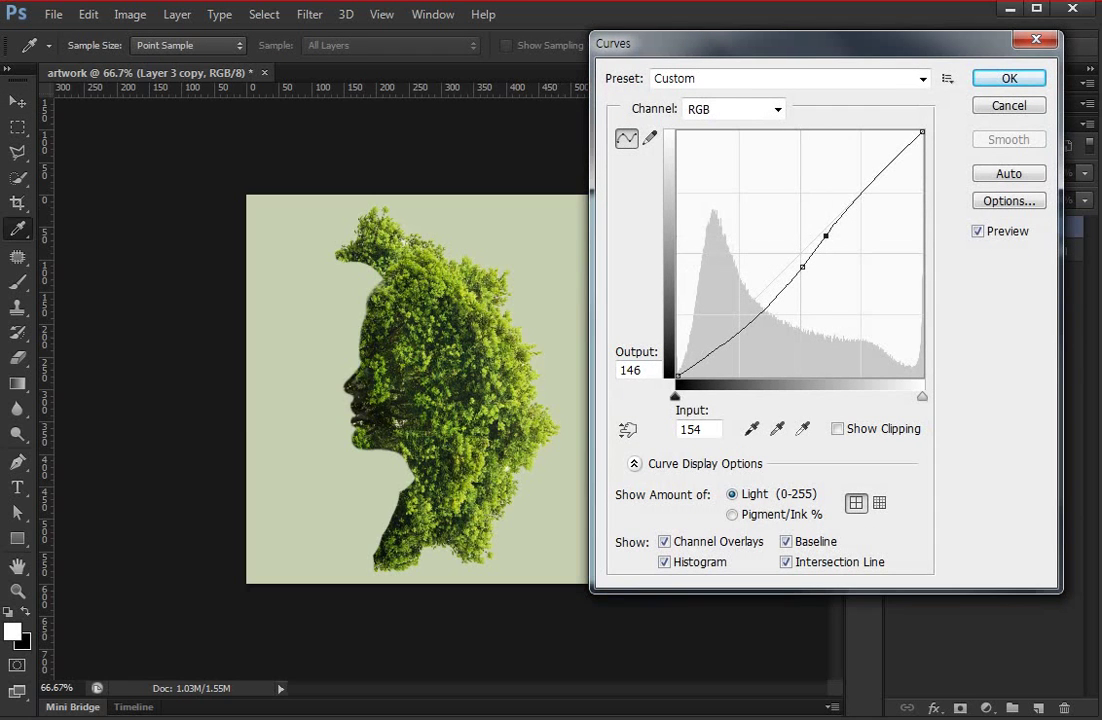
{"action": "key", "text": "Right"}
{"action": "key", "text": "Right"}
{"action": "left_click_drag", "start_coordinate": [802, 267], "coordinate": [832, 224]}
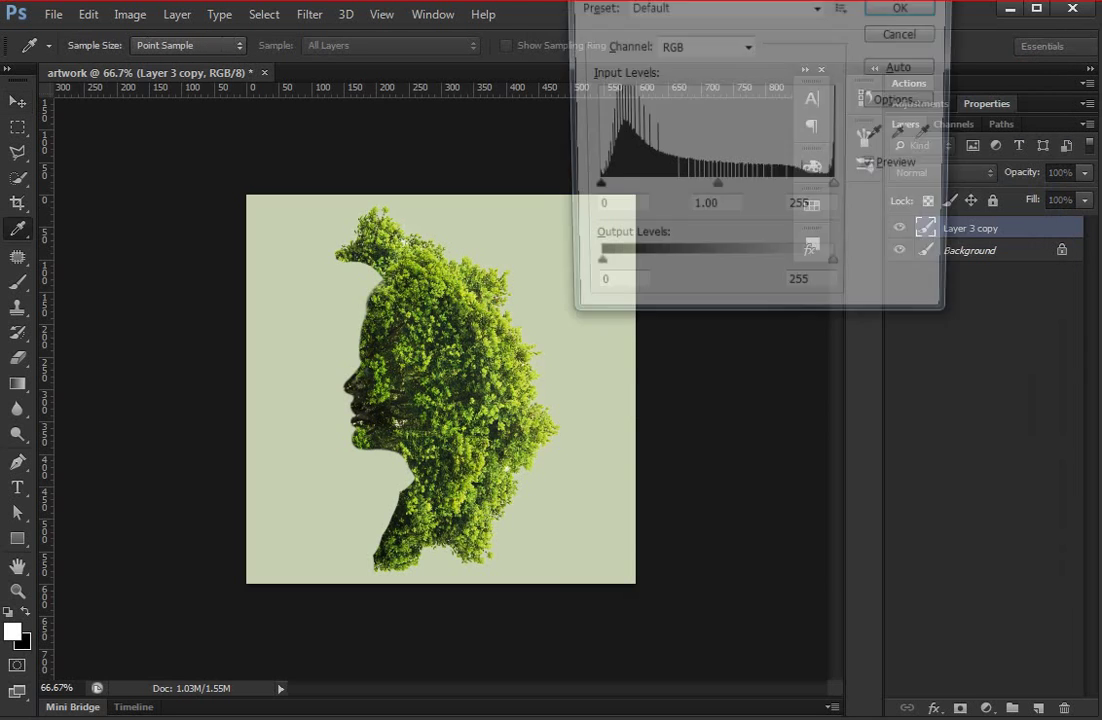
{"action": "key", "text": "Up"}
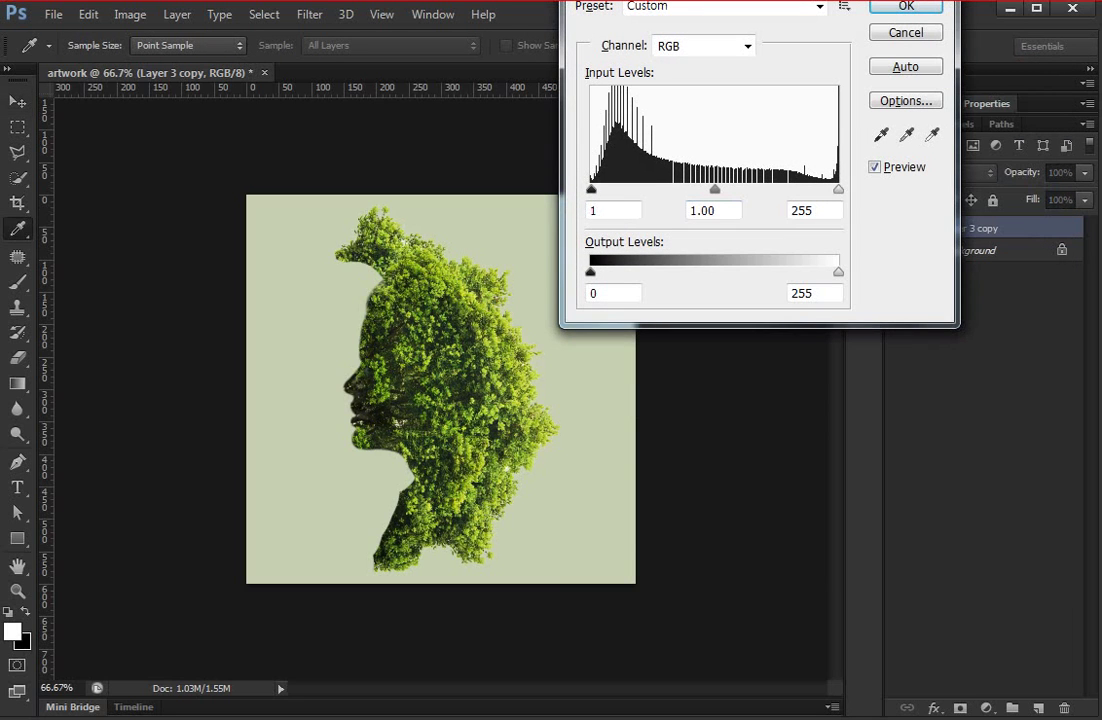
{"action": "key", "text": "Up"}
{"action": "key", "text": "Up"}
{"action": "key", "text": "Up"}
{"action": "key", "text": "Up"}
{"action": "key", "text": "Up"}
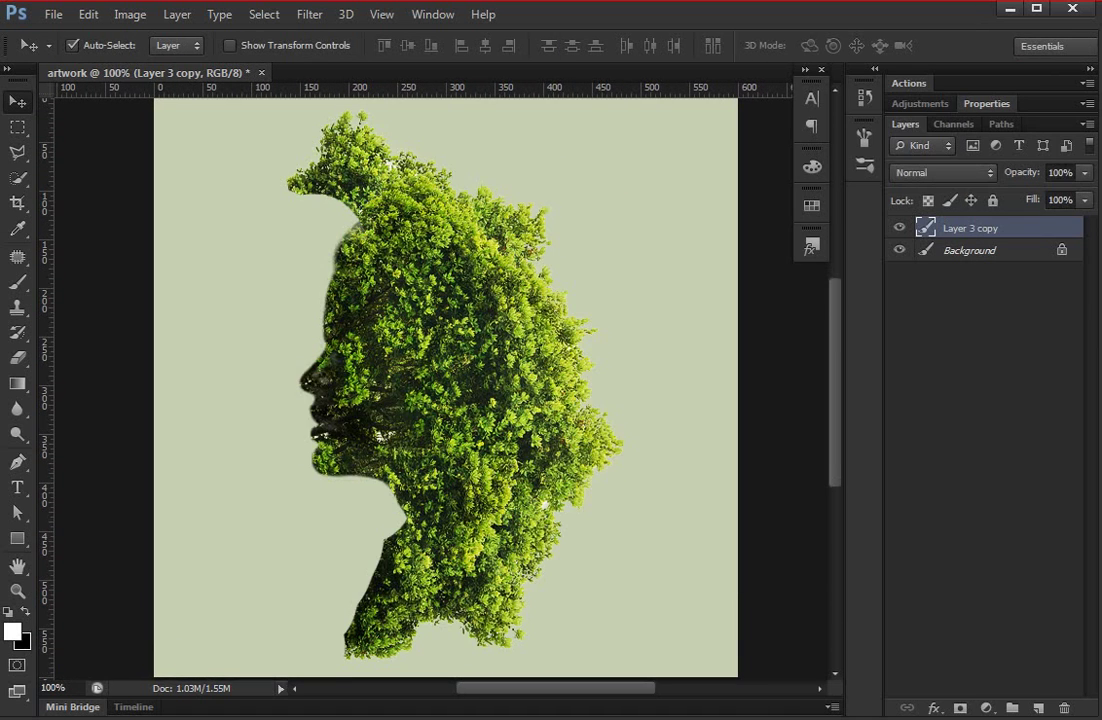
- At 300% zoom, erase foliage to smooth the top-left tuft and deepen the notch below it
{"action": "key", "text": "ctrl+plus"}
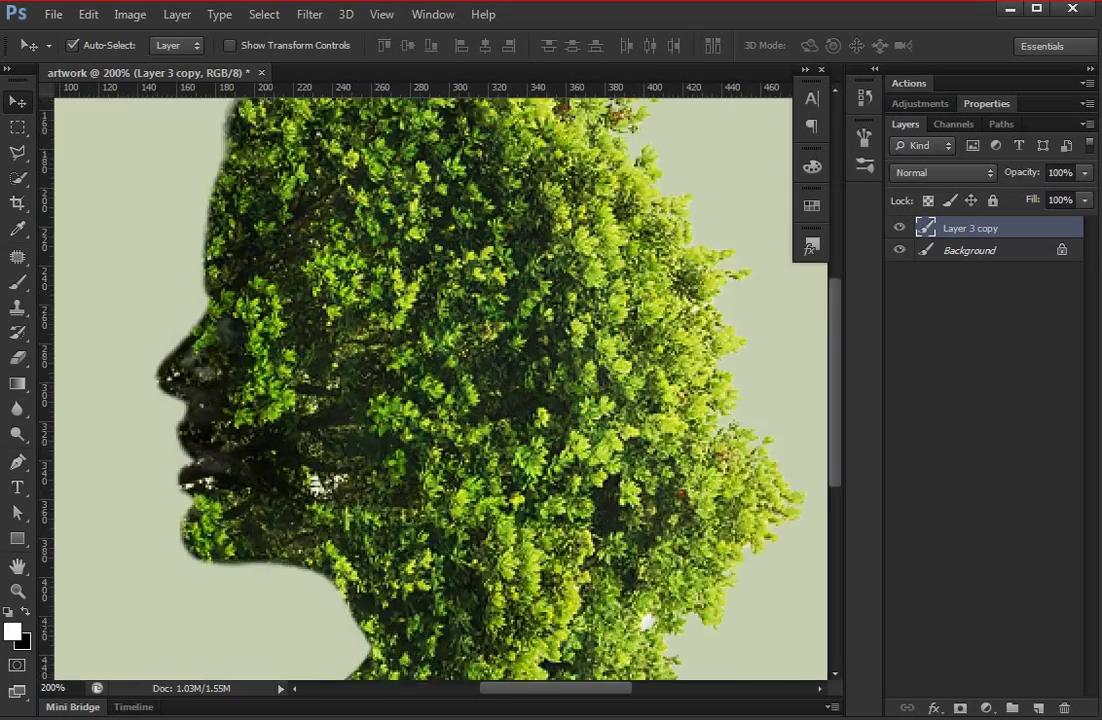
{"action": "key", "text": "ctrl+plus"}
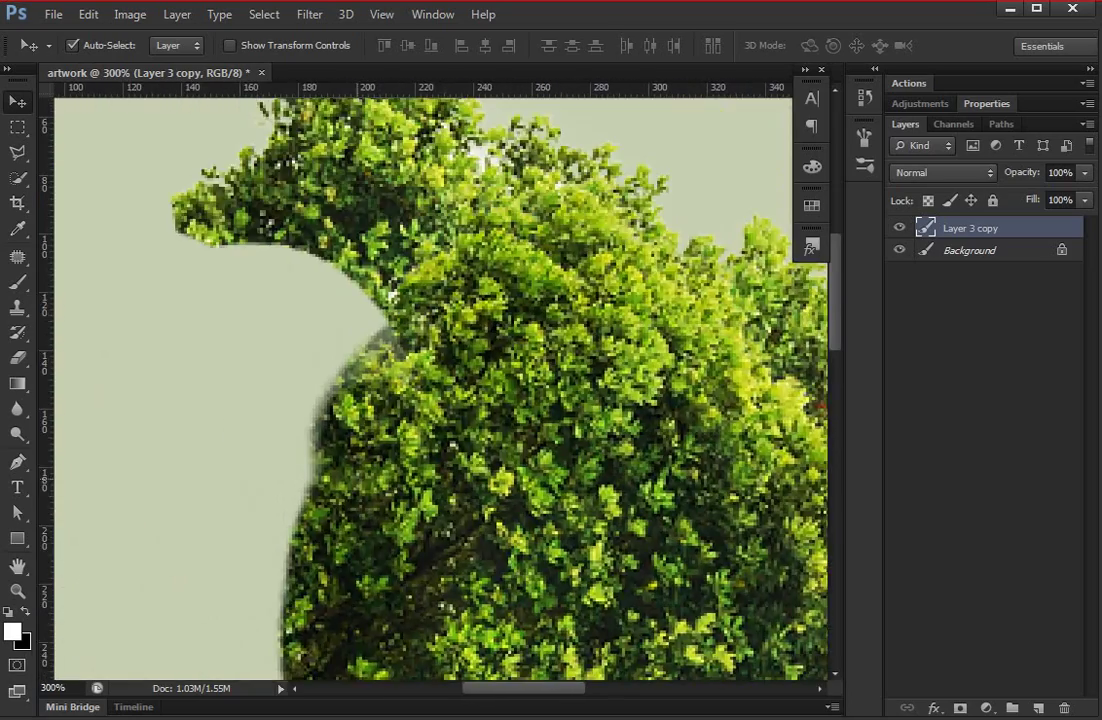
{"action": "left_click_drag", "start_coordinate": [430, 390], "coordinate": [465, 446]}
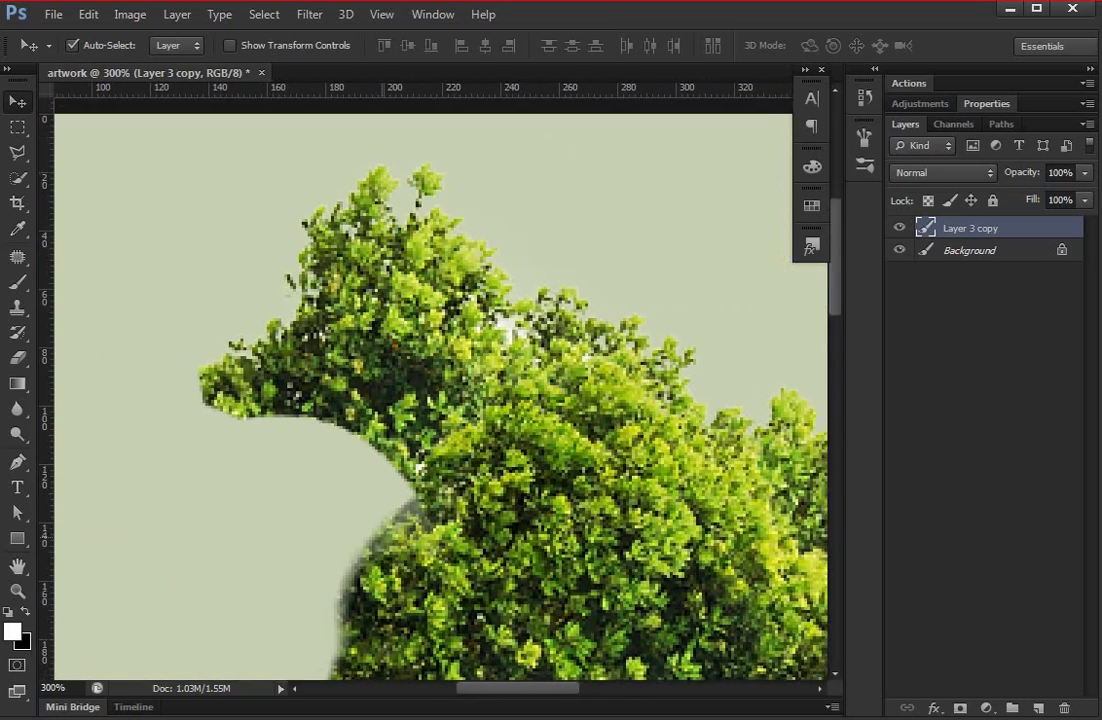
{"action": "key", "text": "e"}
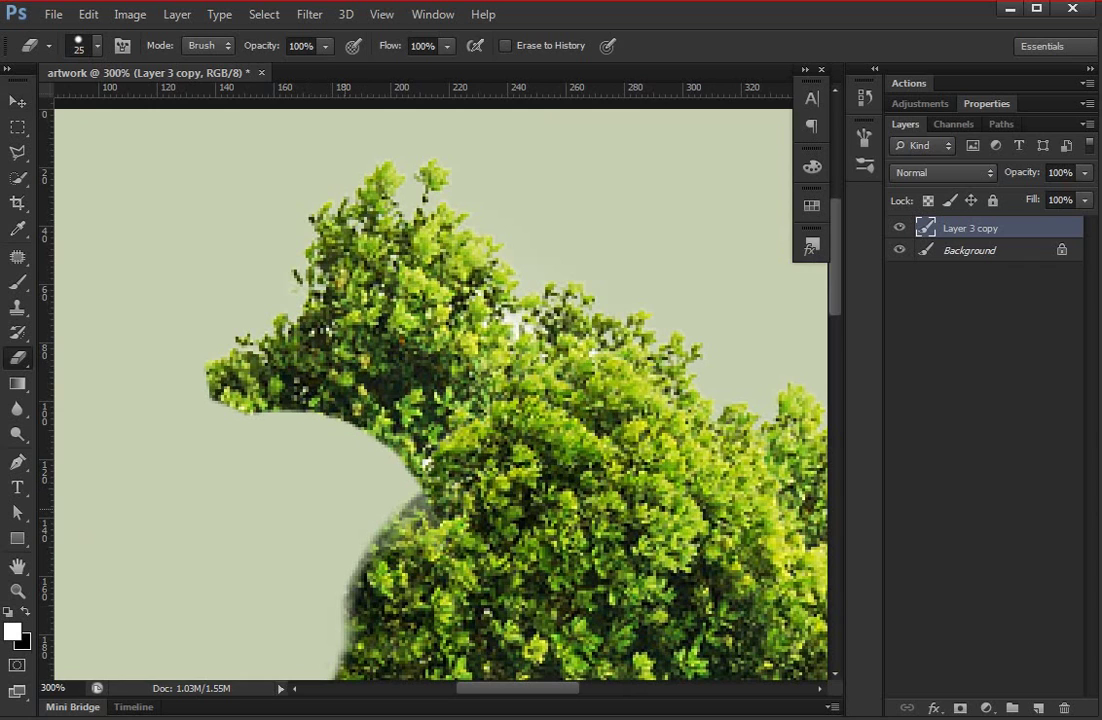
{"action": "mouse_move", "coordinate": [310, 372]}
{"action": "left_mouse_down"}
{"action": "mouse_move", "coordinate": [250, 358]}
{"action": "mouse_move", "coordinate": [235, 300]}
{"action": "mouse_move", "coordinate": [255, 330]}
{"action": "mouse_move", "coordinate": [280, 320]}
{"action": "mouse_move", "coordinate": [360, 390]}
{"action": "left_mouse_up"}
{"action": "left_click_drag", "start_coordinate": [345, 340], "coordinate": [395, 395]}
{"action": "left_click_drag", "start_coordinate": [290, 300], "coordinate": [260, 285]}
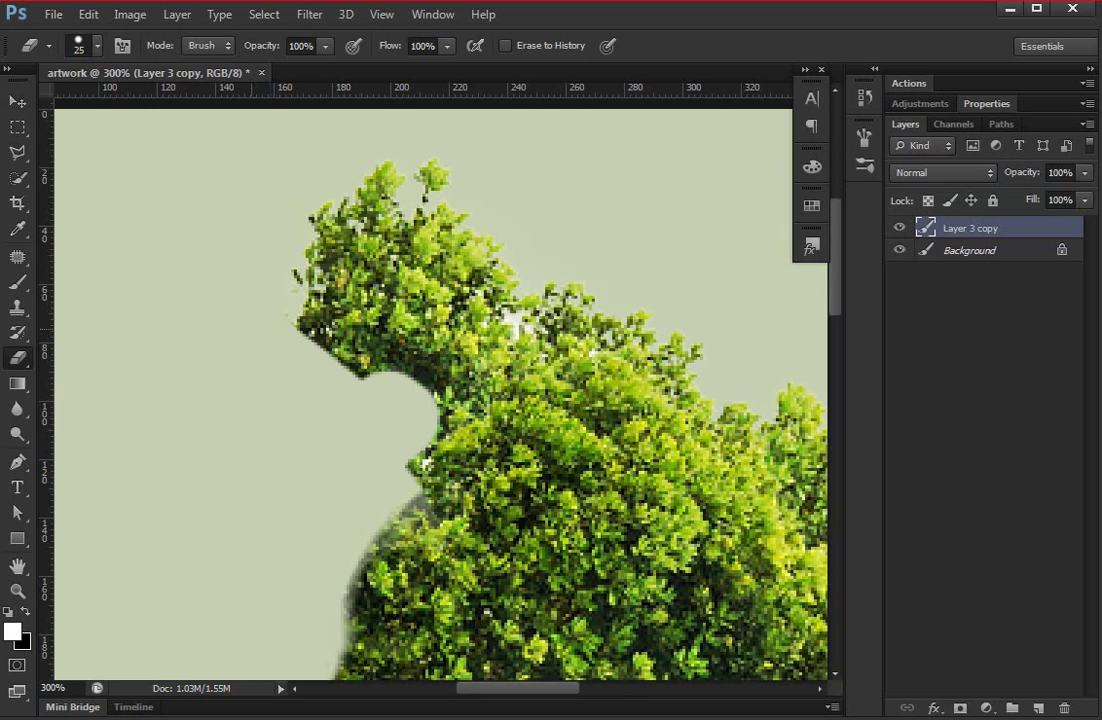
{"action": "key", "text": "l"}
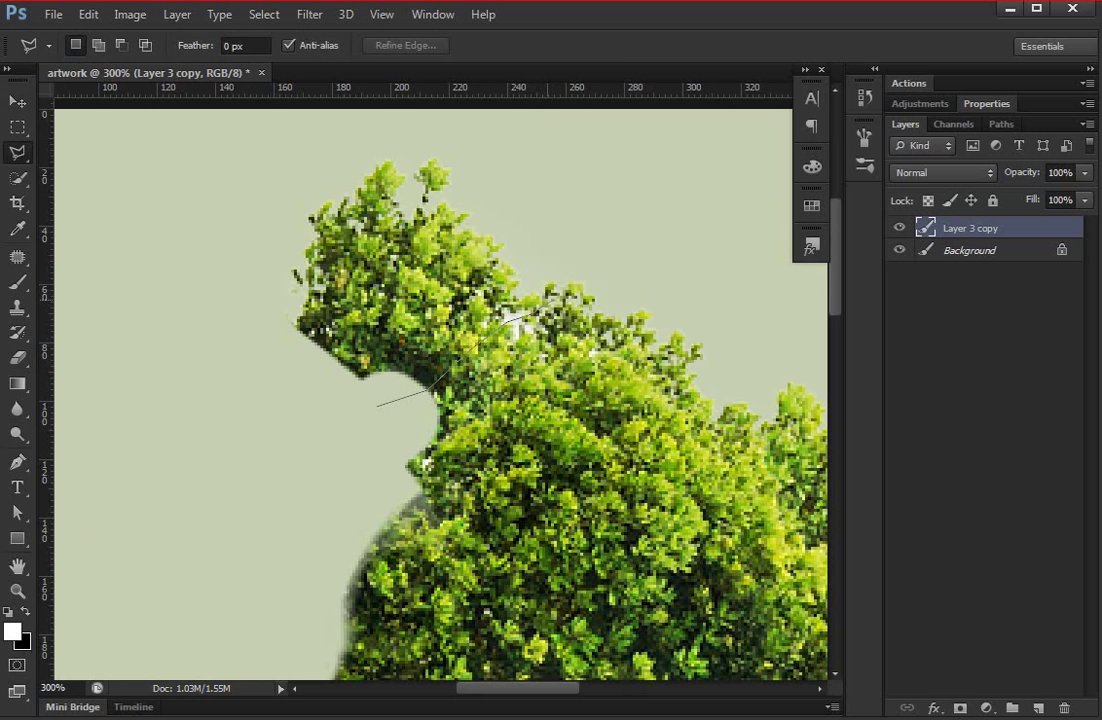
- Polygon-lasso the protruding leafy tuft and move it down-left
{"action": "left_click", "coordinate": [565, 280]}
{"action": "left_click", "coordinate": [485, 165]}
{"action": "left_click", "coordinate": [410, 140]}
{"action": "left_click", "coordinate": [330, 128]}
{"action": "left_click", "coordinate": [255, 190]}
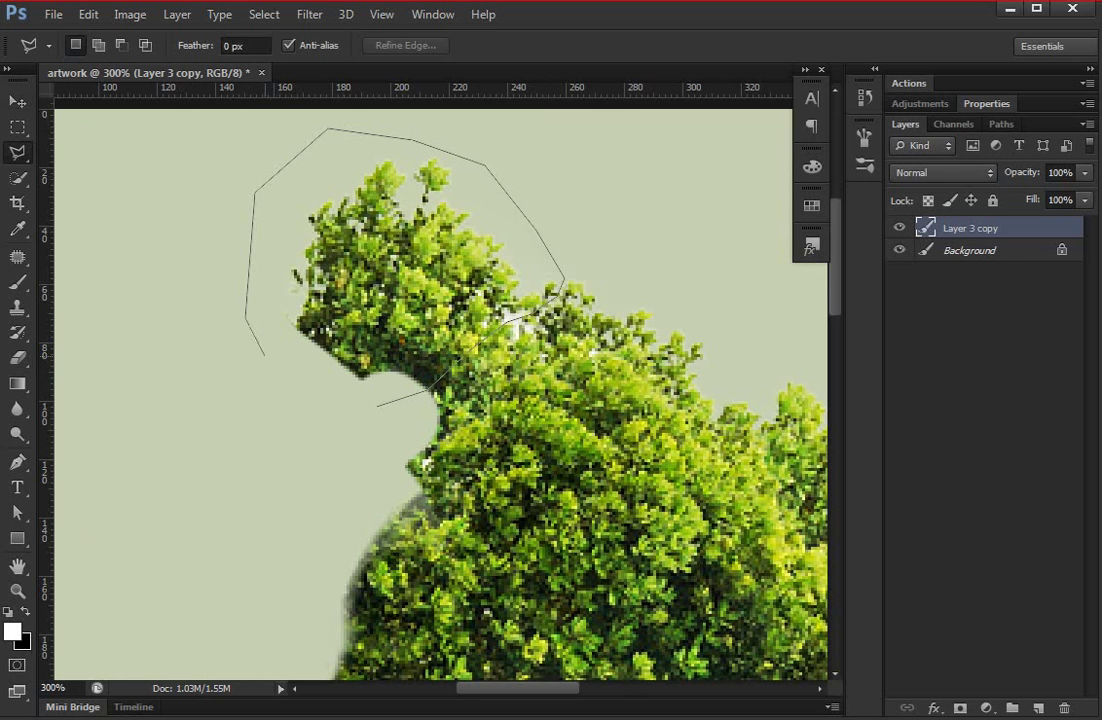
{"action": "left_click", "coordinate": [245, 318]}
{"action": "left_click", "coordinate": [565, 280]}
{"action": "left_click_drag", "start_coordinate": [410, 230], "coordinate": [320, 360]}
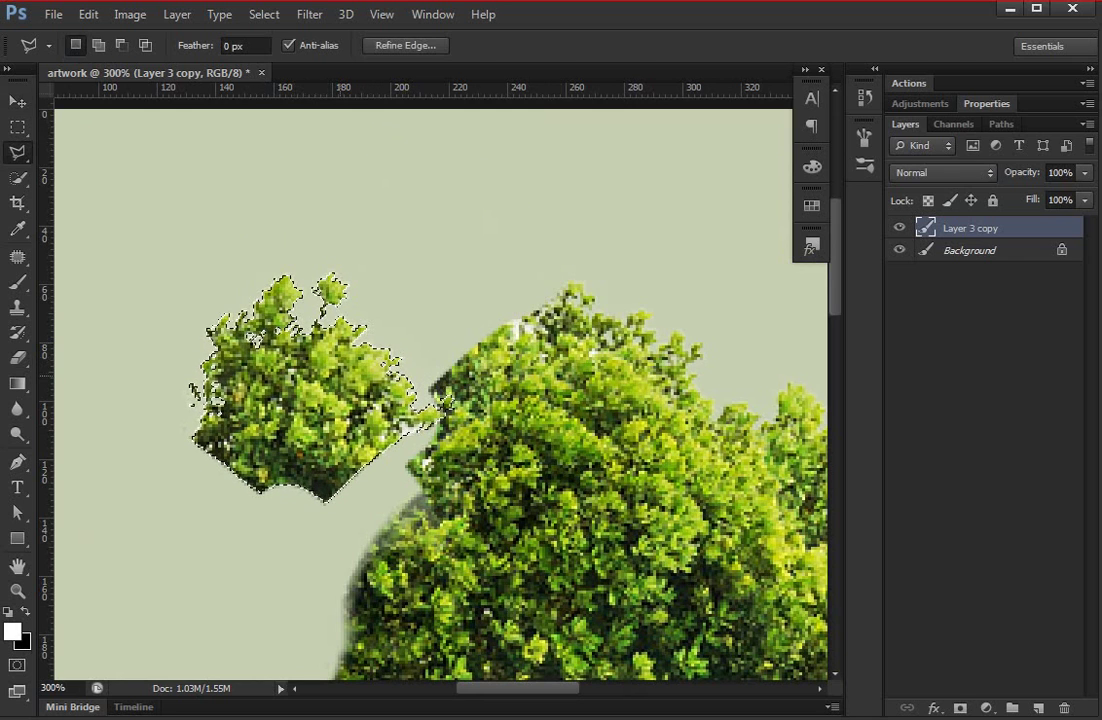
- Rotate the tuft about -47° and tuck it onto the crown
{"action": "key", "text": "ctrl+t"}
{"action": "mouse_move", "coordinate": [566, 308]}
{"action": "left_mouse_down"}
{"action": "mouse_move", "coordinate": [550, 255]}
{"action": "mouse_move", "coordinate": [445, 140]}
{"action": "left_mouse_up"}
{"action": "left_click_drag", "start_coordinate": [363, 363], "coordinate": [405, 430]}
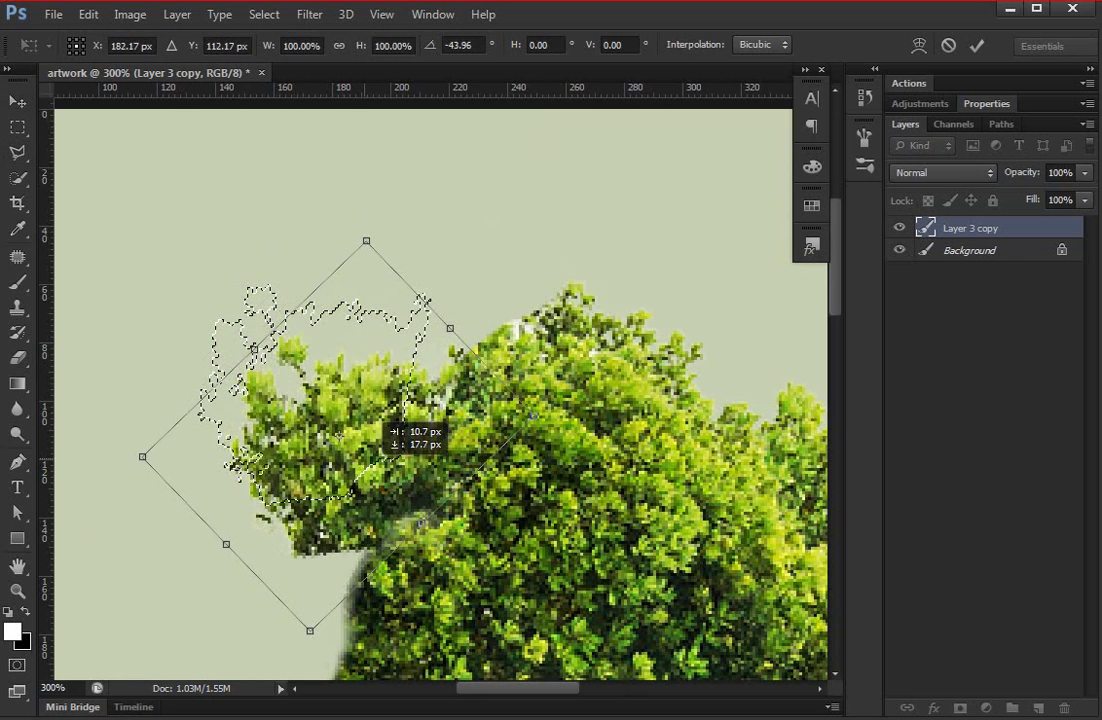
{"action": "left_click_drag", "start_coordinate": [655, 470], "coordinate": [660, 418]}
{"action": "left_click_drag", "start_coordinate": [373, 374], "coordinate": [402, 372]}
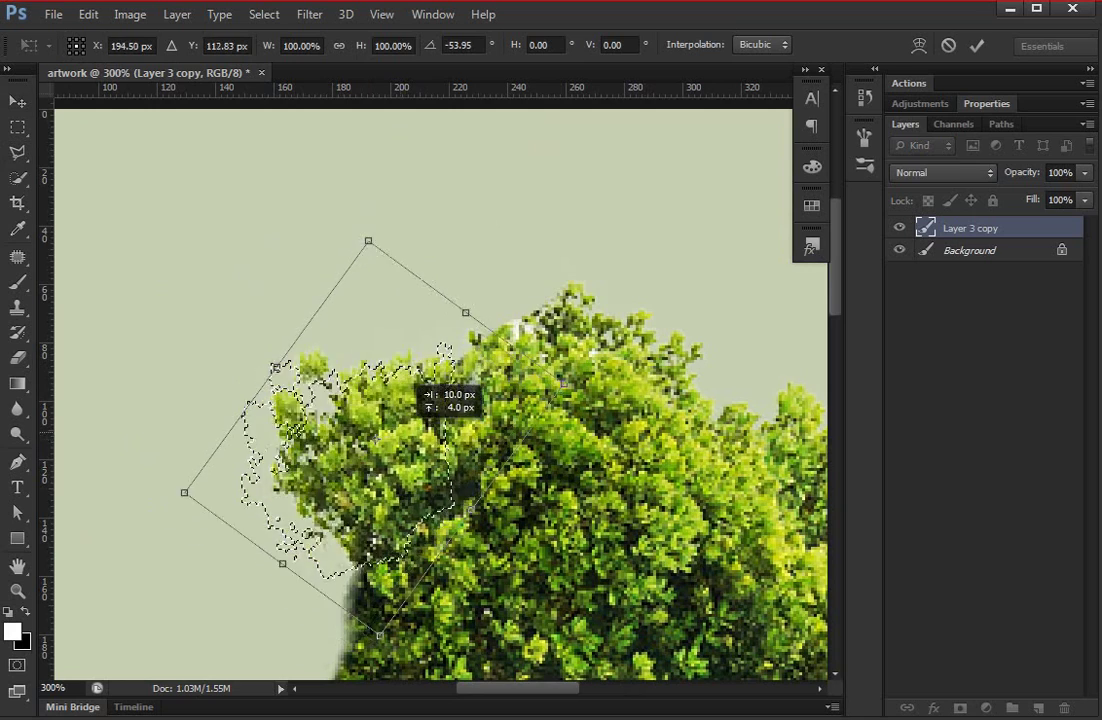
{"action": "left_click_drag", "start_coordinate": [660, 418], "coordinate": [657, 470]}
{"action": "left_click_drag", "start_coordinate": [385, 385], "coordinate": [417, 372]}
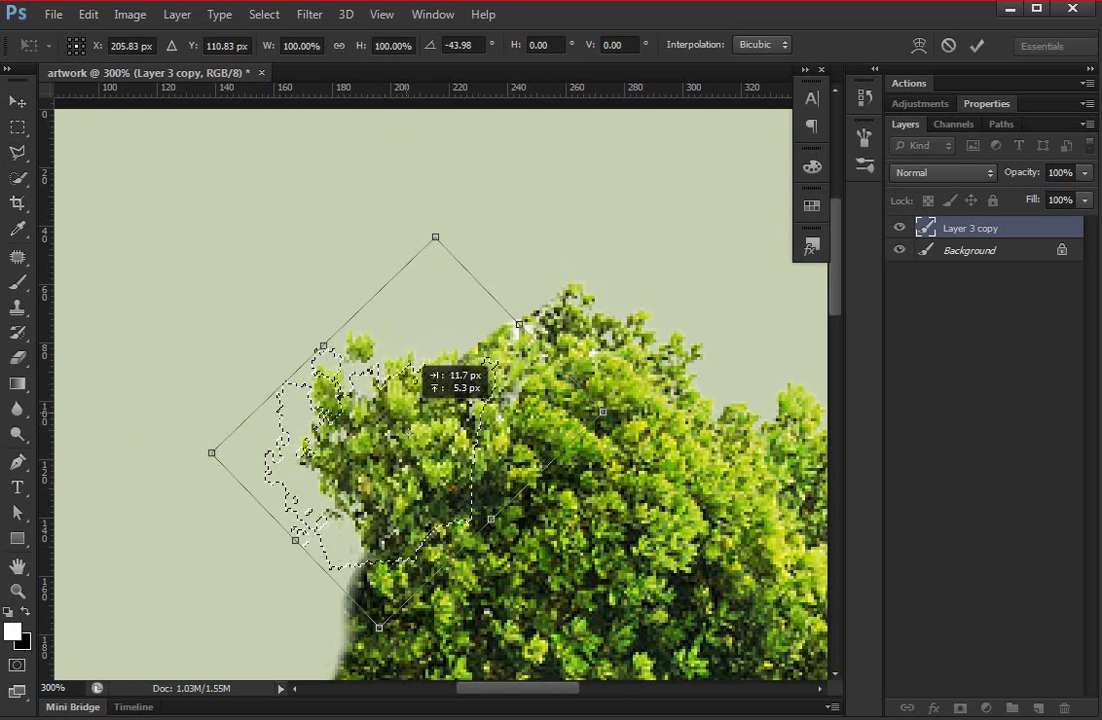
{"action": "left_click_drag", "start_coordinate": [599, 413], "coordinate": [599, 403]}
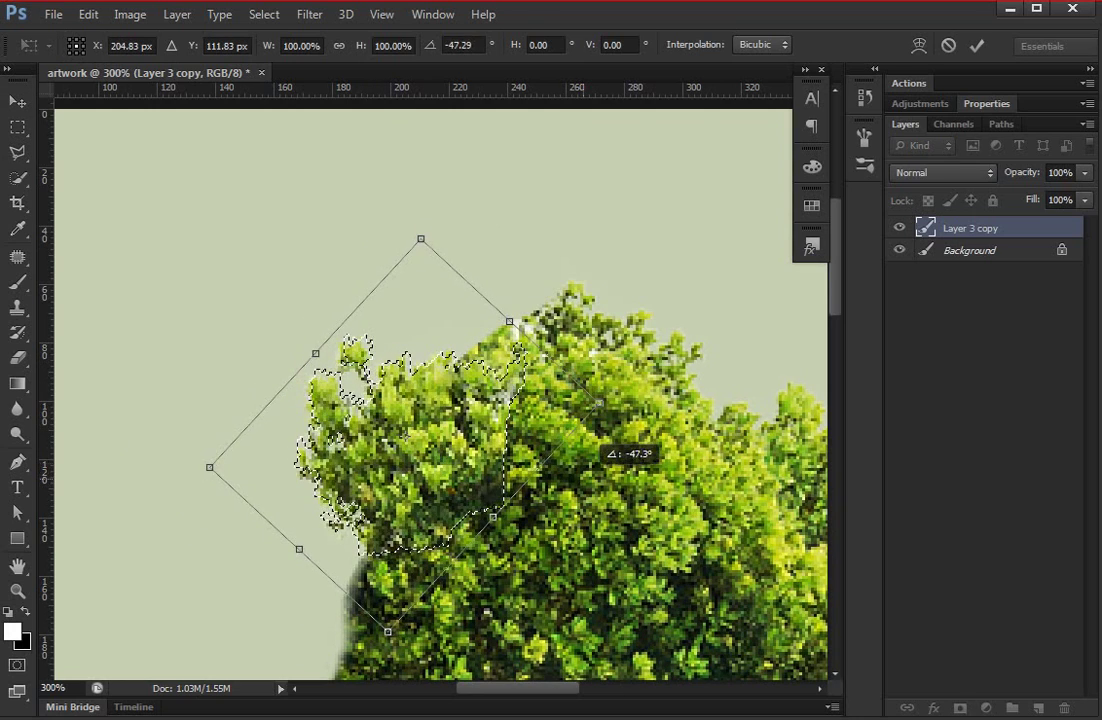
{"action": "key", "text": "Return"}
- Zoom in on the top of the head and make a first Patch-tool pass
{"action": "key", "text": "ctrl+0"}
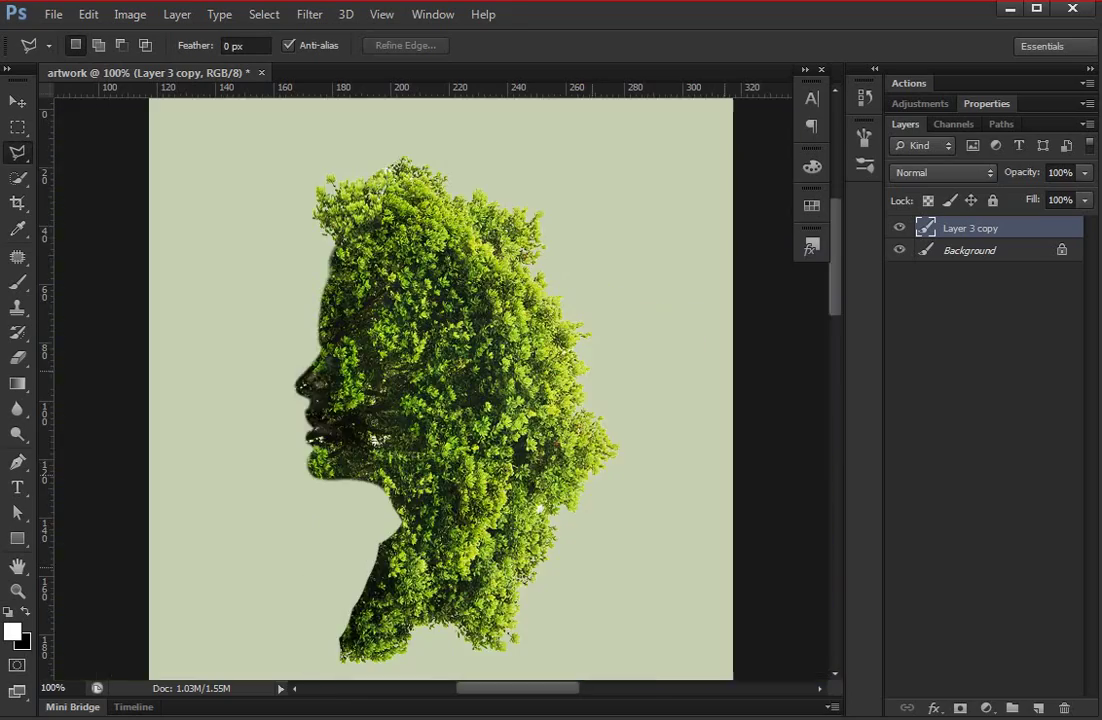
{"action": "key", "text": "ctrl+1"}
{"action": "key", "text": "ctrl+plus"}
{"action": "key", "text": "ctrl+plus"}
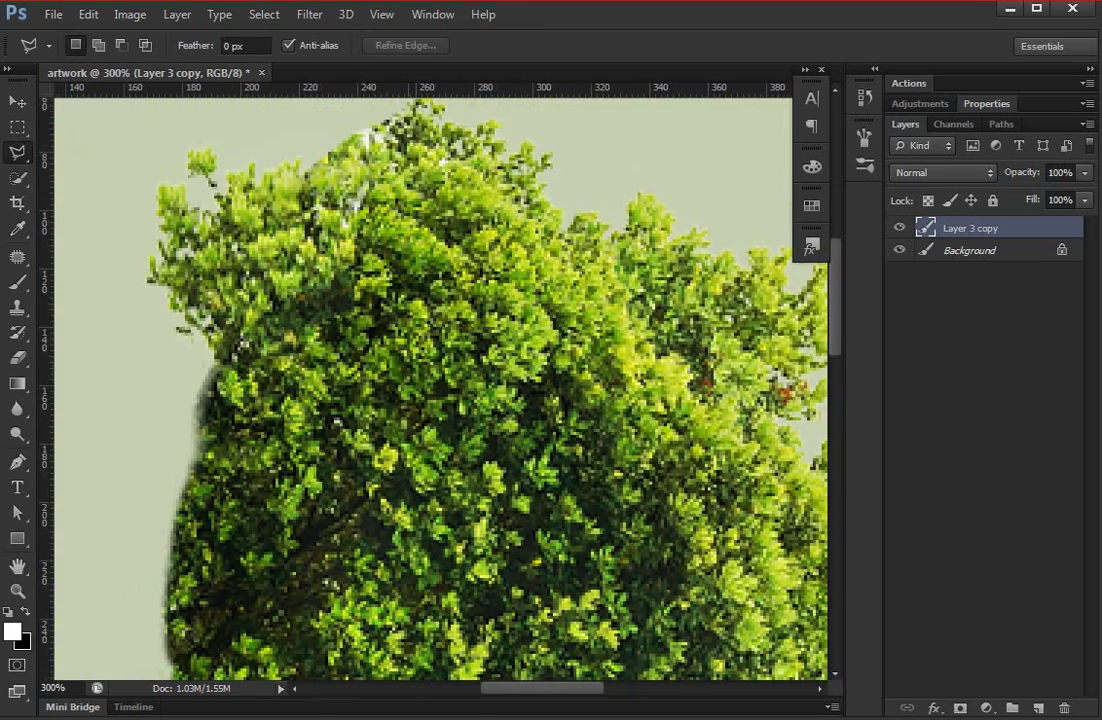
{"action": "key", "text": "j"}
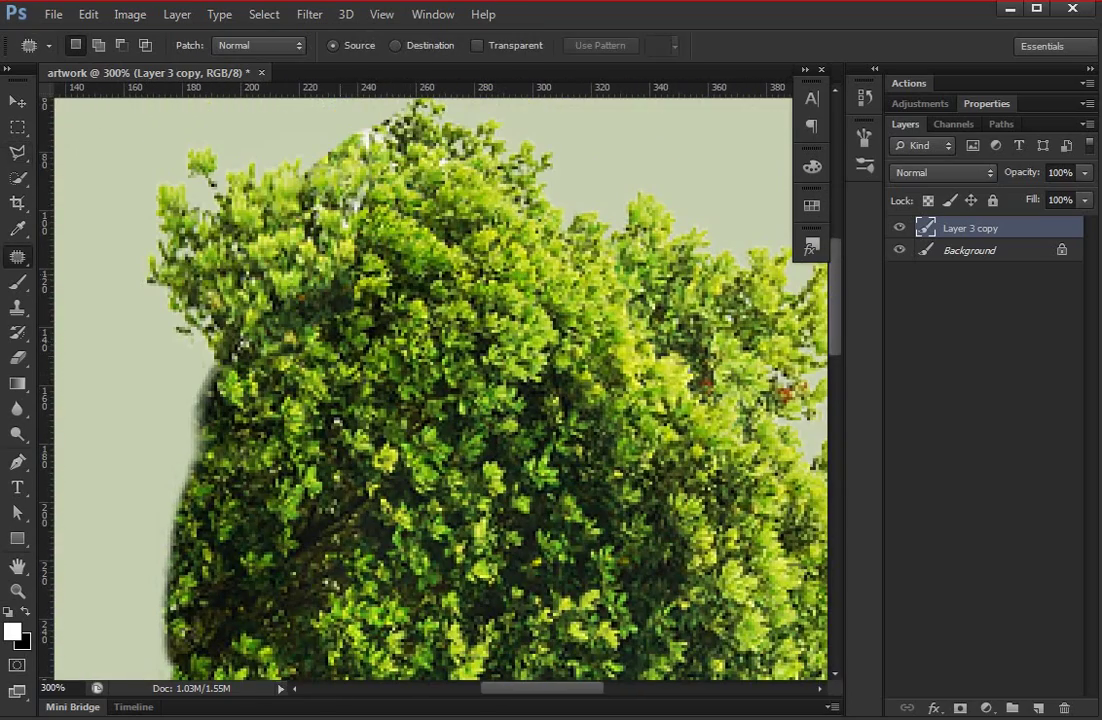
{"action": "mouse_move", "coordinate": [305, 166]}
{"action": "left_mouse_down"}
{"action": "mouse_move", "coordinate": [300, 218]}
{"action": "mouse_move", "coordinate": [331, 234]}
{"action": "left_mouse_up"}
{"action": "key", "text": "ctrl+d"}
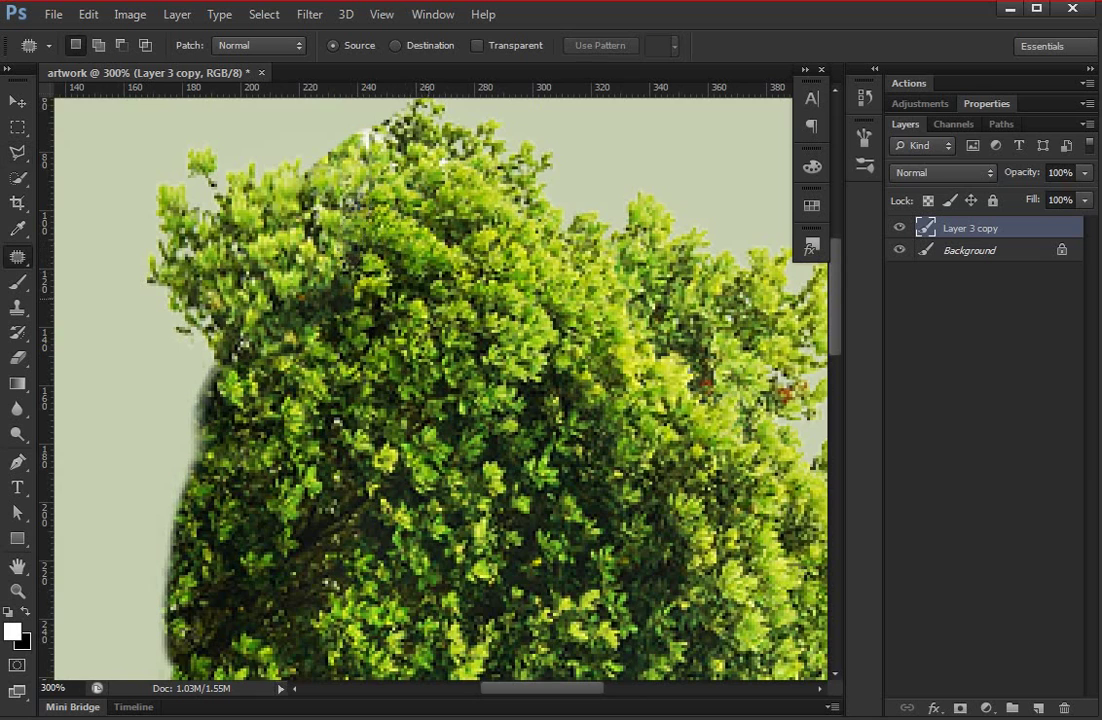
- Patch the crown blemish with nearby clean foliage, then view the head at 200%
{"action": "scroll", "coordinate": [440, 380], "scroll_direction": "down", "scroll_amount": 1}
{"action": "mouse_move", "coordinate": [300, 124]}
{"action": "left_mouse_down"}
{"action": "mouse_move", "coordinate": [290, 200]}
{"action": "mouse_move", "coordinate": [350, 185]}
{"action": "mouse_move", "coordinate": [375, 265]}
{"action": "left_mouse_up"}
{"action": "key", "text": "ctrl+d"}
{"action": "key", "text": "ctrl+minus"}
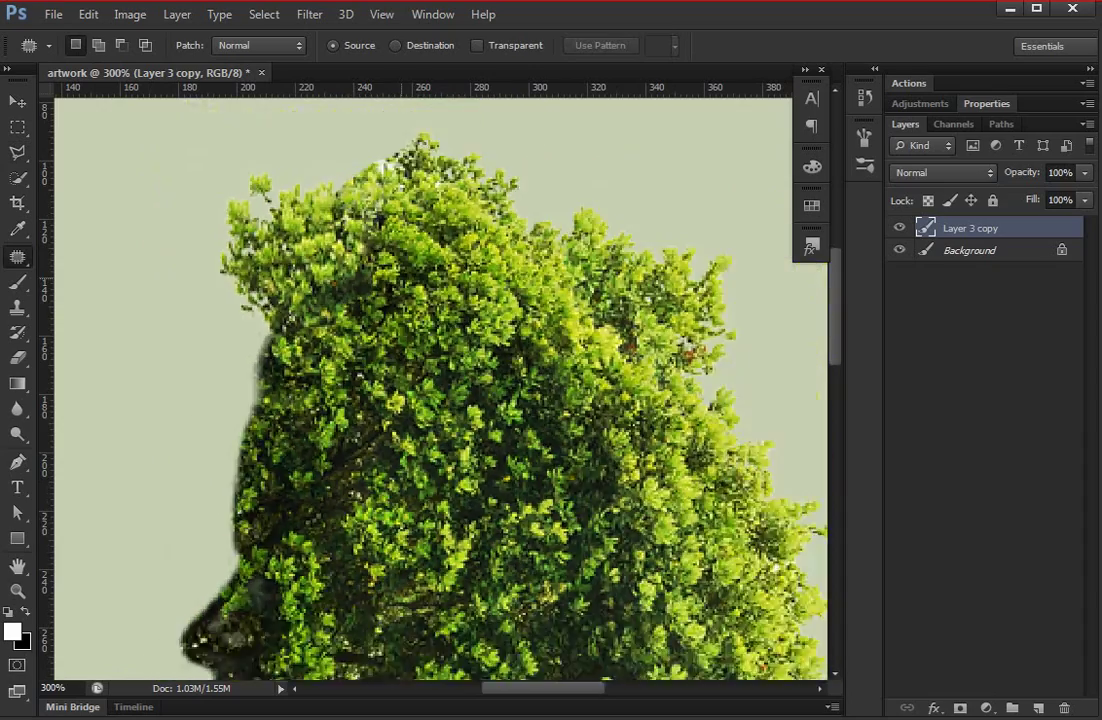
{"action": "key", "text": "ctrl+minus"}
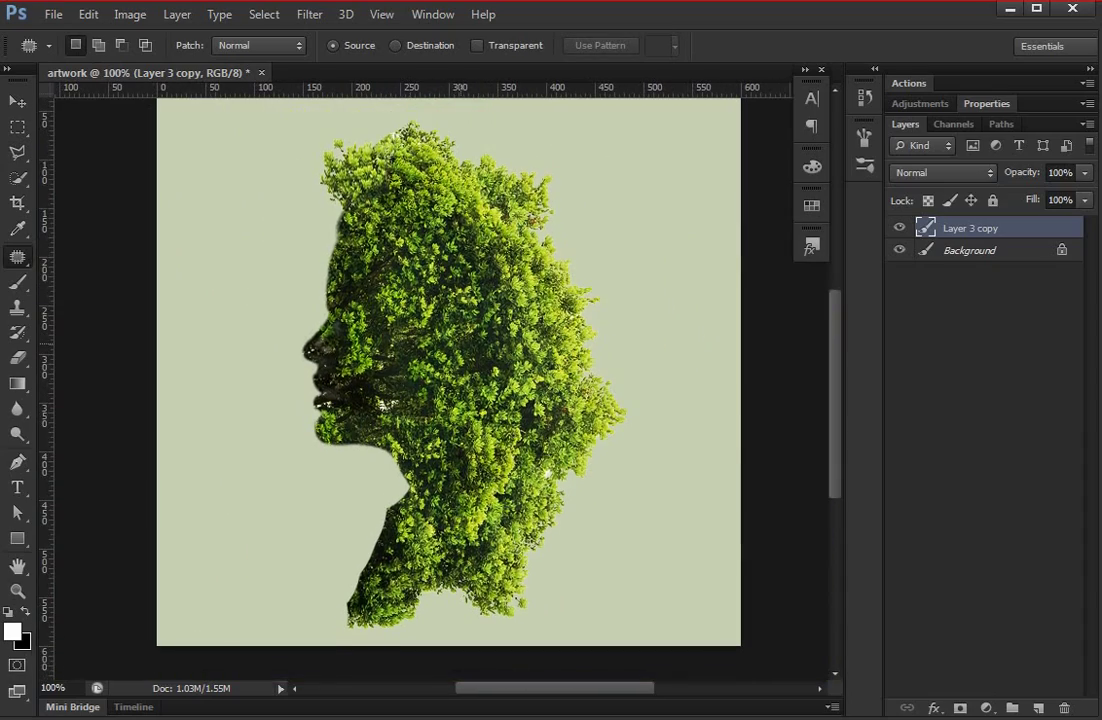
{"action": "key", "text": "ctrl+plus"}
{"action": "scroll", "coordinate": [440, 390], "scroll_direction": "down", "scroll_amount": 3}
- Erase the stray foliage along the neck's left edge
{"action": "scroll", "coordinate": [440, 390], "scroll_direction": "down", "scroll_amount": 2}
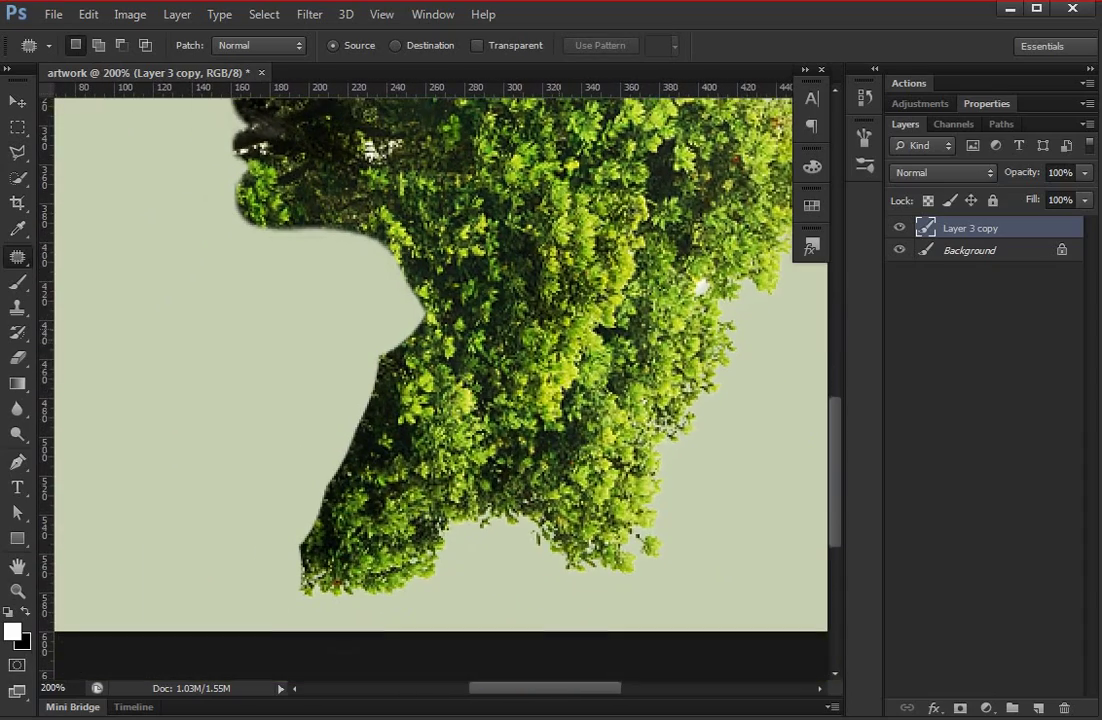
{"action": "key", "text": "e"}
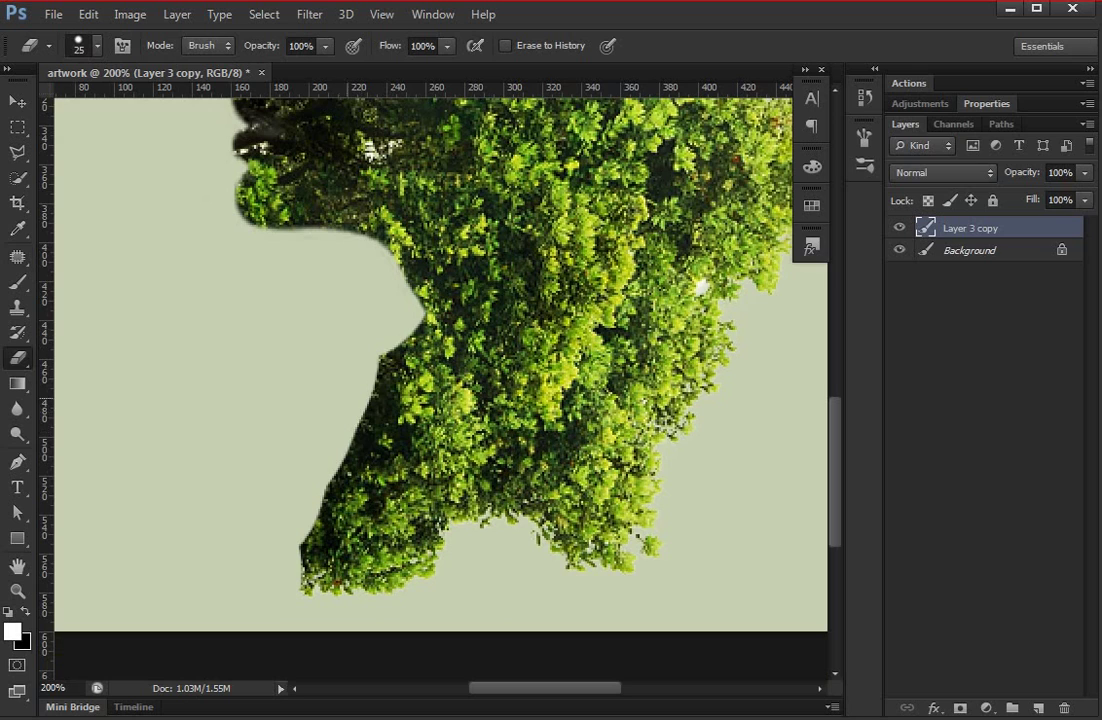
{"action": "left_click_drag", "start_coordinate": [385, 370], "coordinate": [355, 445]}
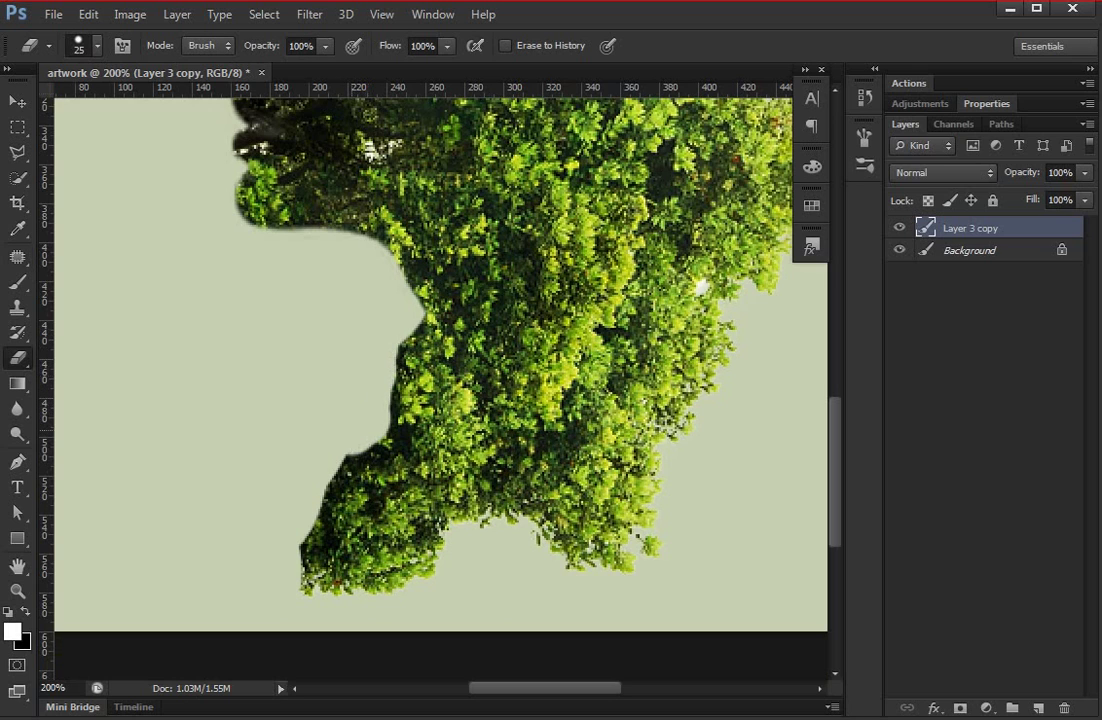
- Lasso the lower foliage clump and move and rotate it to about 93 degrees under the chin
{"action": "key", "text": "l"}
{"action": "left_click", "coordinate": [278, 570]}
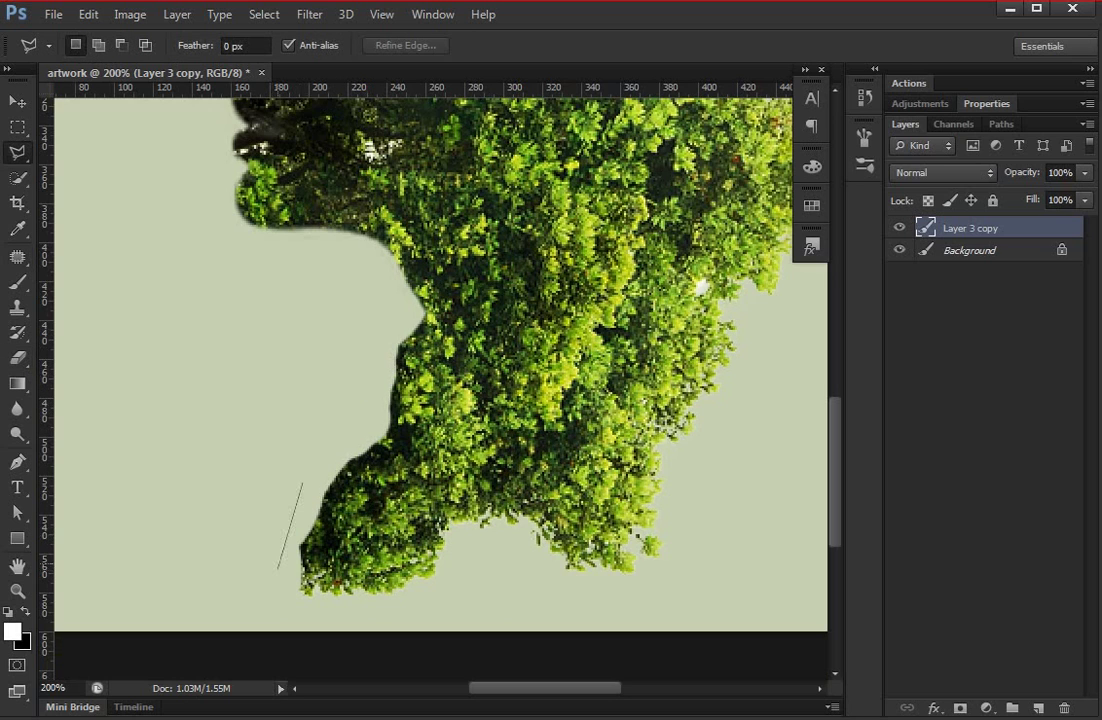
{"action": "left_click", "coordinate": [312, 465]}
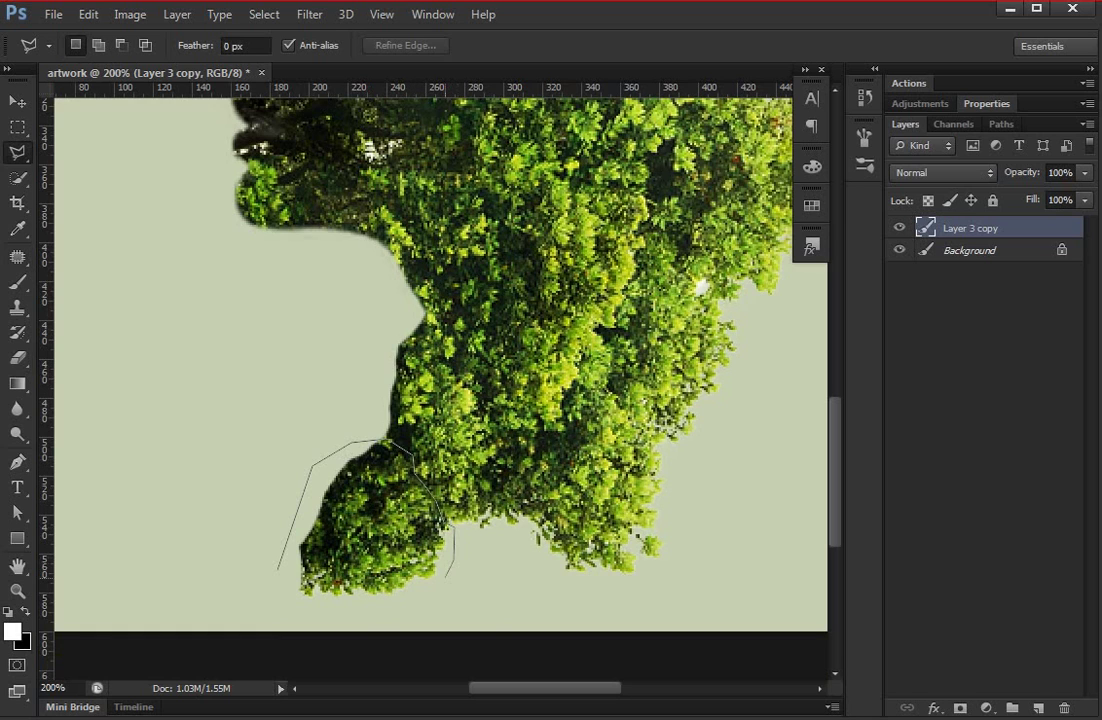
{"action": "left_click", "coordinate": [278, 570]}
{"action": "left_click_drag", "start_coordinate": [380, 450], "coordinate": [313, 352]}
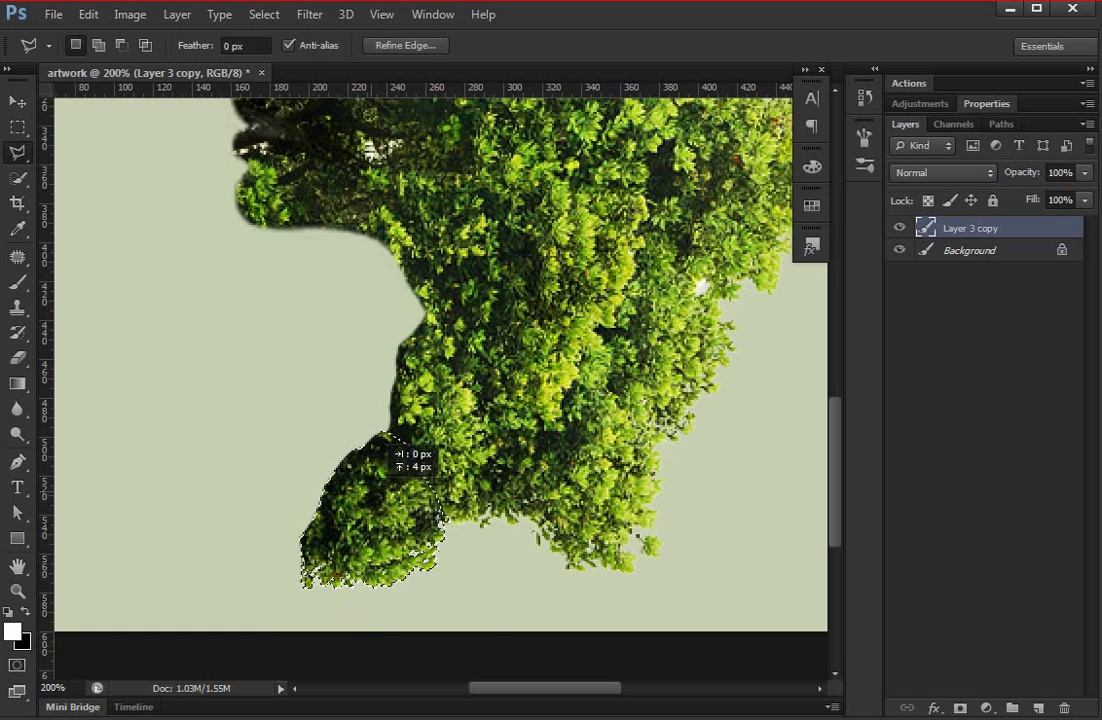
{"action": "key", "text": "ctrl+t"}
{"action": "left_click_drag", "start_coordinate": [330, 510], "coordinate": [400, 485]}
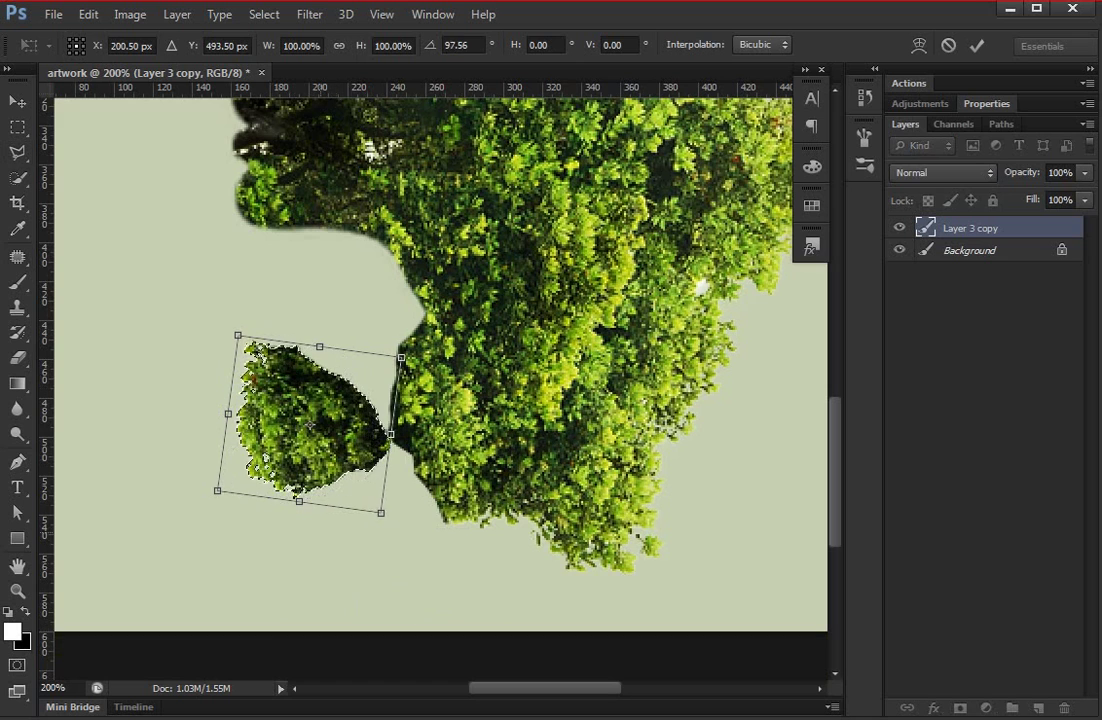
{"action": "left_click_drag", "start_coordinate": [335, 425], "coordinate": [510, 491]}
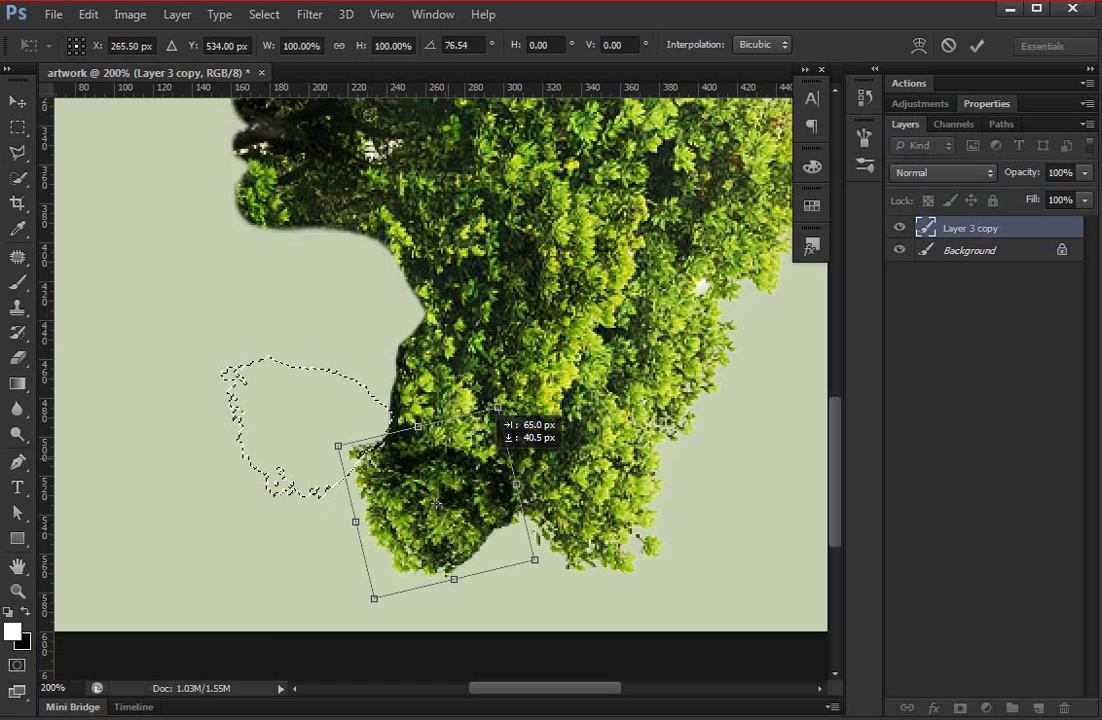
{"action": "mouse_move", "coordinate": [600, 480]}
{"action": "left_mouse_down"}
{"action": "mouse_move", "coordinate": [620, 462]}
{"action": "mouse_move", "coordinate": [624, 500]}
{"action": "left_mouse_up"}
{"action": "left_click_drag", "start_coordinate": [472, 401], "coordinate": [435, 413]}
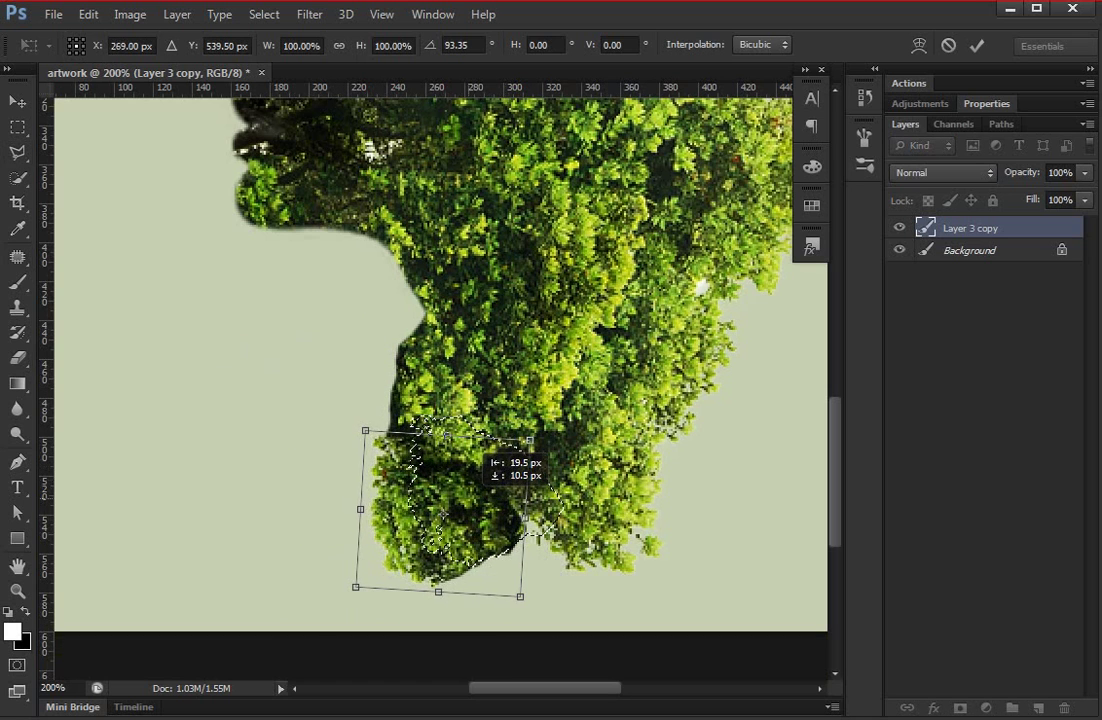
{"action": "key", "text": "Return"}
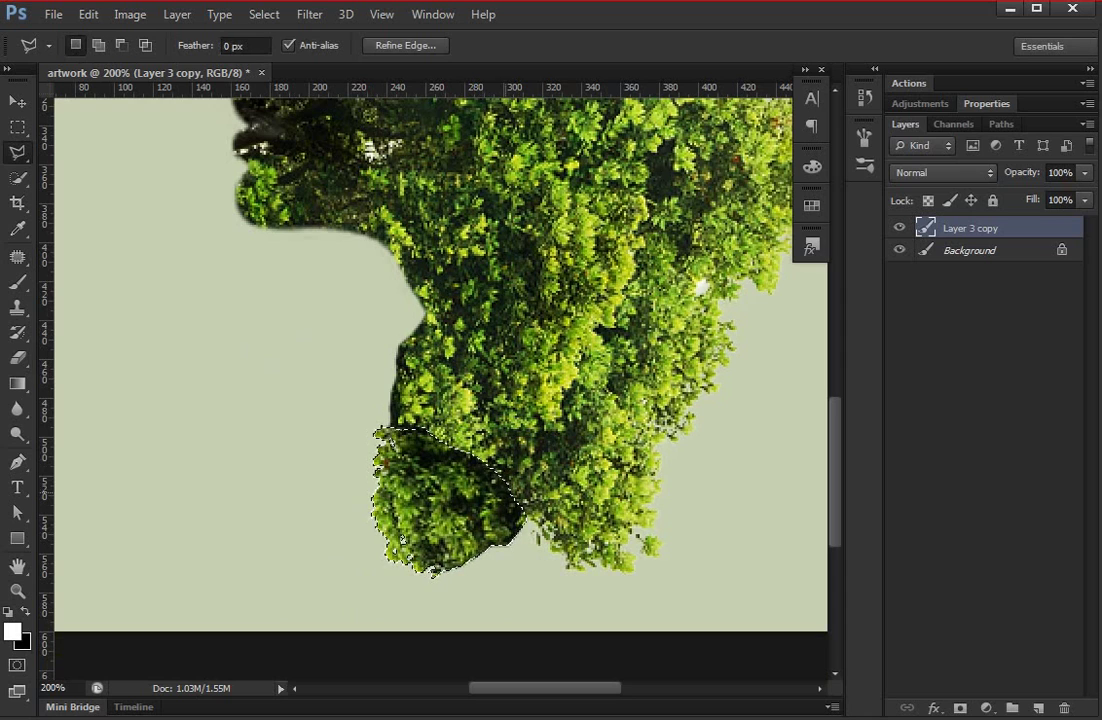
- Erase the gap between clump and foliage, then rotate the lower clump about -28 degrees
{"action": "key", "text": "e"}
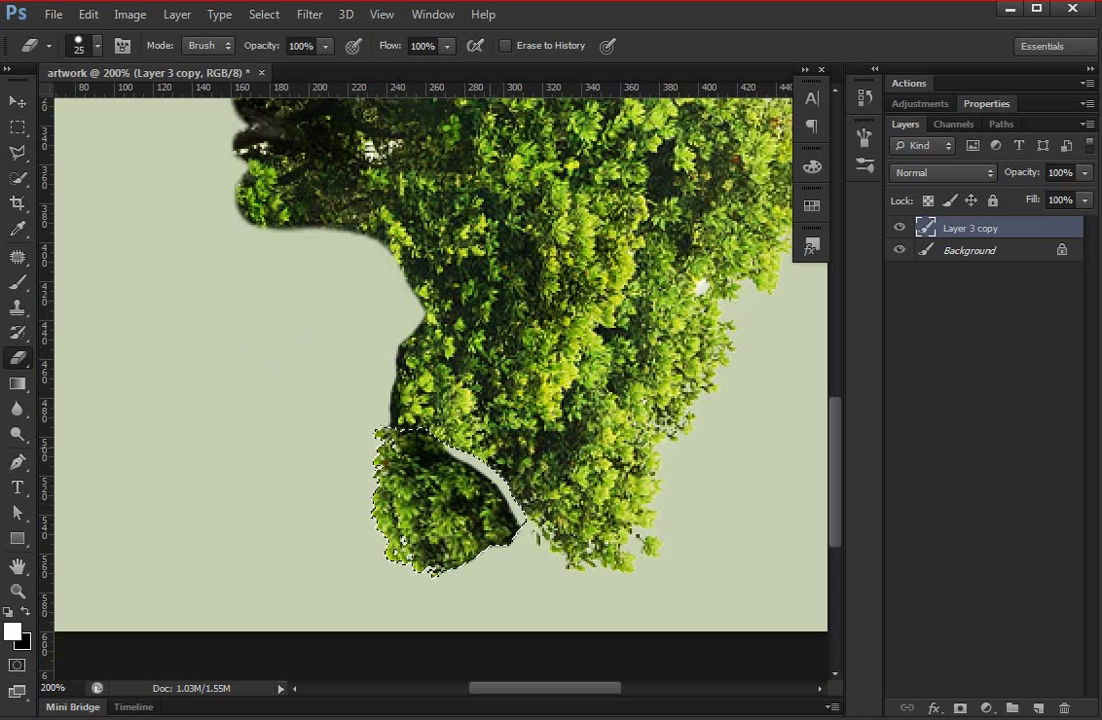
{"action": "left_click_drag", "start_coordinate": [468, 472], "coordinate": [506, 532]}
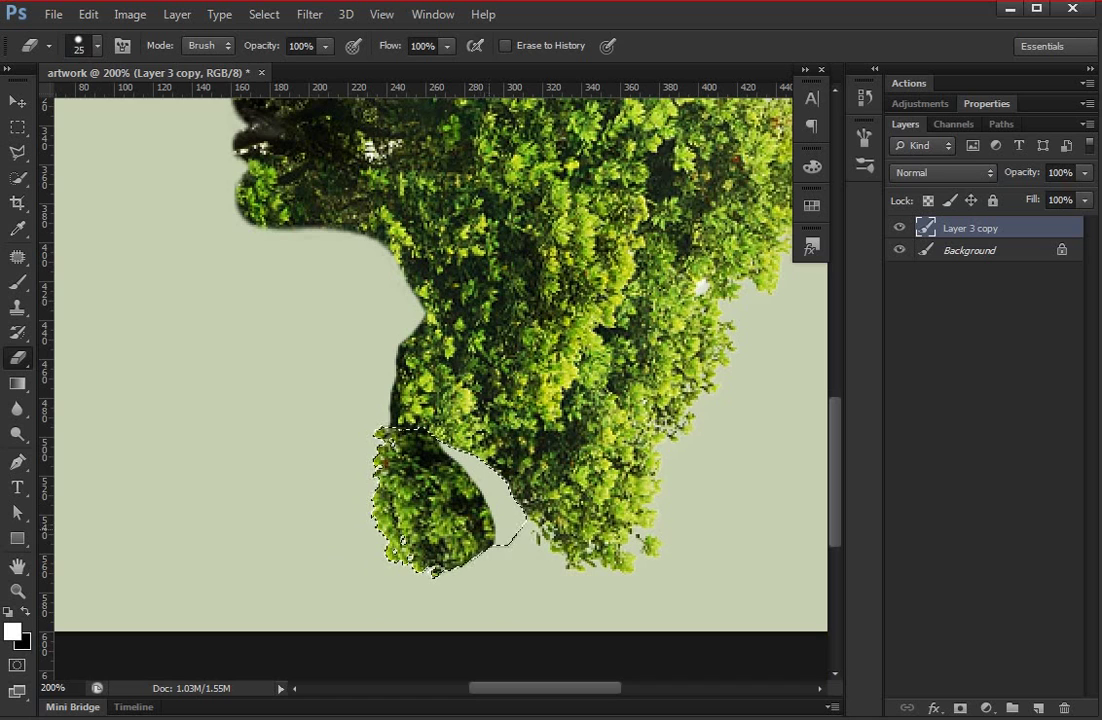
{"action": "left_click_drag", "start_coordinate": [445, 467], "coordinate": [446, 468]}
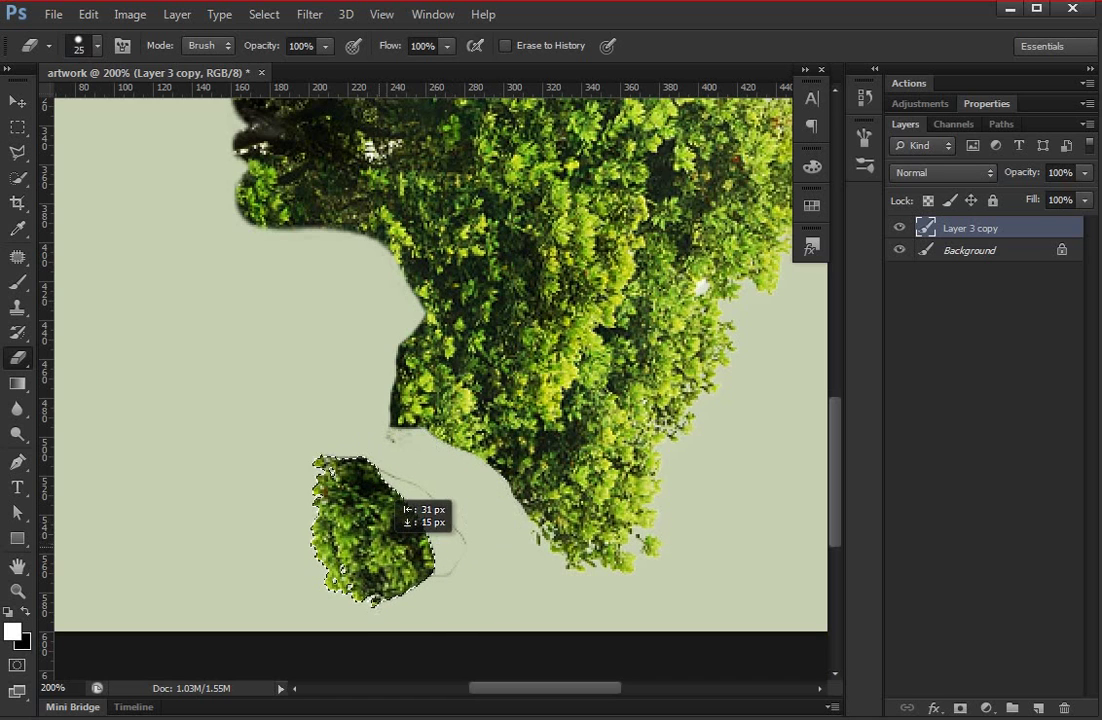
{"action": "key", "text": "ctrl+t"}
{"action": "mouse_move", "coordinate": [520, 375]}
{"action": "left_mouse_down"}
{"action": "mouse_move", "coordinate": [552, 402]}
{"action": "mouse_move", "coordinate": [530, 402]}
{"action": "mouse_move", "coordinate": [539, 405]}
{"action": "left_mouse_up"}
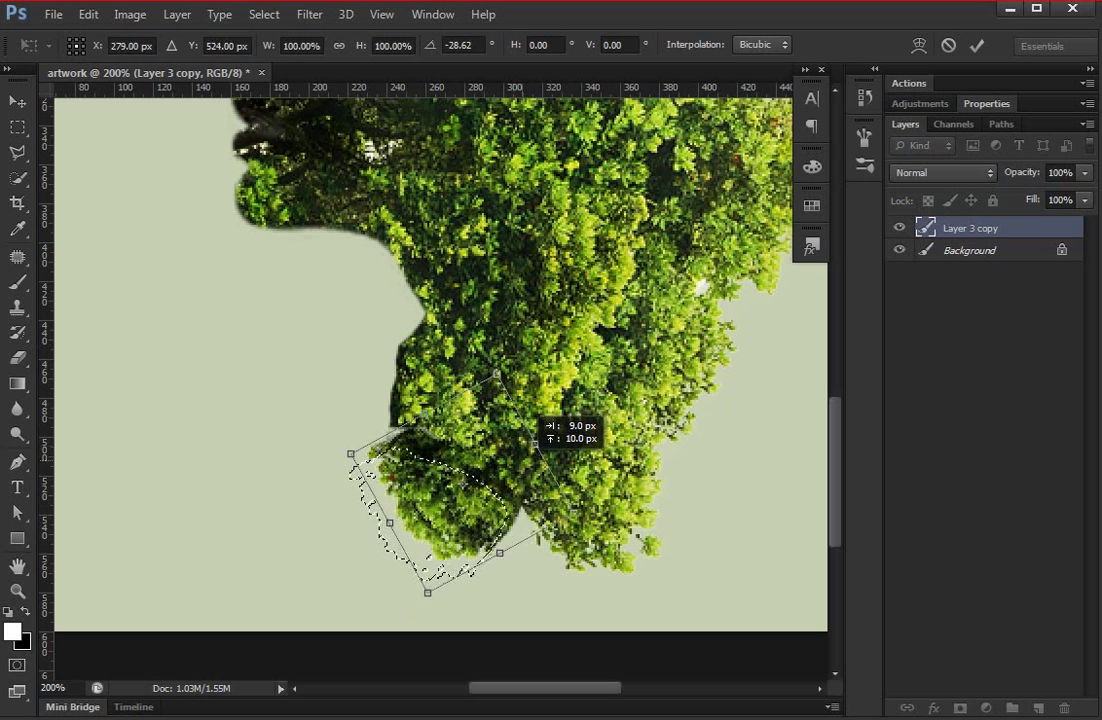
{"action": "key", "text": "Return"}
{"action": "key", "text": "ctrl+d"}
{"action": "key", "text": "e"}
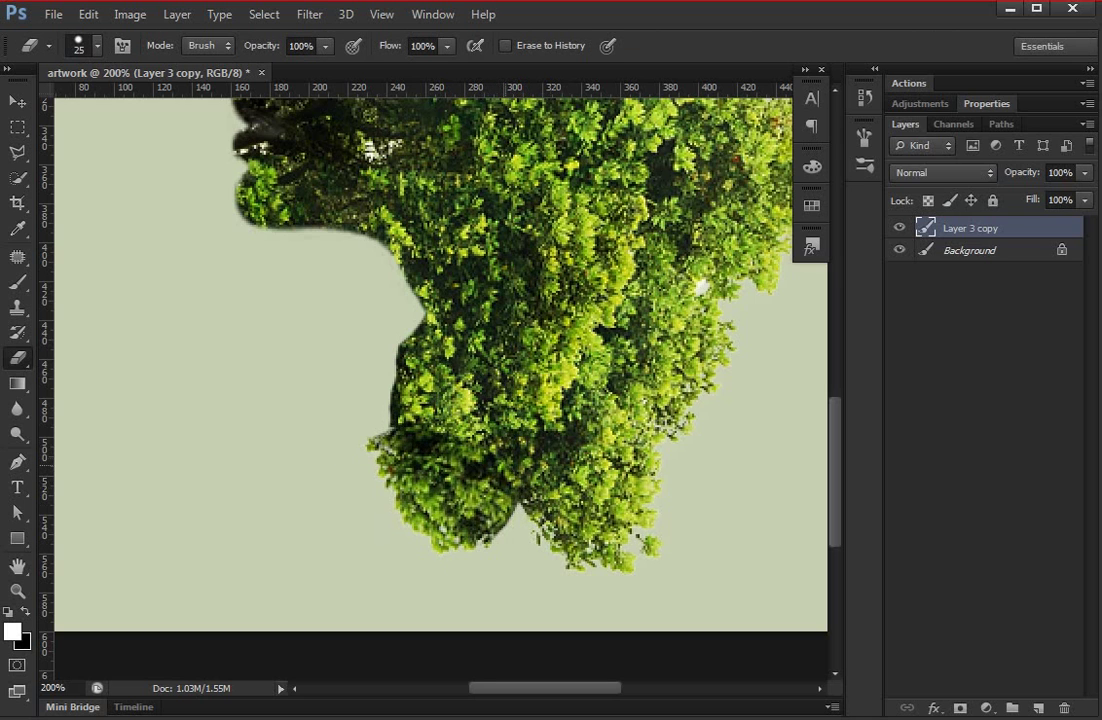
{"action": "key", "text": "ctrl+minus"}
{"action": "key", "text": "ctrl+minus"}
{"action": "key", "text": "ctrl+plus"}
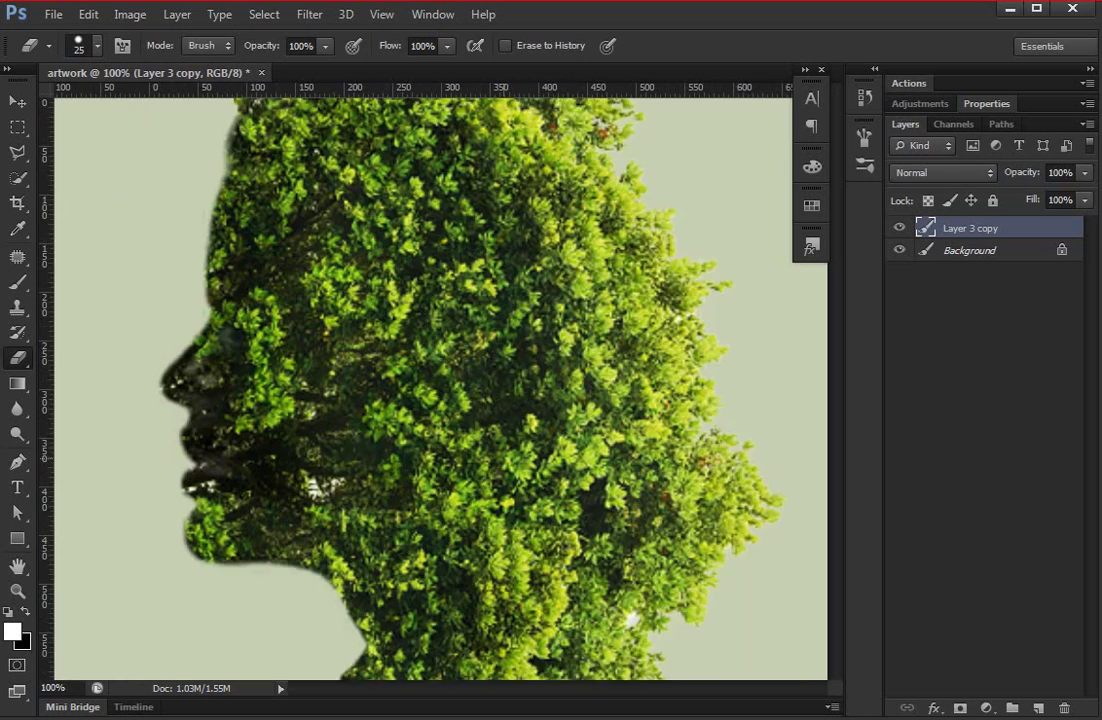
{"action": "key", "text": "ctrl+plus"}
{"action": "scroll", "coordinate": [440, 380], "scroll_direction": "down", "scroll_amount": 5}
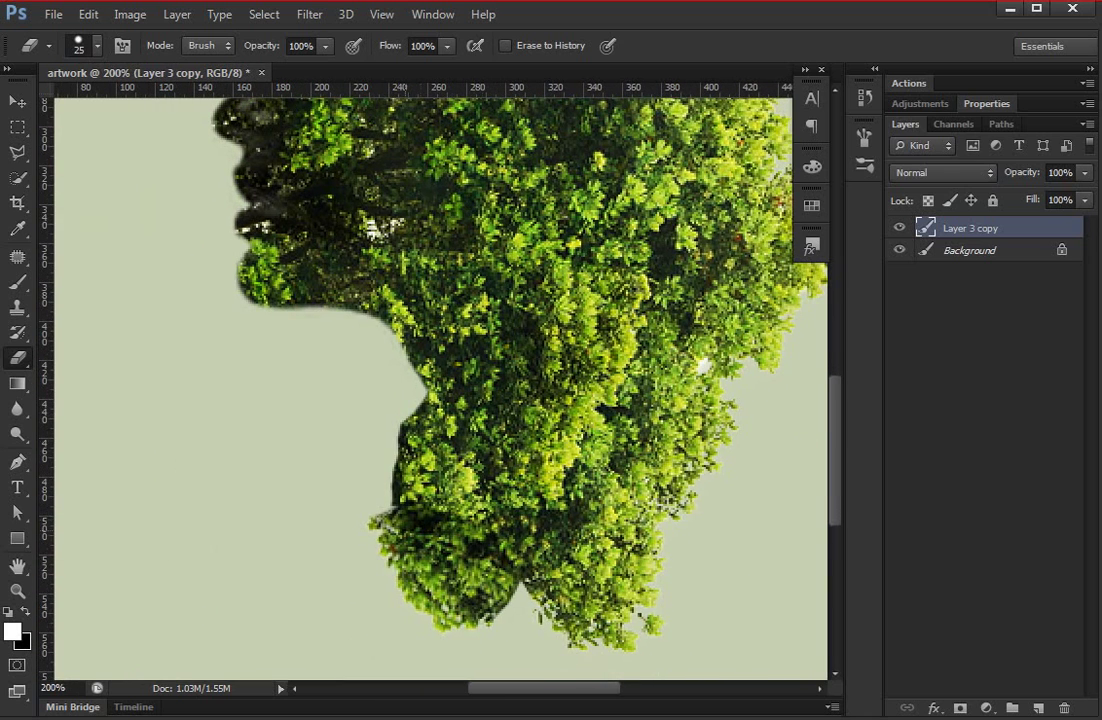
- Lasso the foliage tip at the bottom and move it up and left
{"action": "key", "text": "l"}
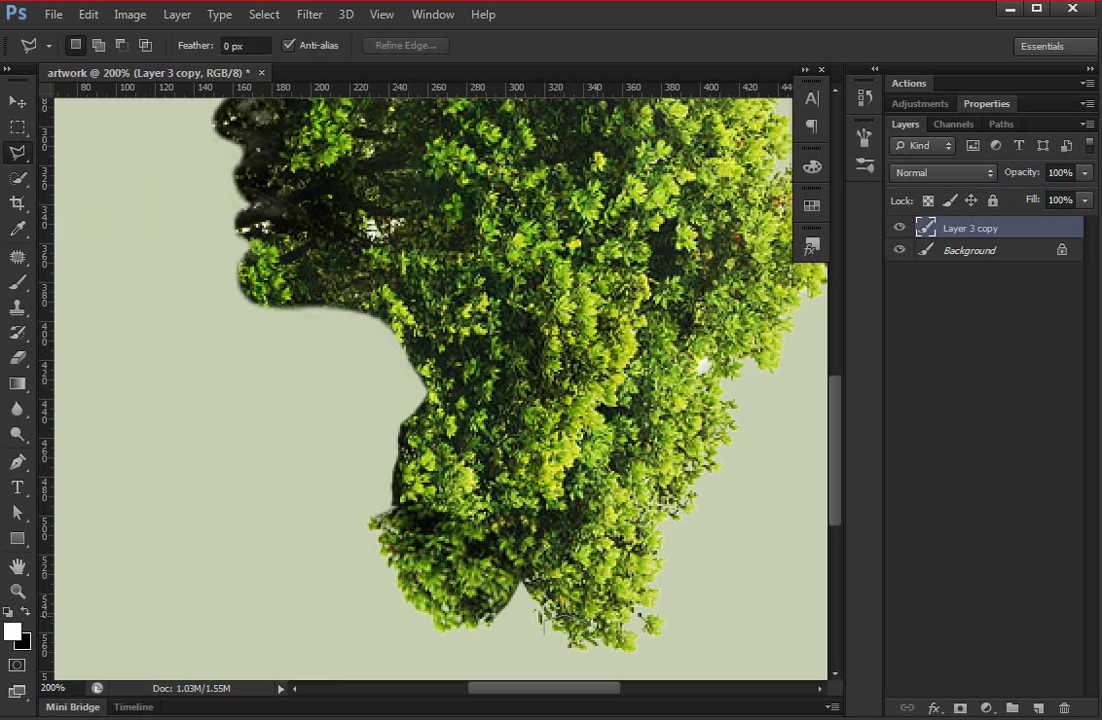
{"action": "left_click", "coordinate": [543, 620]}
{"action": "left_click", "coordinate": [640, 600]}
{"action": "left_click", "coordinate": [675, 632]}
{"action": "left_click", "coordinate": [655, 656]}
{"action": "left_click", "coordinate": [572, 664]}
{"action": "left_click", "coordinate": [543, 622]}
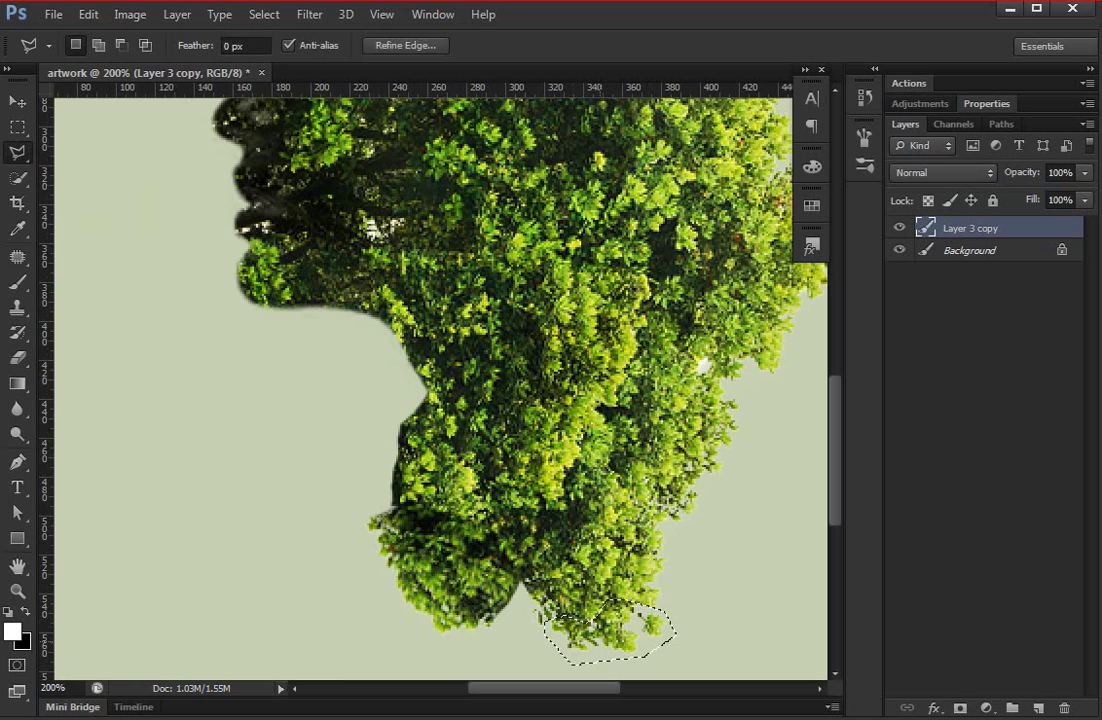
{"action": "mouse_move", "coordinate": [600, 635]}
{"action": "left_mouse_down"}
{"action": "mouse_move", "coordinate": [340, 520]}
{"action": "mouse_move", "coordinate": [295, 450]}
{"action": "left_mouse_up"}
- Rotate and slightly squash the foliage piece to fit the neck's front edge, then fit the view
{"action": "key", "text": "ctrl+t"}
{"action": "left_click_drag", "start_coordinate": [219, 482], "coordinate": [240, 400]}
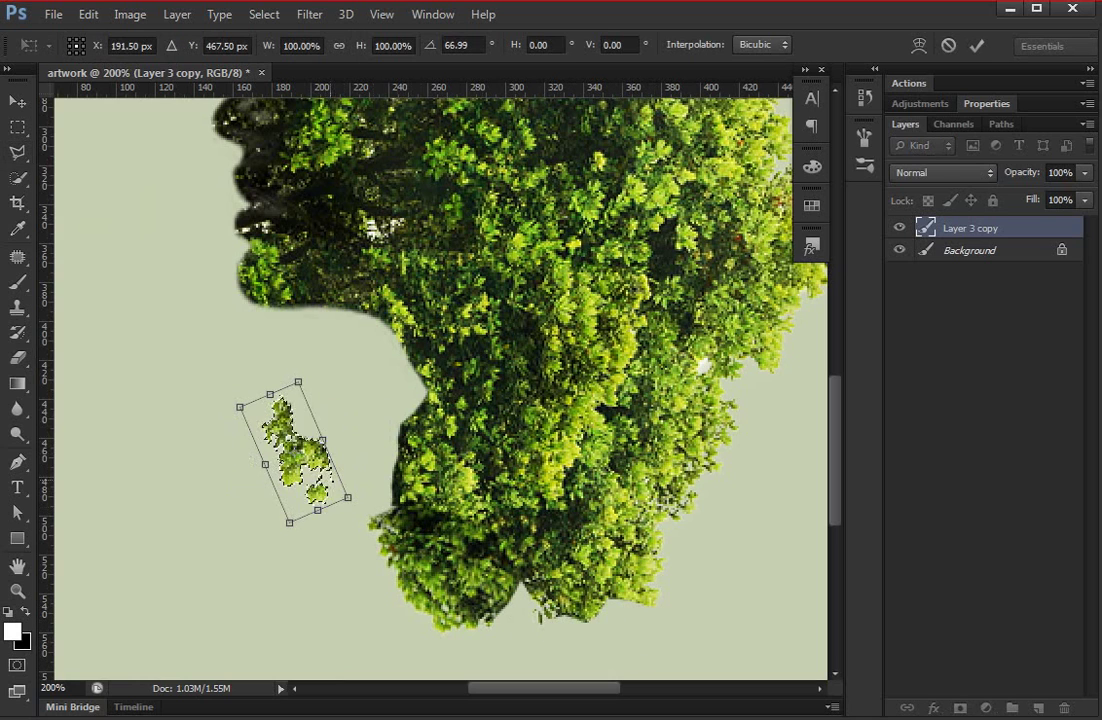
{"action": "left_click_drag", "start_coordinate": [290, 455], "coordinate": [400, 410]}
{"action": "mouse_move", "coordinate": [420, 470]}
{"action": "left_mouse_down"}
{"action": "mouse_move", "coordinate": [440, 455]}
{"action": "mouse_move", "coordinate": [395, 420]}
{"action": "mouse_move", "coordinate": [445, 425]}
{"action": "left_mouse_up"}
{"action": "mouse_move", "coordinate": [412, 470]}
{"action": "left_mouse_down"}
{"action": "mouse_move", "coordinate": [405, 443]}
{"action": "mouse_move", "coordinate": [405, 452]}
{"action": "left_mouse_up"}
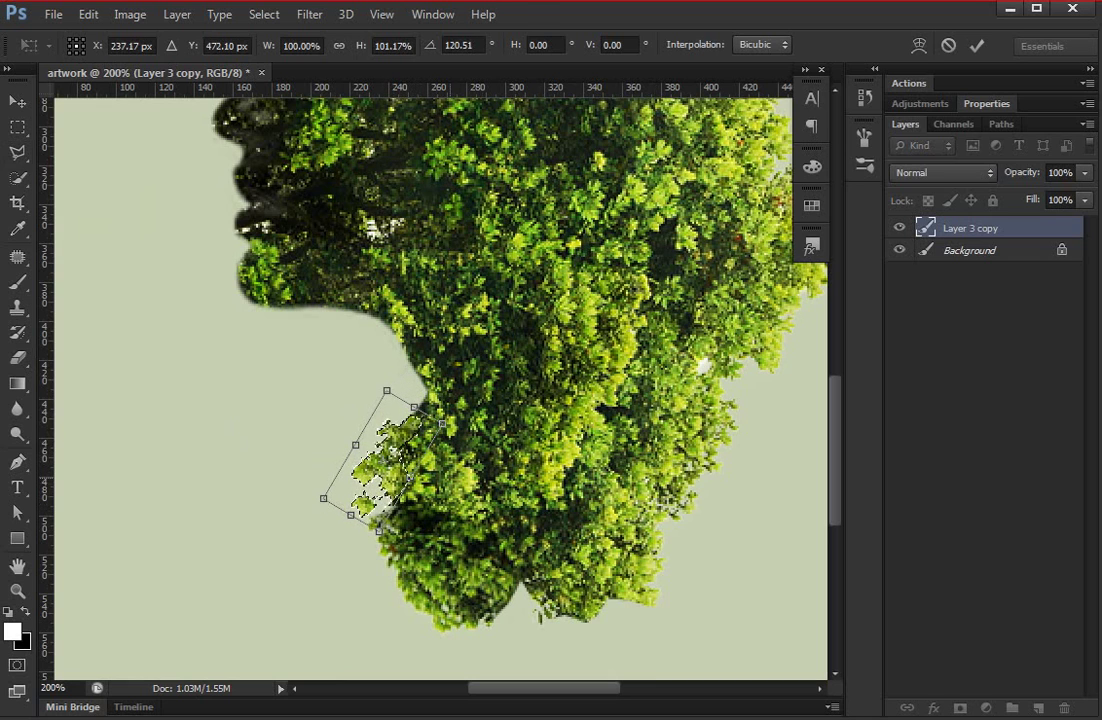
{"action": "key", "text": "Return"}
{"action": "key", "text": "ctrl+0"}
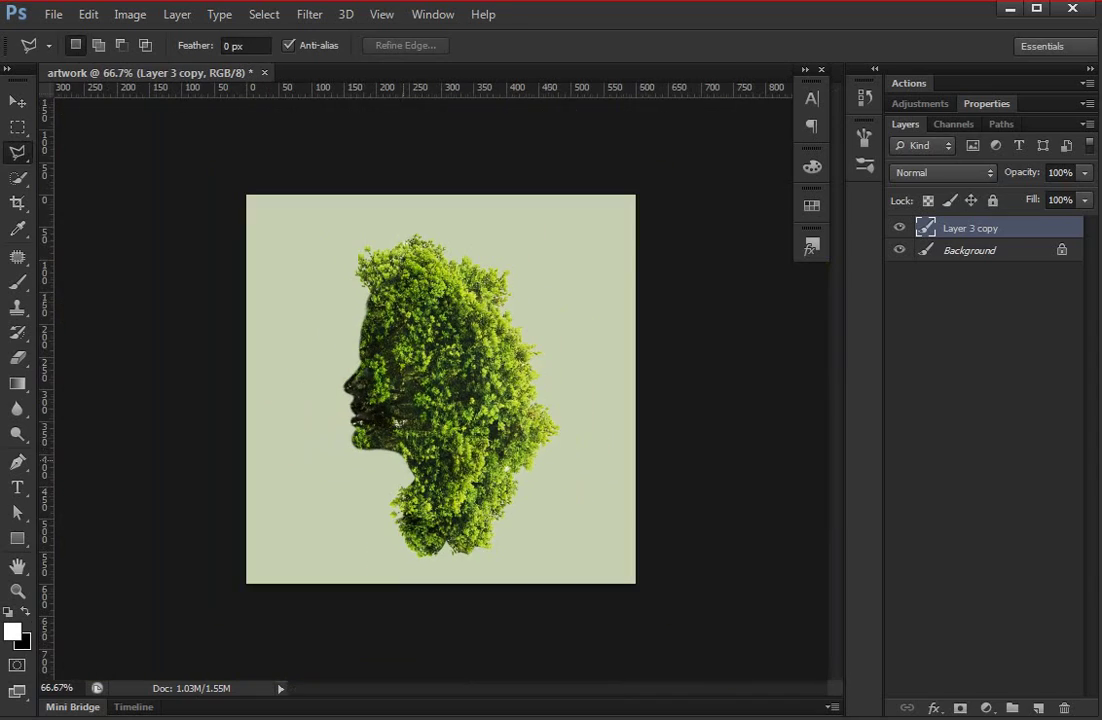
- Shift the tree-head about 15 px left and 19 px up, then inspect it zoomed in
{"action": "key", "text": "v"}
{"action": "left_click_drag", "start_coordinate": [490, 350], "coordinate": [476, 344]}
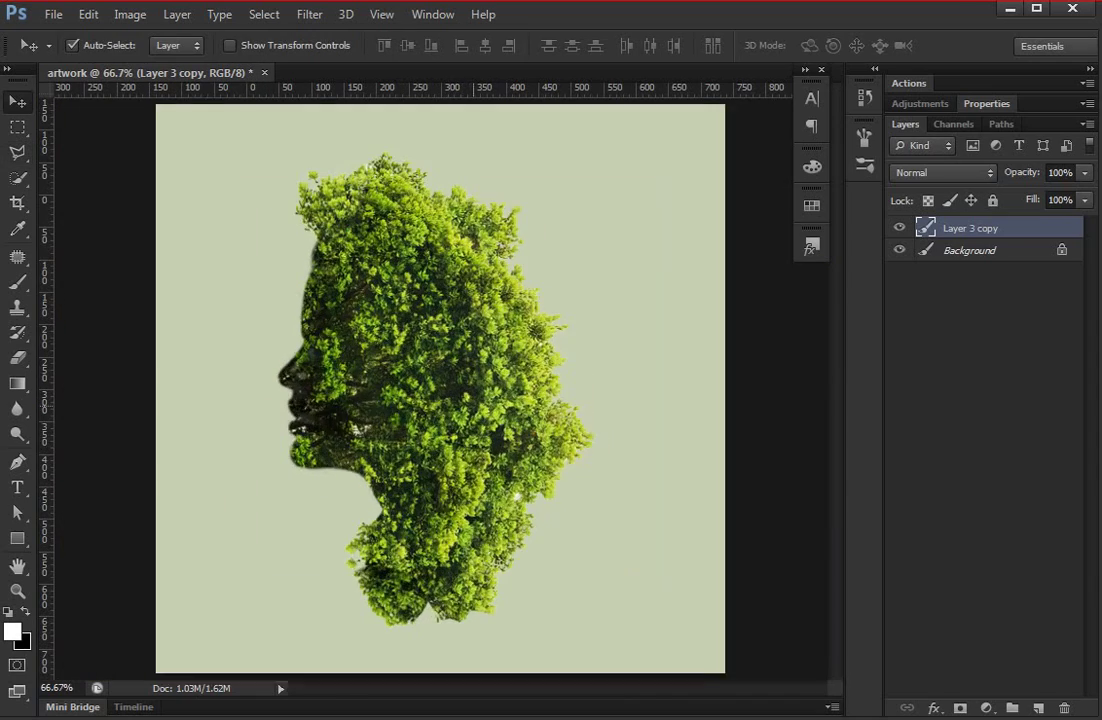
{"action": "key", "text": "ctrl+plus"}
{"action": "key", "text": "ctrl+plus"}
{"action": "scroll", "coordinate": [440, 385], "scroll_direction": "left", "scroll_amount": 5}
{"action": "scroll", "coordinate": [440, 385], "scroll_direction": "left", "scroll_amount": 1}
{"action": "scroll", "coordinate": [440, 385], "scroll_direction": "down", "scroll_amount": 1}
{"action": "scroll", "coordinate": [440, 385], "scroll_direction": "right", "scroll_amount": 1}
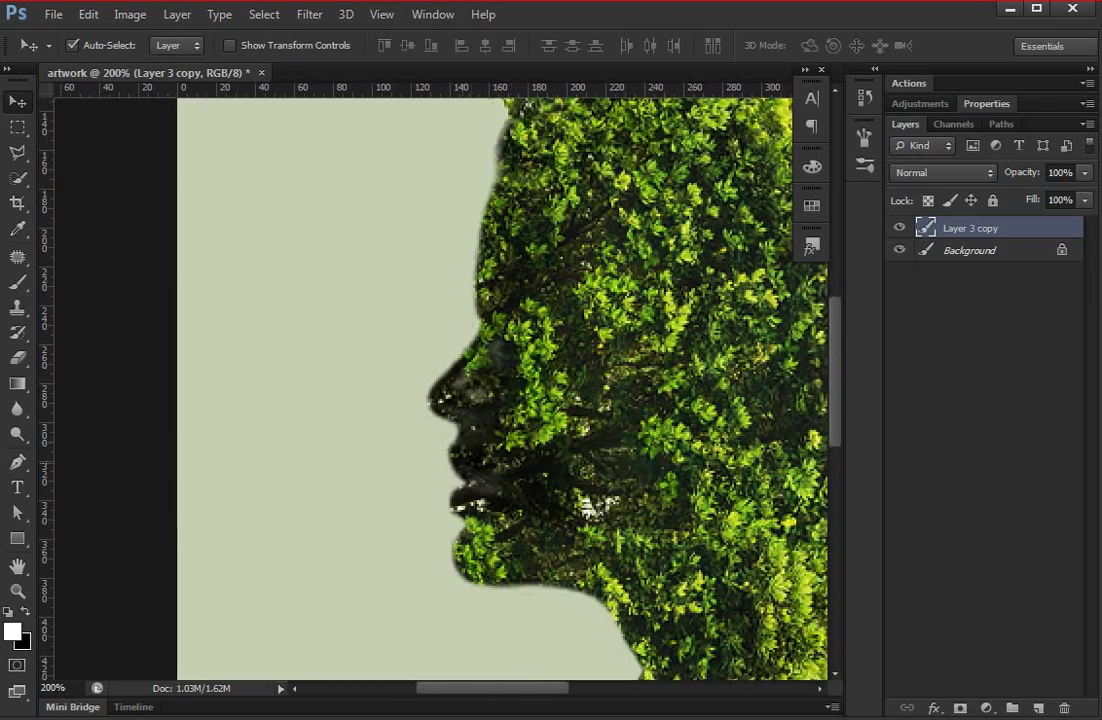
{"action": "scroll", "coordinate": [440, 385], "scroll_direction": "down", "scroll_amount": 3}
{"action": "scroll", "coordinate": [440, 385], "scroll_direction": "right", "scroll_amount": 1}
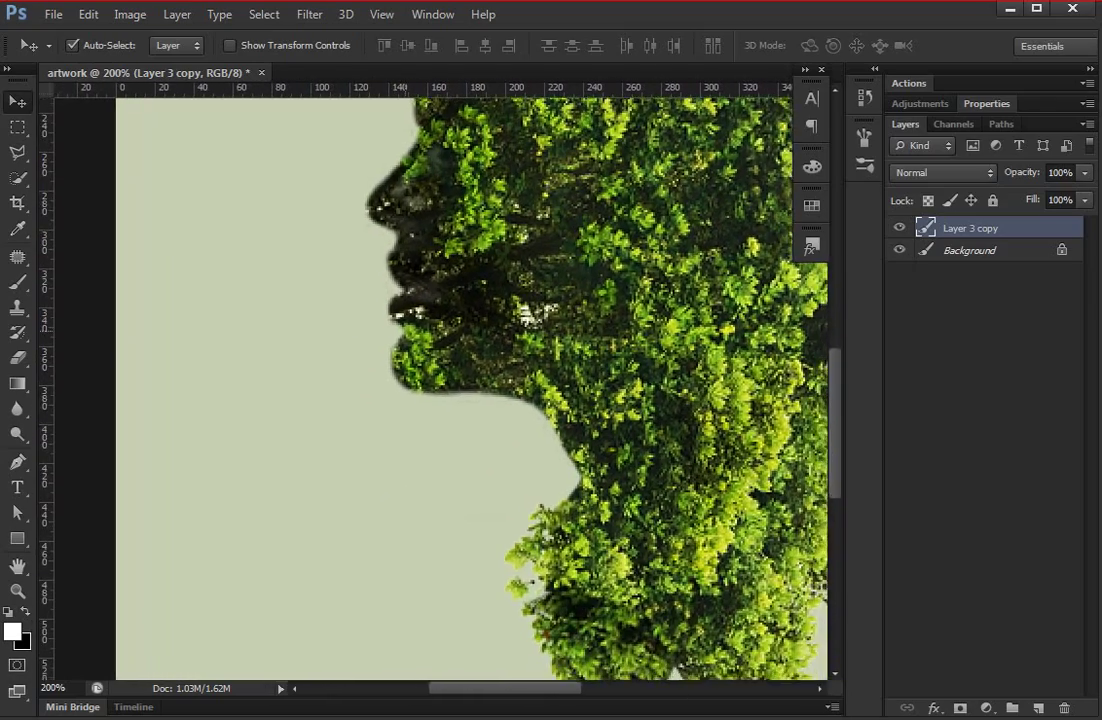
{"action": "scroll", "coordinate": [440, 385], "scroll_direction": "up", "scroll_amount": 3}
{"action": "scroll", "coordinate": [440, 385], "scroll_direction": "up", "scroll_amount": 2}
{"action": "scroll", "coordinate": [440, 385], "scroll_direction": "right", "scroll_amount": 1}
{"action": "scroll", "coordinate": [440, 385], "scroll_direction": "up", "scroll_amount": 3}
{"action": "scroll", "coordinate": [440, 385], "scroll_direction": "right", "scroll_amount": 1}
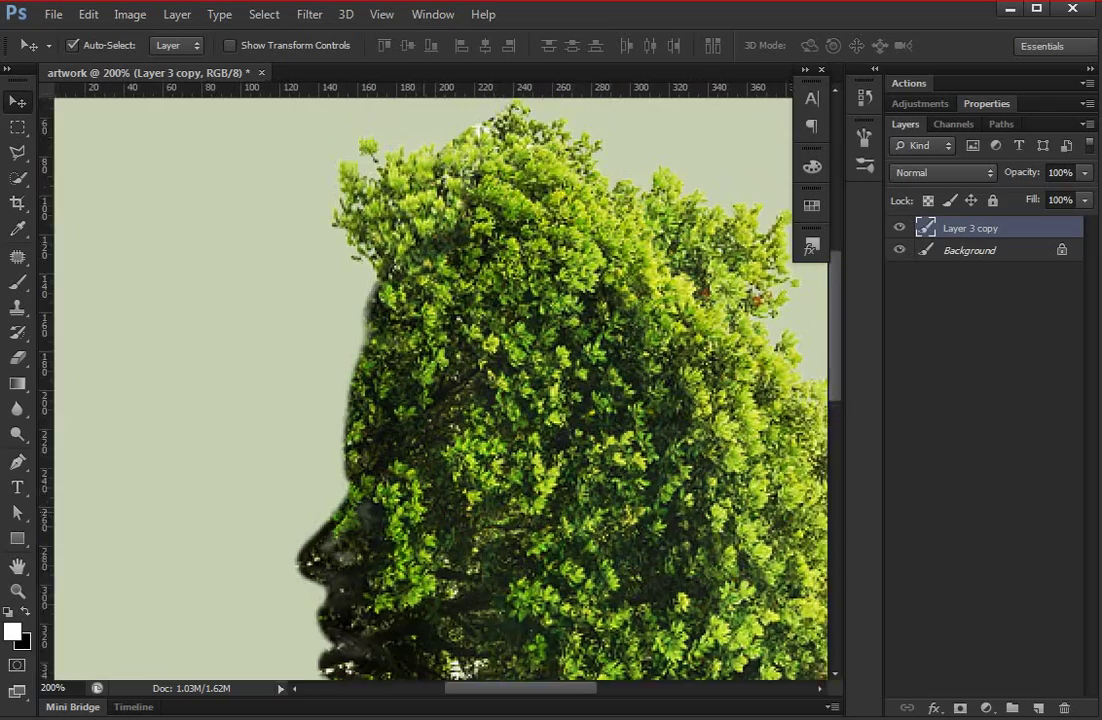
{"action": "scroll", "coordinate": [440, 385], "scroll_direction": "right", "scroll_amount": 1}
{"action": "scroll", "coordinate": [440, 385], "scroll_direction": "right", "scroll_amount": 5}
{"action": "key", "text": "ctrl+minus"}
{"action": "key", "text": "ctrl+minus"}
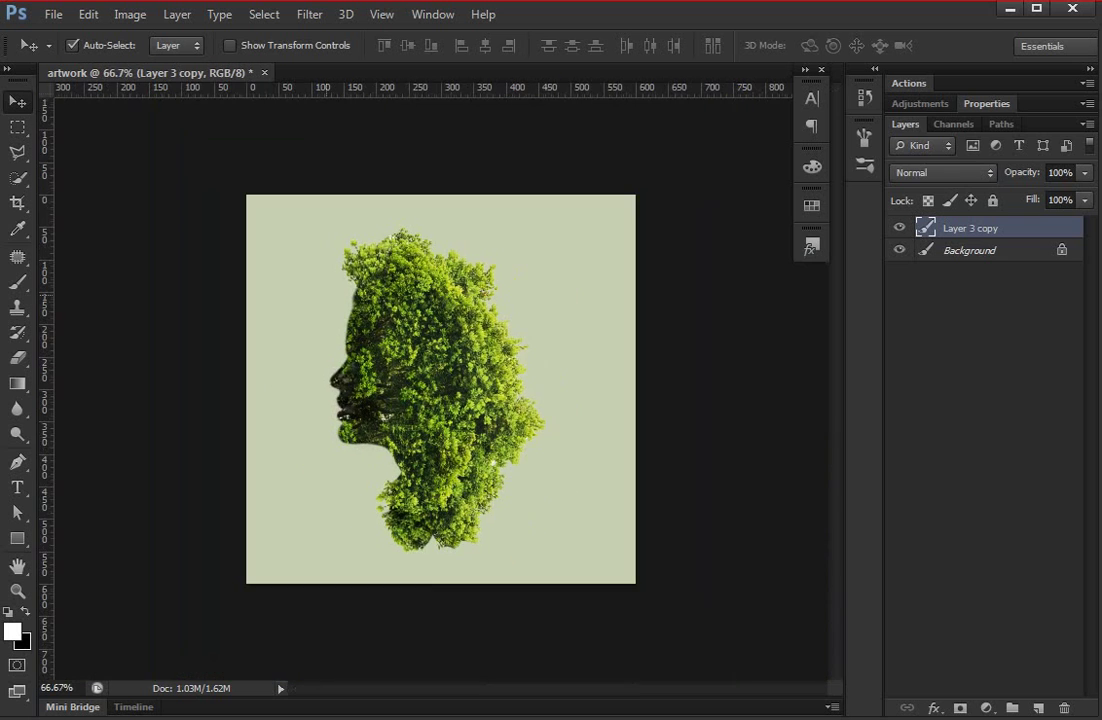
{"action": "key", "text": "ctrl+plus"}
- Add a new empty layer above the tree face and set the brush colour to bright orange
{"action": "key", "text": "ctrl+shift+alt+e"}
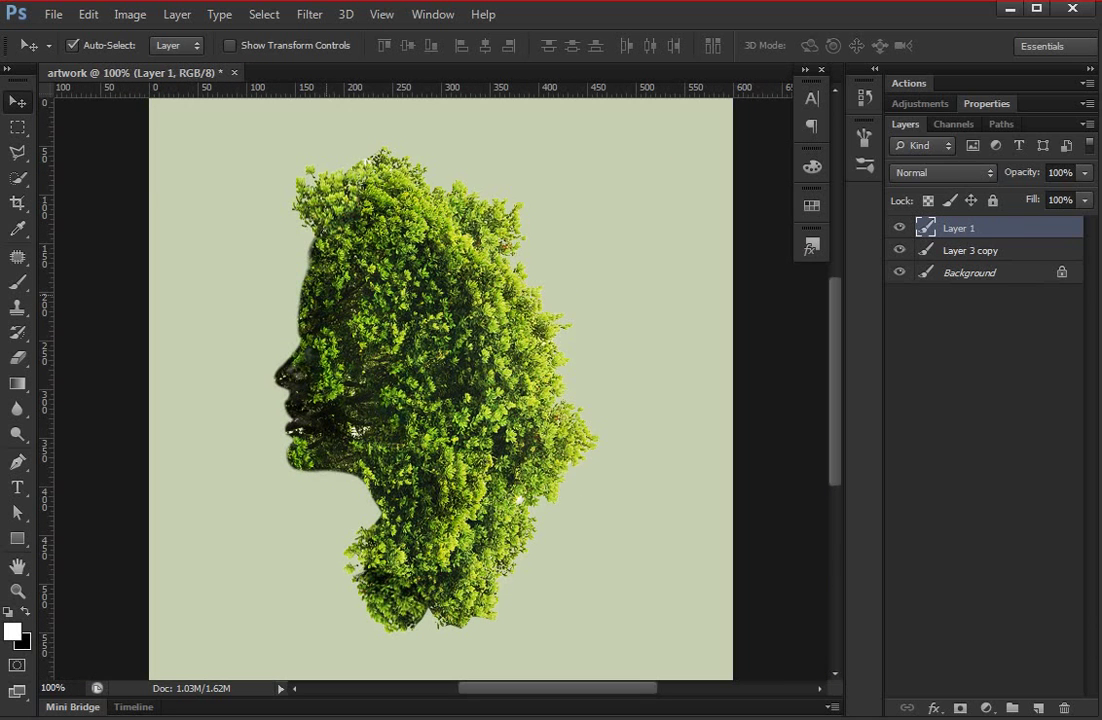
{"action": "key", "text": "b"}
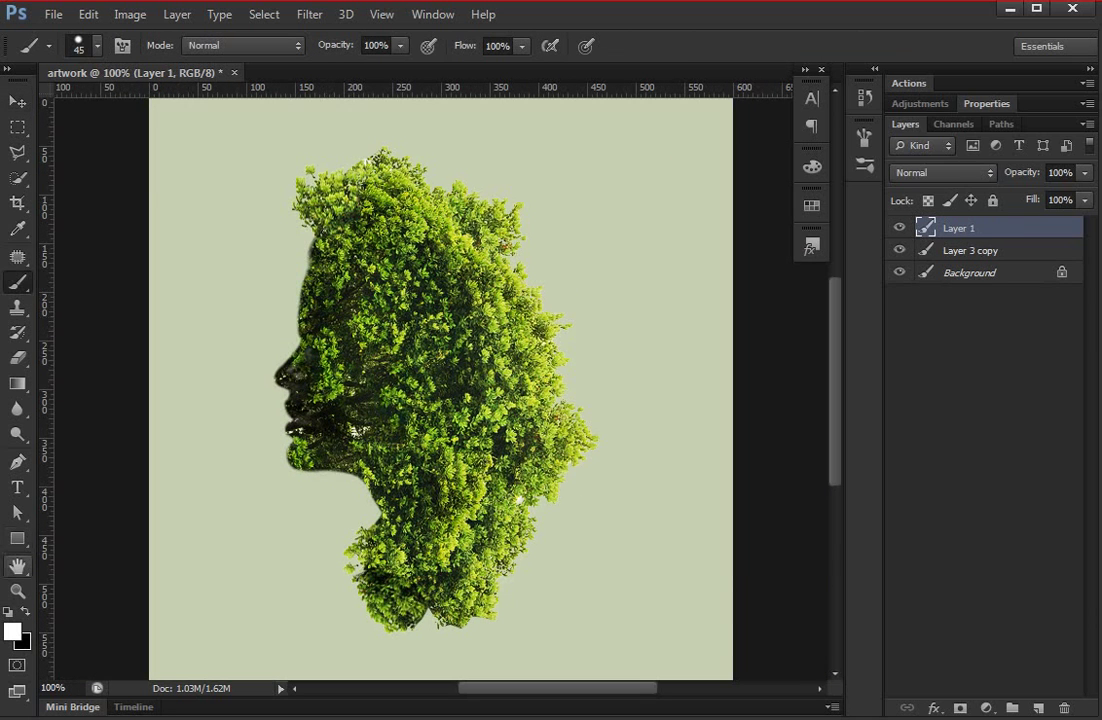
{"action": "left_click", "coordinate": [12, 631]}
{"action": "mouse_move", "coordinate": [897, 589]}
{"action": "left_mouse_down"}
{"action": "mouse_move", "coordinate": [897, 550]}
{"action": "mouse_move", "coordinate": [897, 565]}
{"action": "left_mouse_up"}
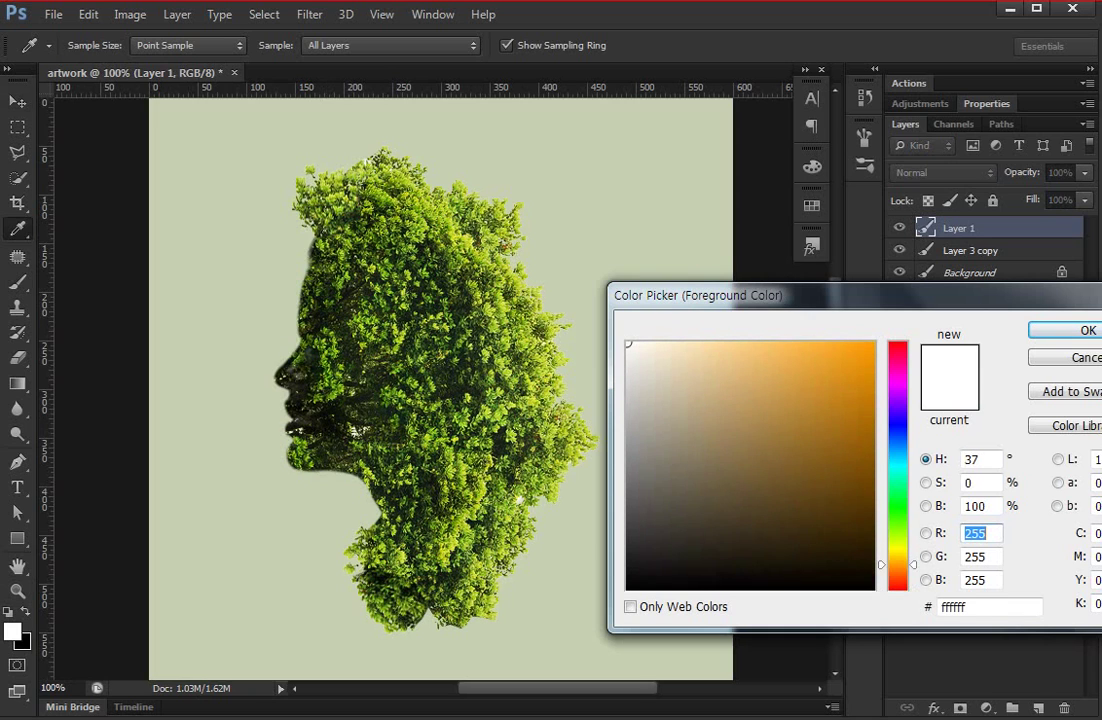
{"action": "left_click", "coordinate": [865, 356]}
{"action": "left_click_drag", "start_coordinate": [866, 356], "coordinate": [875, 342]}
{"action": "key", "text": "Return"}
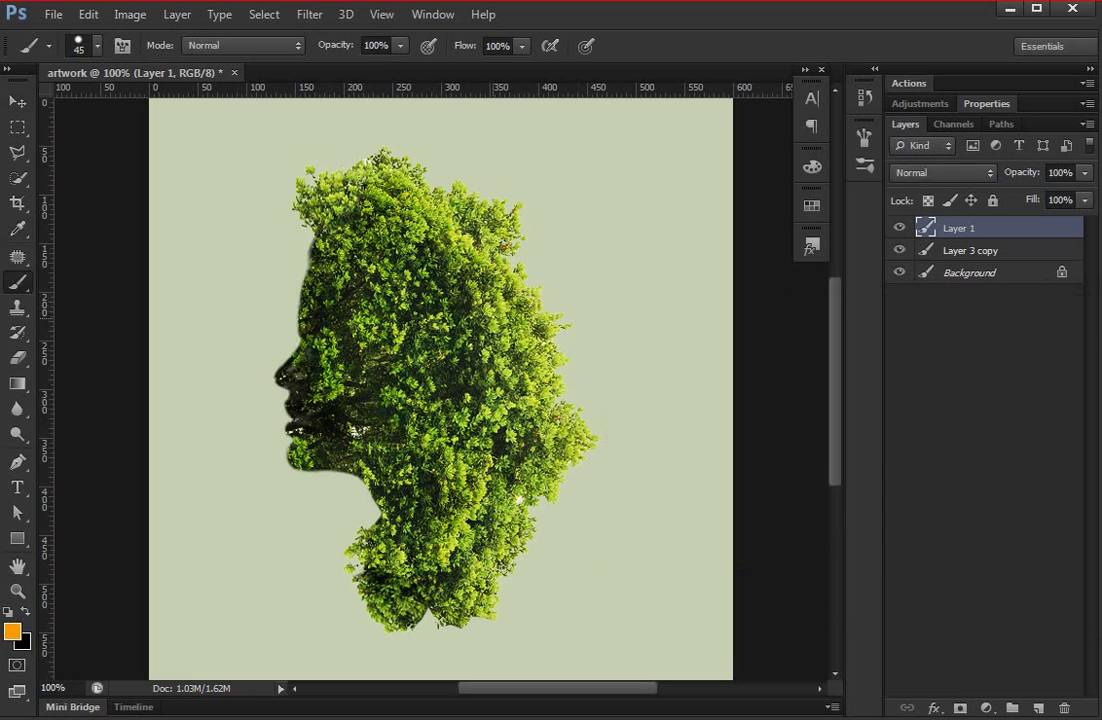
- With a 135 px, 0% hardness brush, paint soft orange over the head top and face
{"action": "right_click", "coordinate": [425, 212]}
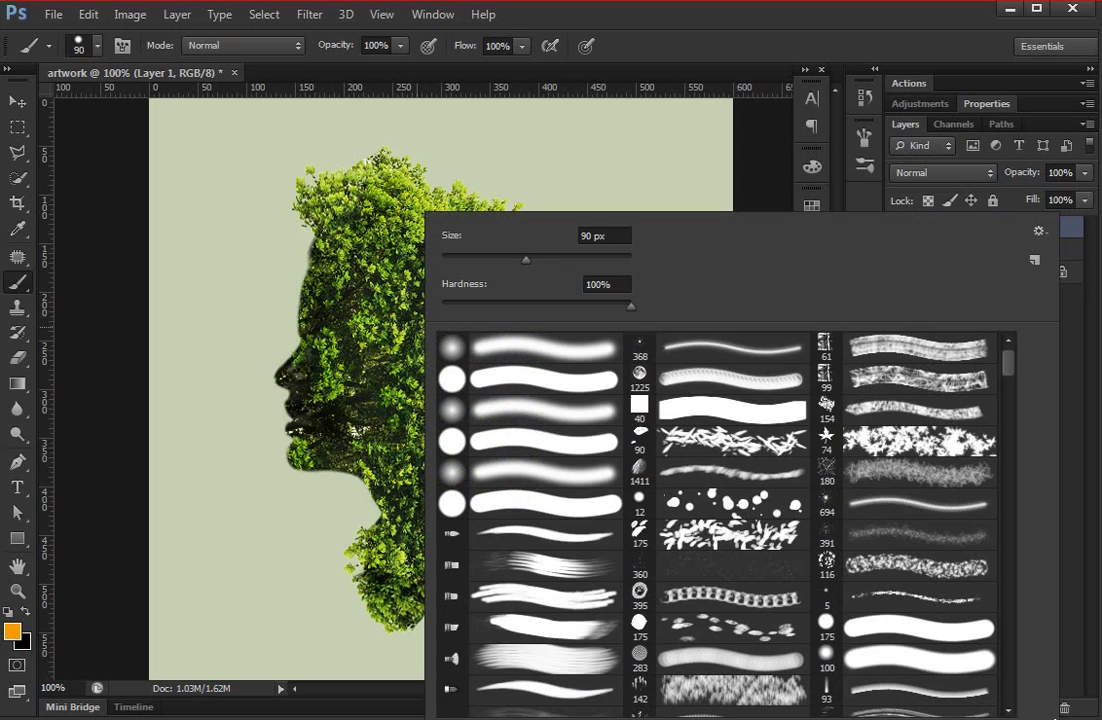
{"action": "key", "text": "Return"}
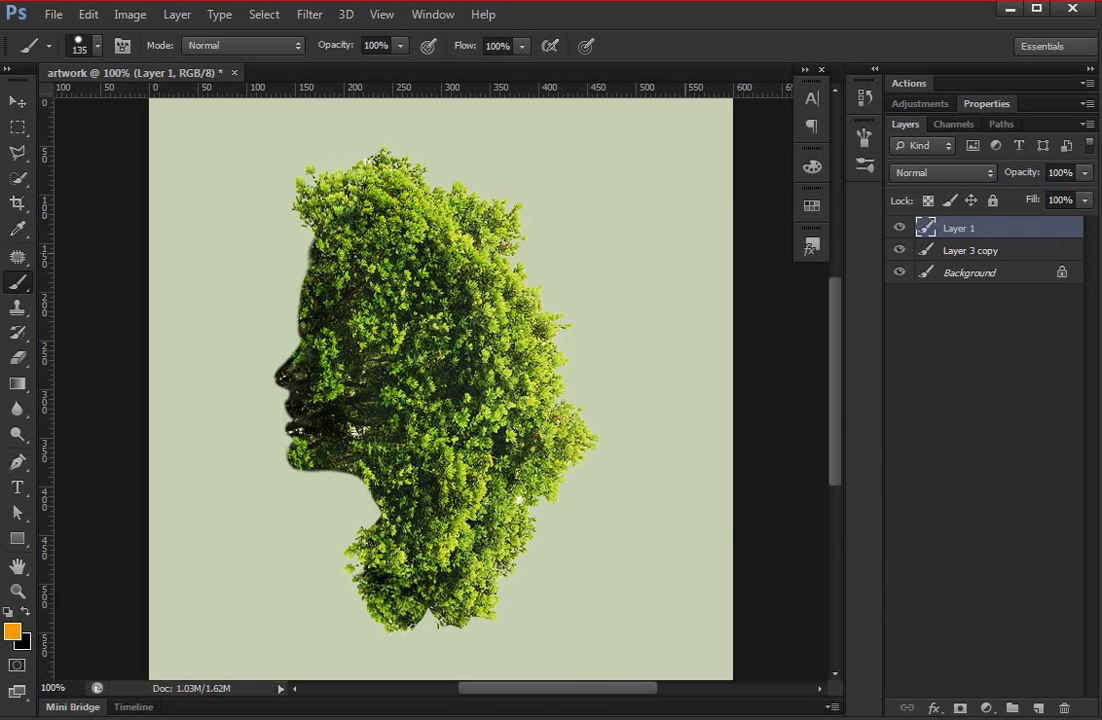
{"action": "right_click", "coordinate": [470, 212]}
{"action": "type", "text": "0"}
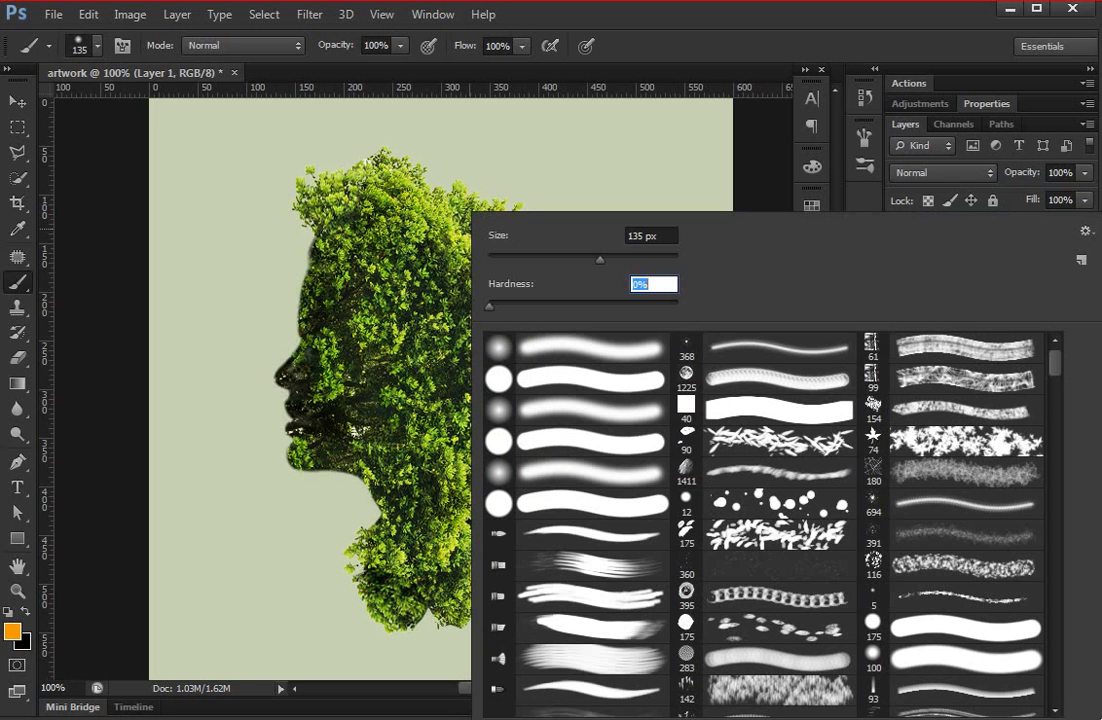
{"action": "key", "text": "Return"}
{"action": "left_click_drag", "start_coordinate": [344, 184], "coordinate": [368, 200]}
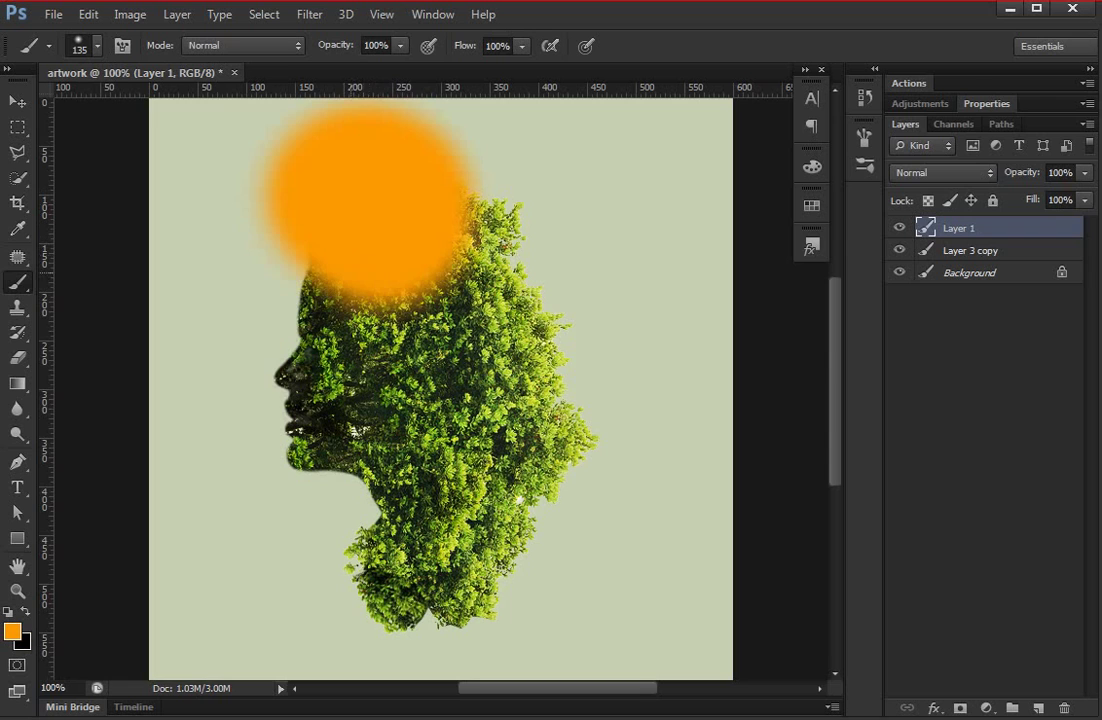
{"action": "left_click_drag", "start_coordinate": [290, 280], "coordinate": [420, 250]}
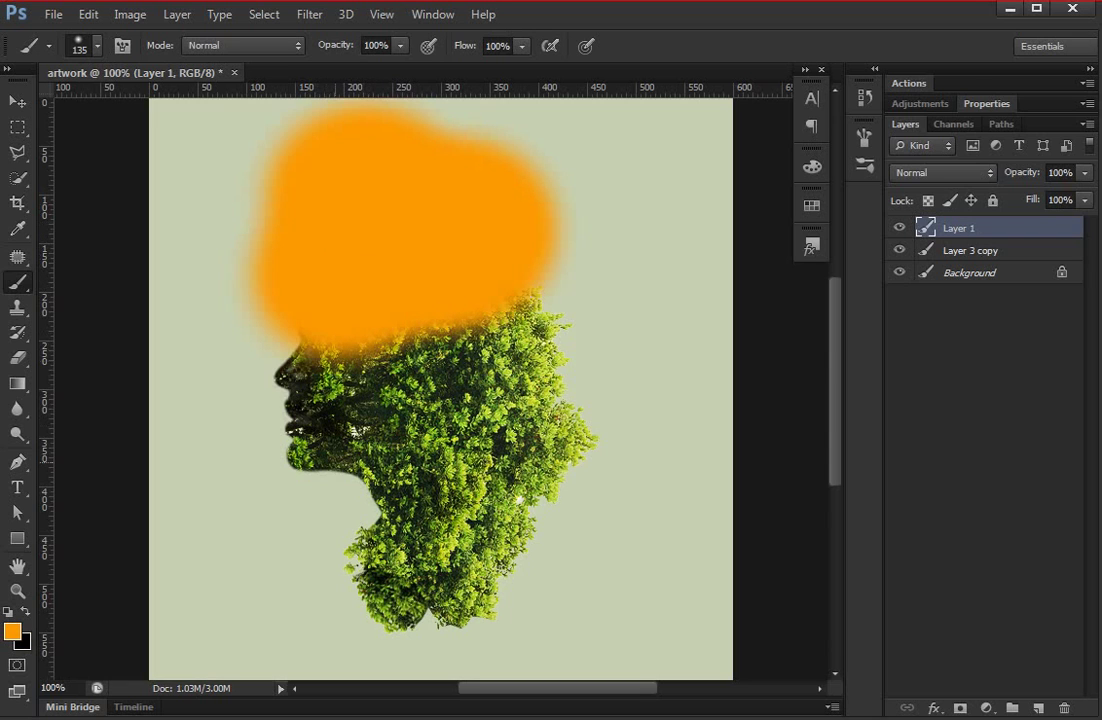
{"action": "right_click", "coordinate": [372, 214]}
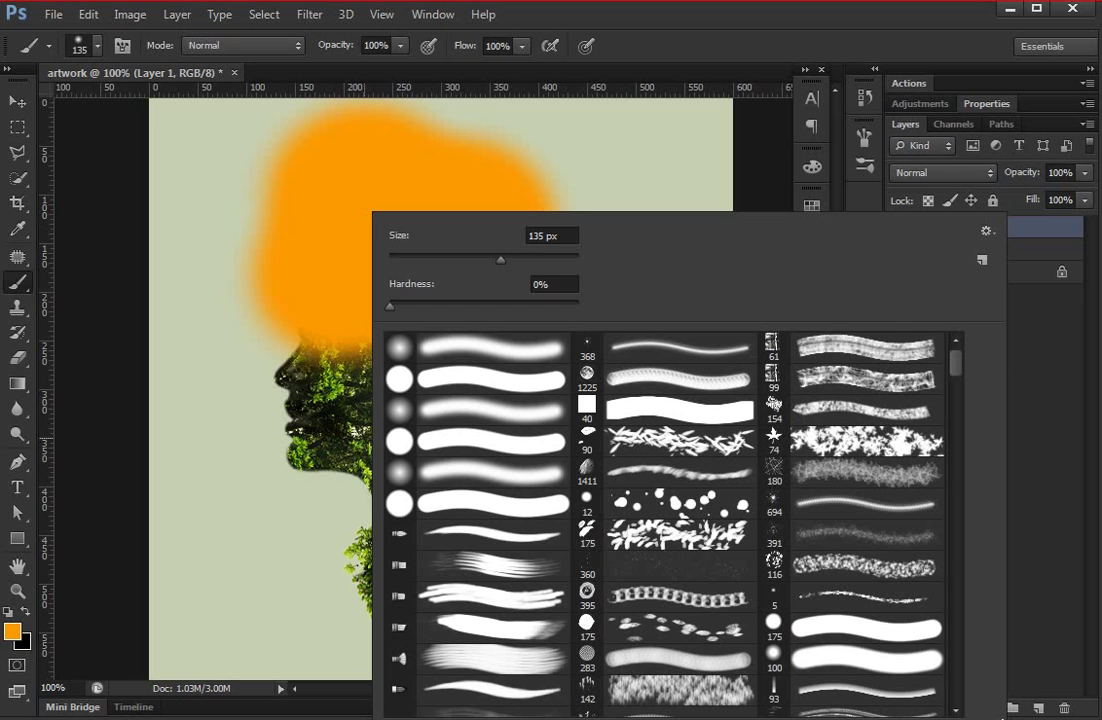
{"action": "left_click_drag", "start_coordinate": [320, 310], "coordinate": [285, 400]}
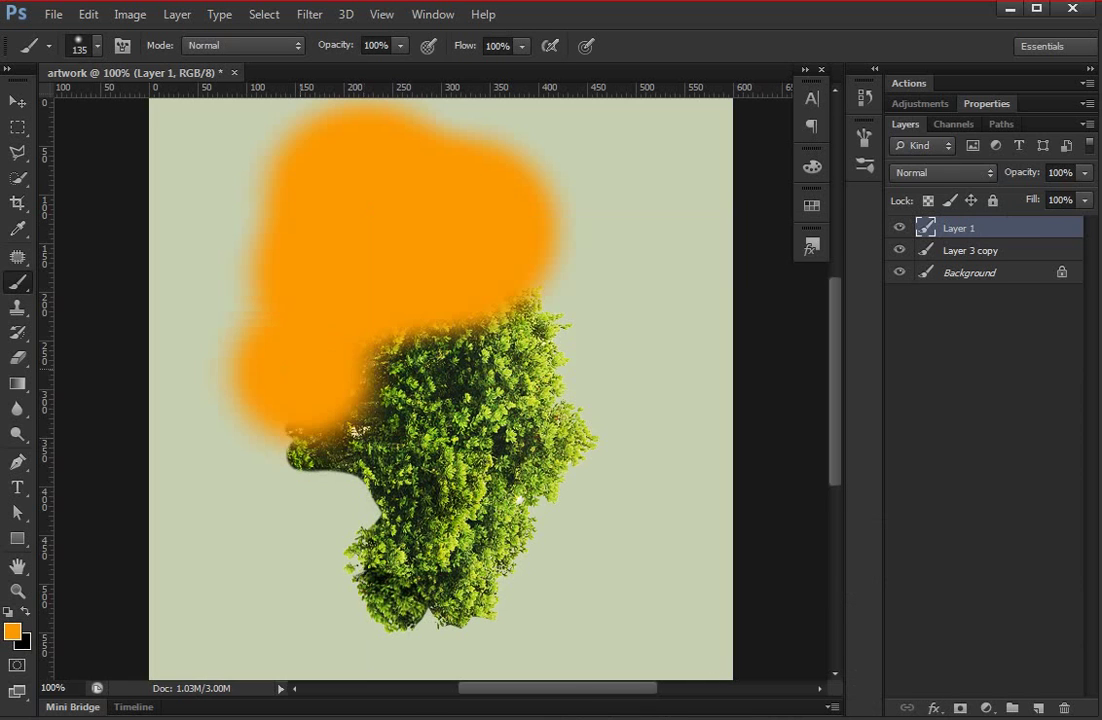
- Paint red-orange over the lower left of the face
{"action": "left_click", "coordinate": [12, 631]}
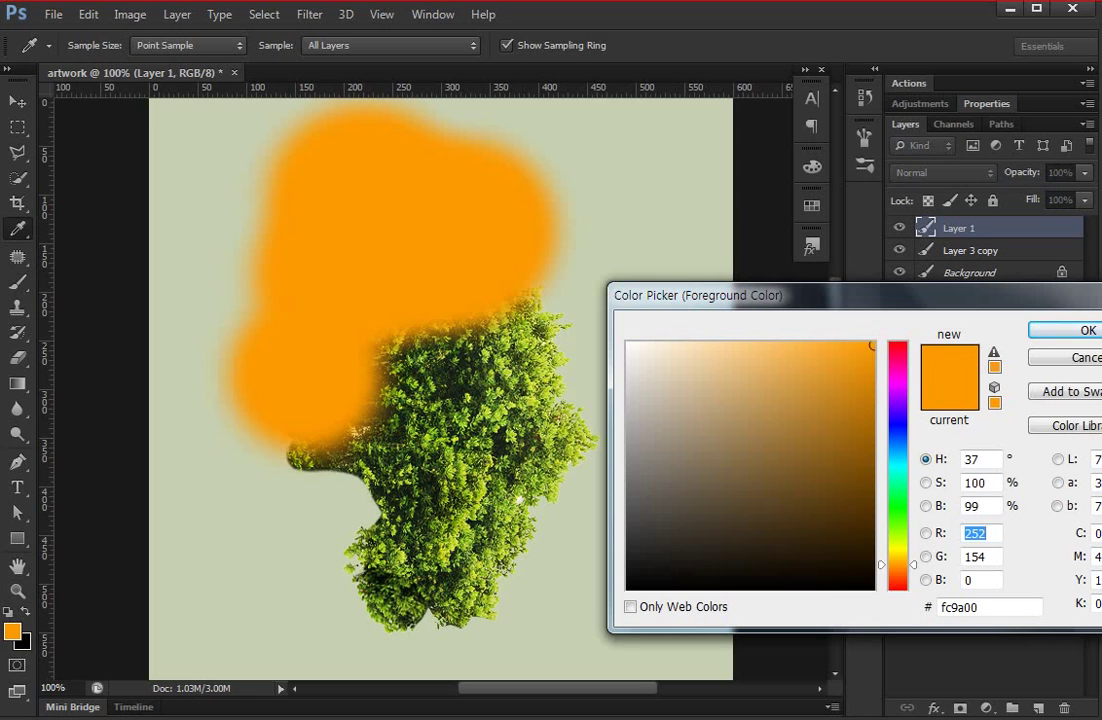
{"action": "left_click_drag", "start_coordinate": [897, 565], "coordinate": [897, 578]}
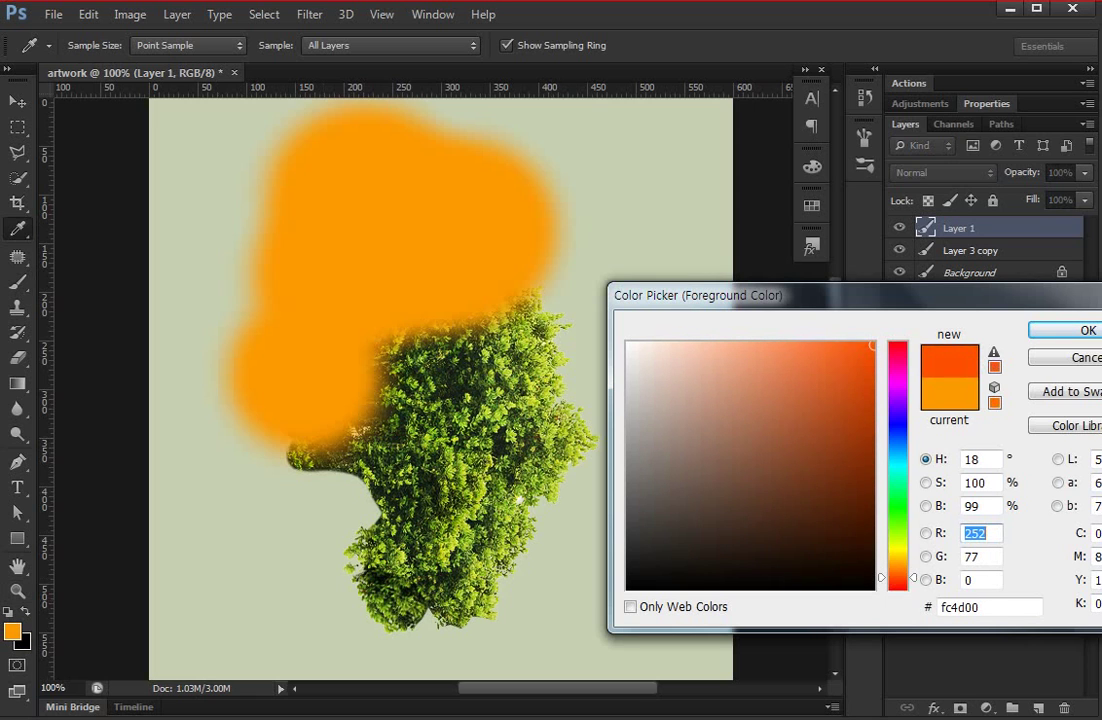
{"action": "key", "text": "Return"}
{"action": "left_click_drag", "start_coordinate": [338, 370], "coordinate": [298, 485]}
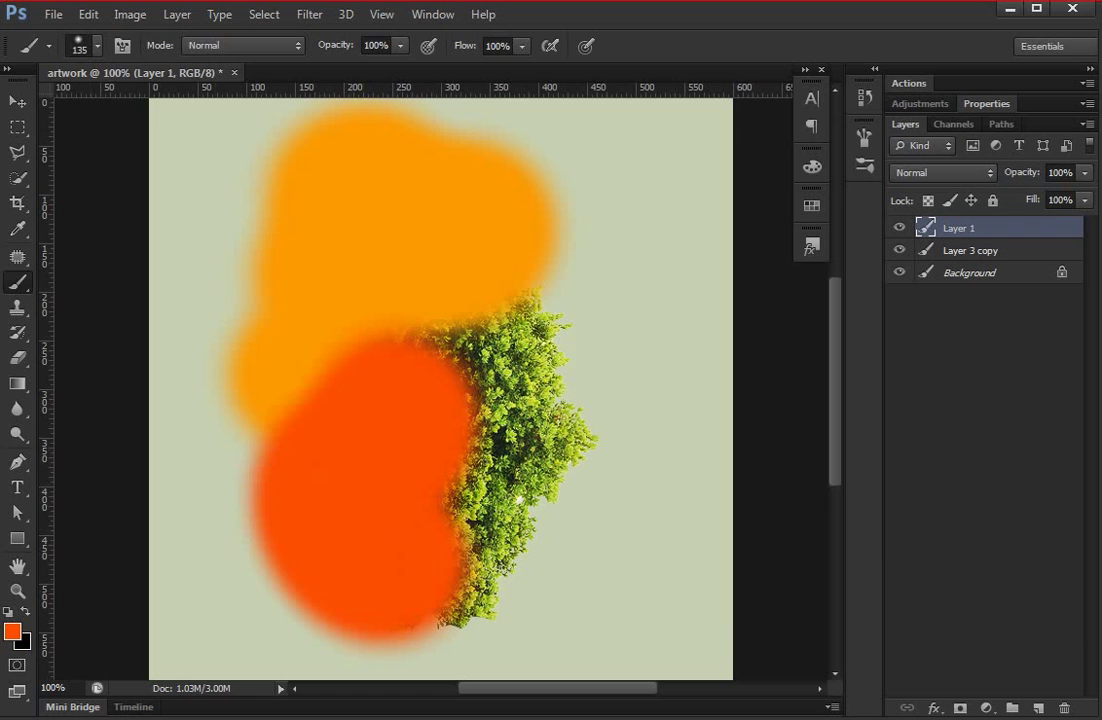
- Dab lime green onto the middle and lower tree
{"action": "left_click", "coordinate": [12, 631]}
{"action": "left_click_drag", "start_coordinate": [897, 577], "coordinate": [897, 535]}
{"action": "key", "text": "Return"}
{"action": "left_click", "coordinate": [448, 352]}
{"action": "left_click", "coordinate": [478, 549]}
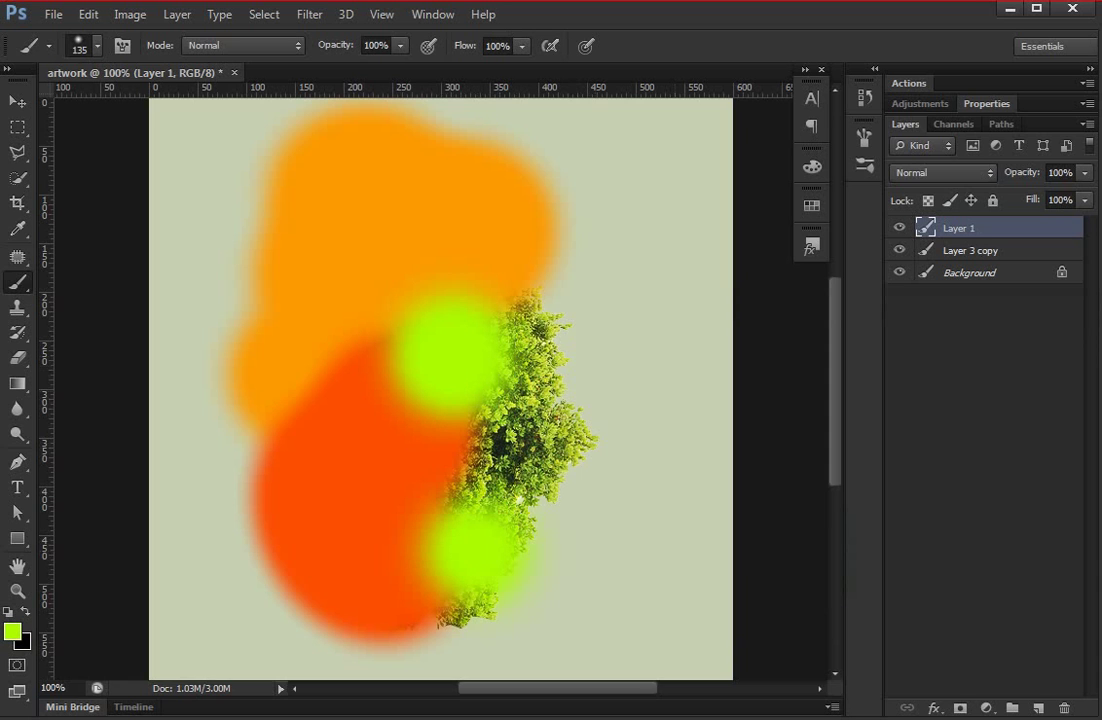
{"action": "right_click", "coordinate": [404, 472]}
- Paint dark green over the lower tree and set the colour layer's blend mode to Multiply
{"action": "left_click", "coordinate": [12, 631]}
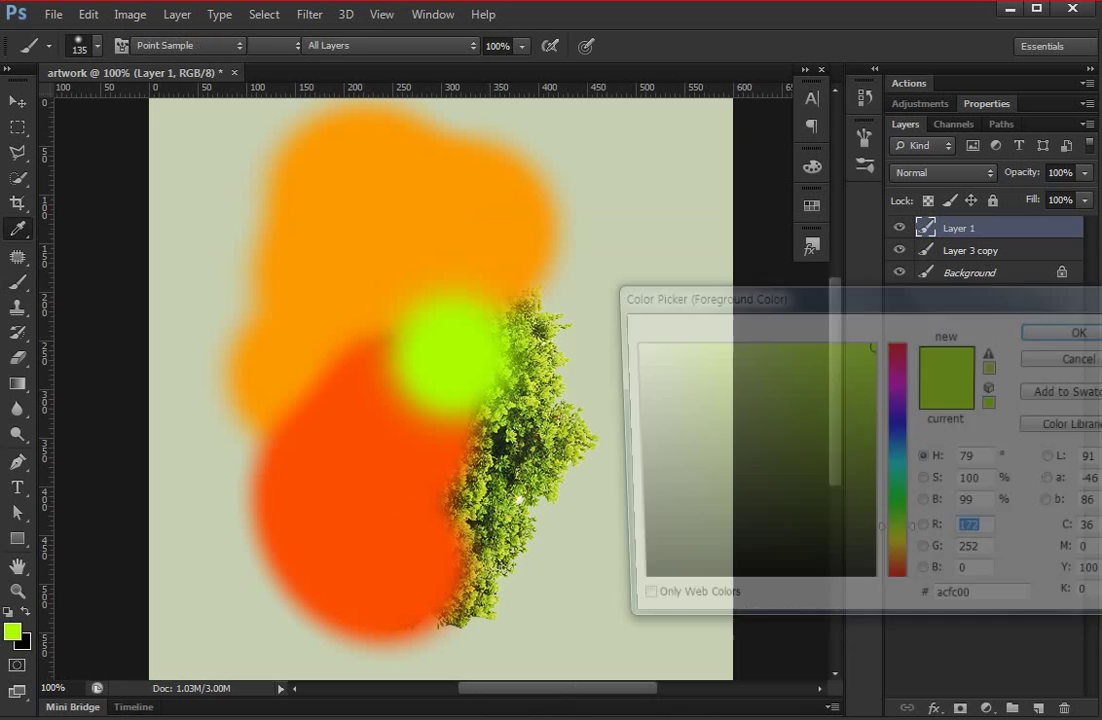
{"action": "mouse_move", "coordinate": [897, 535]}
{"action": "left_mouse_down"}
{"action": "mouse_move", "coordinate": [897, 469]}
{"action": "mouse_move", "coordinate": [897, 496]}
{"action": "left_mouse_up"}
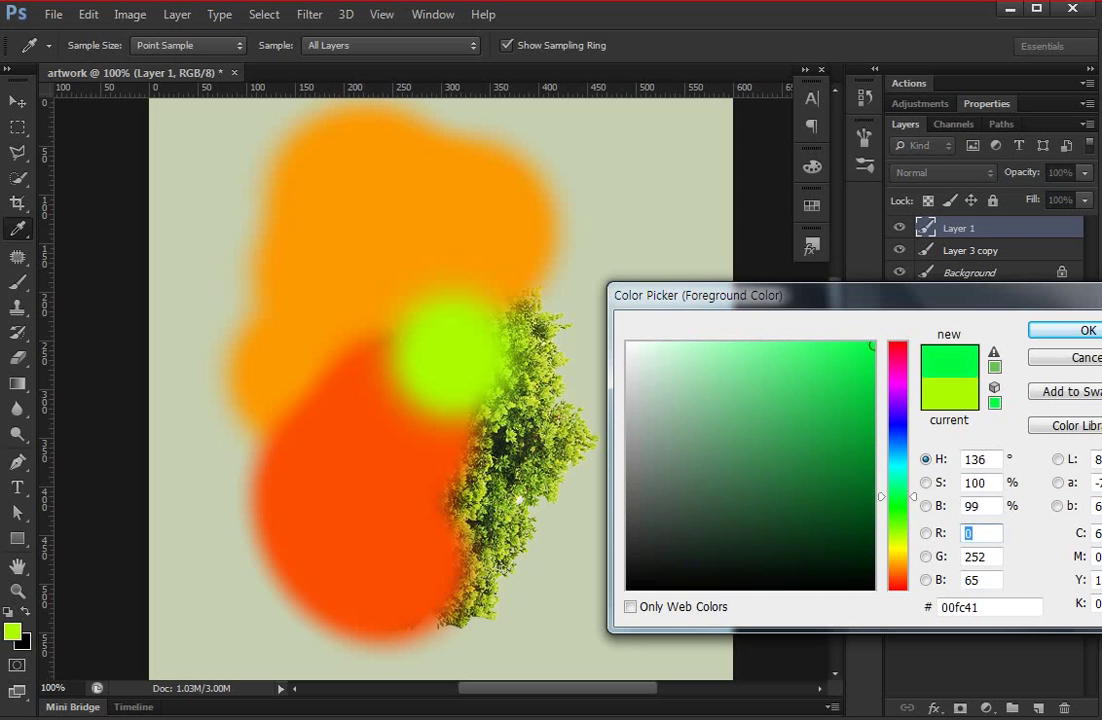
{"action": "left_click", "coordinate": [755, 490]}
{"action": "left_click", "coordinate": [787, 499]}
{"action": "key", "text": "Return"}
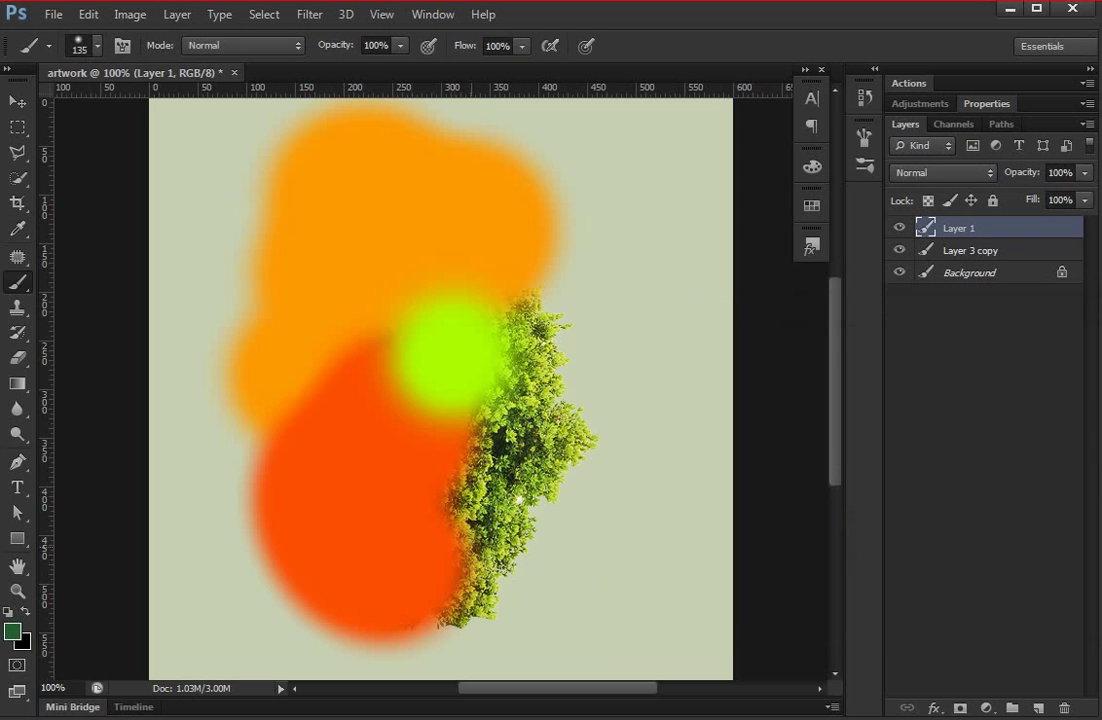
{"action": "left_click_drag", "start_coordinate": [519, 498], "coordinate": [482, 565]}
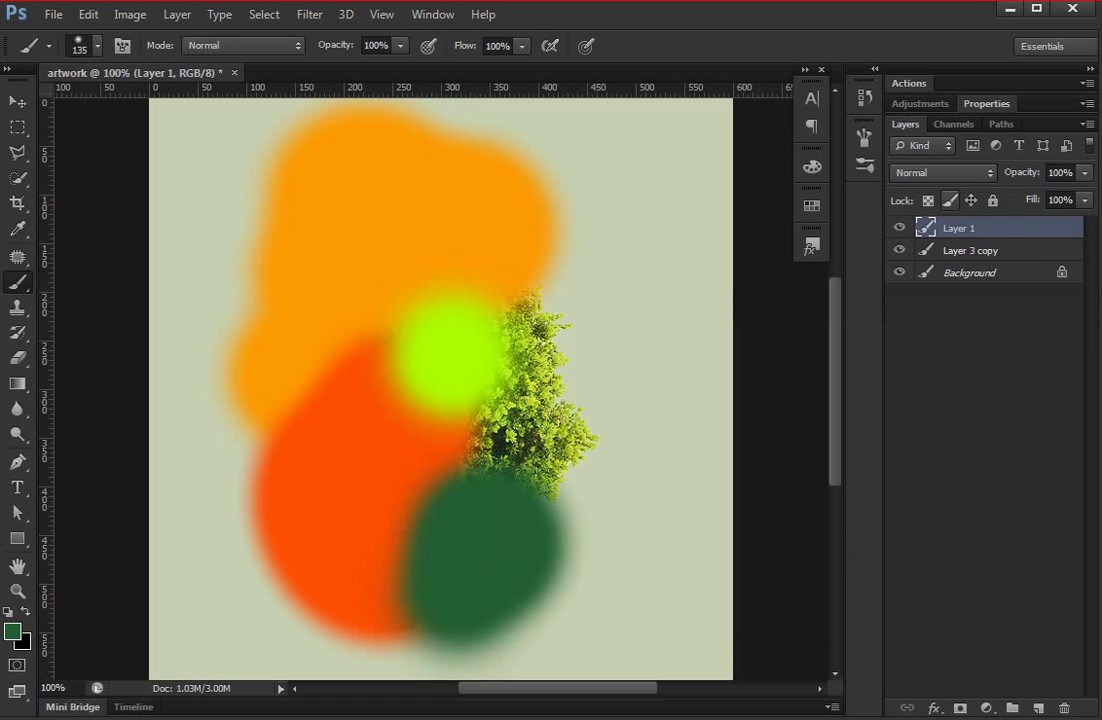
{"action": "left_click", "coordinate": [943, 172]}
{"action": "left_click", "coordinate": [935, 253]}
- Delete the colour patches outside the face silhouette selection on Layer 1
{"action": "left_click", "coordinate": [985, 400]}
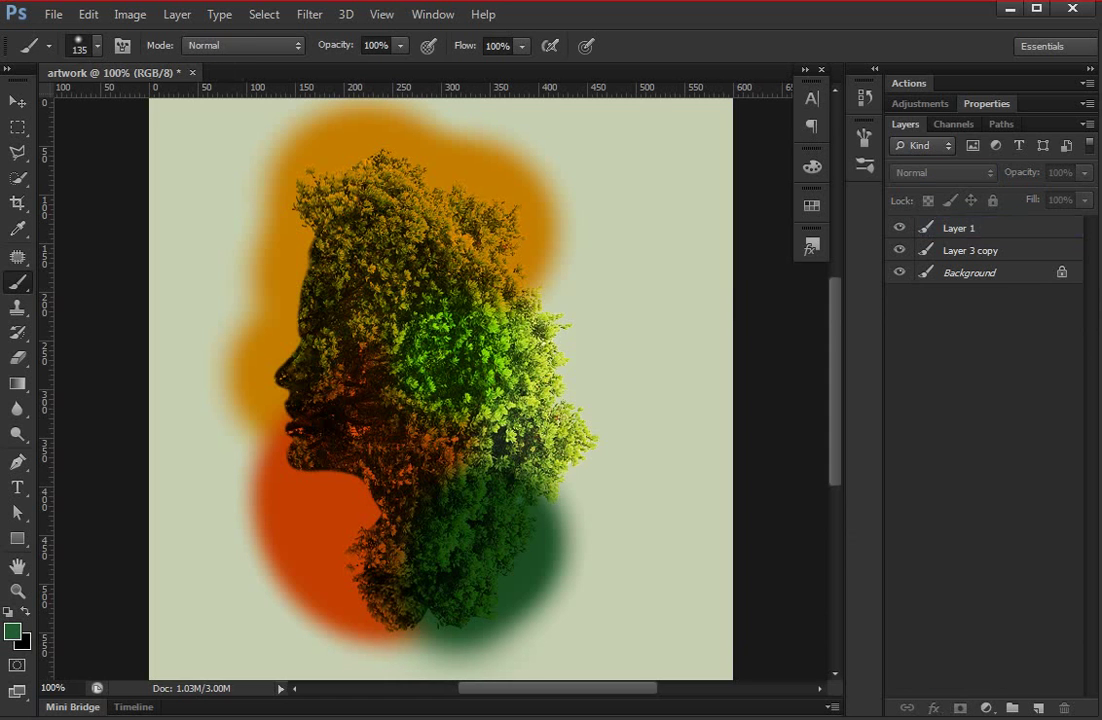
{"action": "left_click_drag", "start_coordinate": [413, 360], "coordinate": [426, 358]}
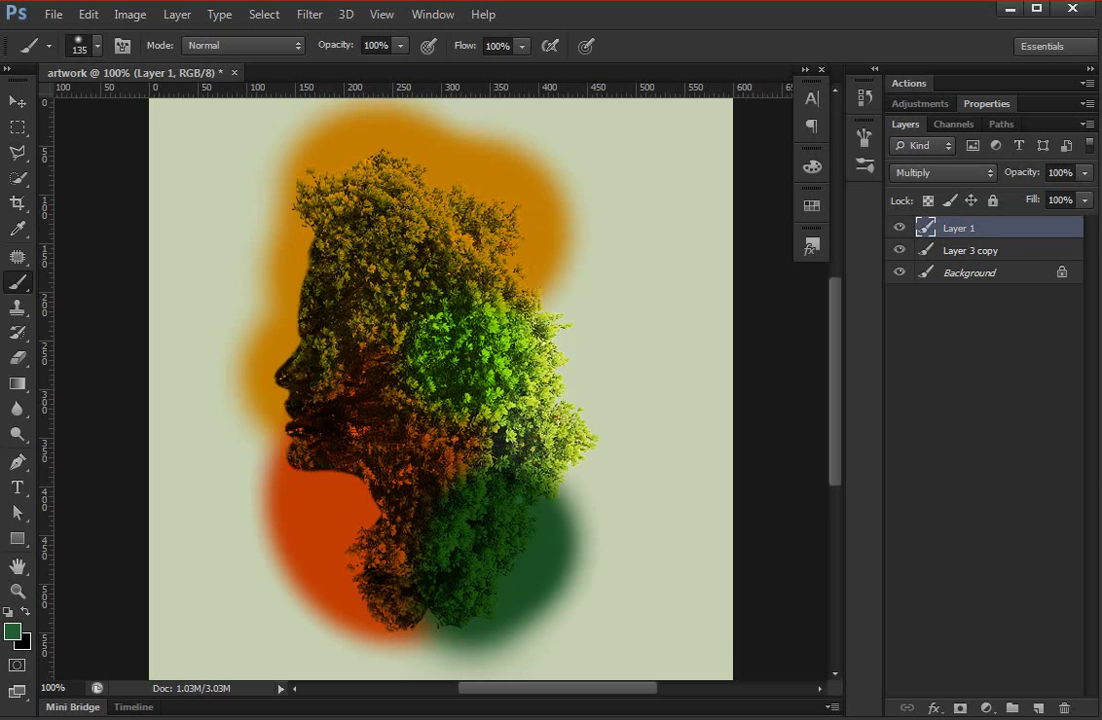
{"action": "left_click", "coordinate": [970, 250]}
{"action": "left_click", "coordinate": [926, 250], "text": "ctrl"}
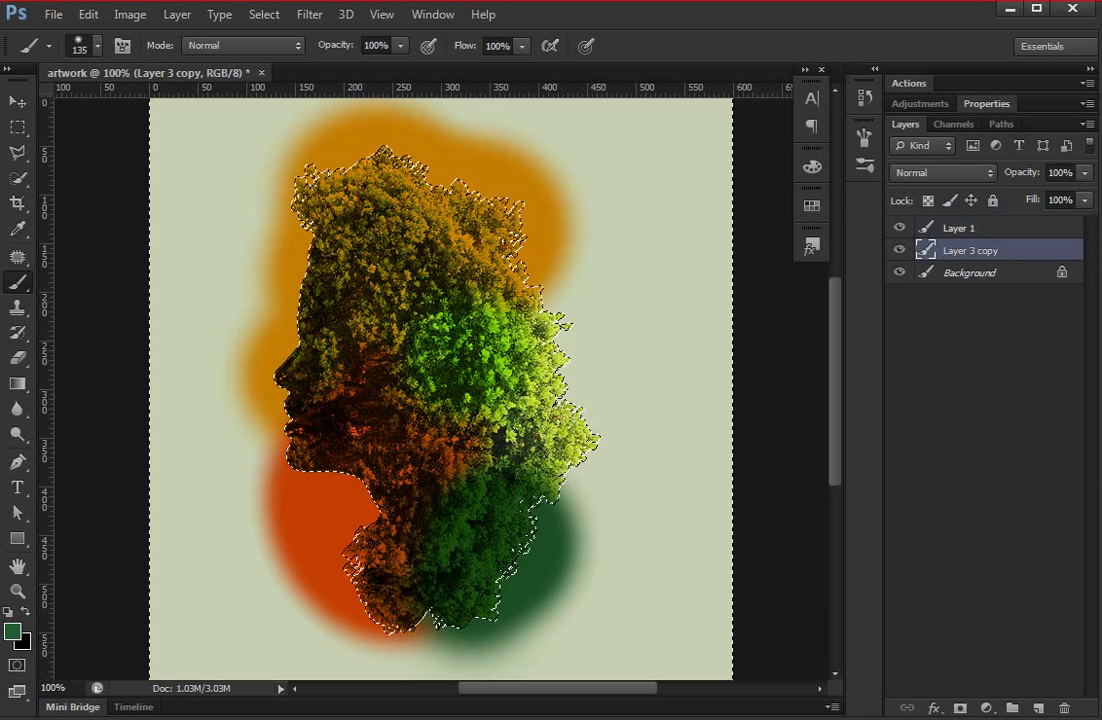
{"action": "left_click", "coordinate": [958, 228]}
{"action": "key", "text": "ctrl+shift+i"}
{"action": "key", "text": "Delete"}
{"action": "key", "text": "ctrl+d"}
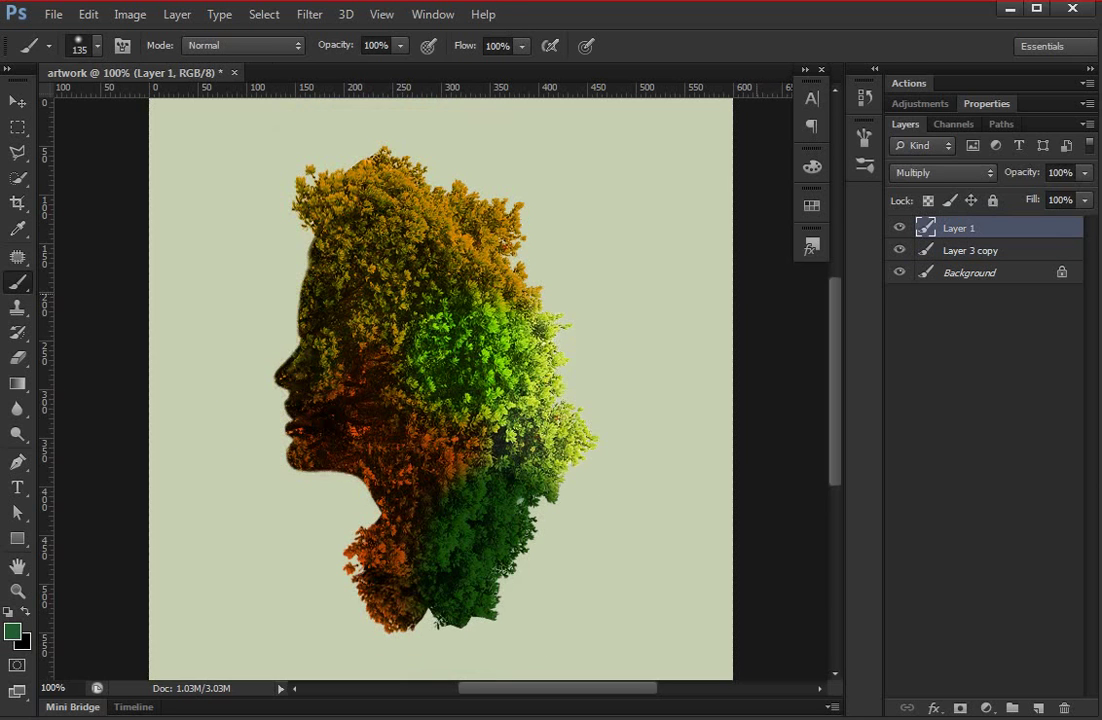
- Merge the colour layer and tree face layer into one layer
{"action": "key", "text": "v"}
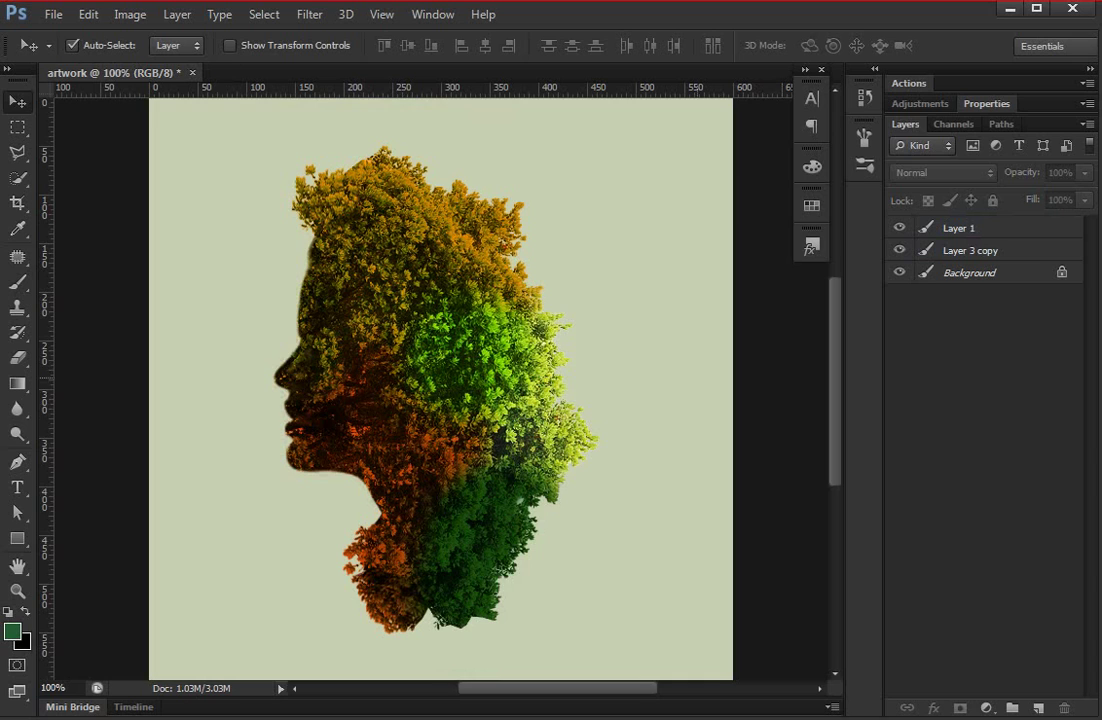
{"action": "left_click", "coordinate": [970, 250]}
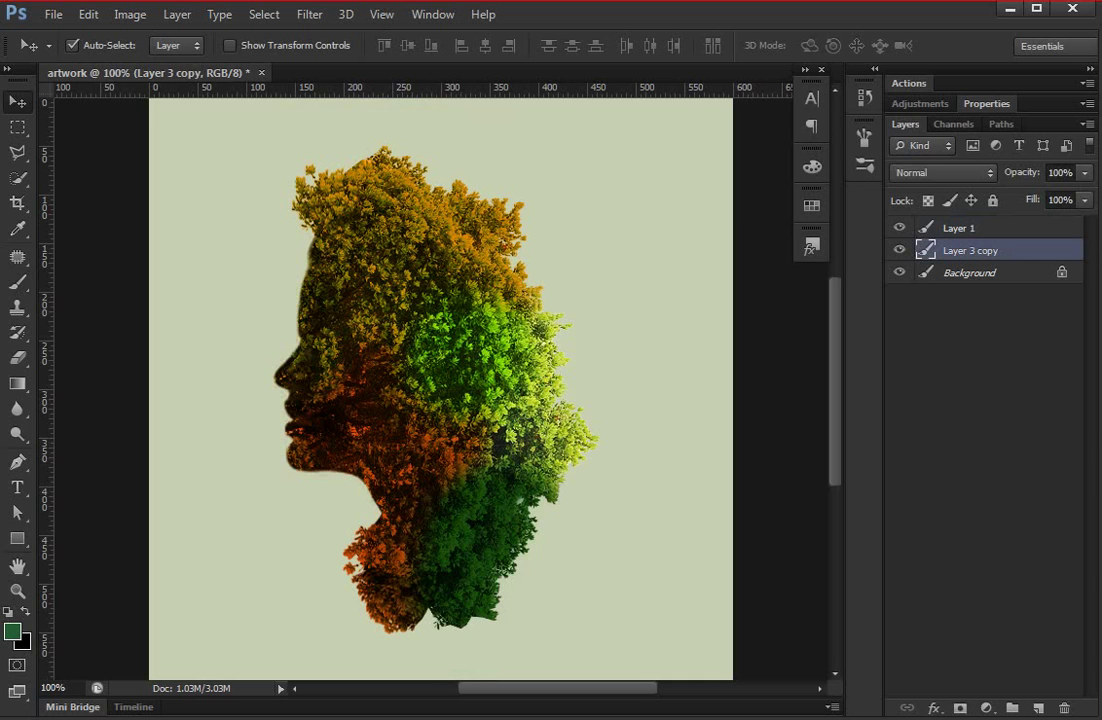
{"action": "left_click", "coordinate": [958, 228], "text": "shift"}
{"action": "key", "text": "ctrl+e"}
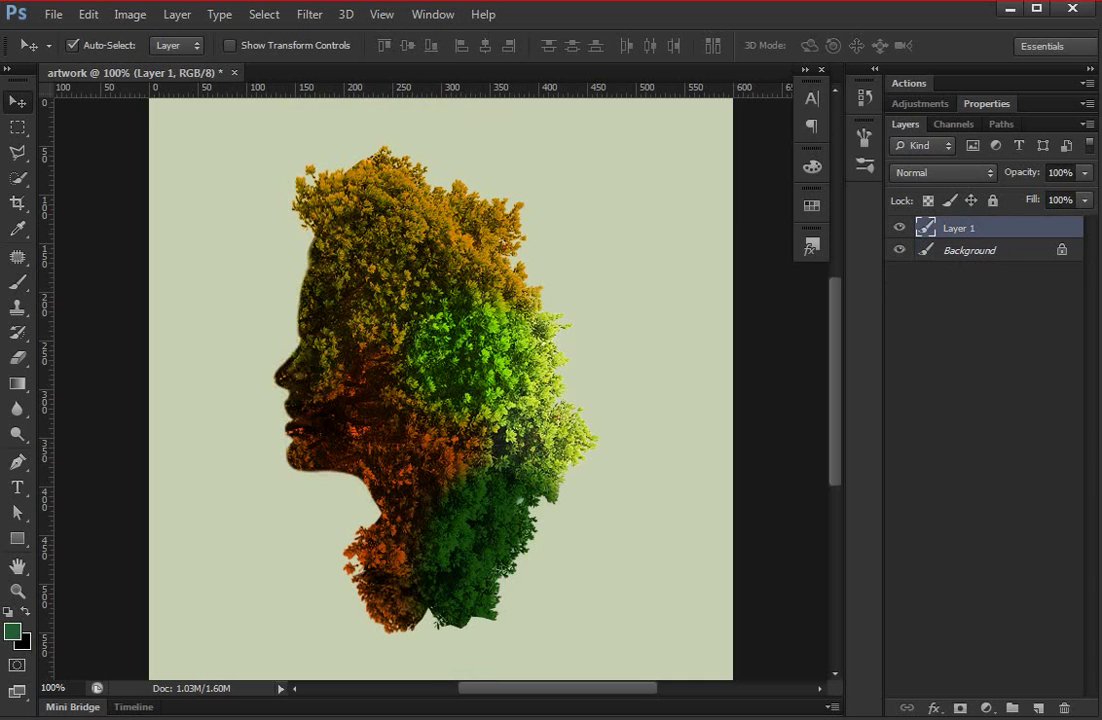
{"action": "key", "text": "ctrl+minus"}
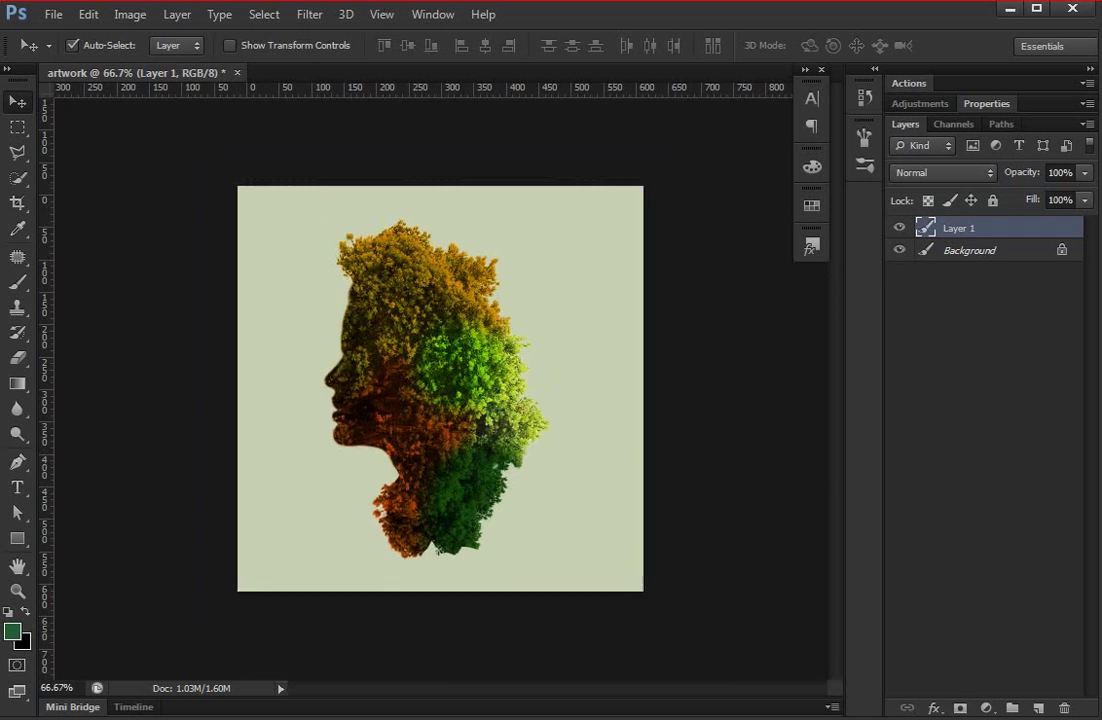
{"action": "key", "text": "ctrl+plus"}
- Scale the merged face to about 92% and nudge it slightly, viewing at 100%
{"action": "key", "text": "ctrl+t"}
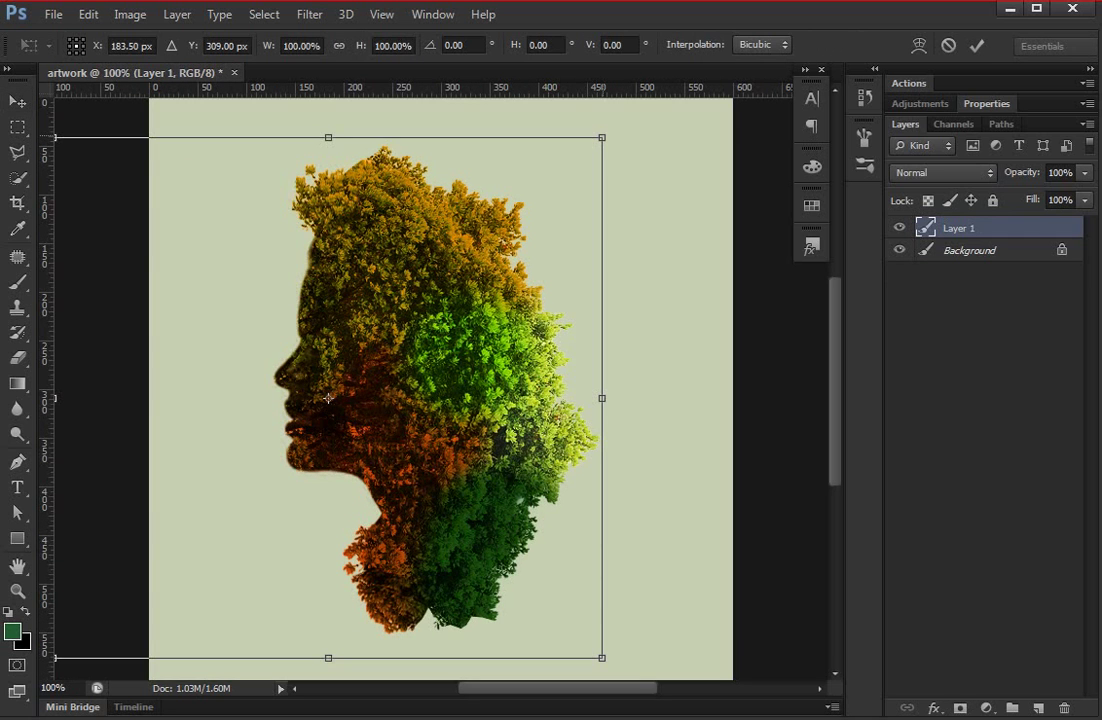
{"action": "left_click_drag", "start_coordinate": [601, 137], "coordinate": [580, 156]}
{"action": "left_click_drag", "start_coordinate": [489, 236], "coordinate": [504, 233]}
{"action": "key", "text": "Return"}
{"action": "key", "text": "ctrl+minus"}
{"action": "key", "text": "ctrl+minus"}
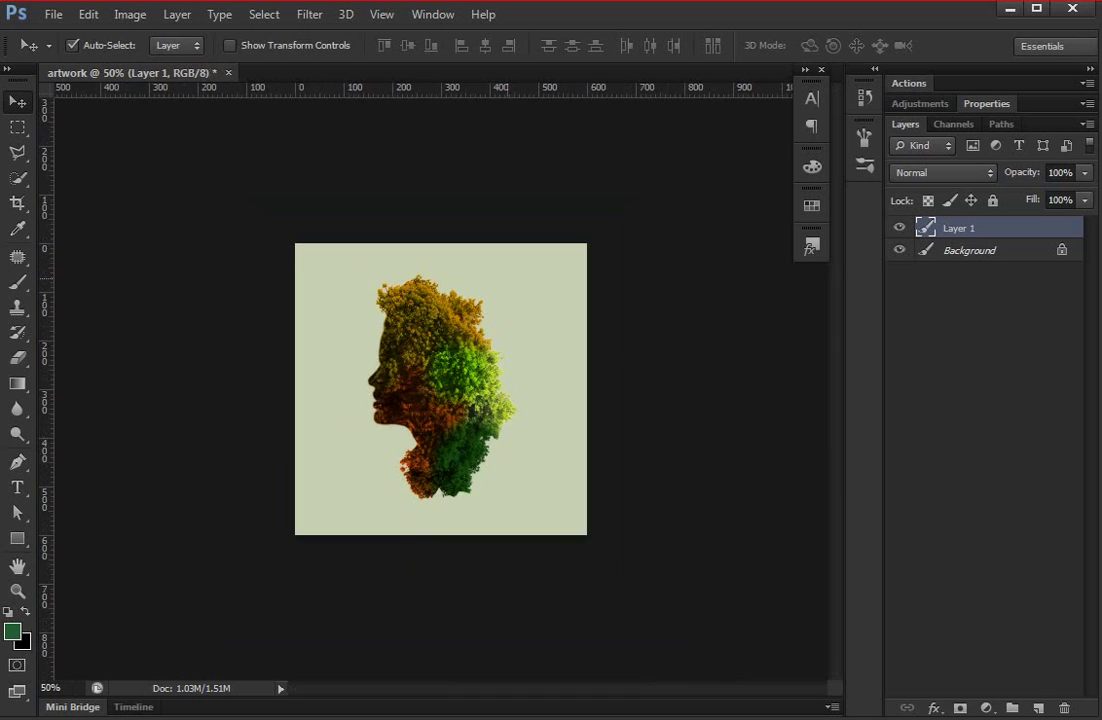
{"action": "key", "text": "ctrl+plus"}
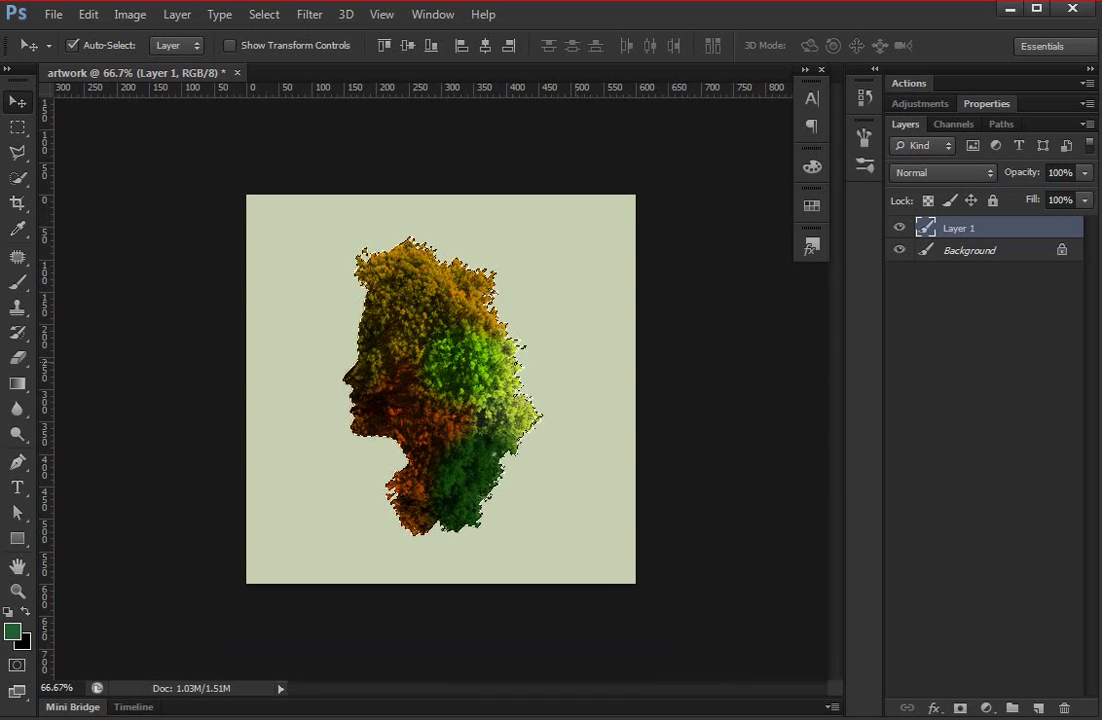
{"action": "key", "text": "ctrl+plus"}
- Add empty Layer 2, rename the foliage layer to 'mask', and make Layer 2 active
{"action": "key", "text": "p"}
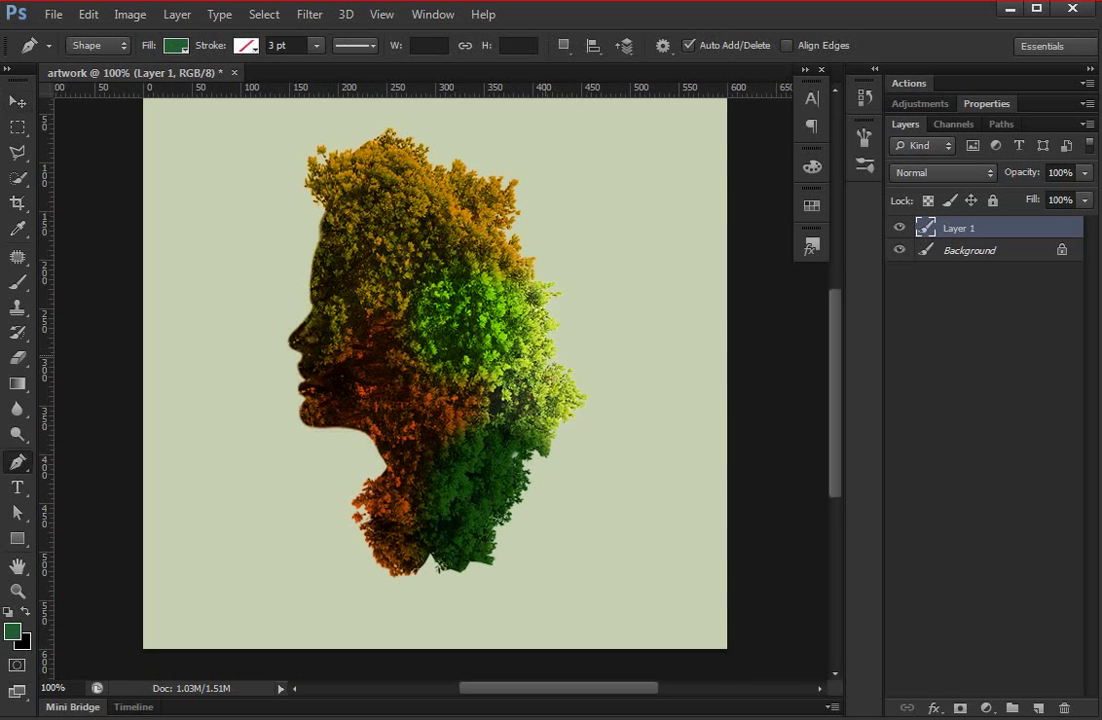
{"action": "key", "text": "ctrl+shift+alt+n"}
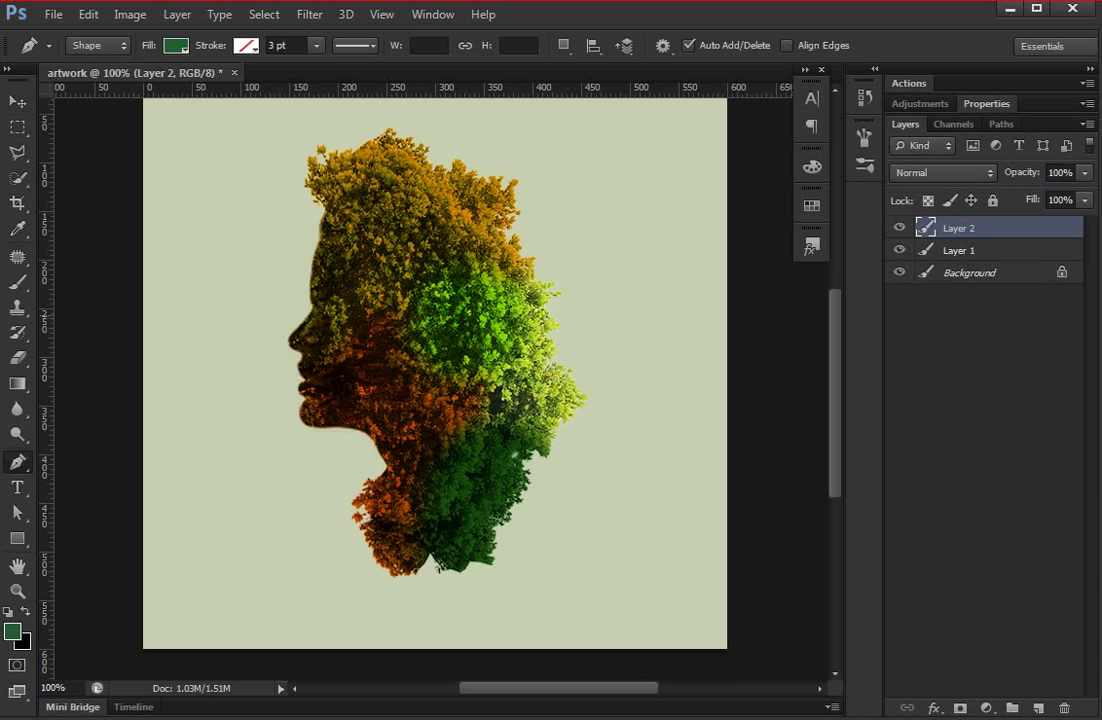
{"action": "key", "text": "alt+bracketleft"}
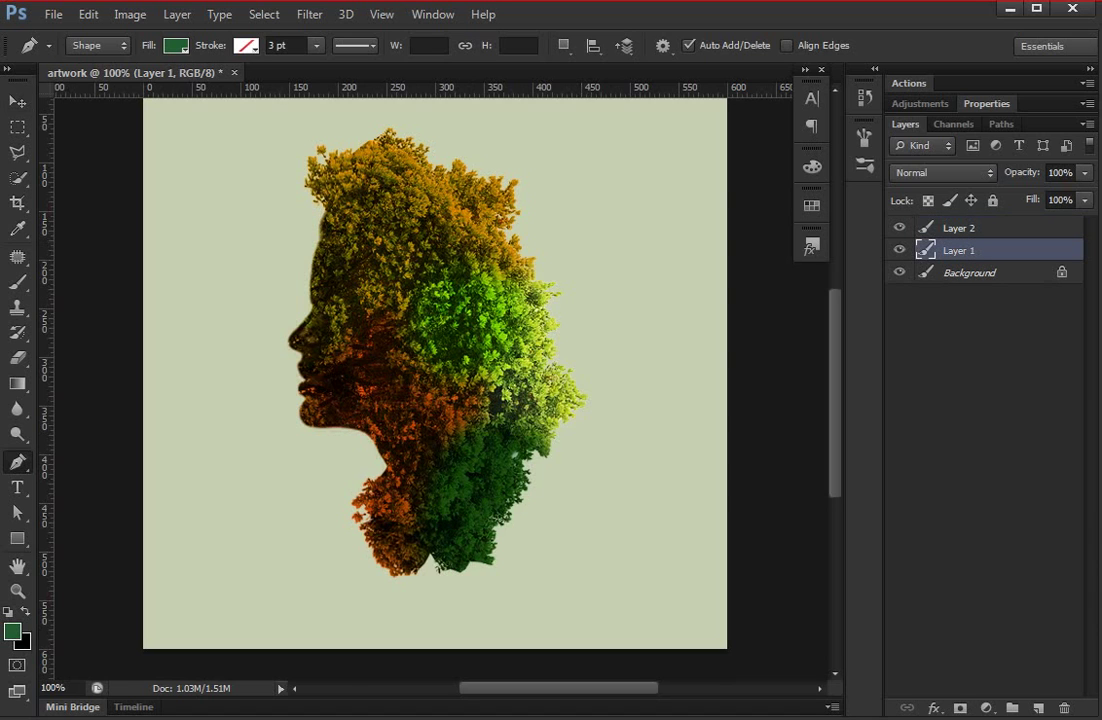
{"action": "key", "text": "alt+bracketright"}
{"action": "double_click", "coordinate": [958, 250]}
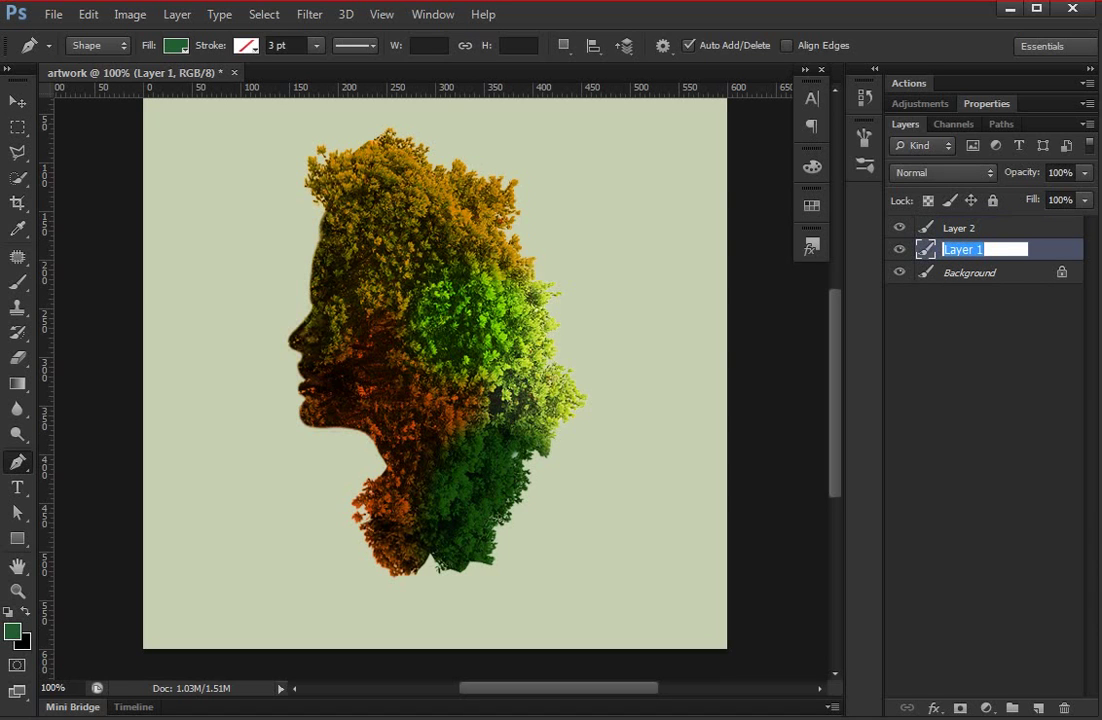
{"action": "type", "text": "mask"}
{"action": "key", "text": "Return"}
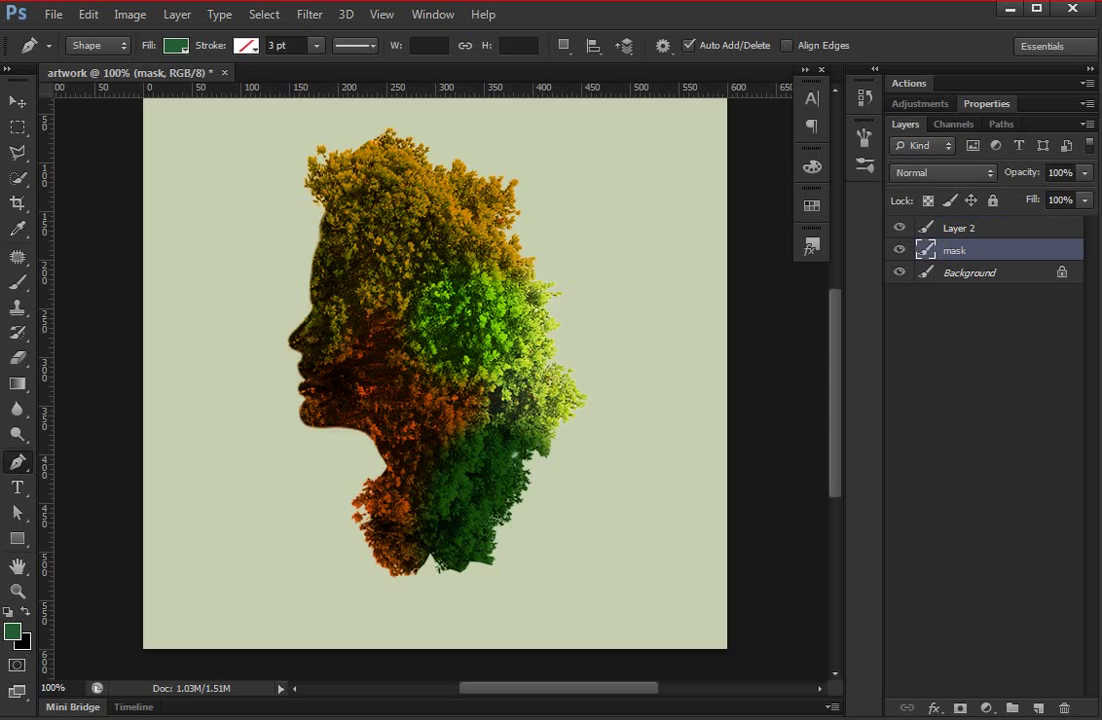
{"action": "key", "text": "alt+bracketright"}
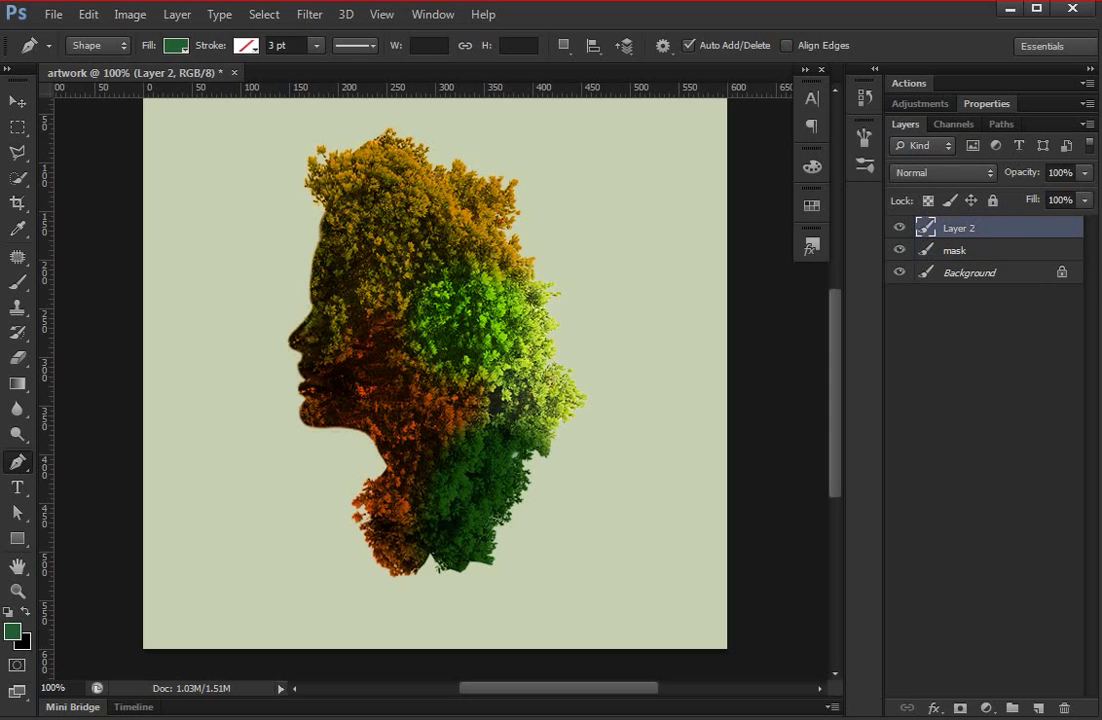
- Lasso a diagonal shadow band from the hair edge down-right past the canvas edges
{"action": "key", "text": "l"}
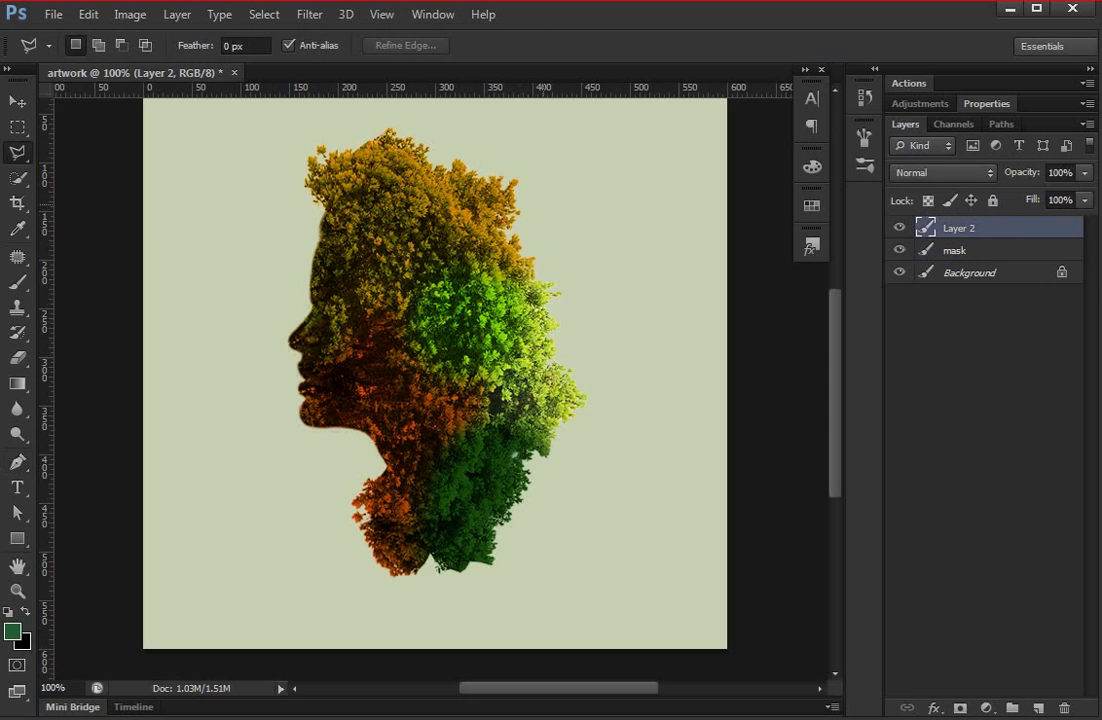
{"action": "left_click", "coordinate": [518, 180]}
{"action": "left_click", "coordinate": [749, 410]}
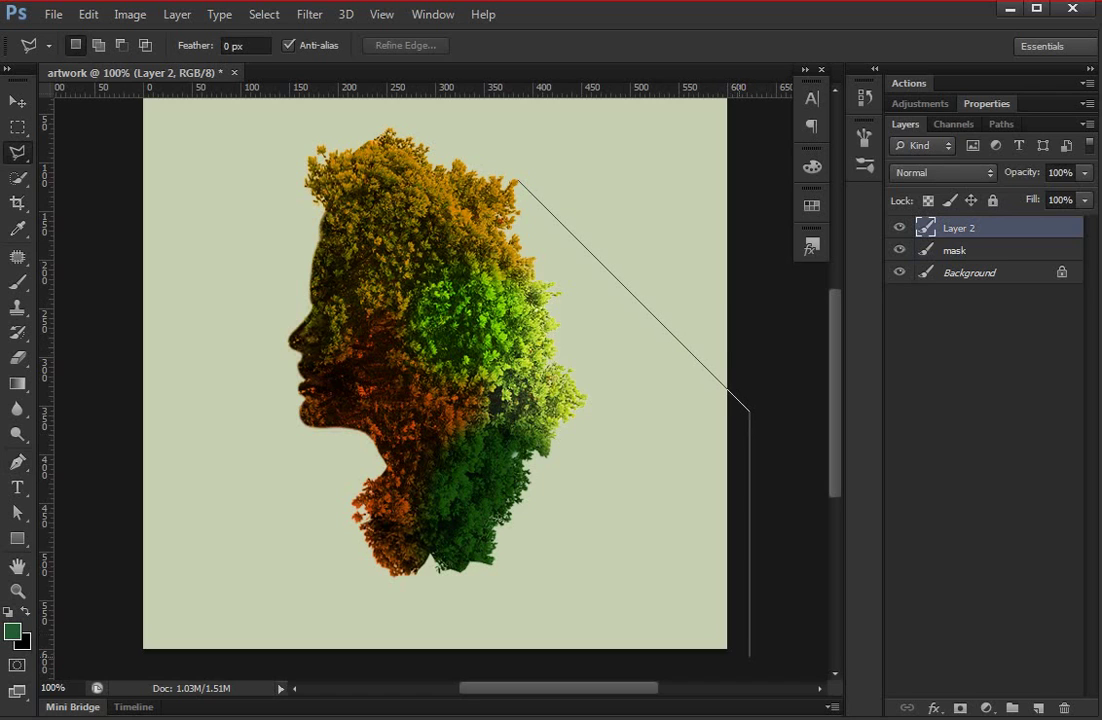
{"action": "left_click", "coordinate": [749, 656]}
{"action": "left_click", "coordinate": [513, 656]}
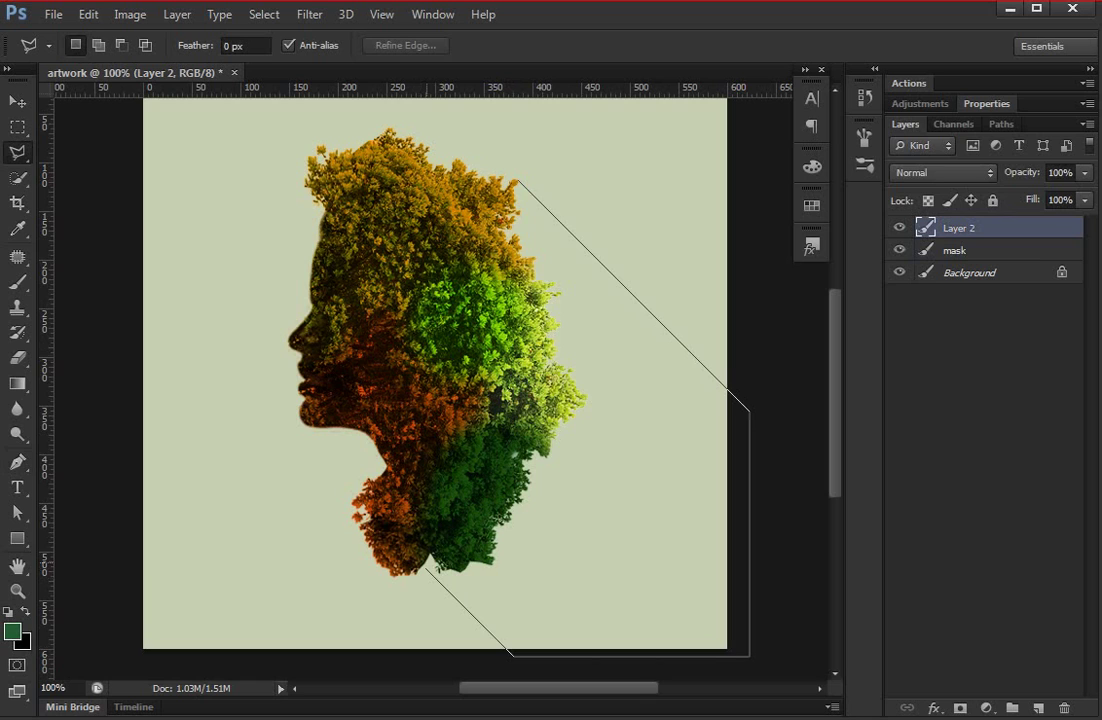
{"action": "left_click_drag", "start_coordinate": [420, 562], "coordinate": [480, 238]}
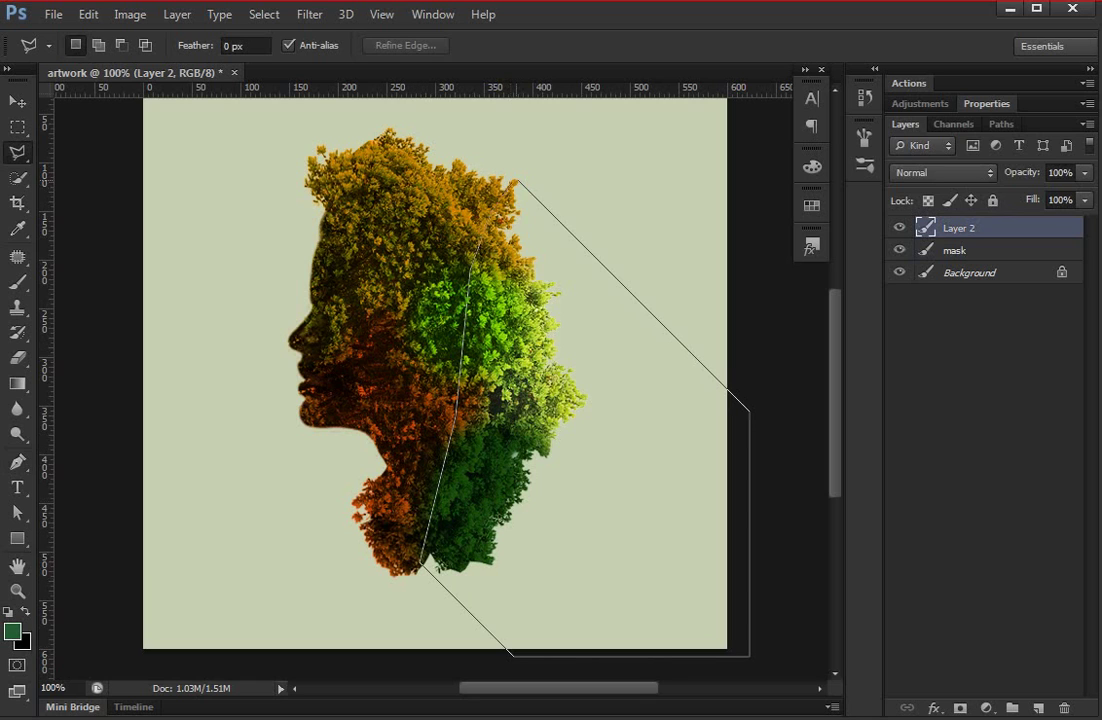
{"action": "left_click_drag", "start_coordinate": [480, 238], "coordinate": [517, 181]}
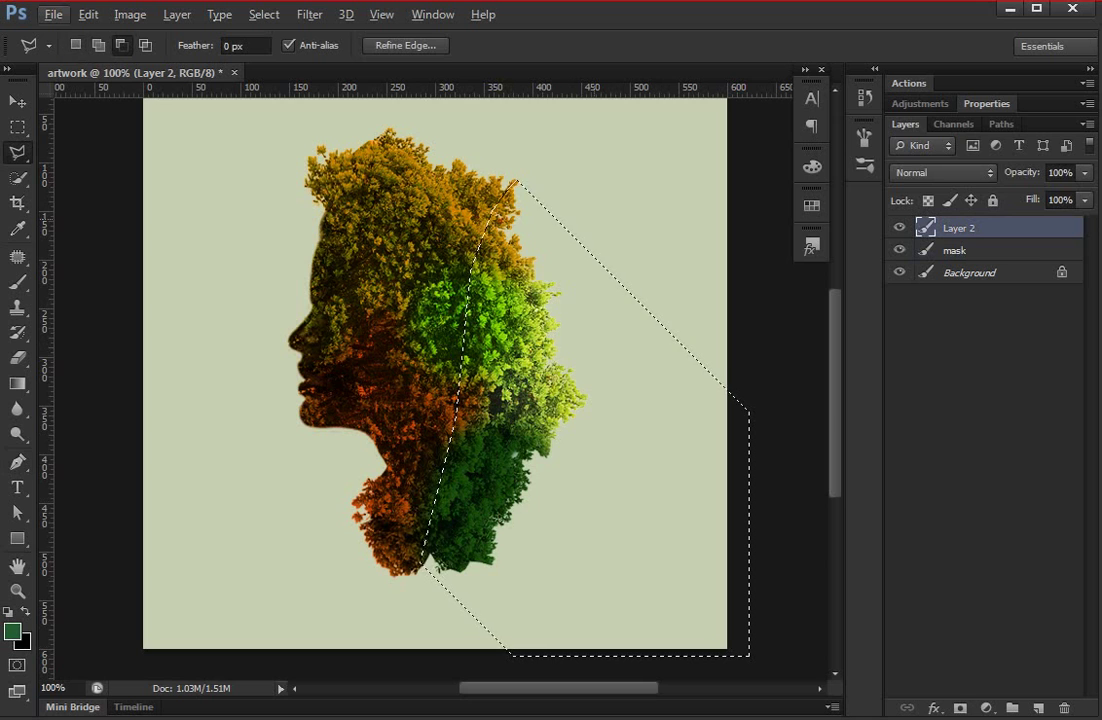
- Fill the selected band with a green Foreground to Transparent gradient, then deselect
{"action": "key", "text": "g"}
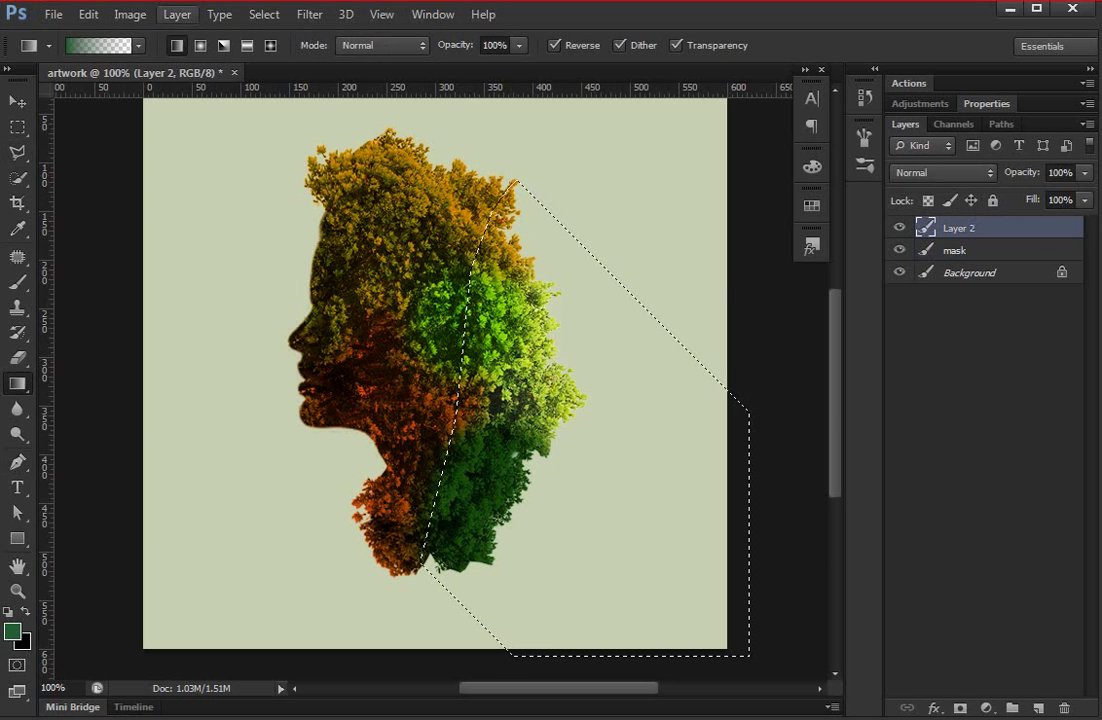
{"action": "left_click", "coordinate": [100, 45]}
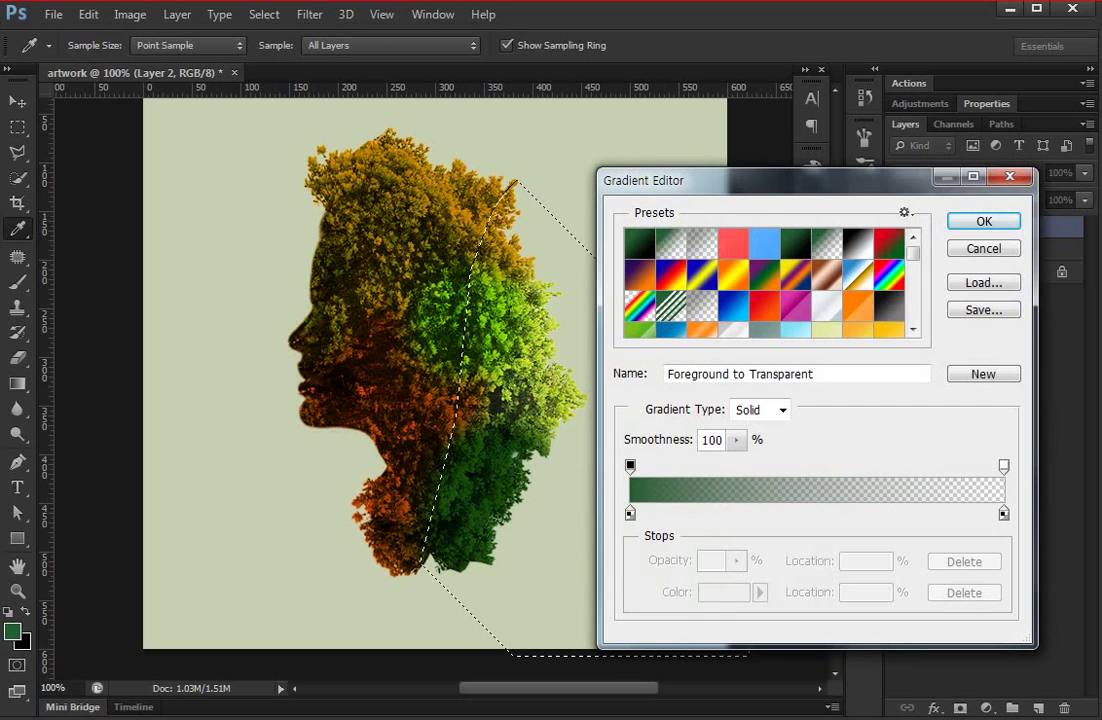
{"action": "key", "text": "Return"}
{"action": "mouse_move", "coordinate": [395, 305]}
{"action": "left_mouse_down"}
{"action": "mouse_move", "coordinate": [690, 527]}
{"action": "mouse_move", "coordinate": [480, 320]}
{"action": "left_mouse_up"}
{"action": "key", "text": "ctrl+z"}
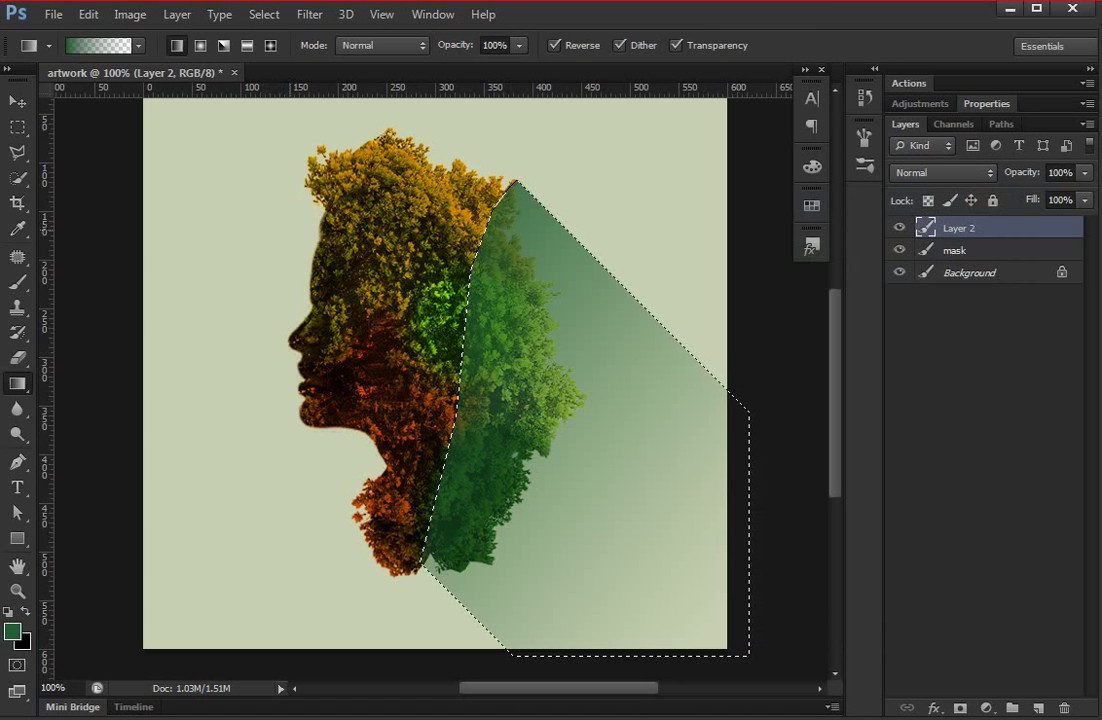
{"action": "key", "text": "ctrl+d"}
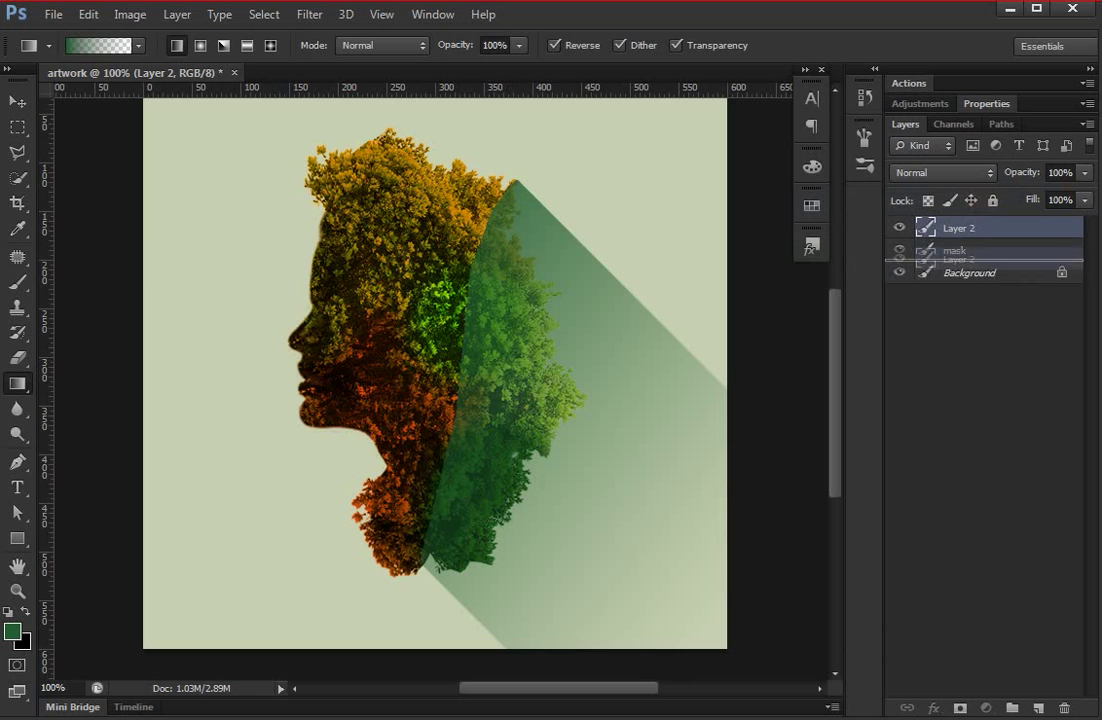
- Move Layer 2 below the mask, darken it to Lightness -55, and duplicate it
{"action": "left_click_drag", "start_coordinate": [960, 228], "coordinate": [960, 262]}
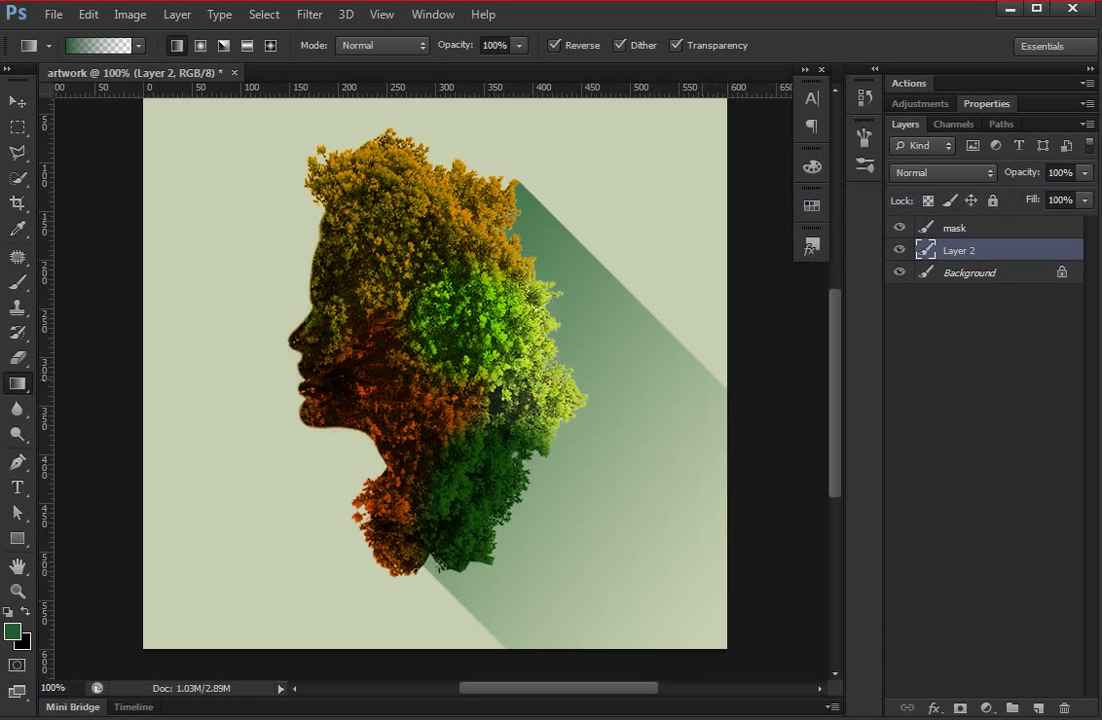
{"action": "key", "text": "ctrl+u"}
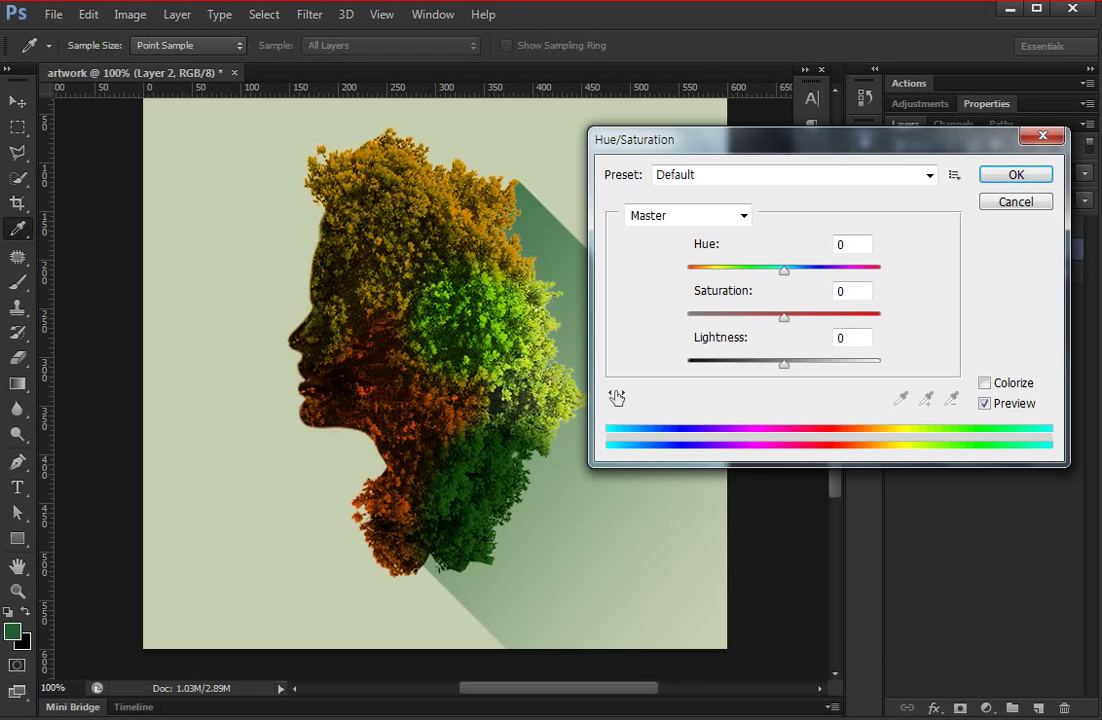
{"action": "type", "text": "-23"}
{"action": "type", "text": "-55"}
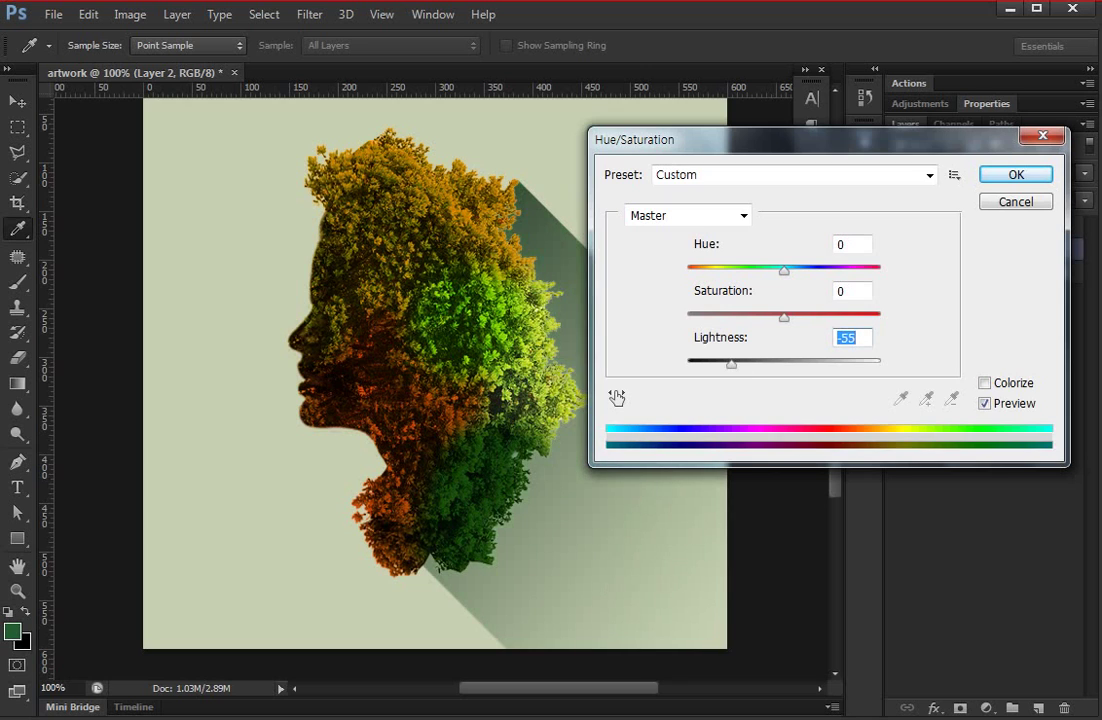
{"action": "key", "text": "Return"}
{"action": "key", "text": "g"}
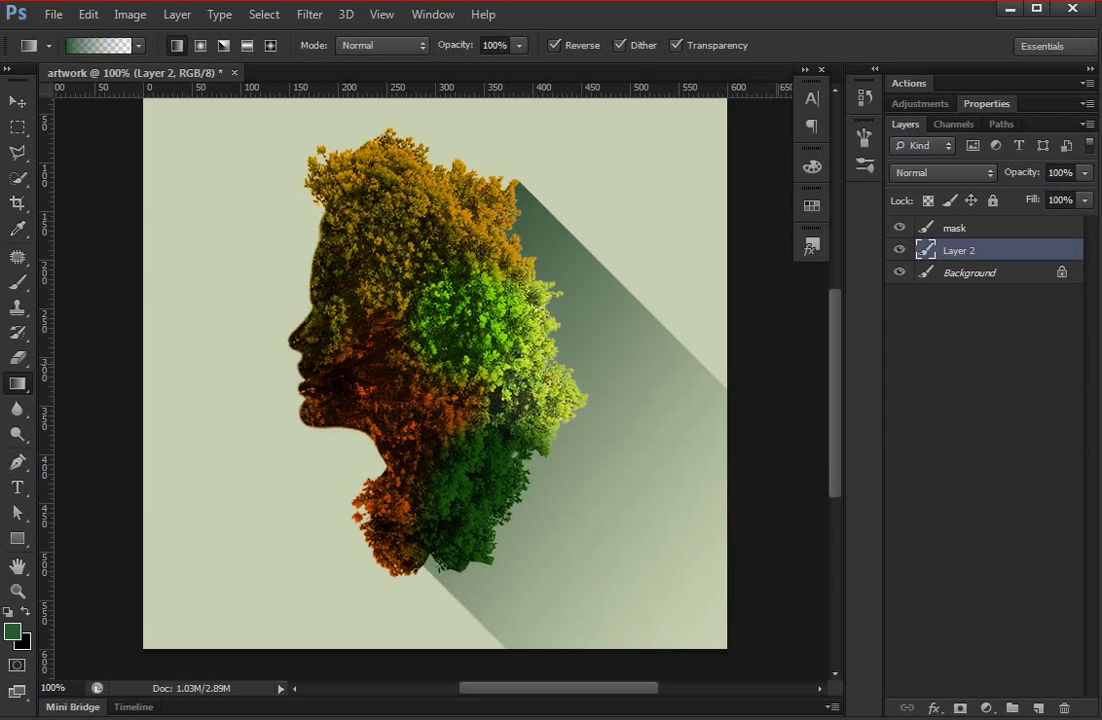
{"action": "key", "text": "ctrl+j"}
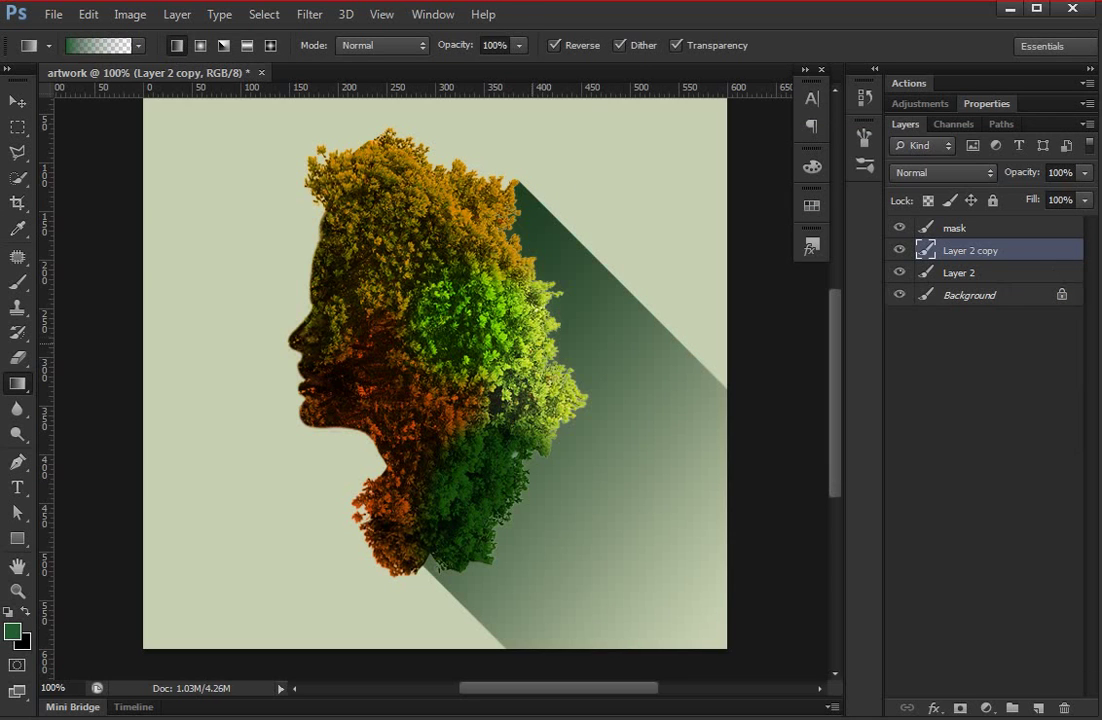
- Cut away the top edge of the Layer 2 copy shadow with a polygonal lasso
{"action": "key", "text": "l"}
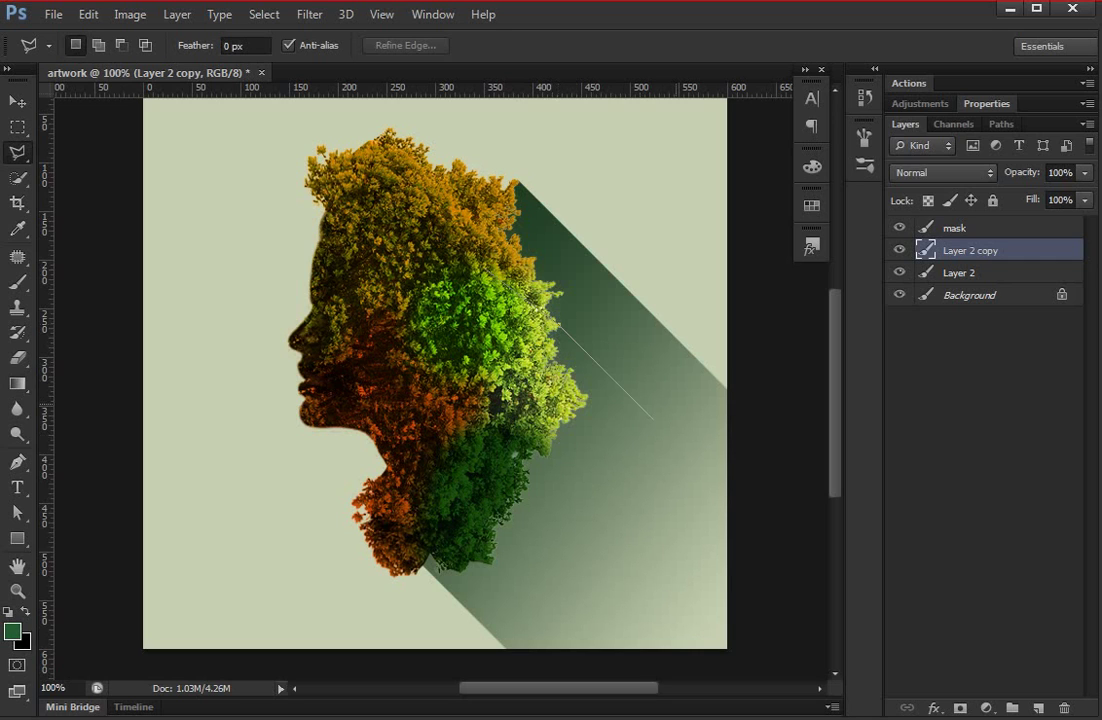
{"action": "left_click", "coordinate": [744, 509]}
{"action": "left_click", "coordinate": [744, 303]}
{"action": "left_click", "coordinate": [532, 148]}
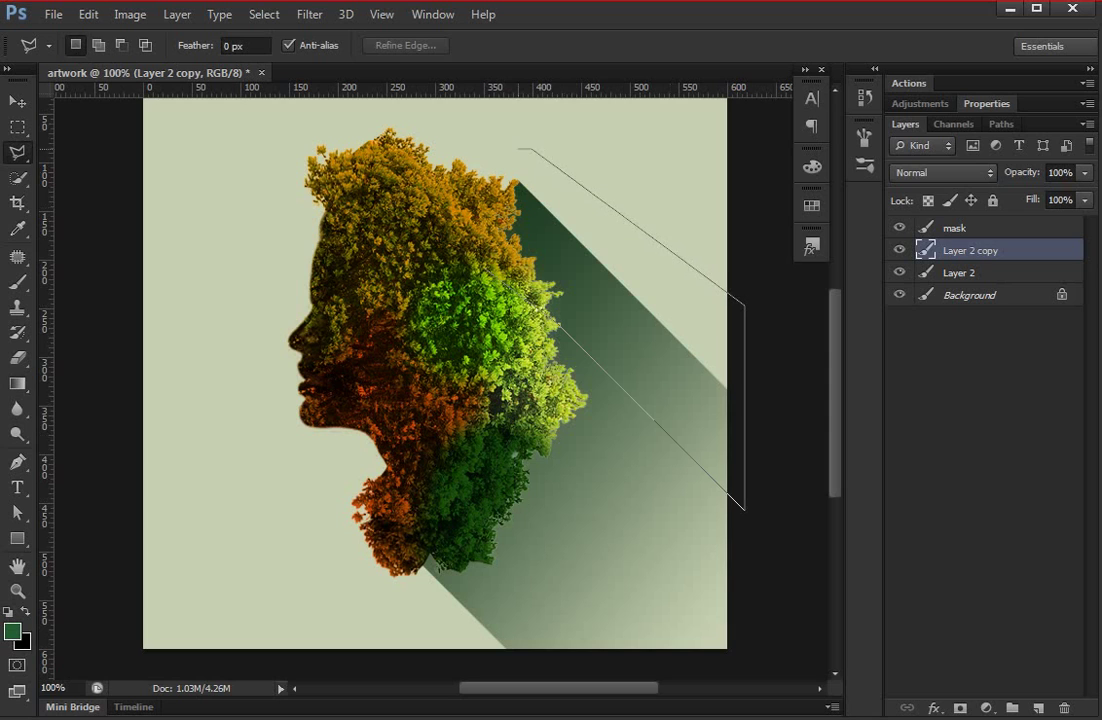
{"action": "left_click", "coordinate": [484, 150]}
{"action": "double_click", "coordinate": [447, 205]}
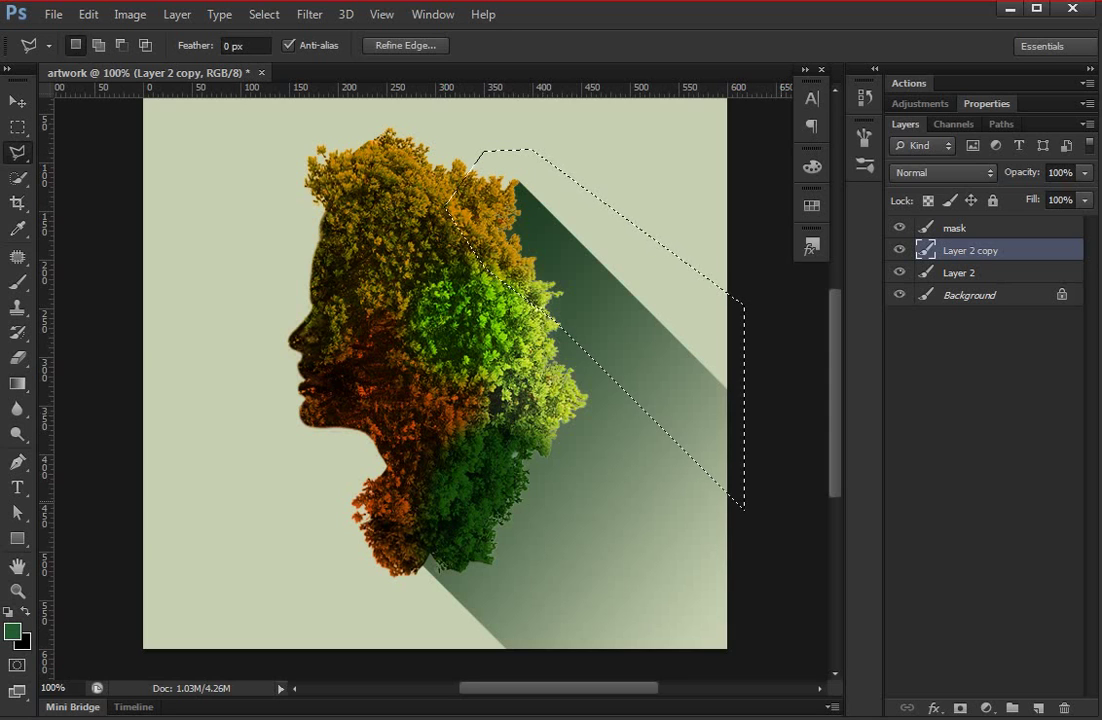
{"action": "key", "text": "Delete"}
{"action": "key", "text": "ctrl+d"}
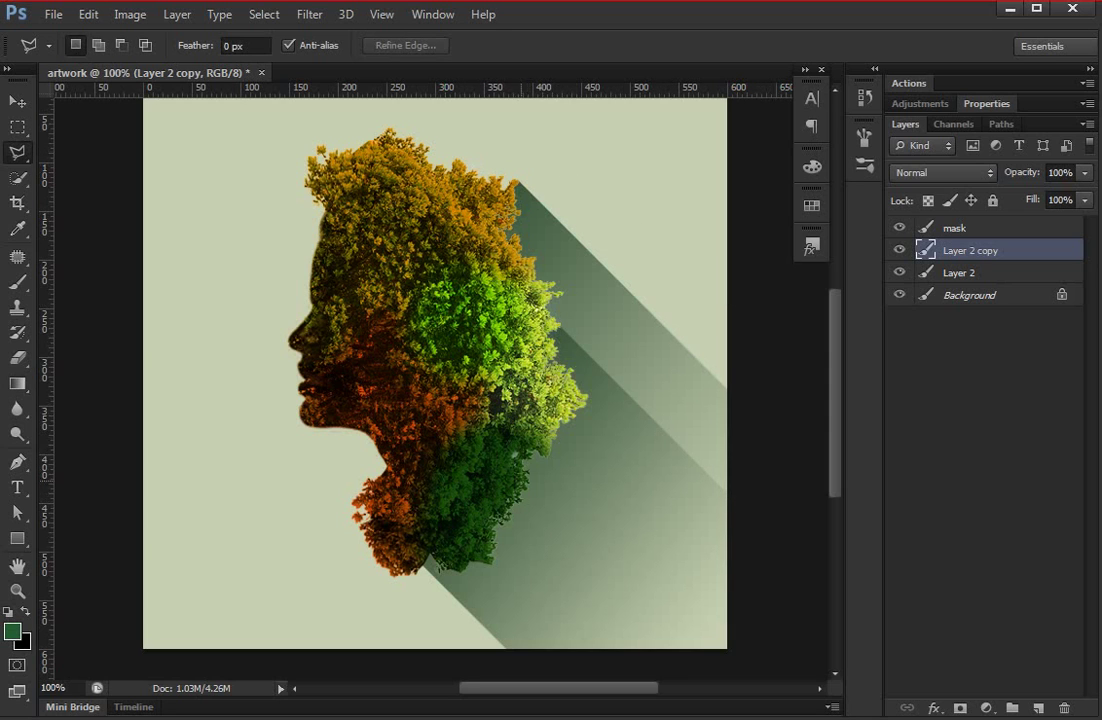
- Cut away the lower part of the shadow copy near the chin
{"action": "left_click", "coordinate": [513, 455]}
{"action": "left_click", "coordinate": [704, 660]}
{"action": "left_click", "coordinate": [465, 660]}
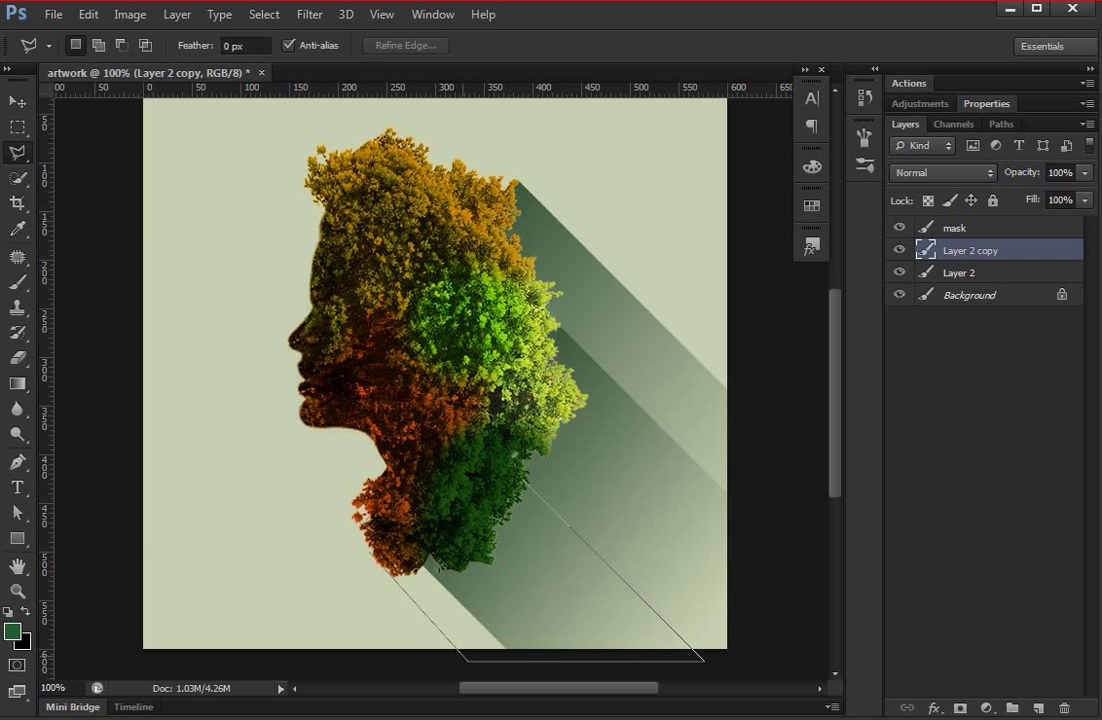
{"action": "left_click", "coordinate": [369, 535]}
{"action": "double_click", "coordinate": [412, 478]}
{"action": "key", "text": "Delete"}
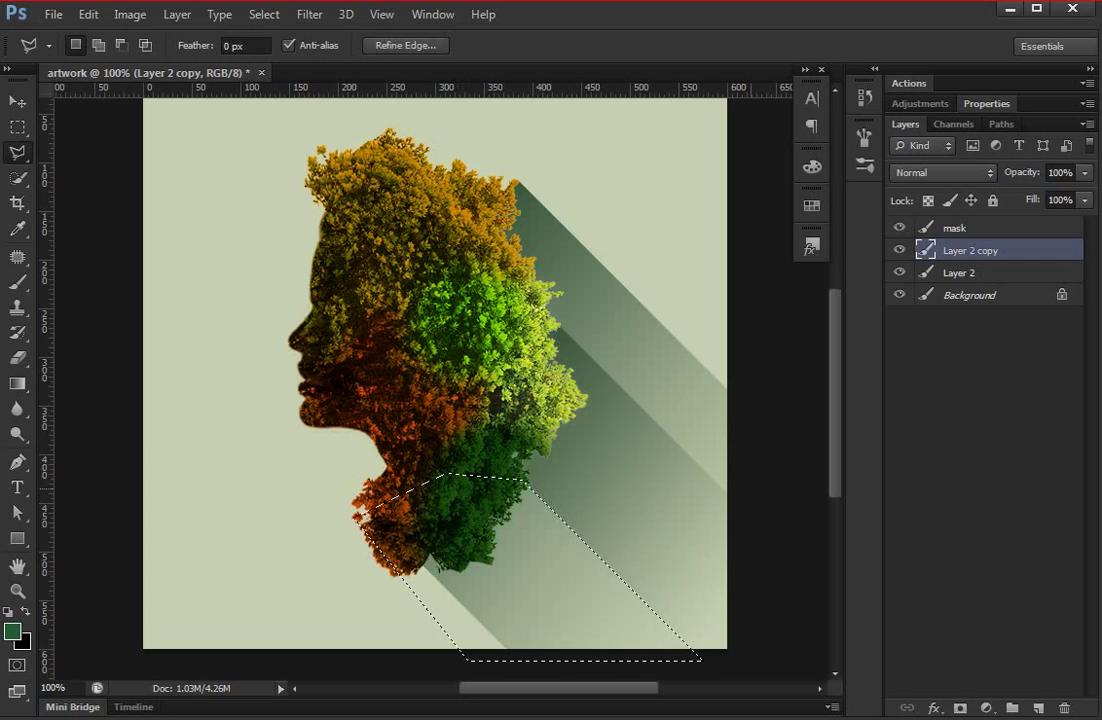
{"action": "key", "text": "ctrl+d"}
{"action": "key", "text": "v"}
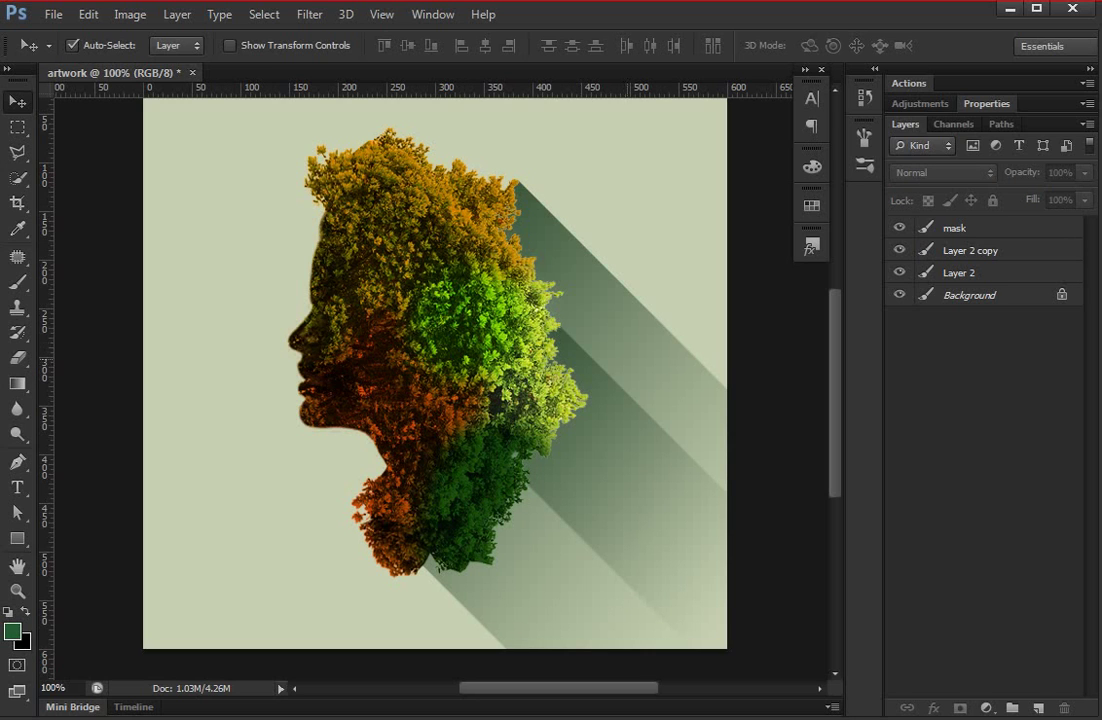
- Shift Layer 2 copy up and left, then duplicate it as Layer 2 copy 2
{"action": "left_click", "coordinate": [970, 250]}
{"action": "mouse_move", "coordinate": [610, 400]}
{"action": "left_mouse_down"}
{"action": "mouse_move", "coordinate": [567, 282]}
{"action": "mouse_move", "coordinate": [612, 330]}
{"action": "mouse_move", "coordinate": [622, 322]}
{"action": "left_mouse_up"}
{"action": "key", "text": "ctrl+j"}
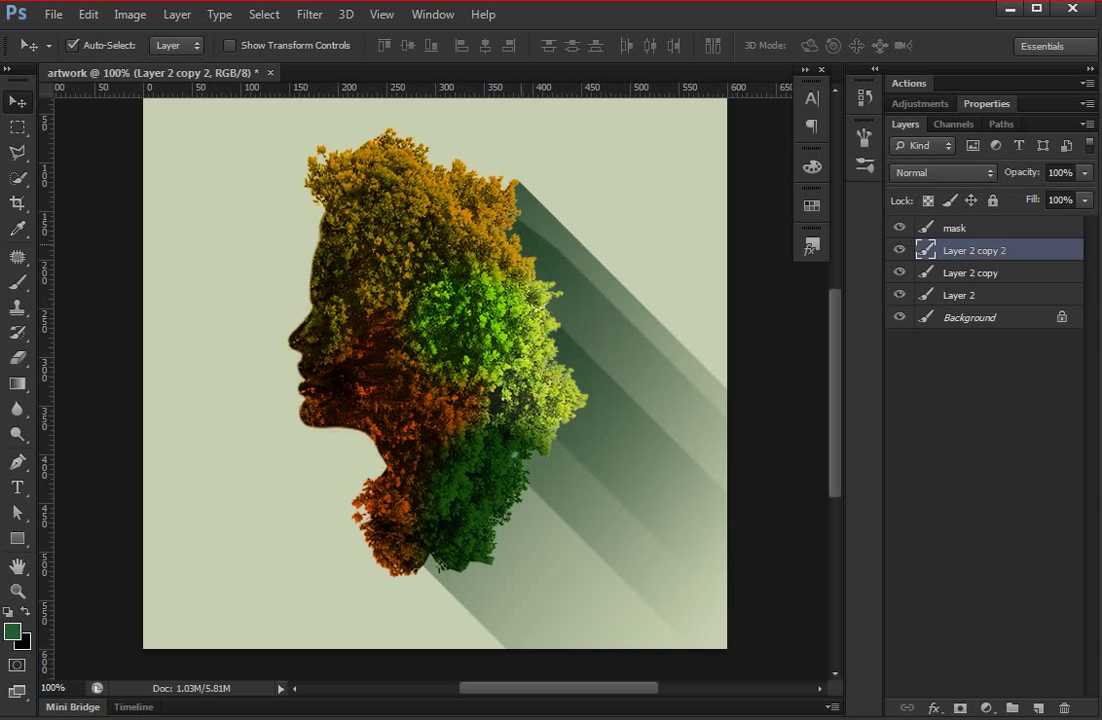
- Delete the top corner of the upper shadow band on Layer 2 copy 2
{"action": "key", "text": "l"}
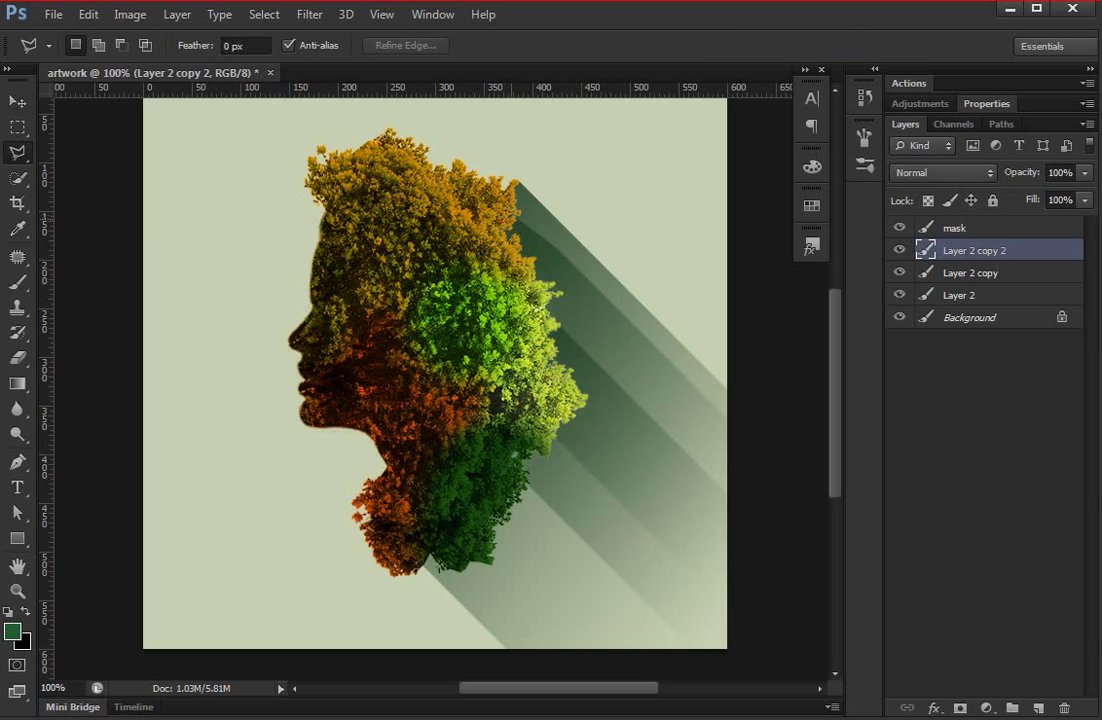
{"action": "left_click", "coordinate": [516, 221]}
{"action": "left_click", "coordinate": [740, 441]}
{"action": "left_click", "coordinate": [740, 414]}
{"action": "left_click", "coordinate": [728, 397]}
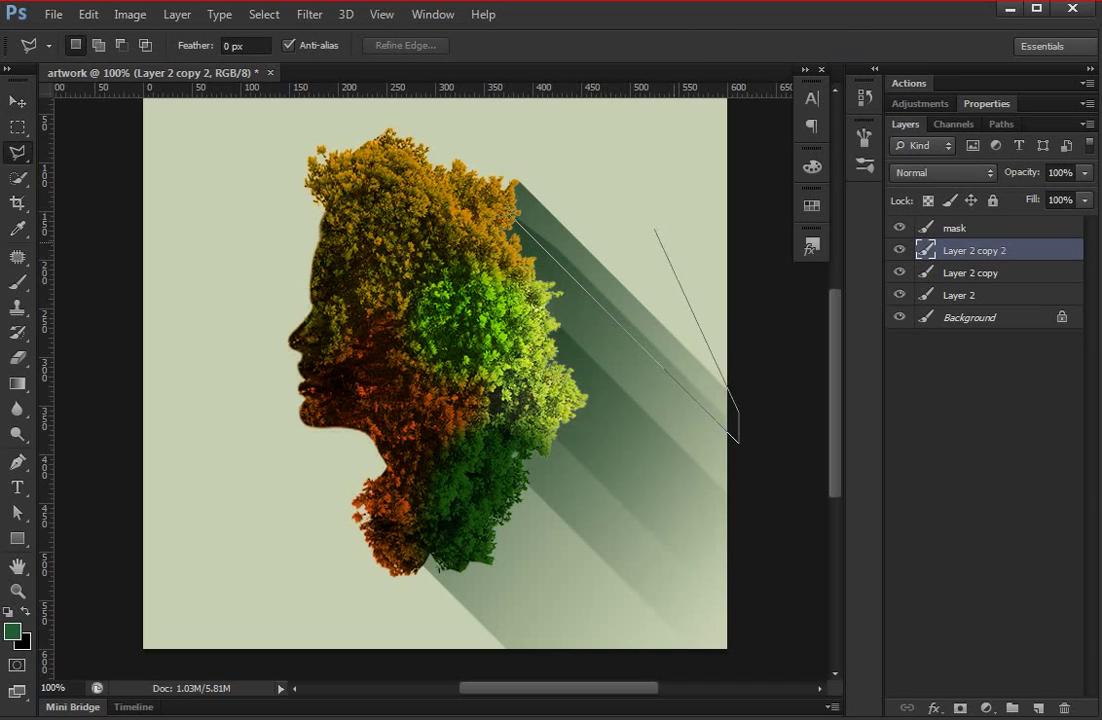
{"action": "left_click", "coordinate": [603, 204]}
{"action": "key", "text": "Delete"}
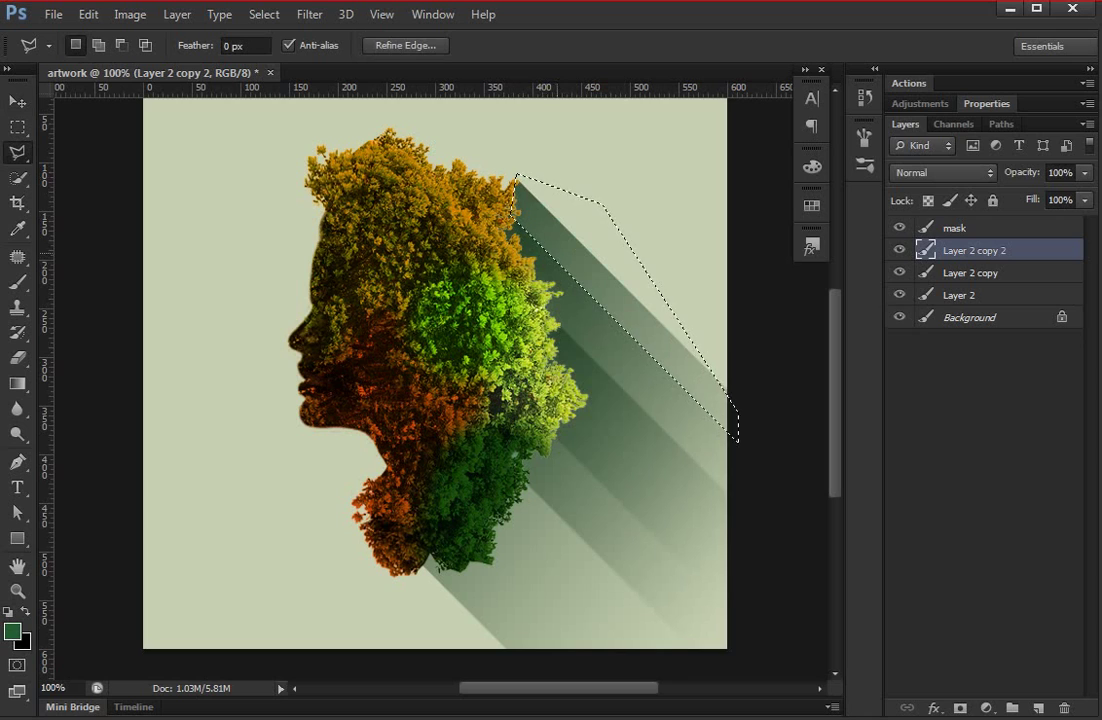
{"action": "key", "text": "ctrl+d"}
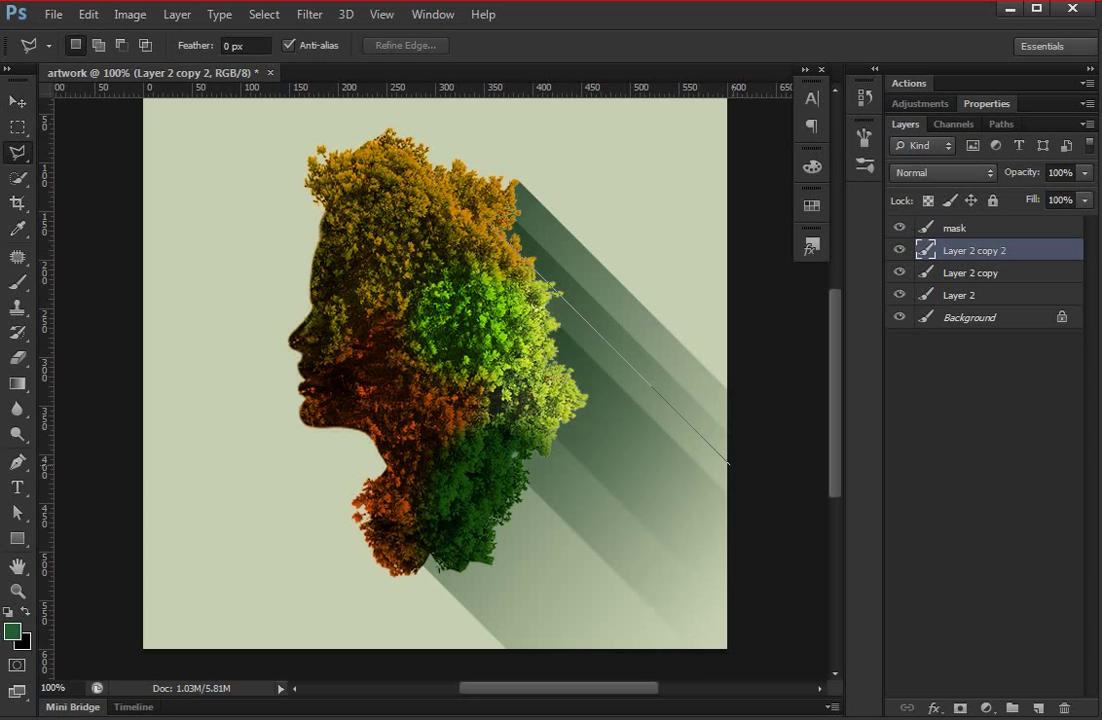
- Outline and delete the rest of the upper band, leaving a narrower stepped stripe
{"action": "left_click", "coordinate": [733, 466]}
{"action": "left_click", "coordinate": [727, 532]}
{"action": "left_click", "coordinate": [442, 330]}
{"action": "left_click", "coordinate": [485, 225]}
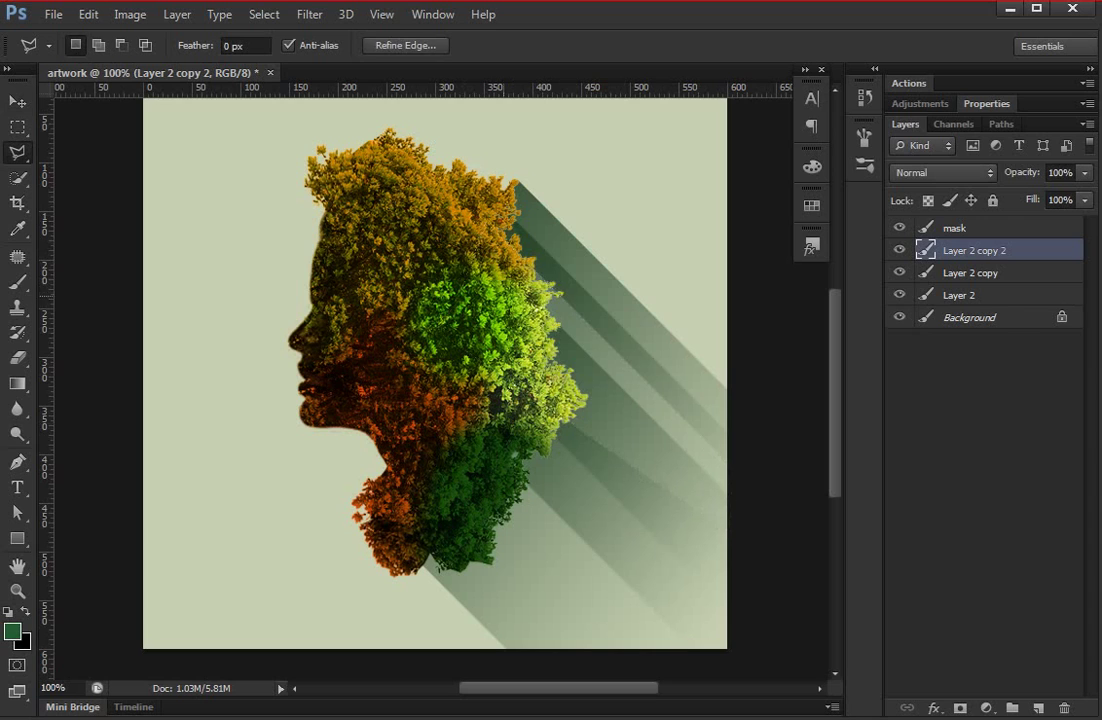
{"action": "key", "text": "ctrl+d"}
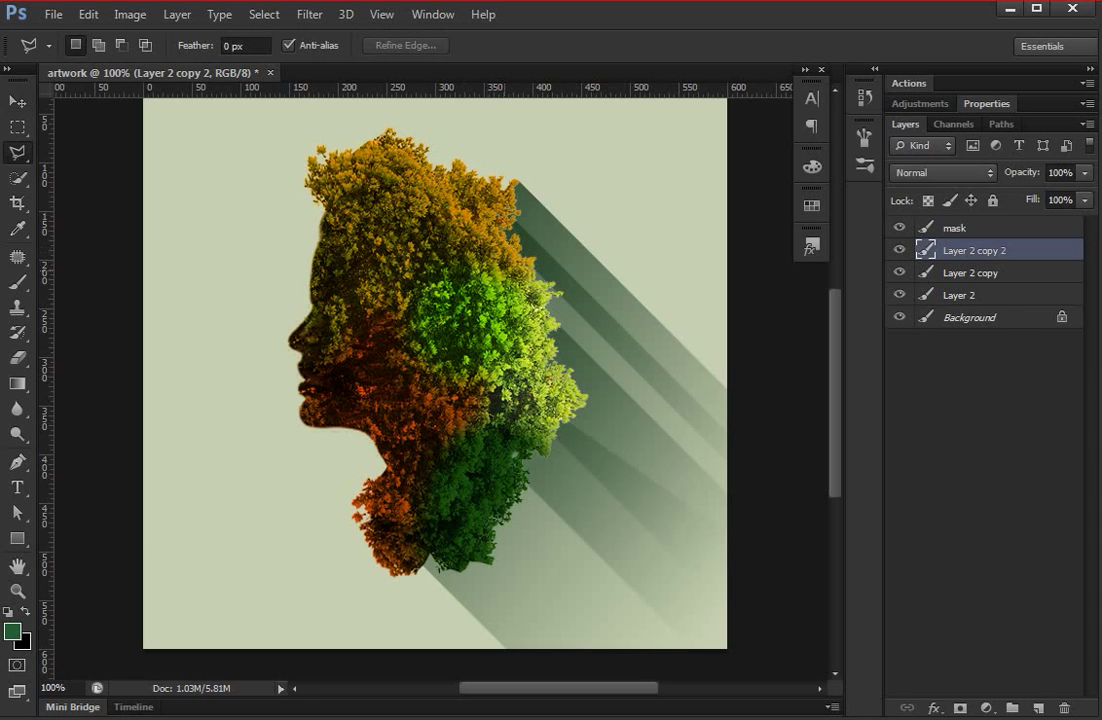
{"action": "key", "text": "ctrl+z"}
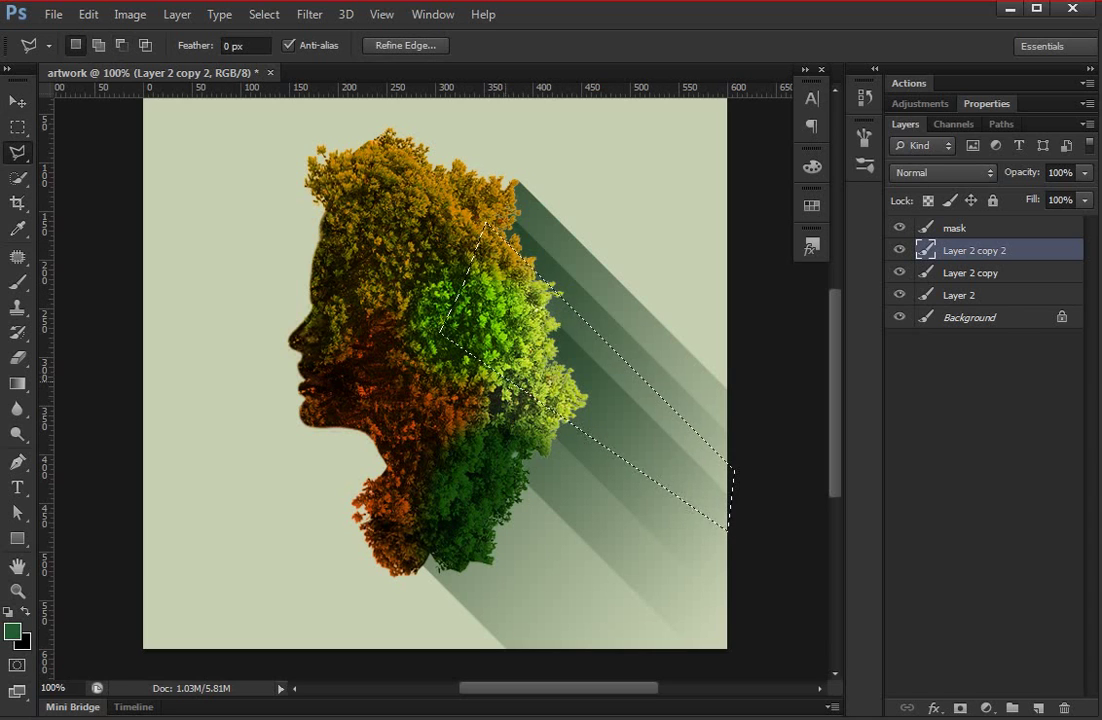
{"action": "key", "text": "ctrl+d"}
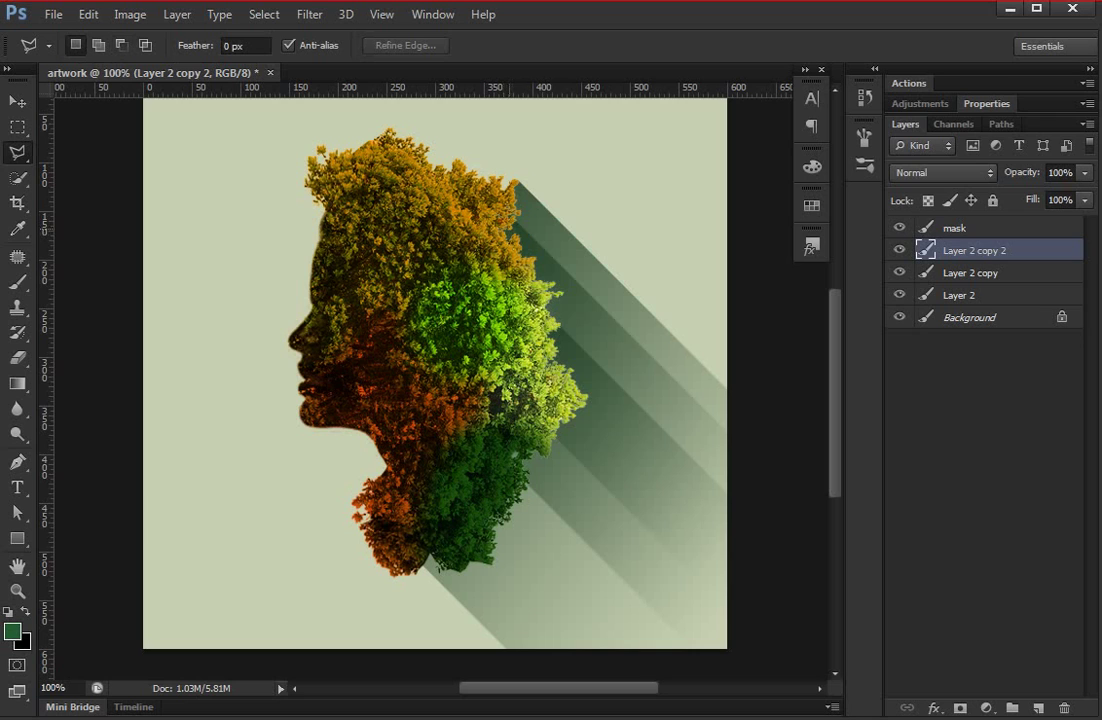
{"action": "left_click", "coordinate": [512, 225]}
{"action": "left_click", "coordinate": [760, 474]}
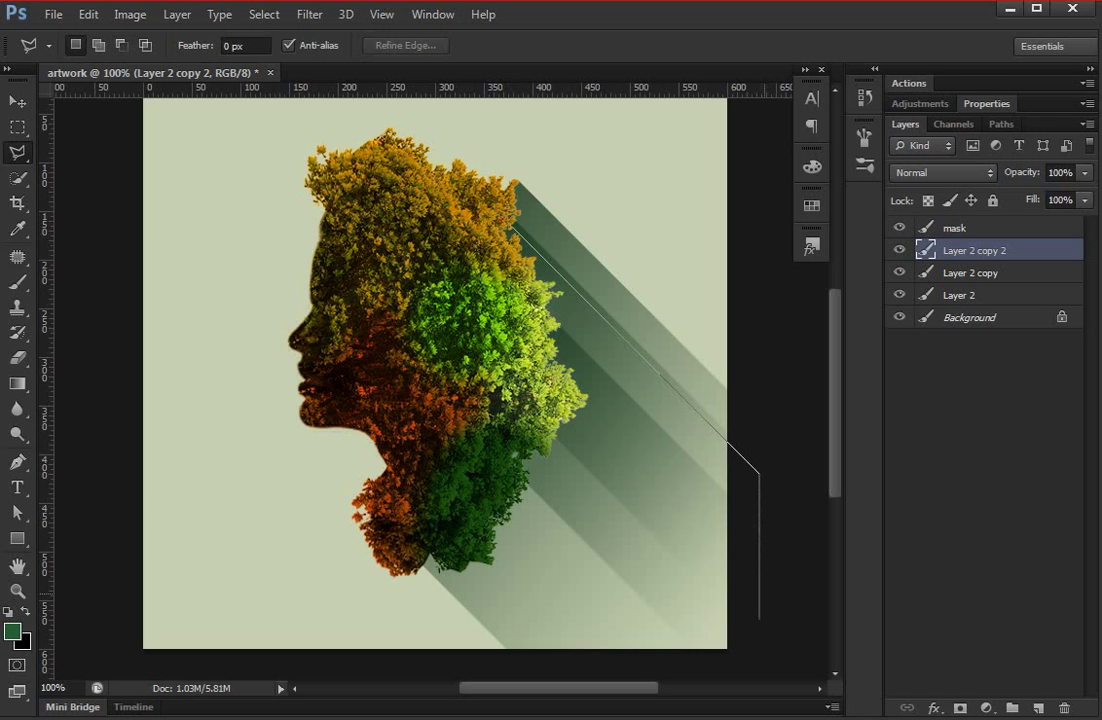
{"action": "left_click", "coordinate": [760, 645]}
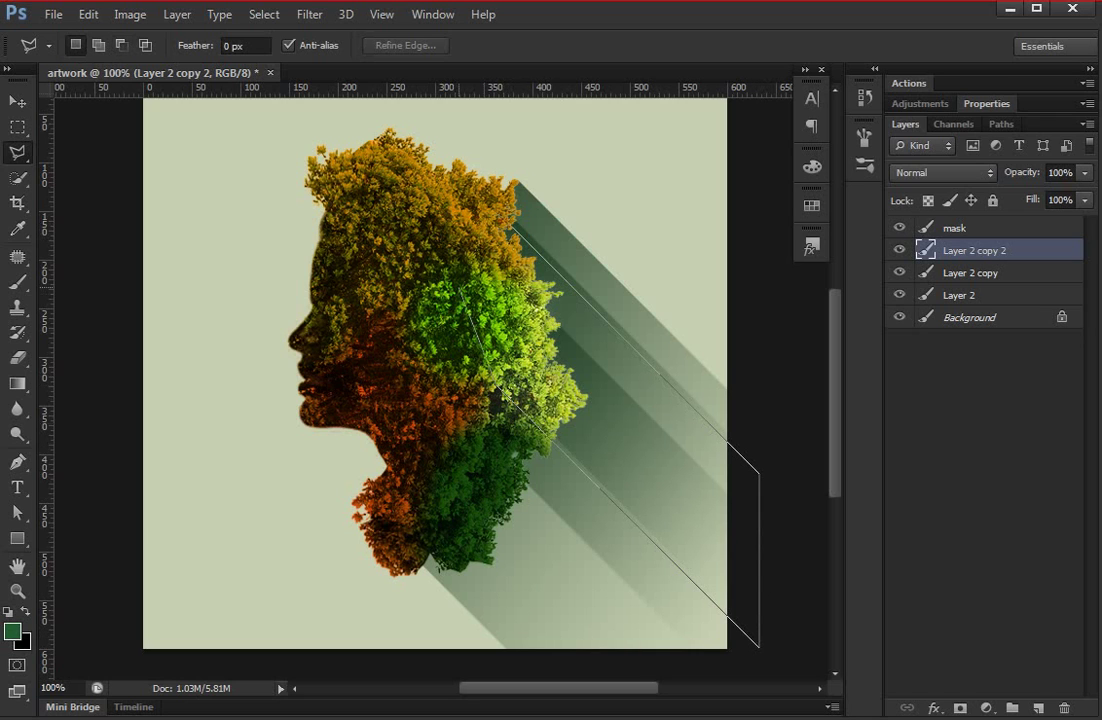
{"action": "double_click", "coordinate": [410, 295]}
{"action": "key", "text": "Delete"}
{"action": "key", "text": "ctrl+d"}
- Fade Layer 2 copy 2 to about 14% opacity
{"action": "key", "text": "v"}
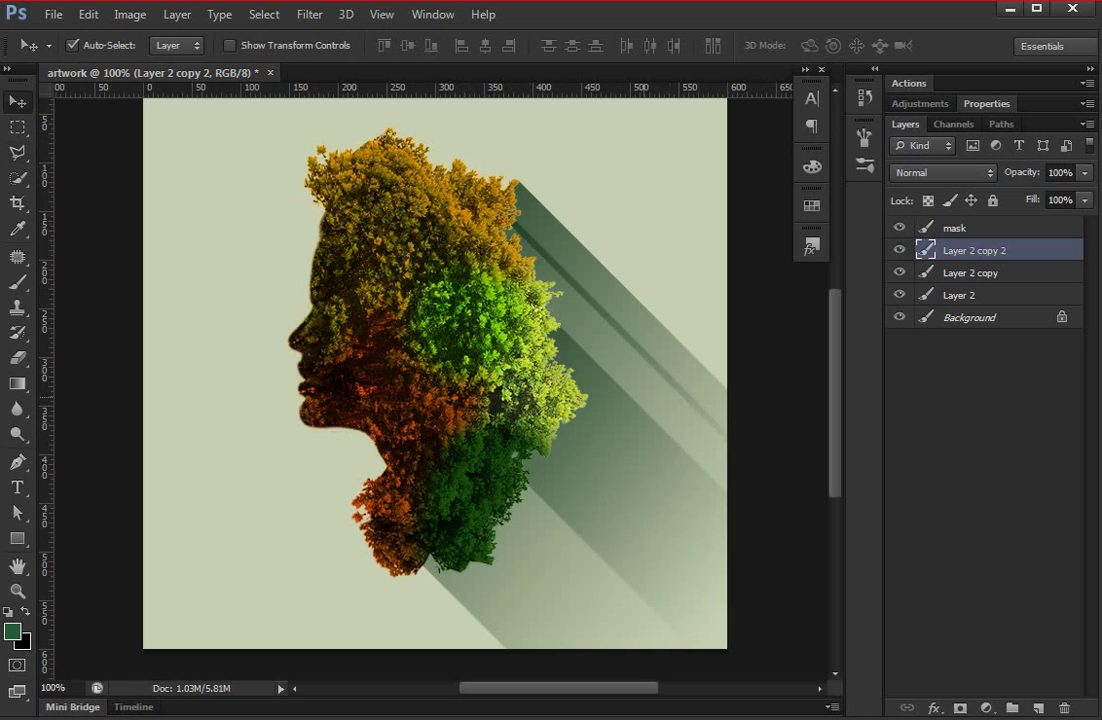
{"action": "left_click", "coordinate": [1085, 172]}
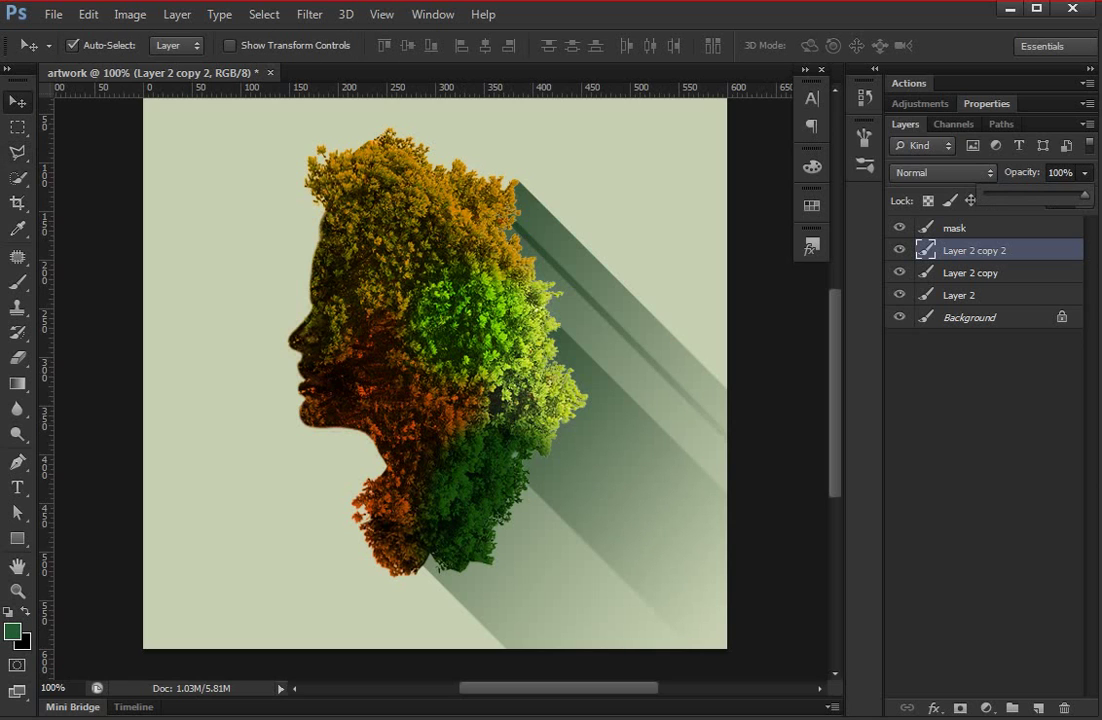
{"action": "left_click_drag", "start_coordinate": [1085, 194], "coordinate": [995, 194]}
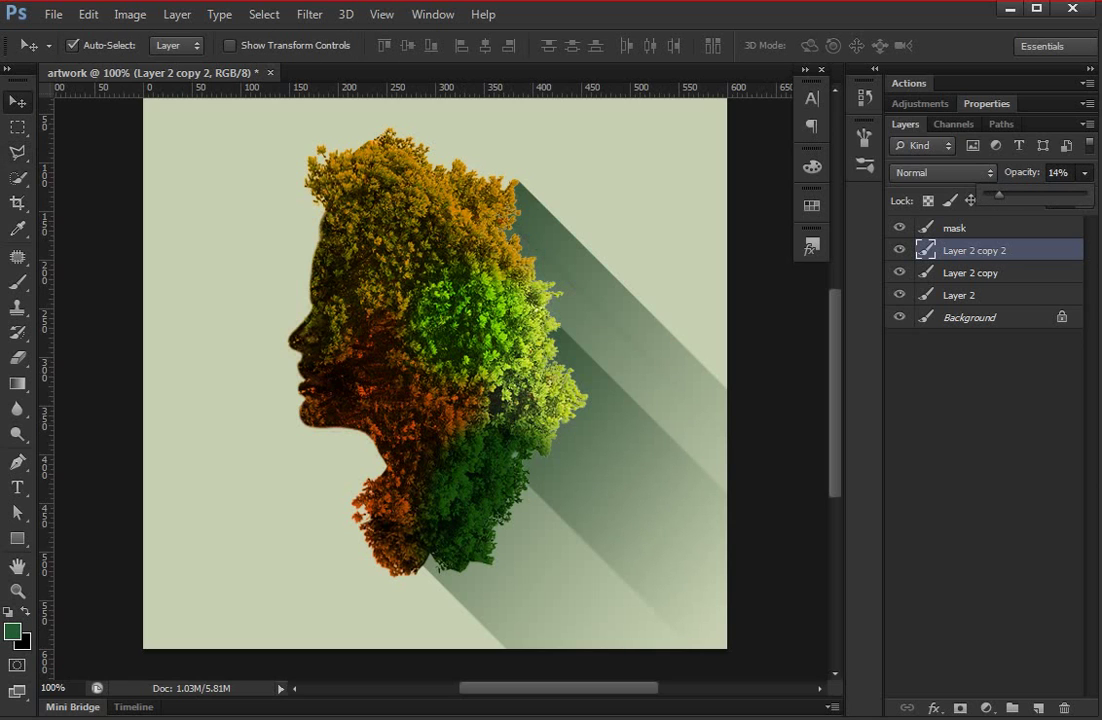
{"action": "left_click", "coordinate": [980, 450]}
- Lower Layer 2's opacity to about 35%
{"action": "left_click", "coordinate": [985, 272]}
{"action": "left_click", "coordinate": [1085, 172]}
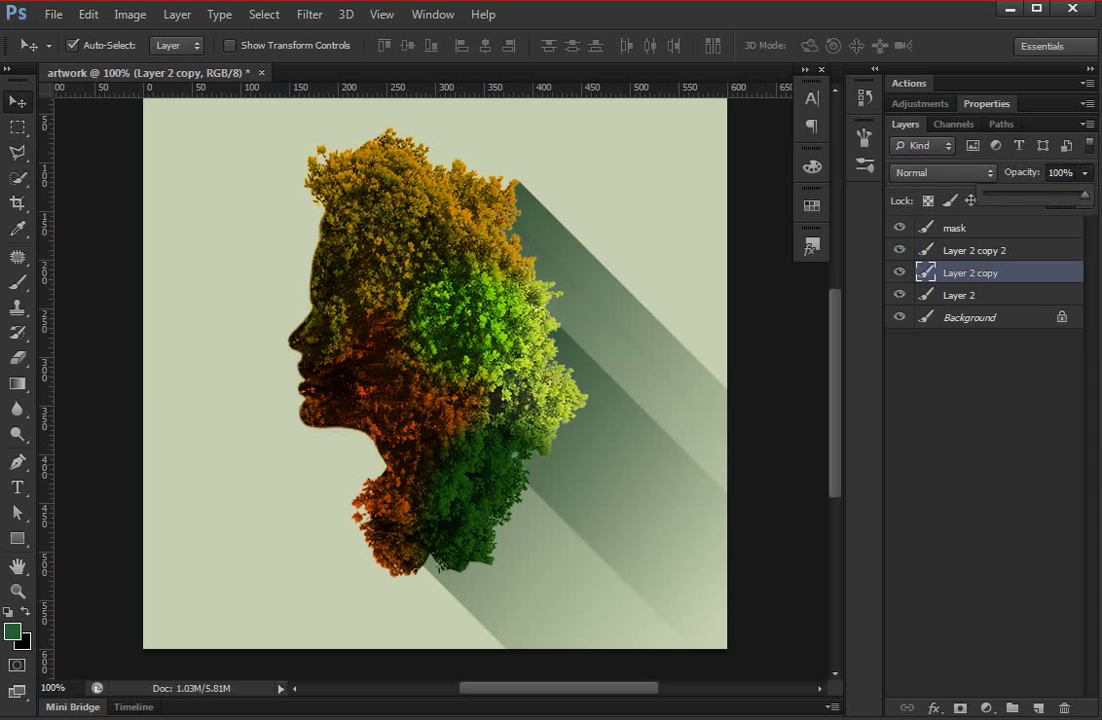
{"action": "left_click", "coordinate": [980, 450]}
{"action": "left_click", "coordinate": [985, 295]}
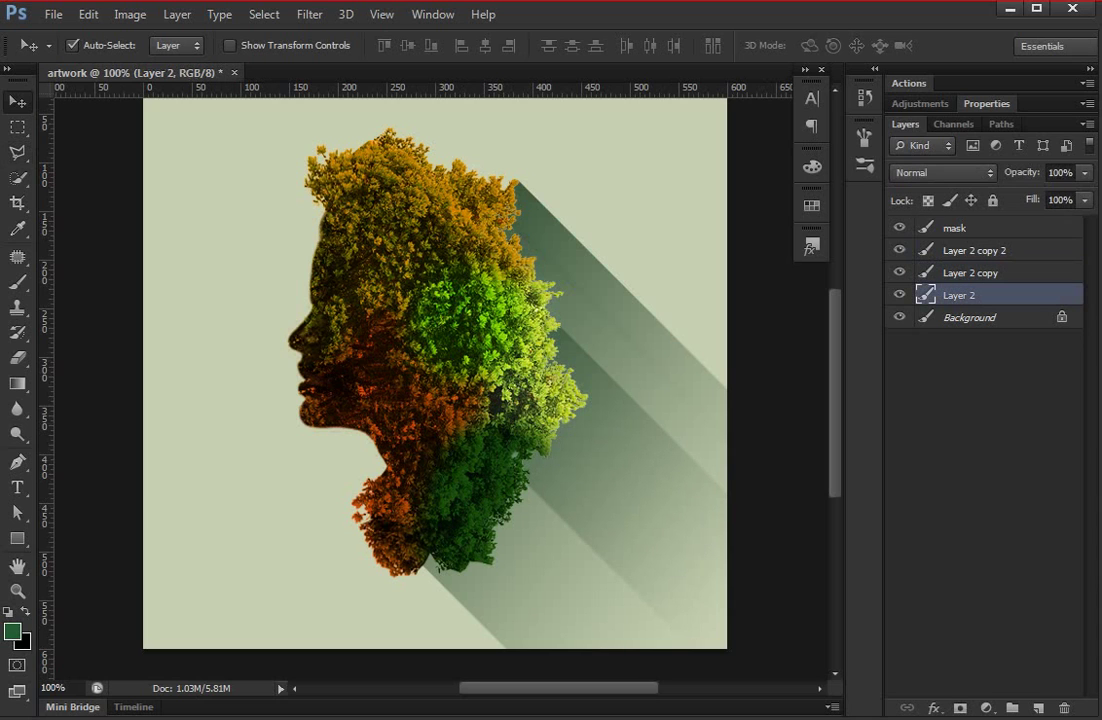
{"action": "left_click", "coordinate": [1085, 172]}
{"action": "left_click_drag", "start_coordinate": [1087, 194], "coordinate": [1024, 194]}
{"action": "left_click", "coordinate": [980, 450]}
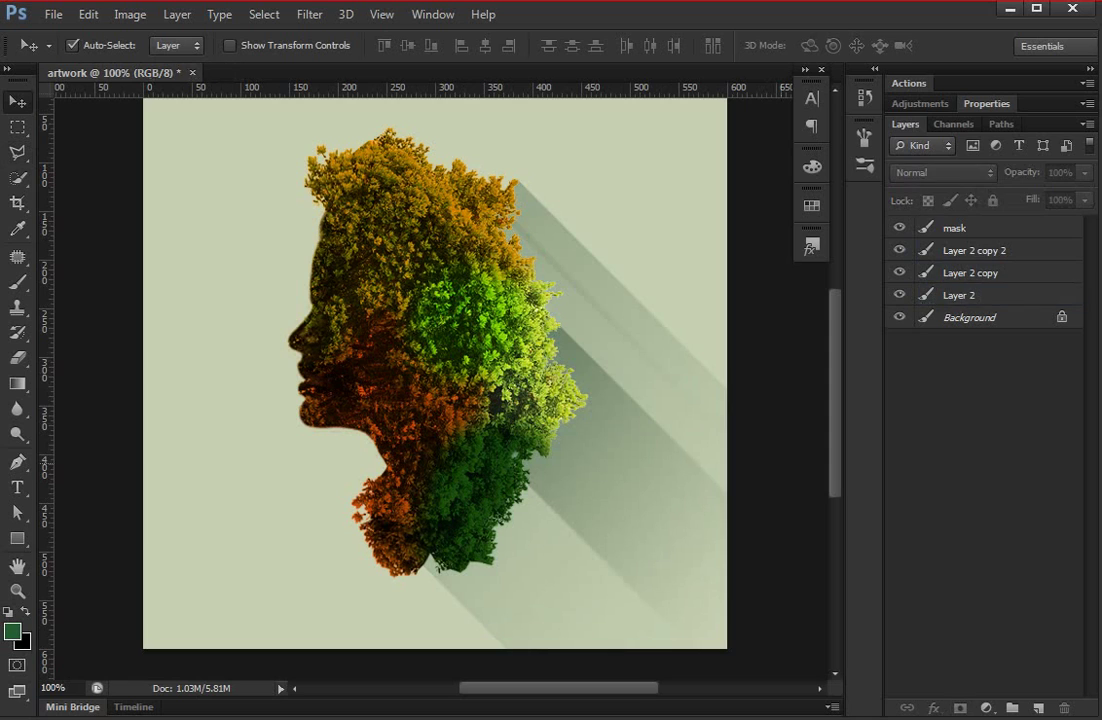
- Set Layer 2 copy's opacity to about 56%
{"action": "left_click", "coordinate": [975, 272]}
{"action": "left_click", "coordinate": [1085, 172]}
{"action": "left_click_drag", "start_coordinate": [1058, 194], "coordinate": [1033, 194]}
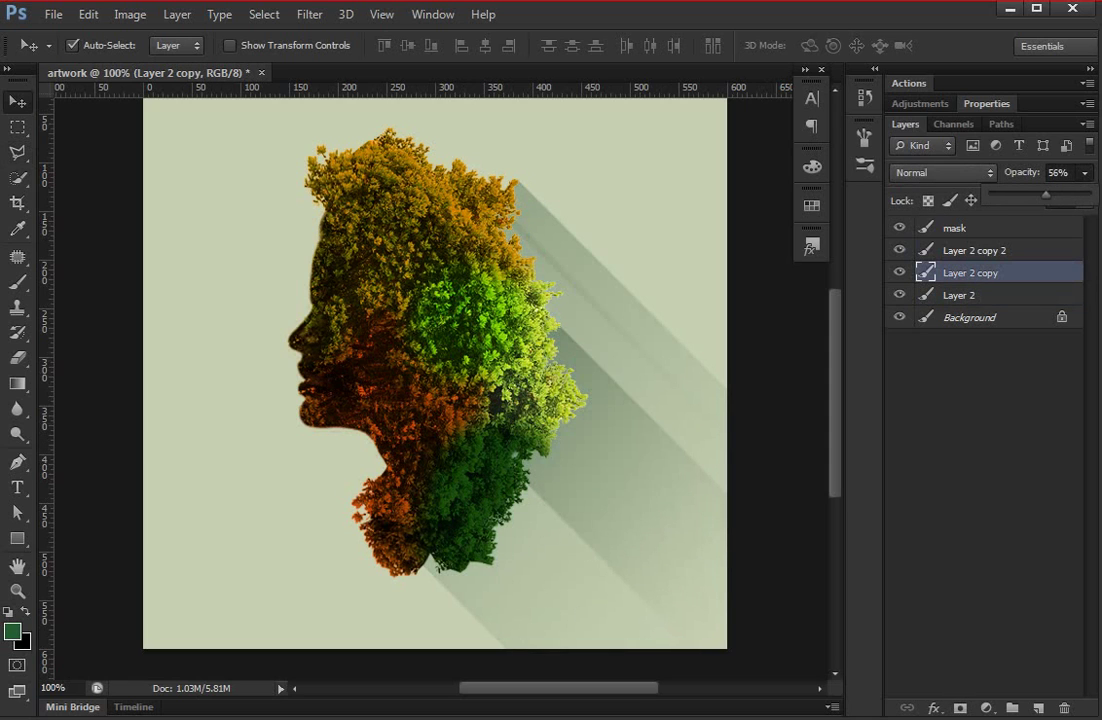
{"action": "left_click", "coordinate": [980, 450]}
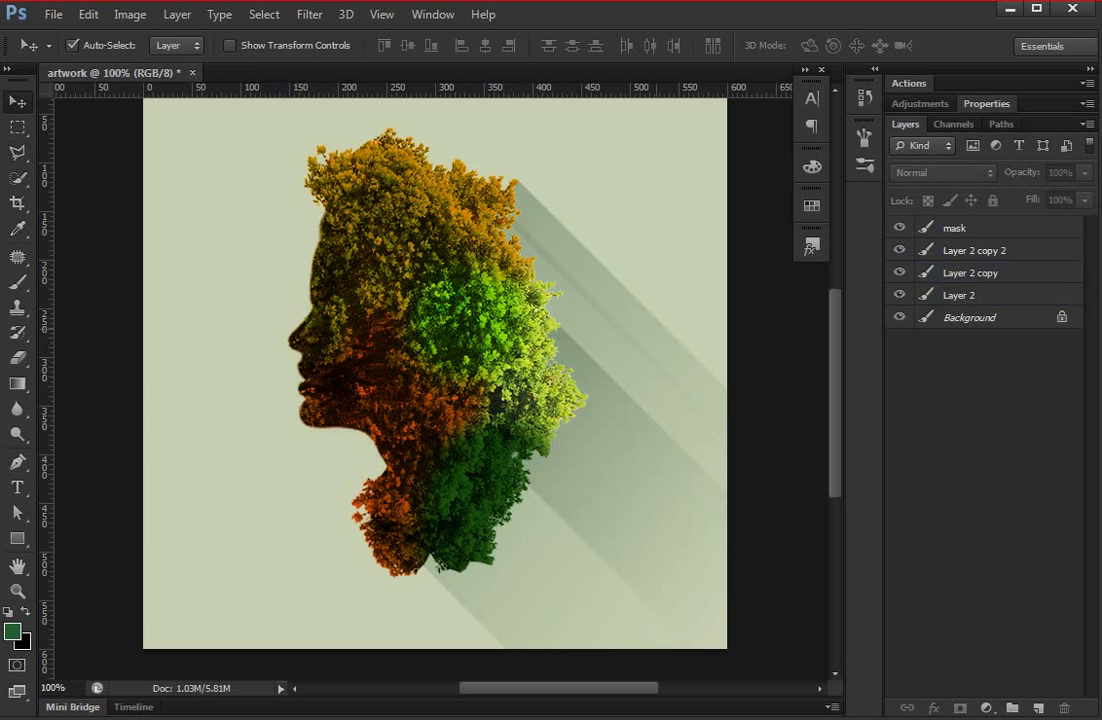
- Offset a faint shadow copy downward as Layer 2 copy 3 and trim it away from the chin
{"action": "left_click", "coordinate": [975, 250]}
{"action": "mouse_move", "coordinate": [463, 262]}
{"action": "left_mouse_down"}
{"action": "mouse_move", "coordinate": [556, 330]}
{"action": "mouse_move", "coordinate": [540, 468]}
{"action": "mouse_move", "coordinate": [545, 456]}
{"action": "left_mouse_up"}
{"action": "key", "text": "l"}
{"action": "left_click", "coordinate": [325, 415]}
{"action": "left_click", "coordinate": [522, 590]}
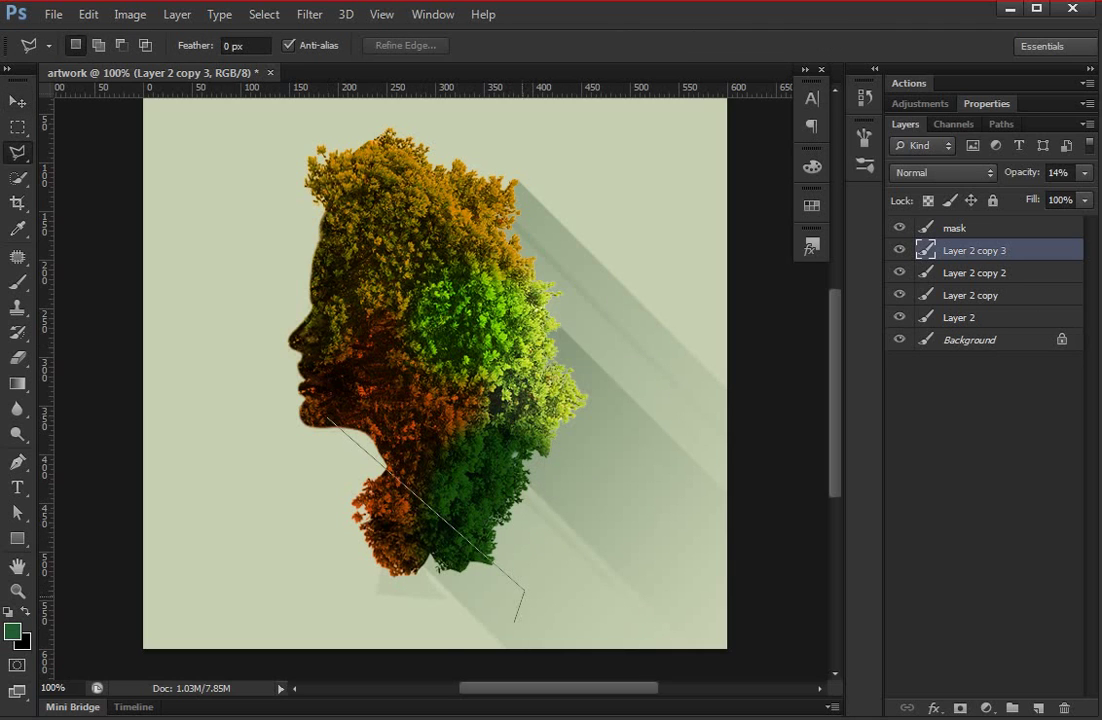
{"action": "left_click", "coordinate": [452, 646]}
{"action": "left_click", "coordinate": [312, 628]}
{"action": "left_click", "coordinate": [206, 409]}
{"action": "left_click", "coordinate": [325, 415]}
{"action": "key", "text": "ctrl+d"}
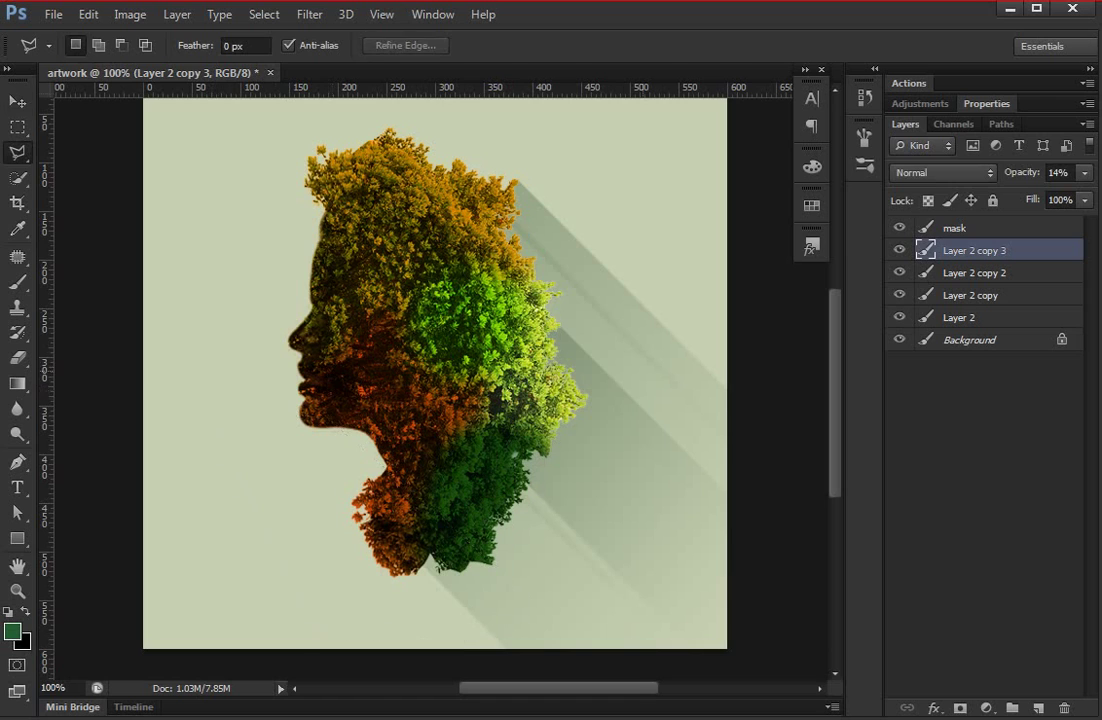
{"action": "key", "text": "v"}
{"action": "left_click", "coordinate": [958, 317]}
- Merge the four shadow layers into a single layer
{"action": "left_click", "coordinate": [975, 250], "text": "shift"}
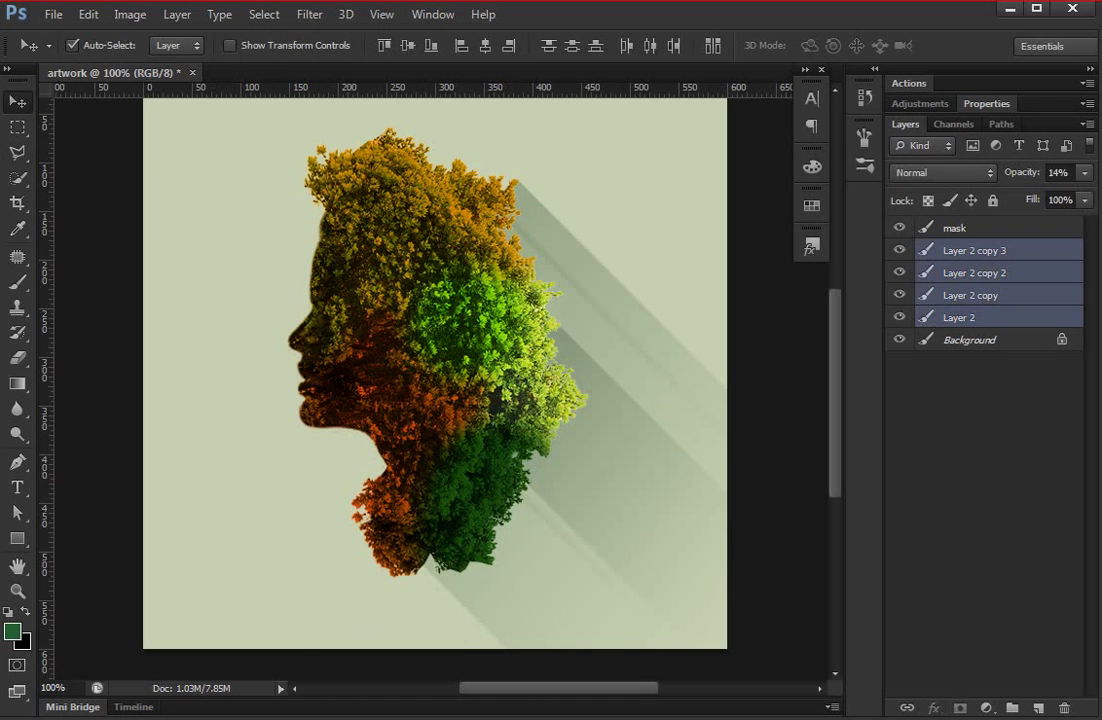
{"action": "key", "text": "ctrl+e"}
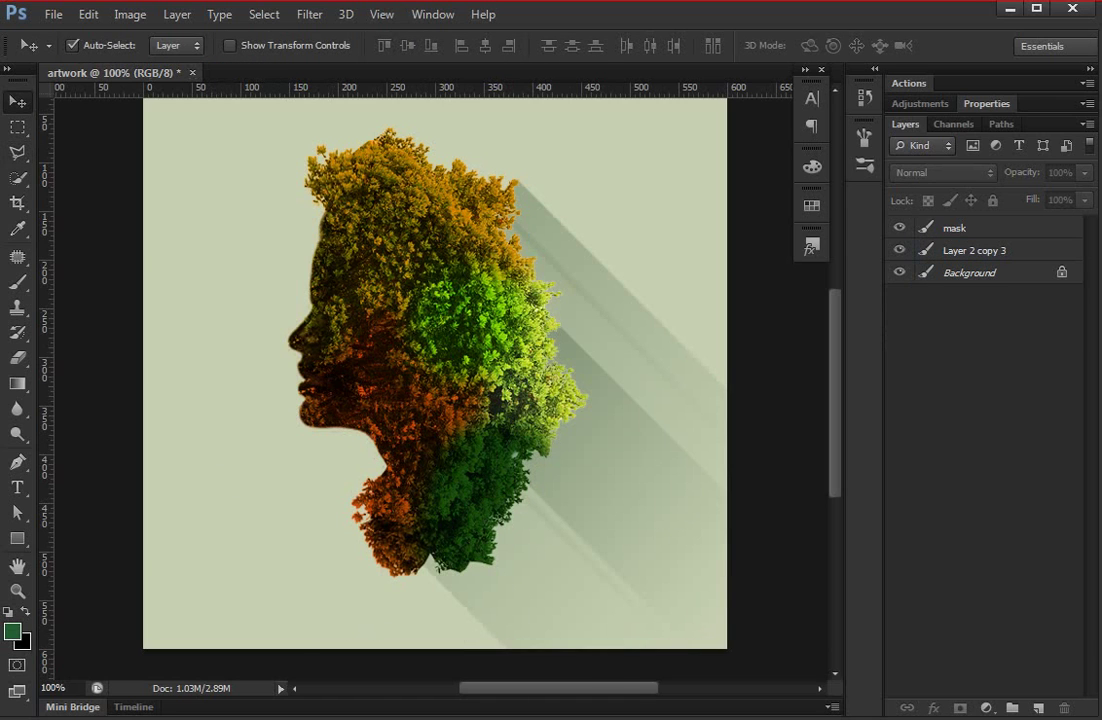
{"action": "key", "text": "ctrl+minus"}
{"action": "key", "text": "ctrl+minus"}
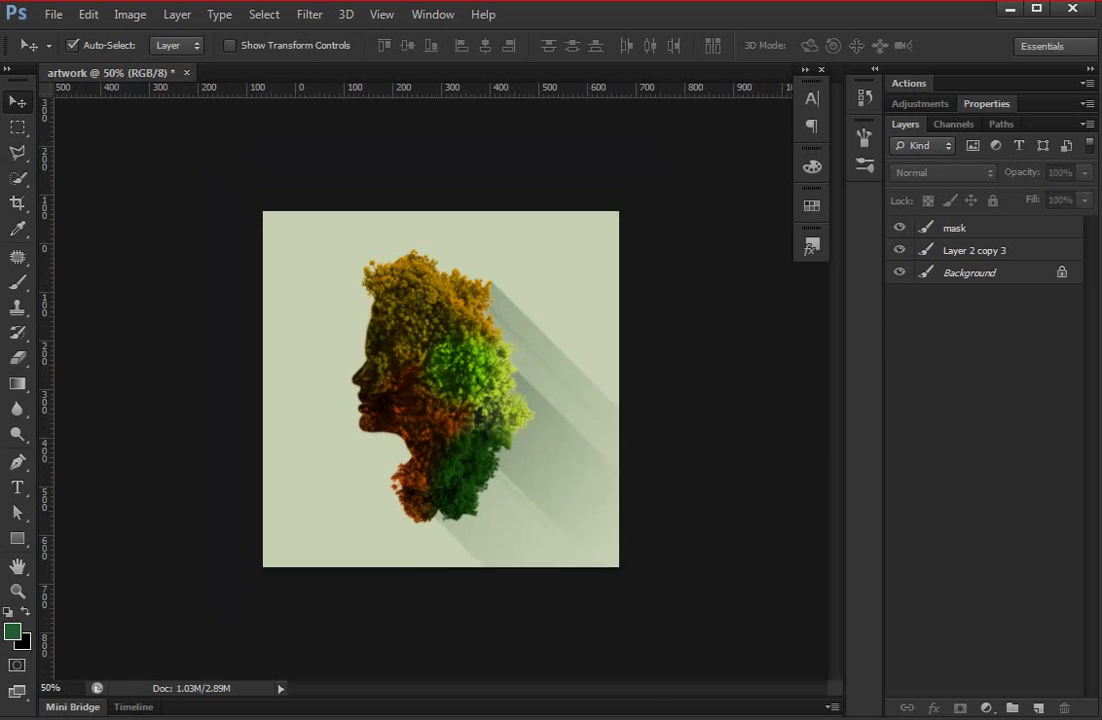
{"action": "key", "text": "ctrl+plus"}
{"action": "key", "text": "ctrl+plus"}
{"action": "scroll", "coordinate": [440, 380], "scroll_direction": "down", "scroll_amount": 1}
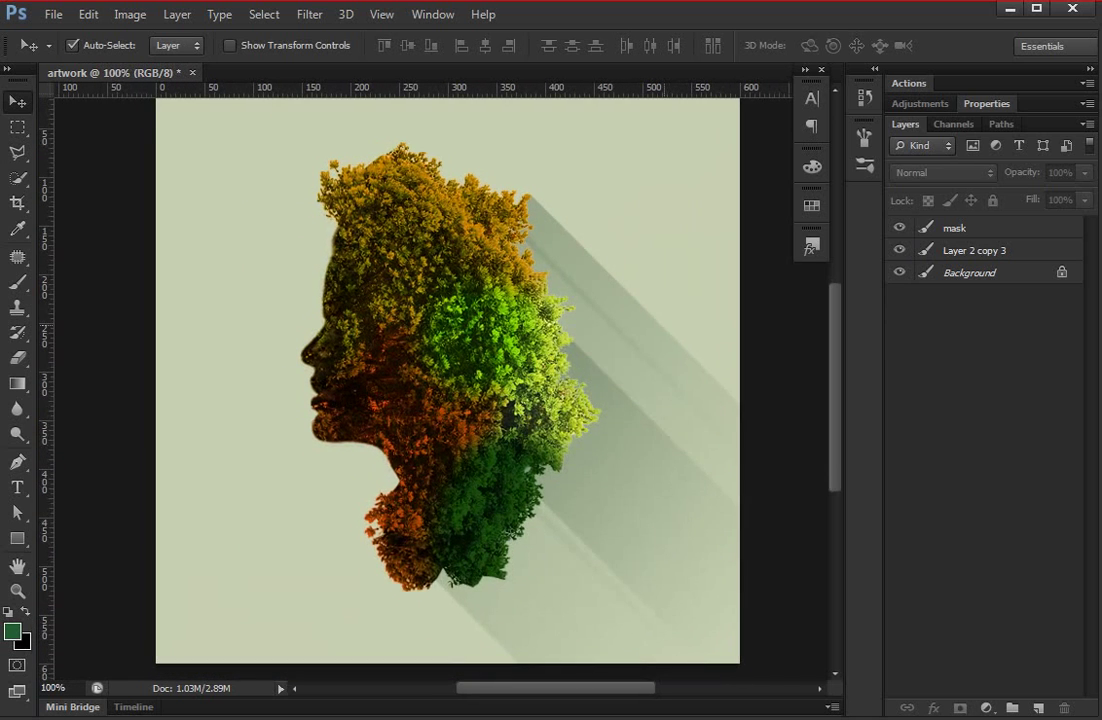
{"action": "key", "text": "ctrl+minus"}
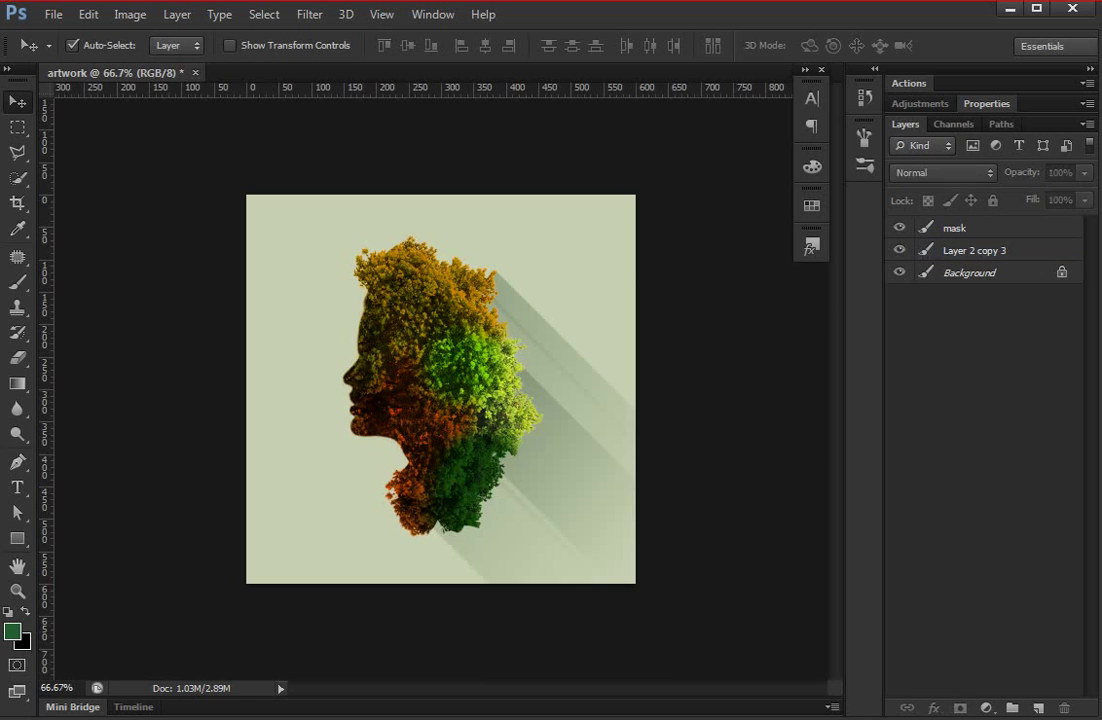
- Merge all layers into one named 'artwork' and return to 100% zoom
{"action": "key", "text": "alt+comma"}
{"action": "key", "text": "ctrl+alt+a"}
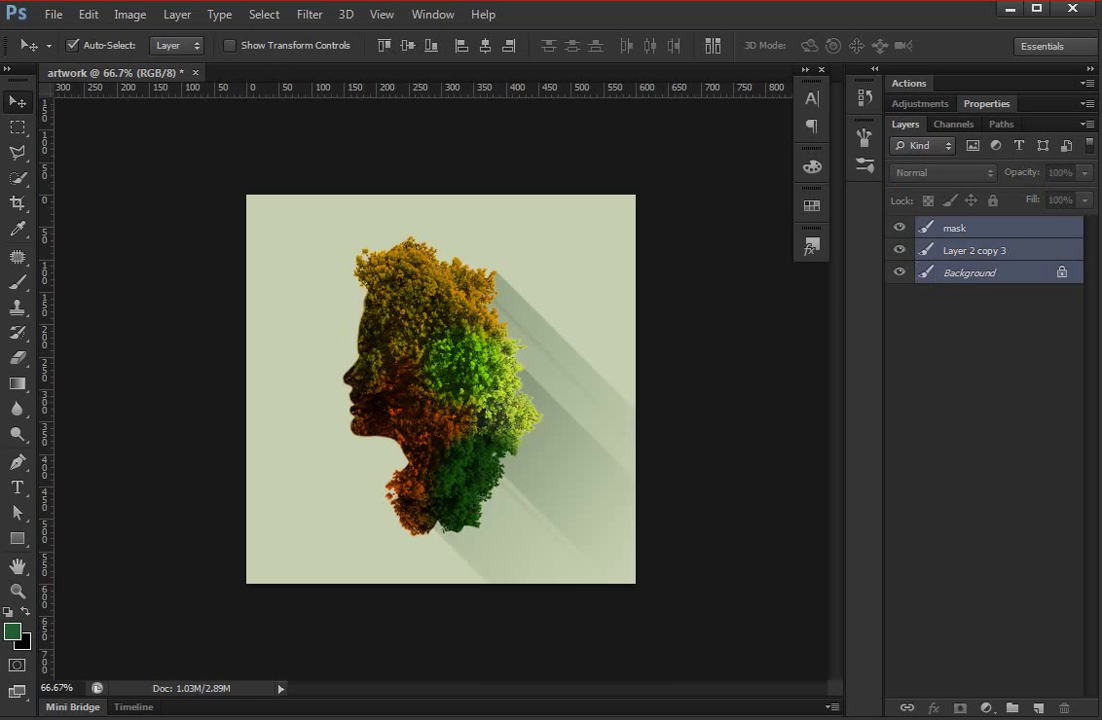
{"action": "key", "text": "ctrl+e"}
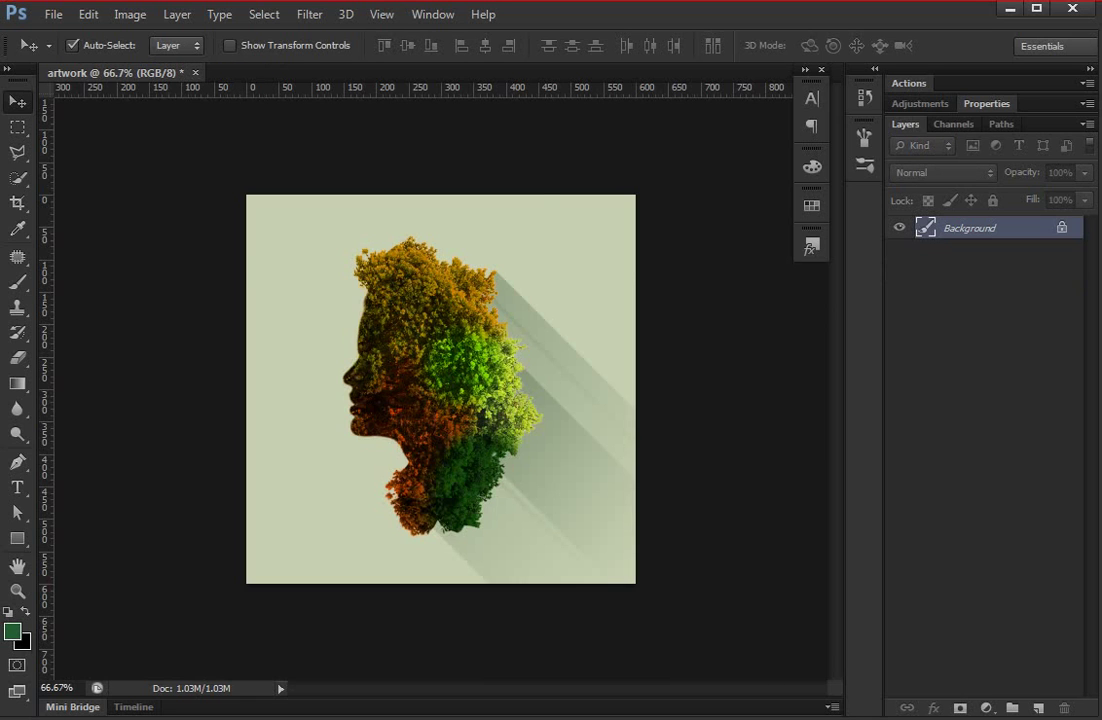
{"action": "key", "text": "ctrl+shift+n"}
{"action": "type", "text": "art"}
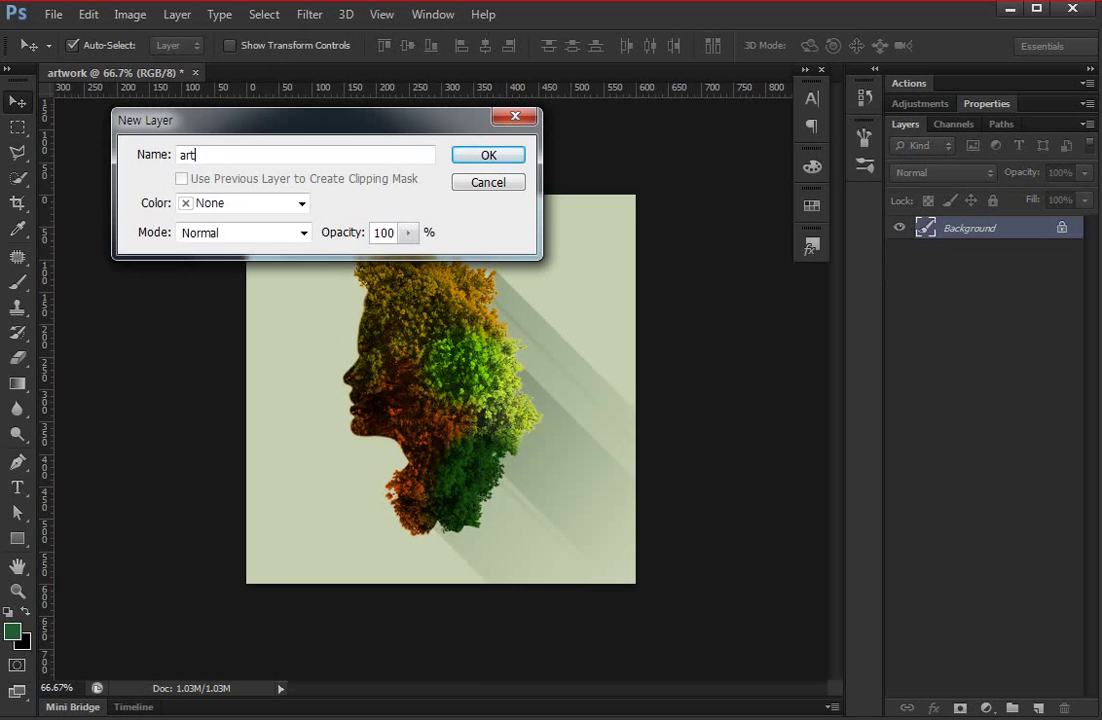
{"action": "type", "text": "work"}
{"action": "key", "text": "Return"}
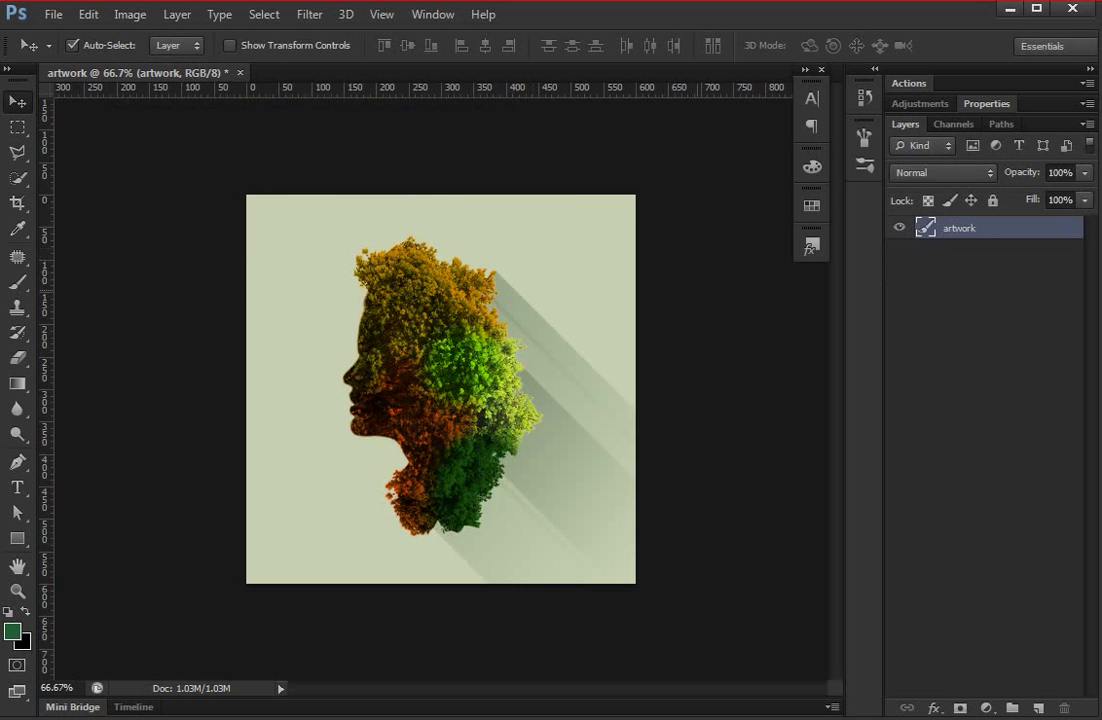
{"action": "key", "text": "ctrl+1"}
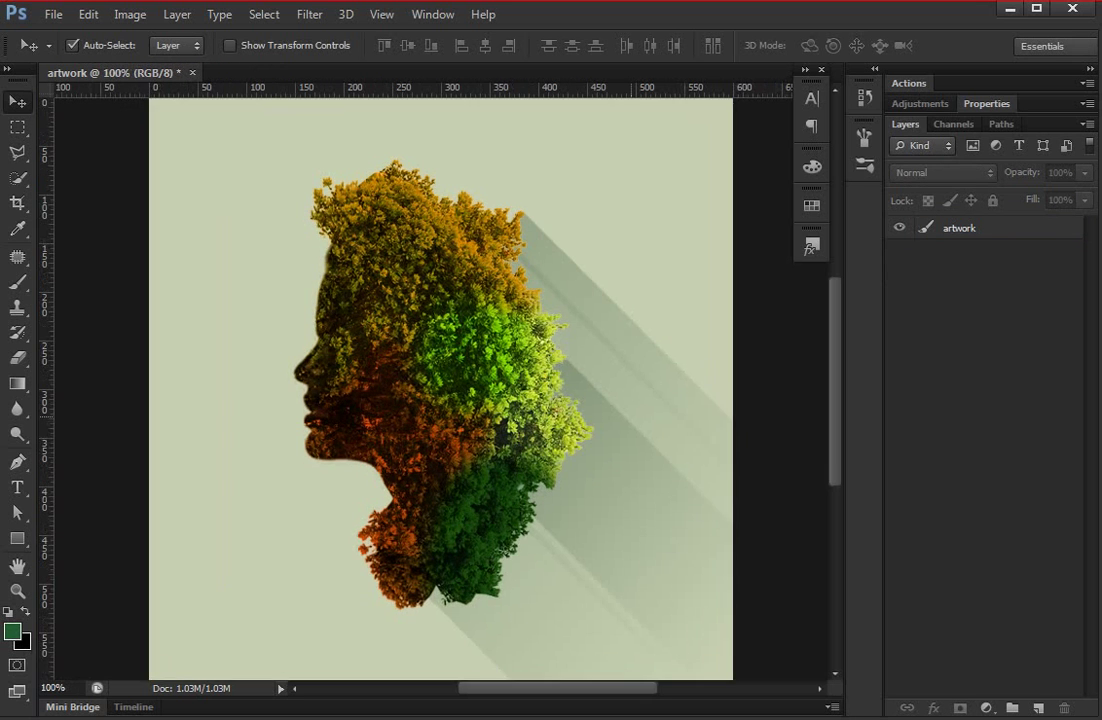